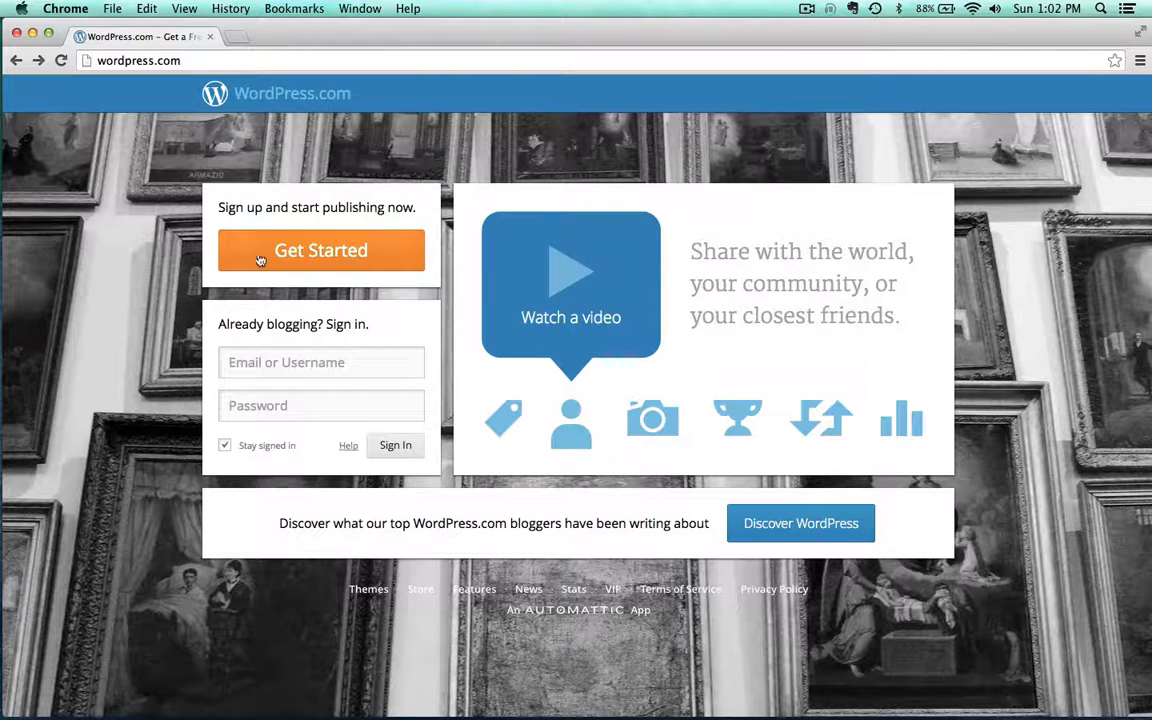
Step: Start sign-up and enter your e-mail, the username mediaarts406 and an account password
{"action": "left_click", "coordinate": [366, 252]}
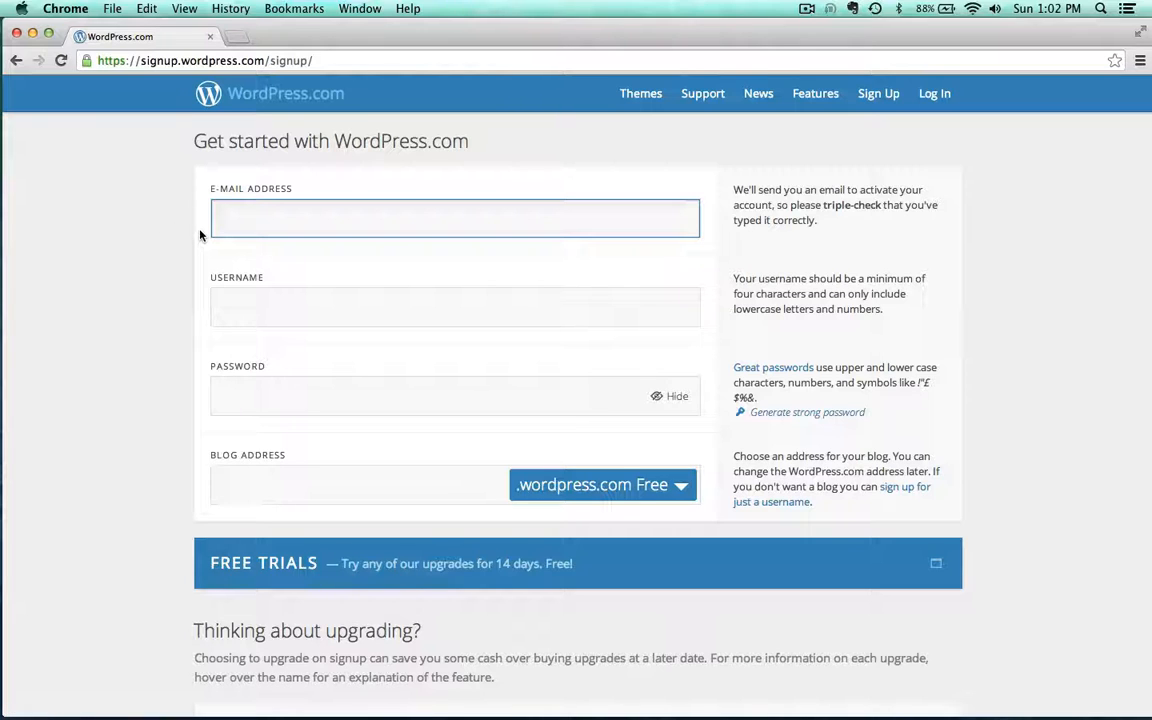
{"action": "type", "text": "we...."}
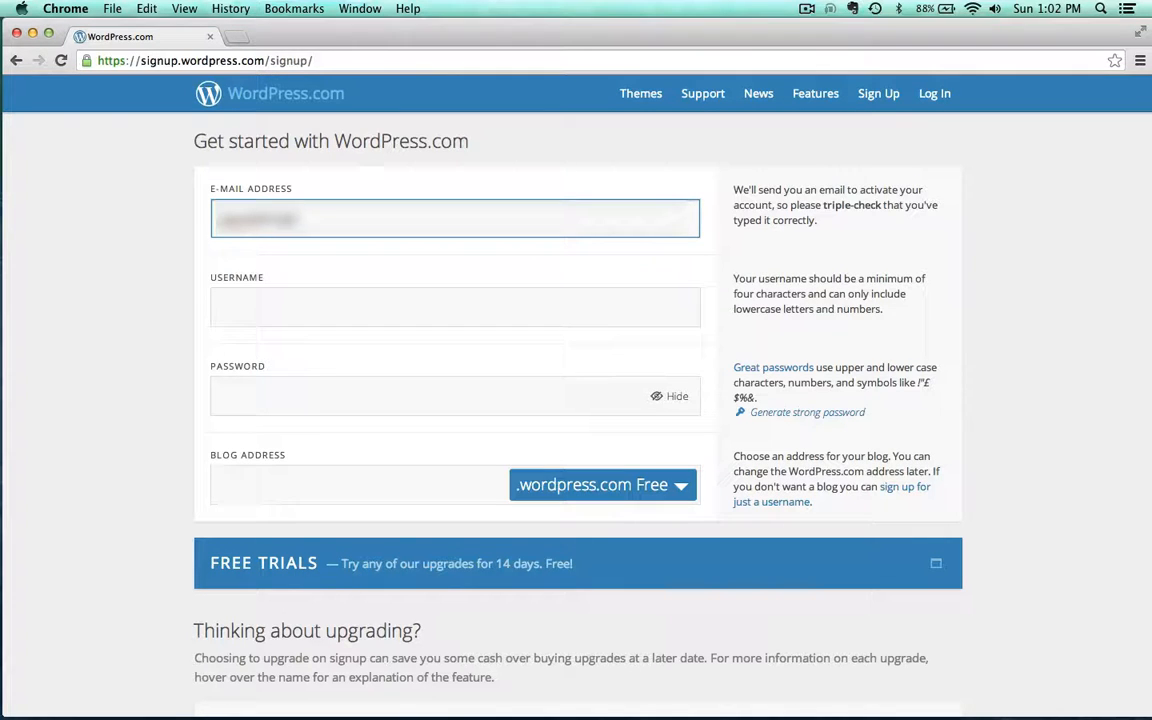
{"action": "type", "text": "@gmail.com"}
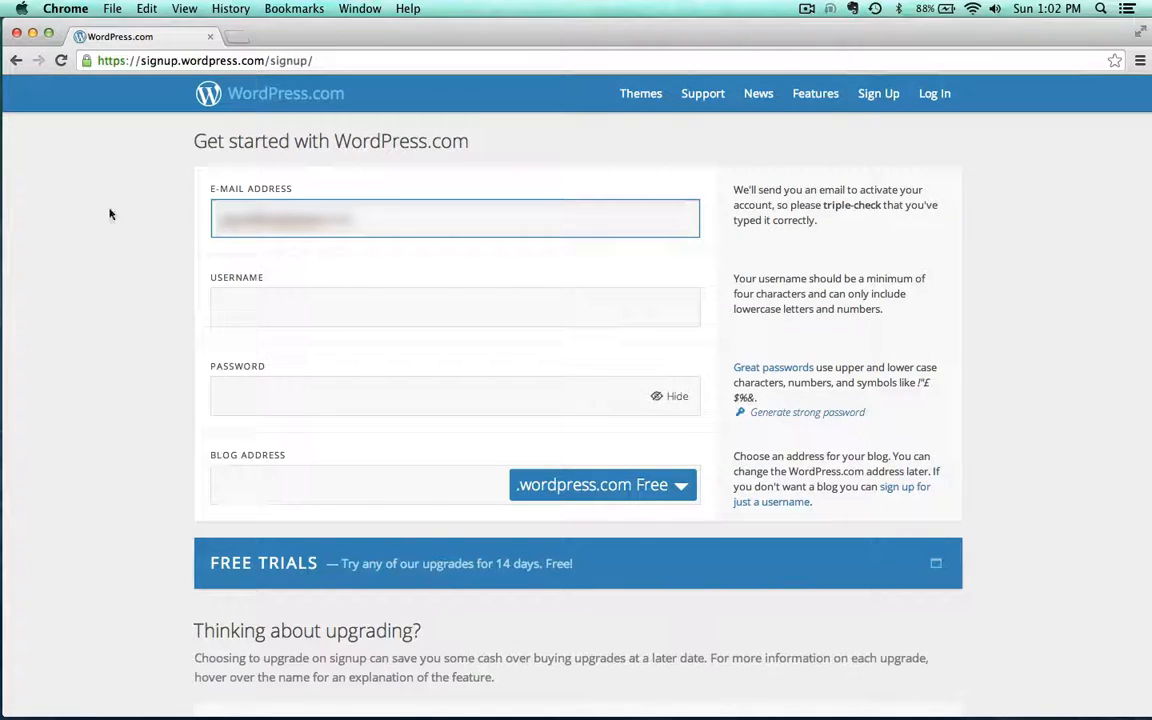
{"action": "left_click", "coordinate": [252, 303]}
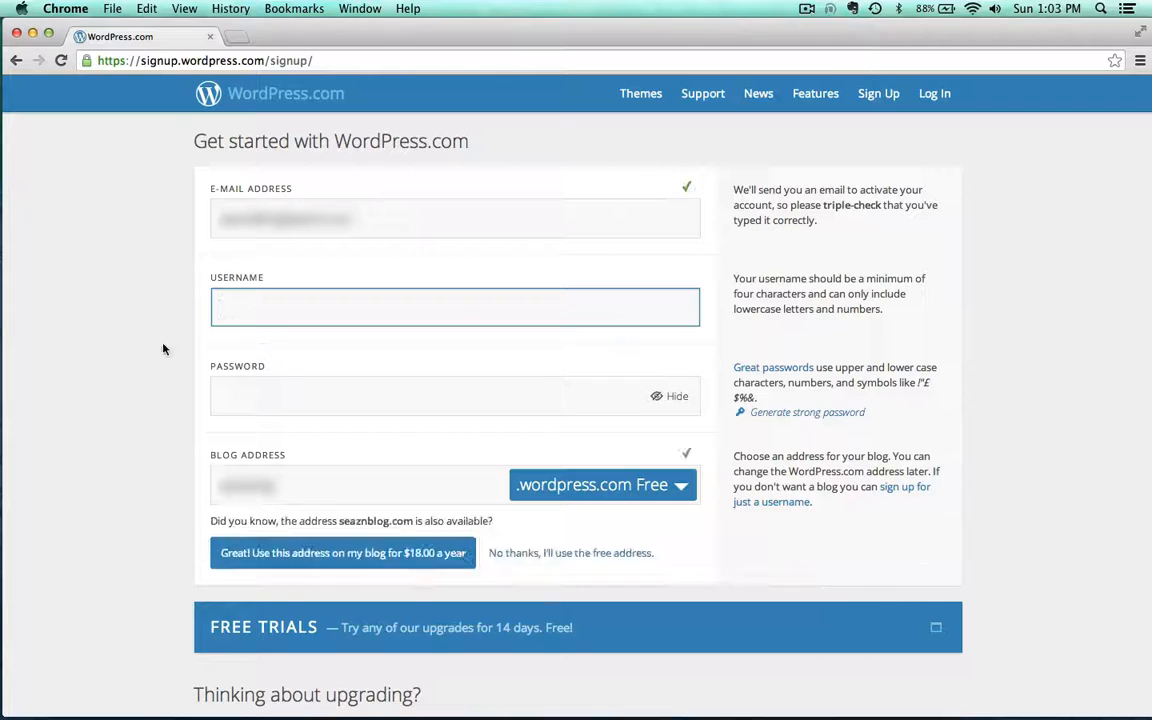
{"action": "type", "text": "mediaarts406"}
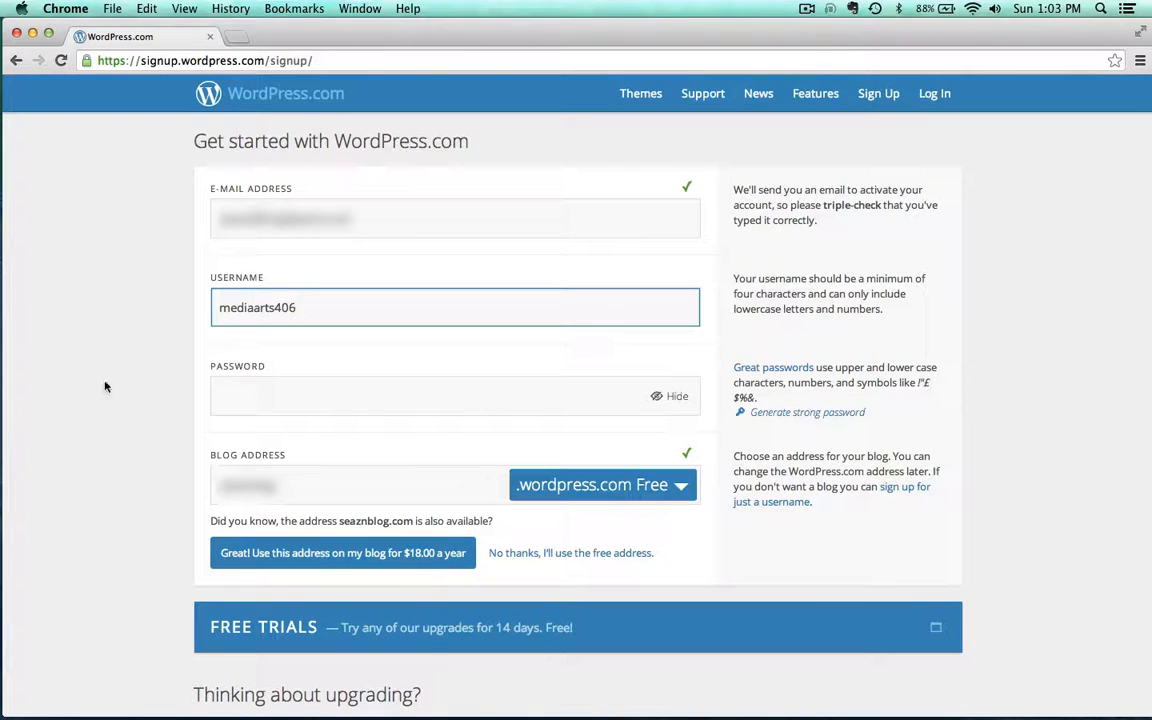
{"action": "left_click", "coordinate": [132, 383]}
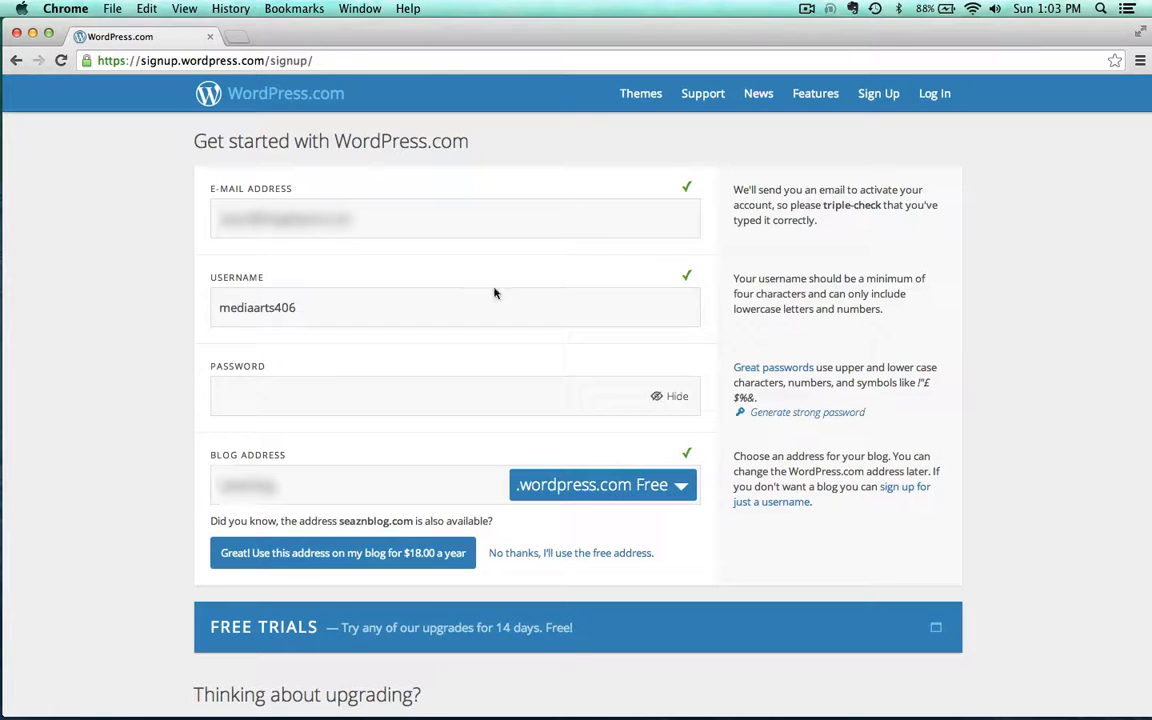
{"action": "left_click", "coordinate": [676, 397]}
{"action": "left_click", "coordinate": [301, 404]}
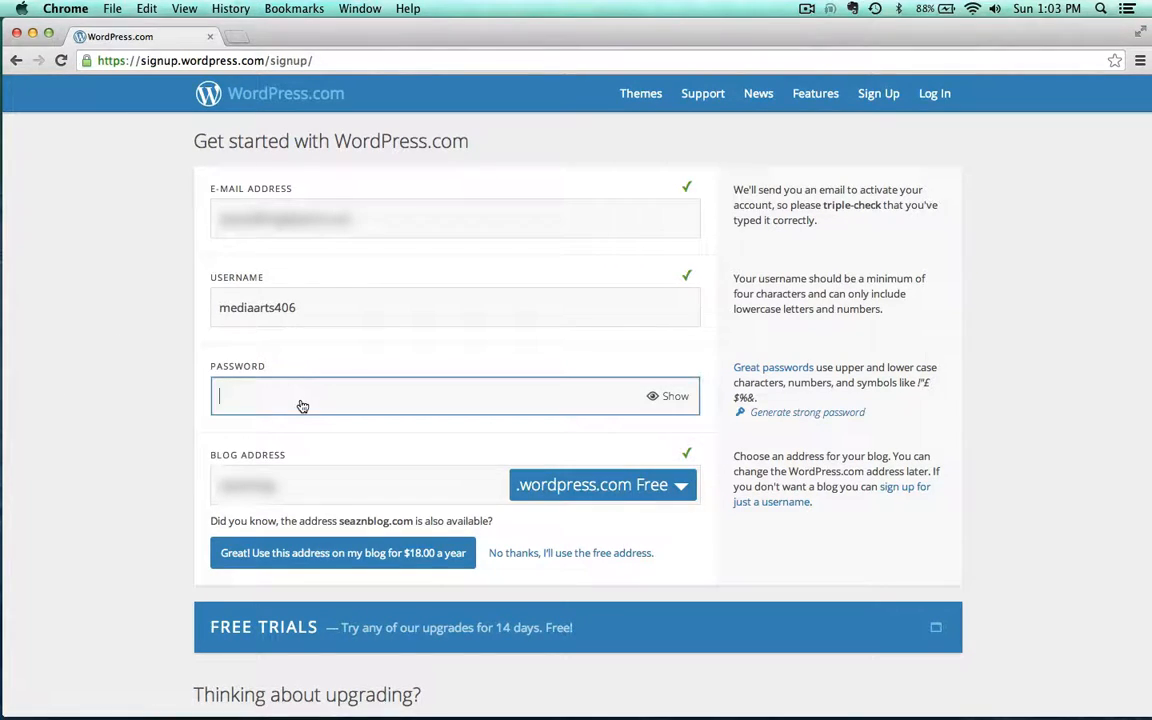
{"action": "type", "text": "••"}
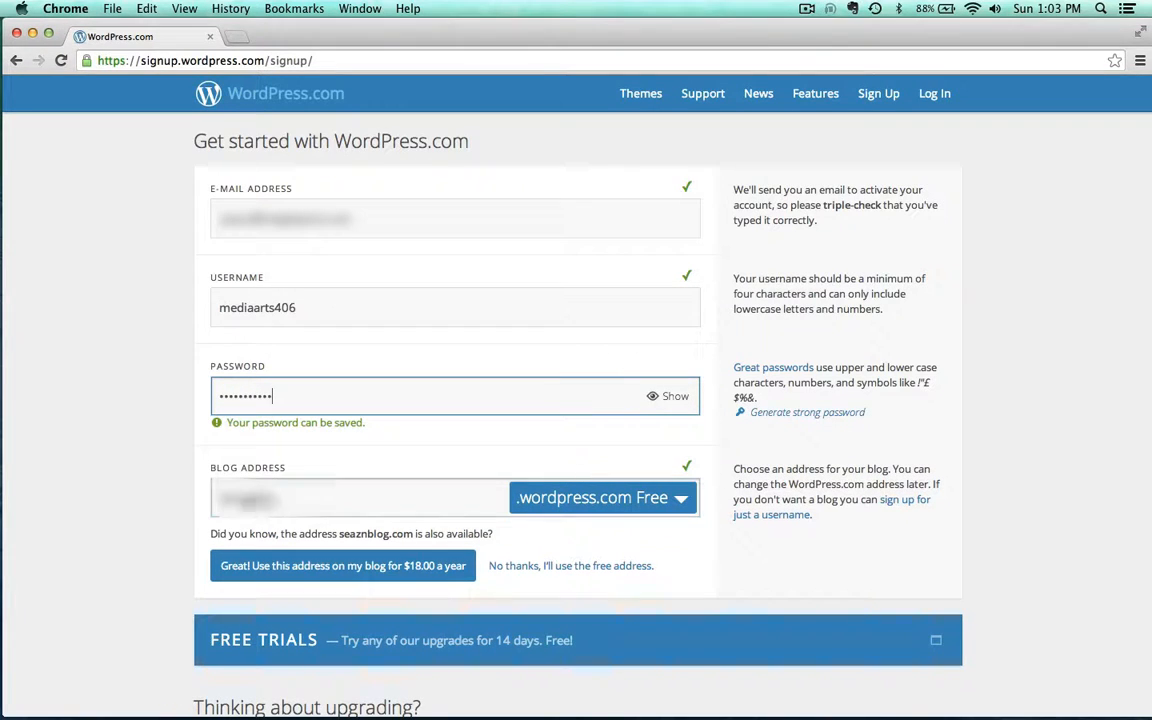
{"action": "left_click", "coordinate": [334, 511]}
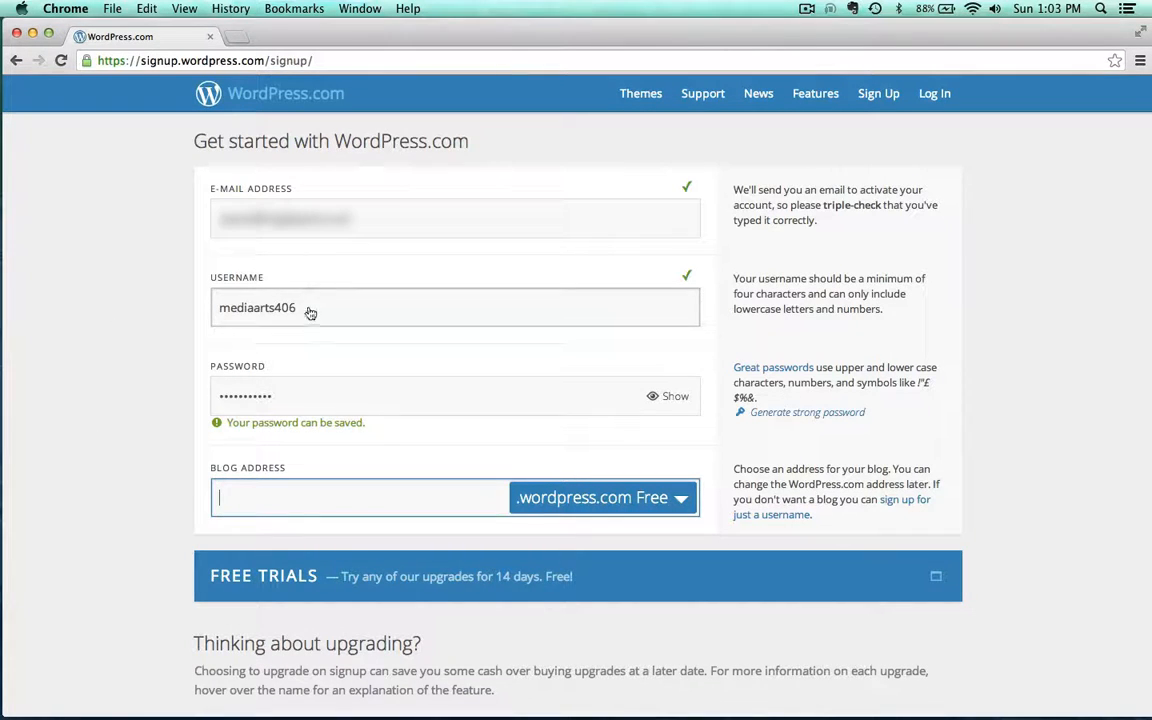
Step: Set the blog address to mediaarts406demo.wordpress.com and decline the paid domain offer
{"action": "left_click_drag", "start_coordinate": [310, 313], "coordinate": [157, 306]}
{"action": "key", "text": "super+c"}
{"action": "left_click", "coordinate": [237, 504]}
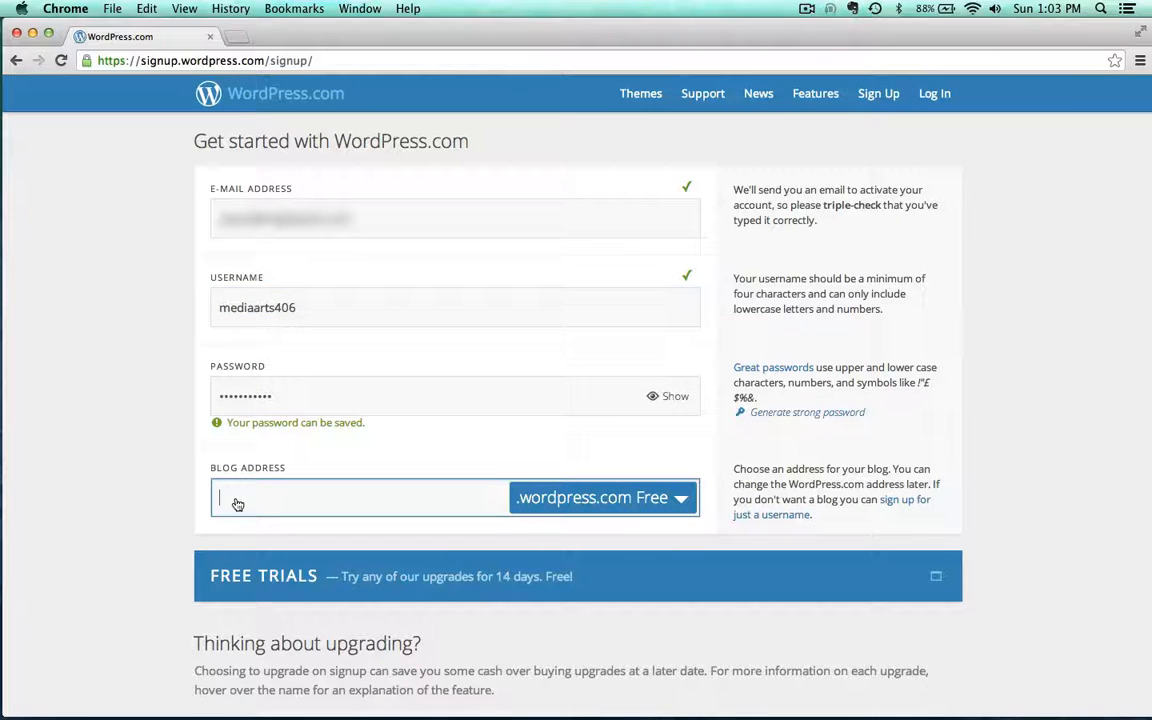
{"action": "key", "text": "super+v"}
{"action": "type", "text": "dem"}
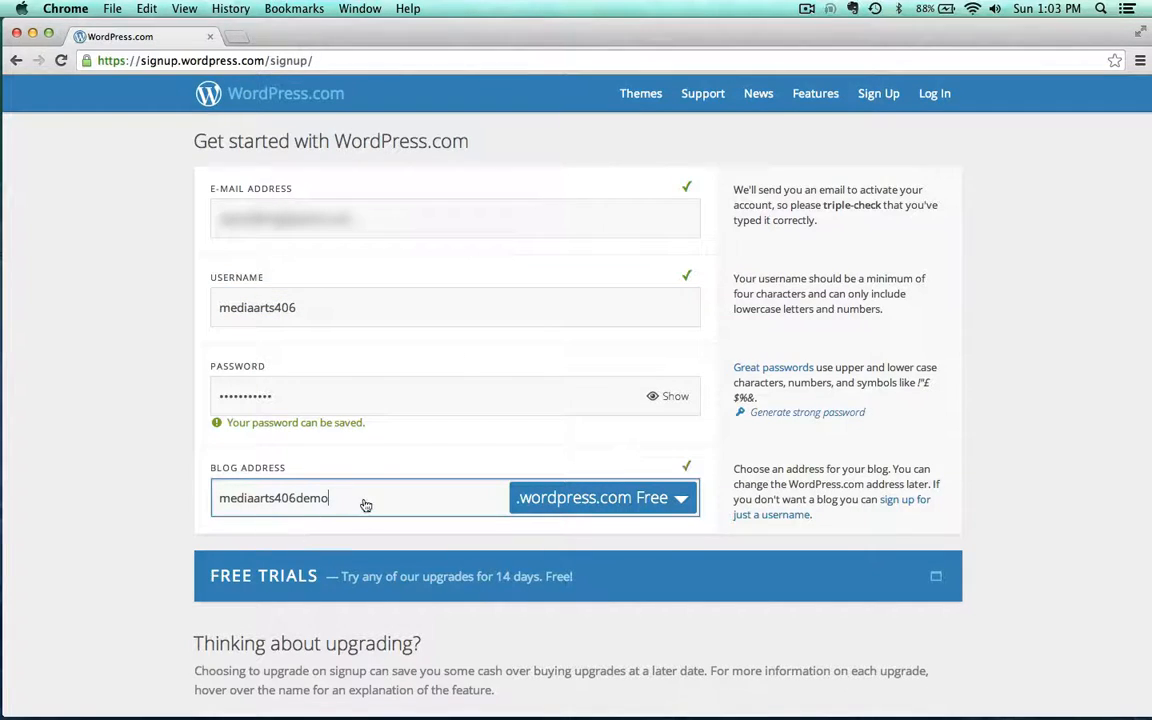
{"action": "scroll", "coordinate": [101, 516], "scroll_direction": "down", "scroll_amount": 3}
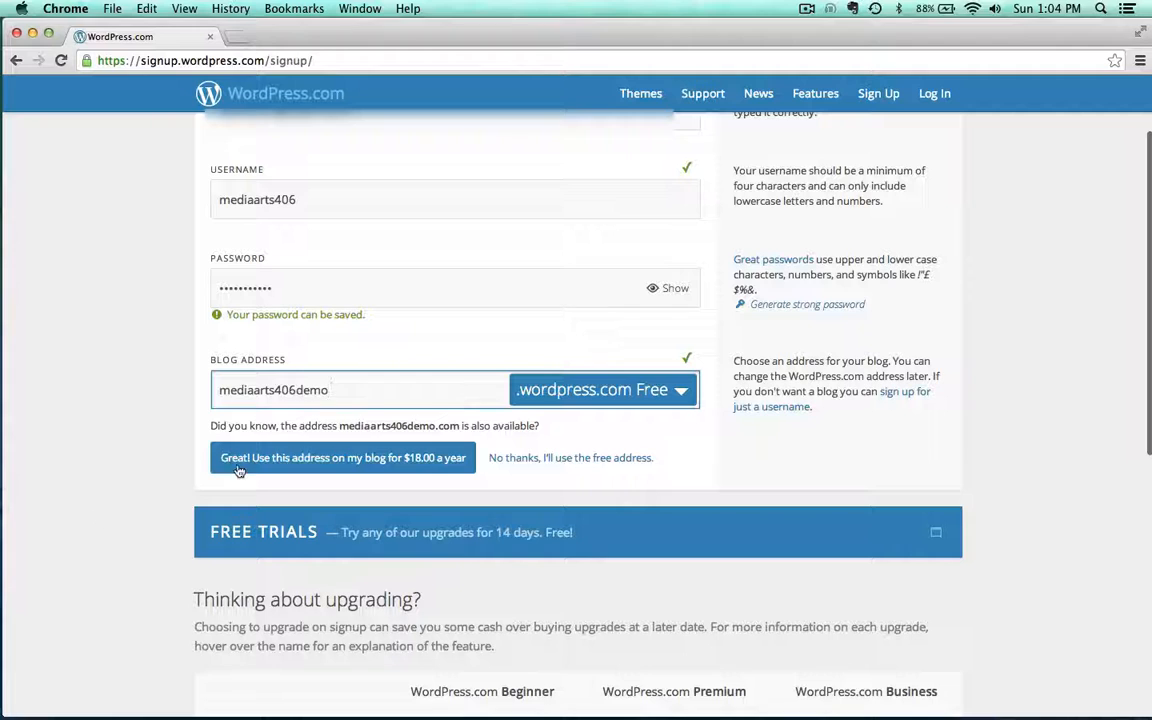
{"action": "left_click", "coordinate": [545, 459]}
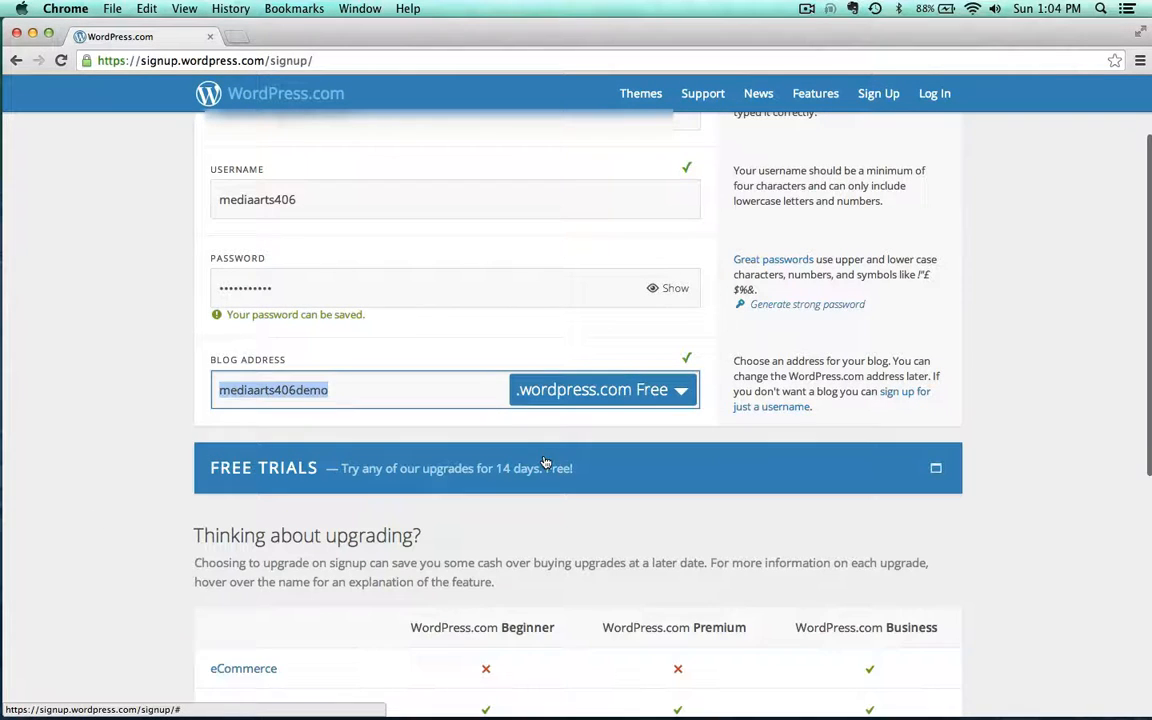
Step: Create the blog on the free WordPress.com Beginner plan
{"action": "scroll", "coordinate": [107, 436], "scroll_direction": "down", "scroll_amount": 8}
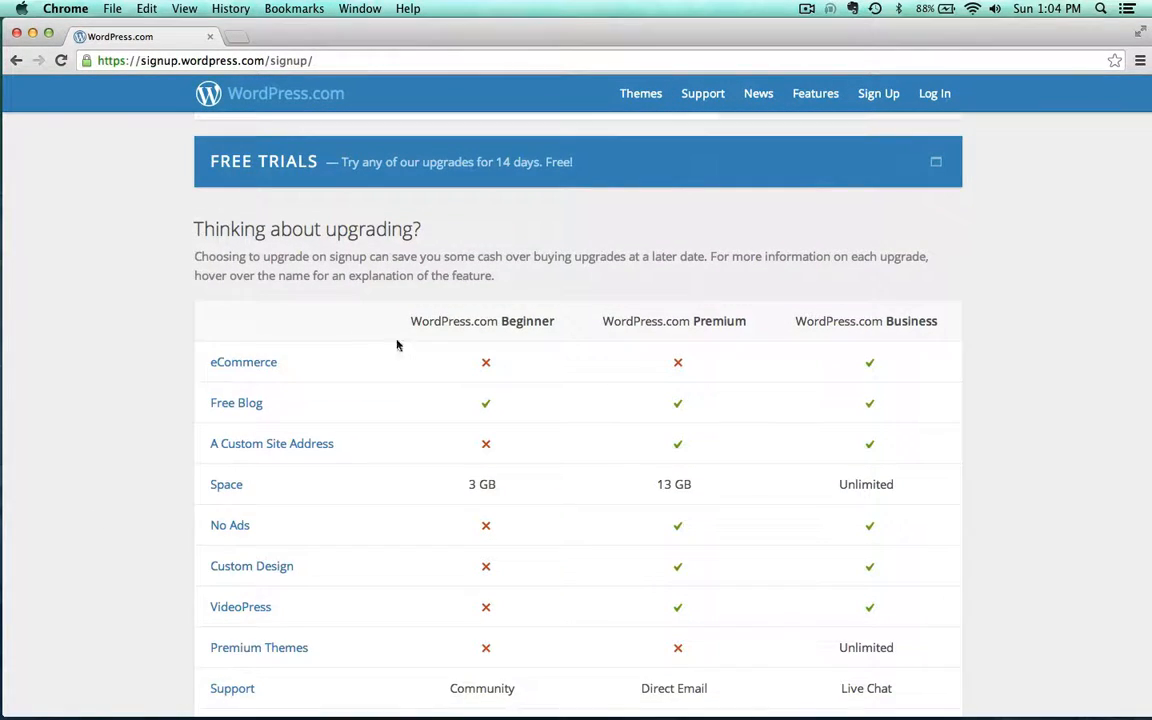
{"action": "scroll", "coordinate": [408, 545], "scroll_direction": "down", "scroll_amount": 3}
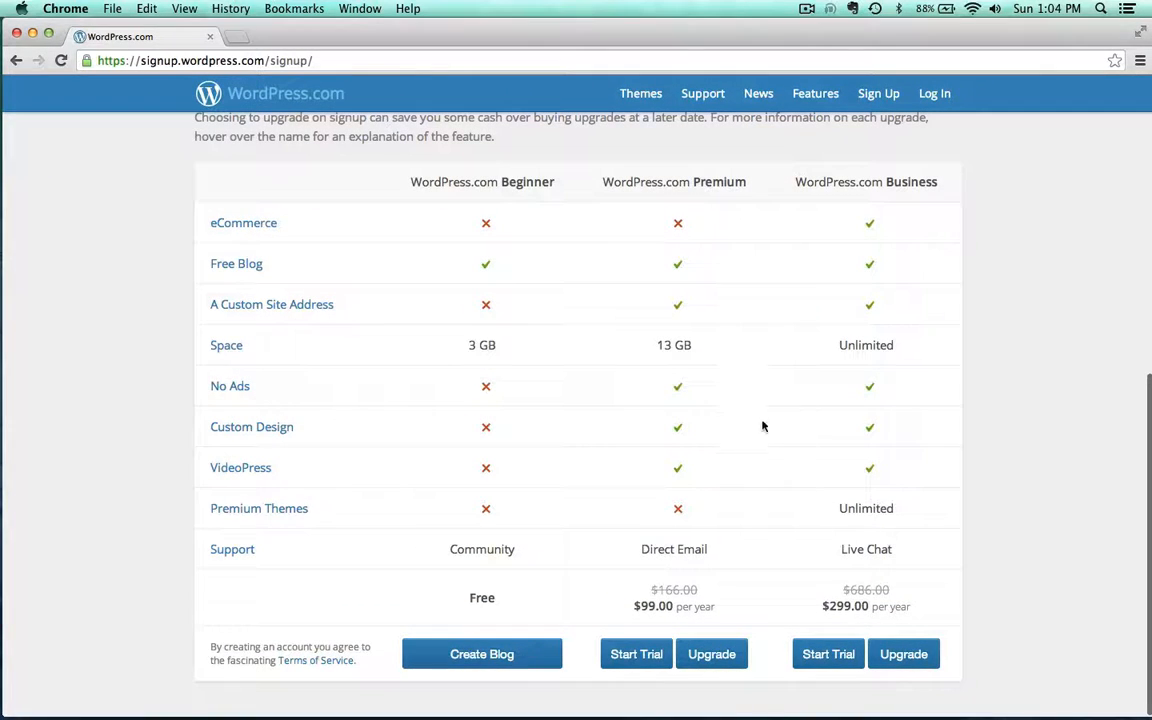
{"action": "left_click", "coordinate": [474, 655]}
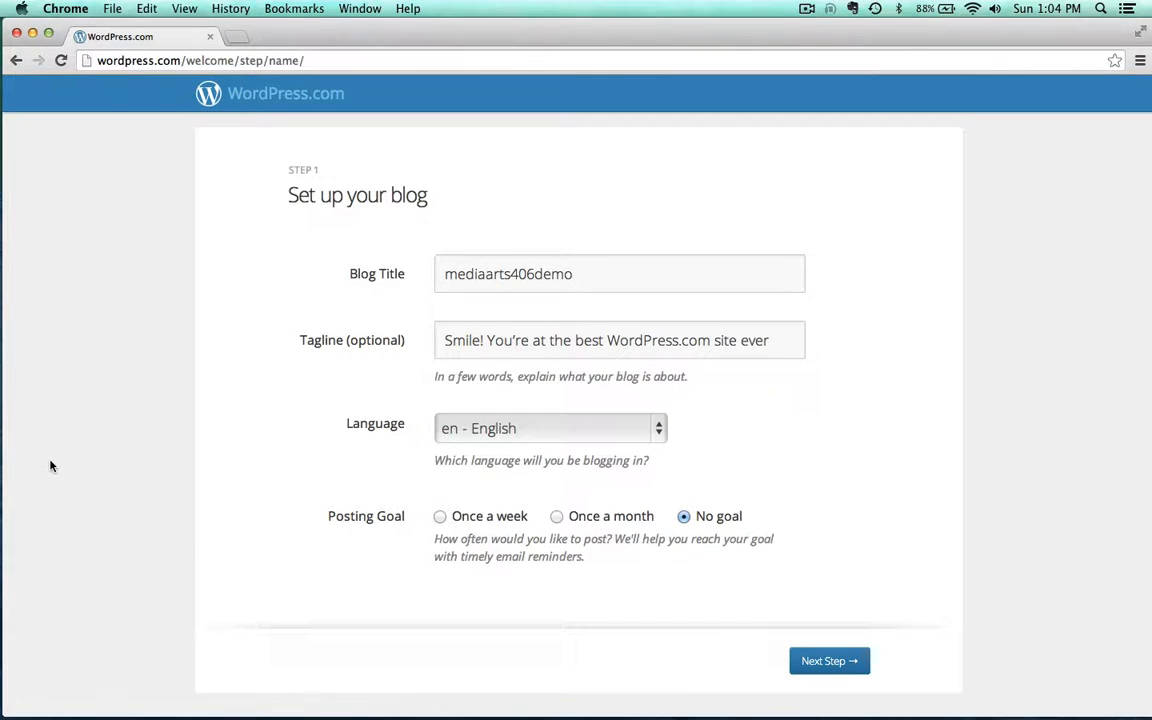
Step: Change the blog title to 'Media Arts 406' and replace the tagline with 'Welcome to my site!'
{"action": "key", "text": "shift+super+2"}
{"action": "left_click", "coordinate": [453, 274]}
{"action": "key", "text": "BackSpace"}
{"action": "type", "text": "M"}
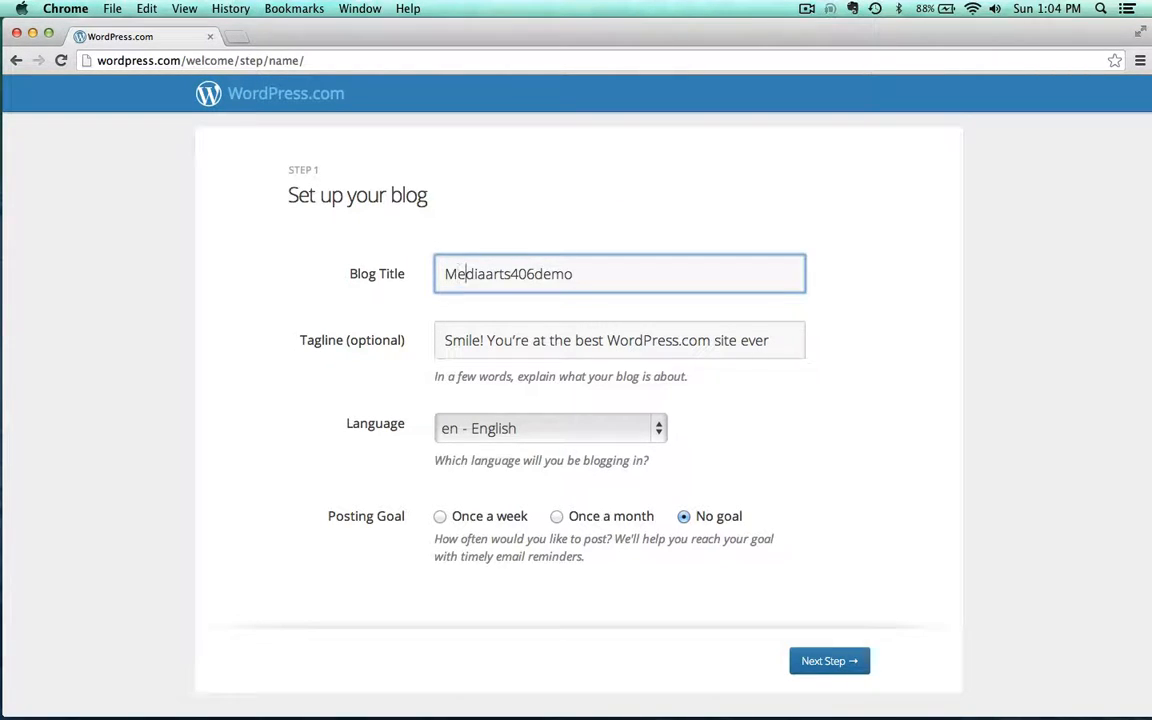
{"action": "key", "text": "Delete"}
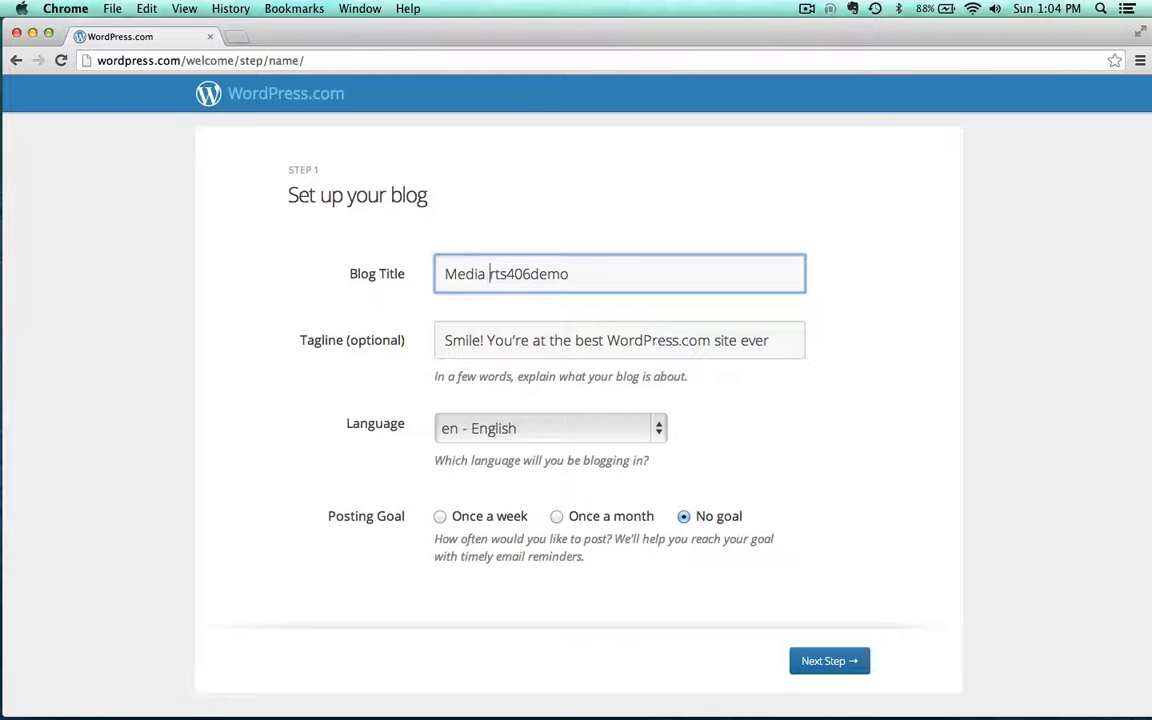
{"action": "type", "text": "A"}
{"action": "key", "text": "Right"}
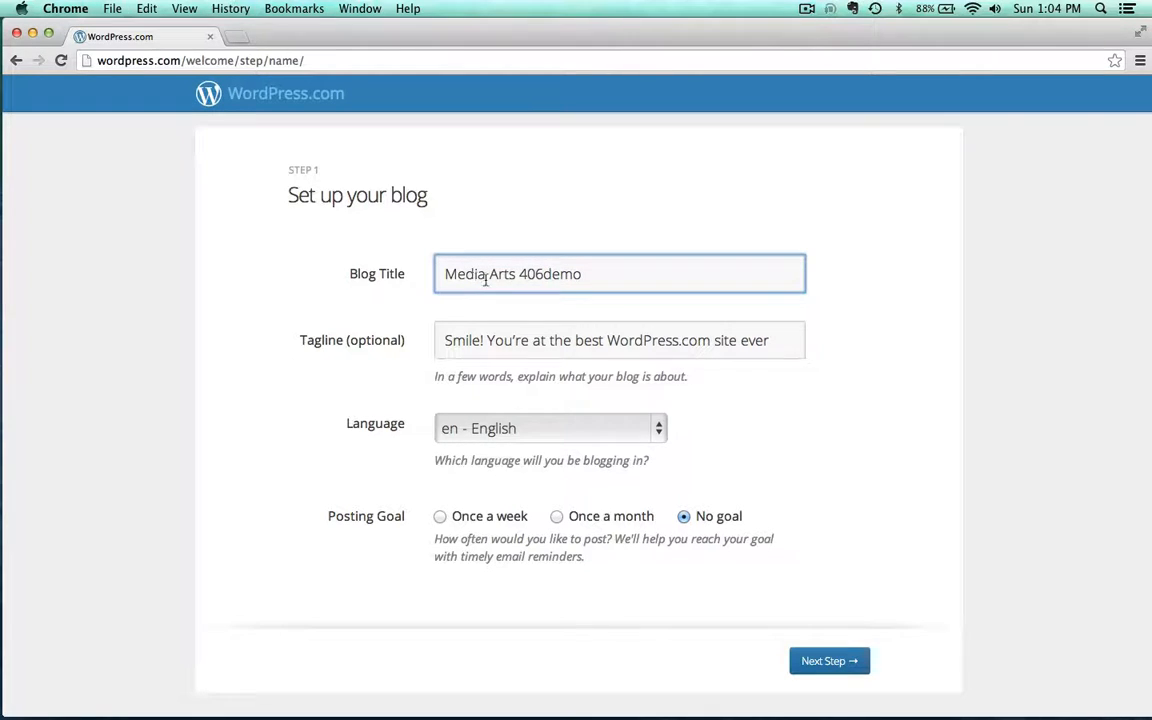
{"action": "left_click_drag", "start_coordinate": [547, 273], "coordinate": [640, 285]}
{"action": "key", "text": "BackSpace"}
{"action": "key", "text": "Tab"}
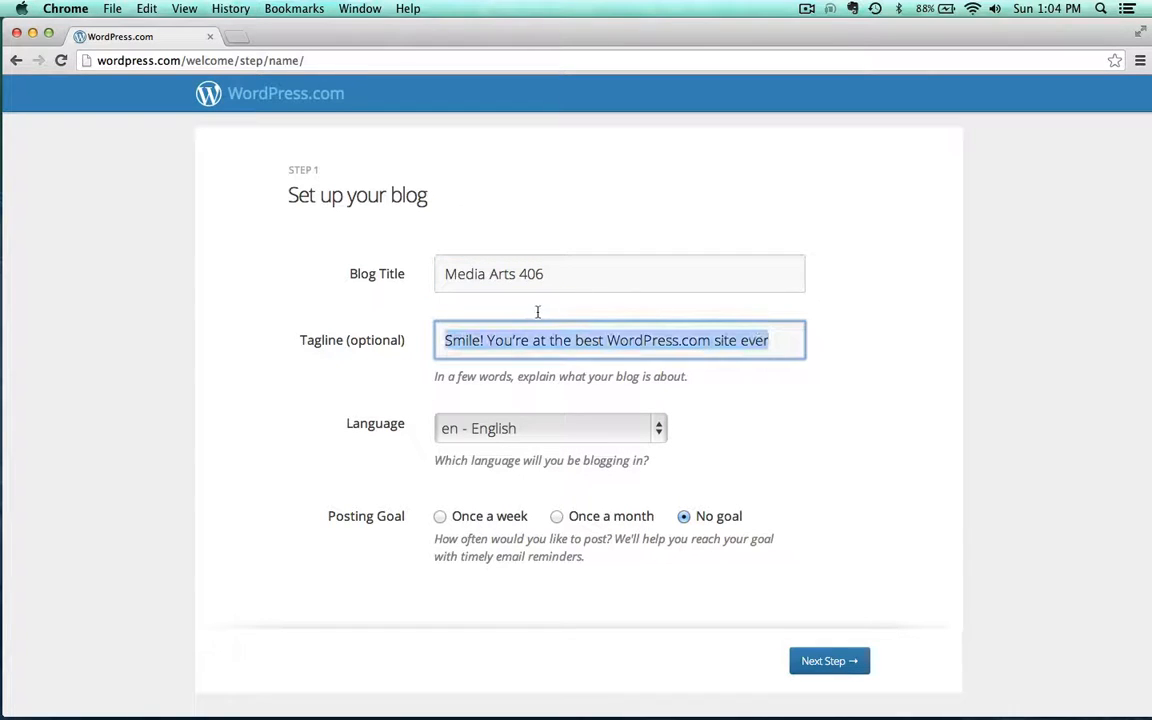
{"action": "type", "text": "Welcome to my site!"}
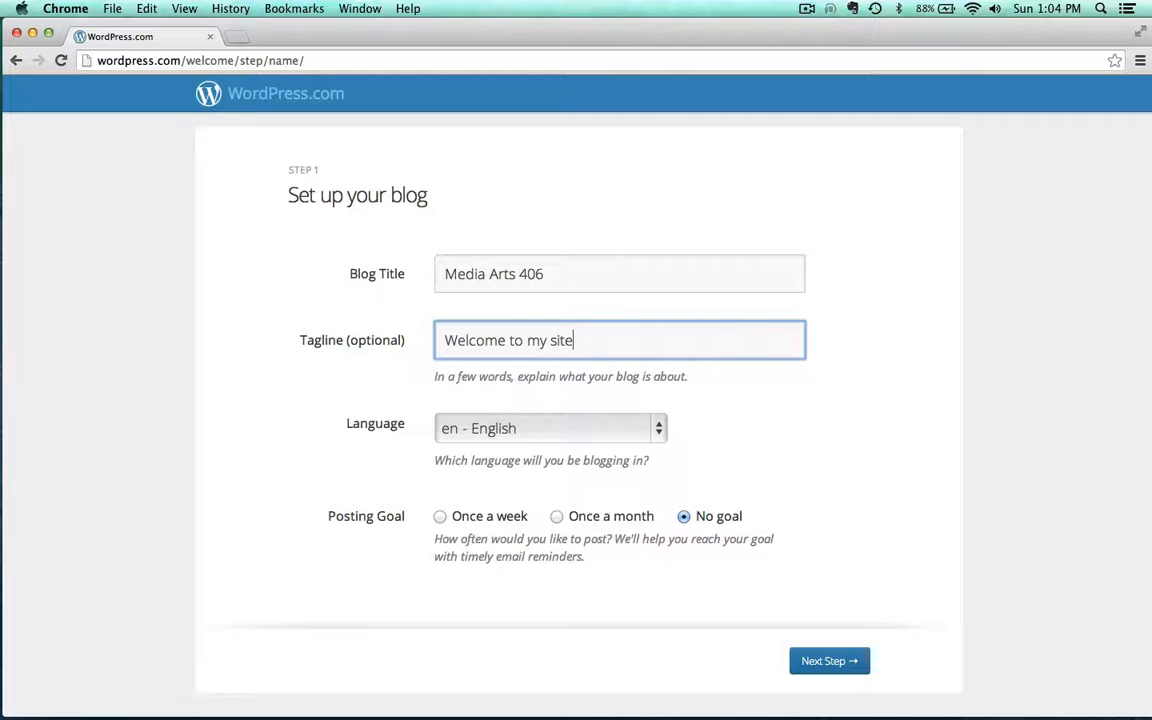
Step: Browse more themes, then keep the default Chateau theme and continue
{"action": "left_click", "coordinate": [826, 660]}
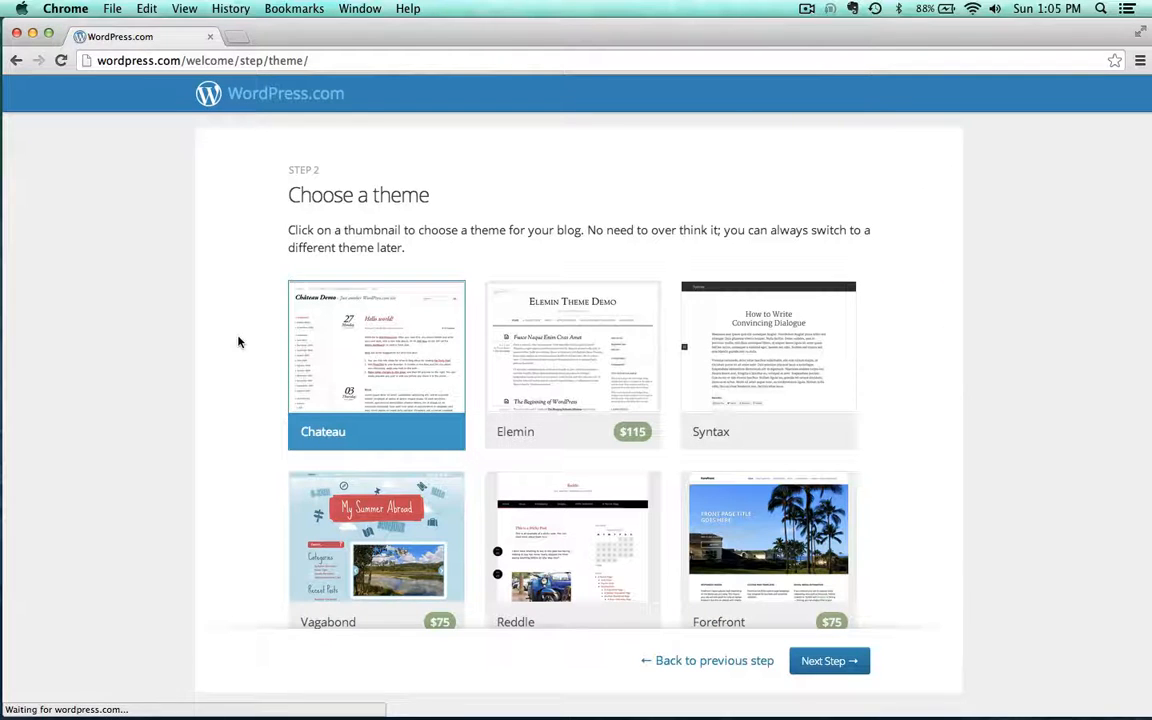
{"action": "scroll", "coordinate": [249, 309], "scroll_direction": "down", "scroll_amount": 5}
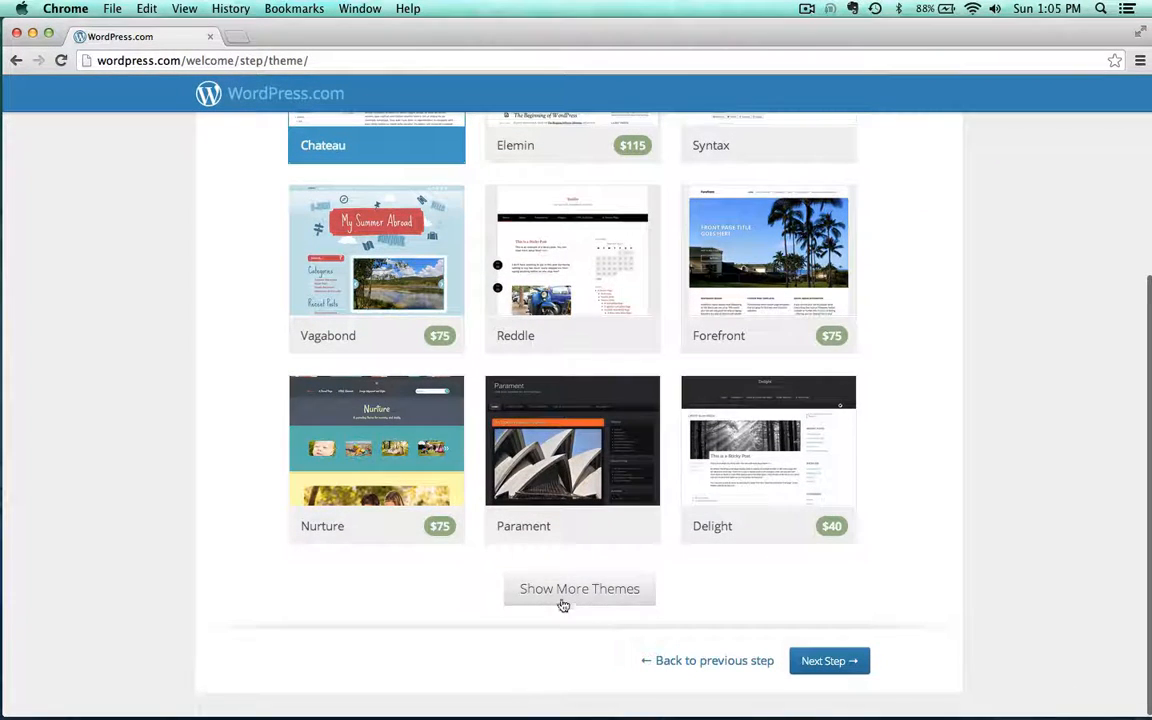
{"action": "left_click", "coordinate": [552, 588]}
{"action": "scroll", "coordinate": [252, 456], "scroll_direction": "down", "scroll_amount": 7}
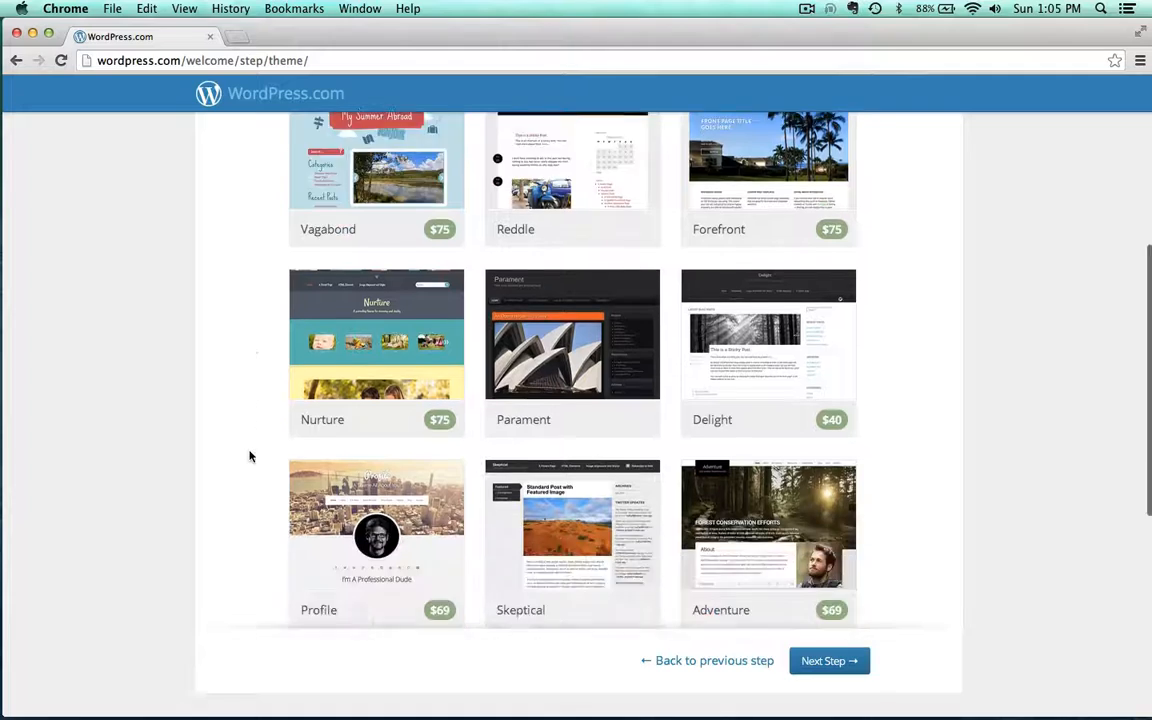
{"action": "scroll", "coordinate": [250, 456], "scroll_direction": "down", "scroll_amount": 3}
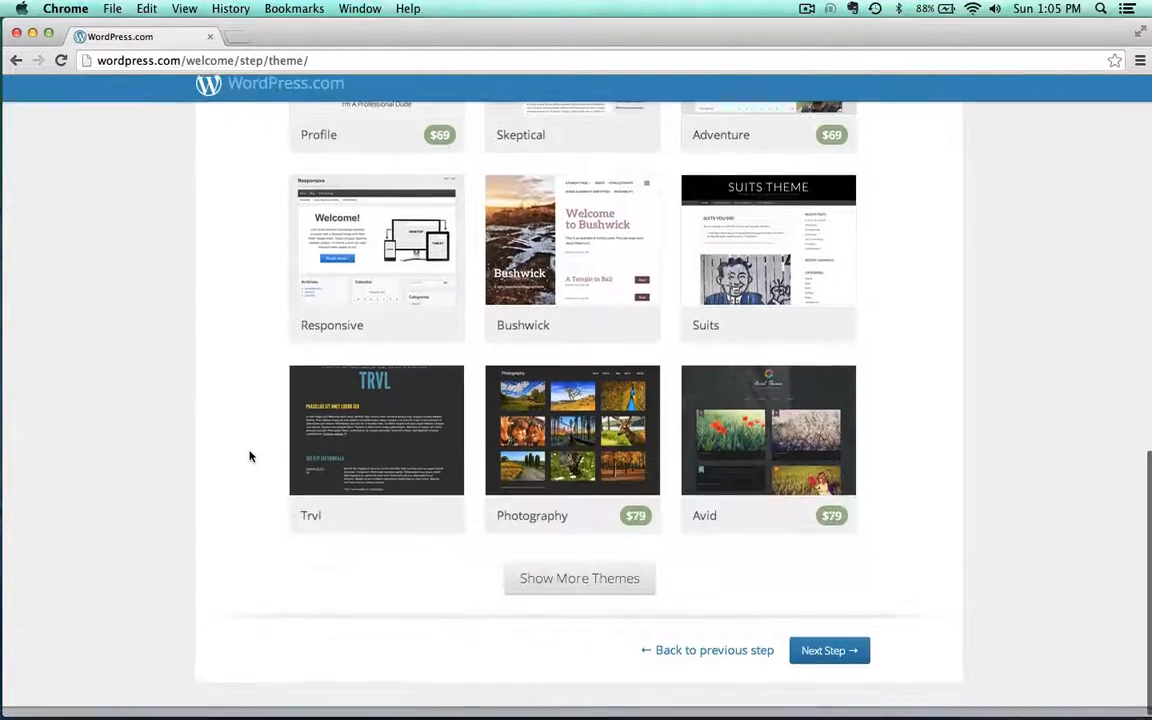
{"action": "scroll", "coordinate": [250, 456], "scroll_direction": "up", "scroll_amount": 20}
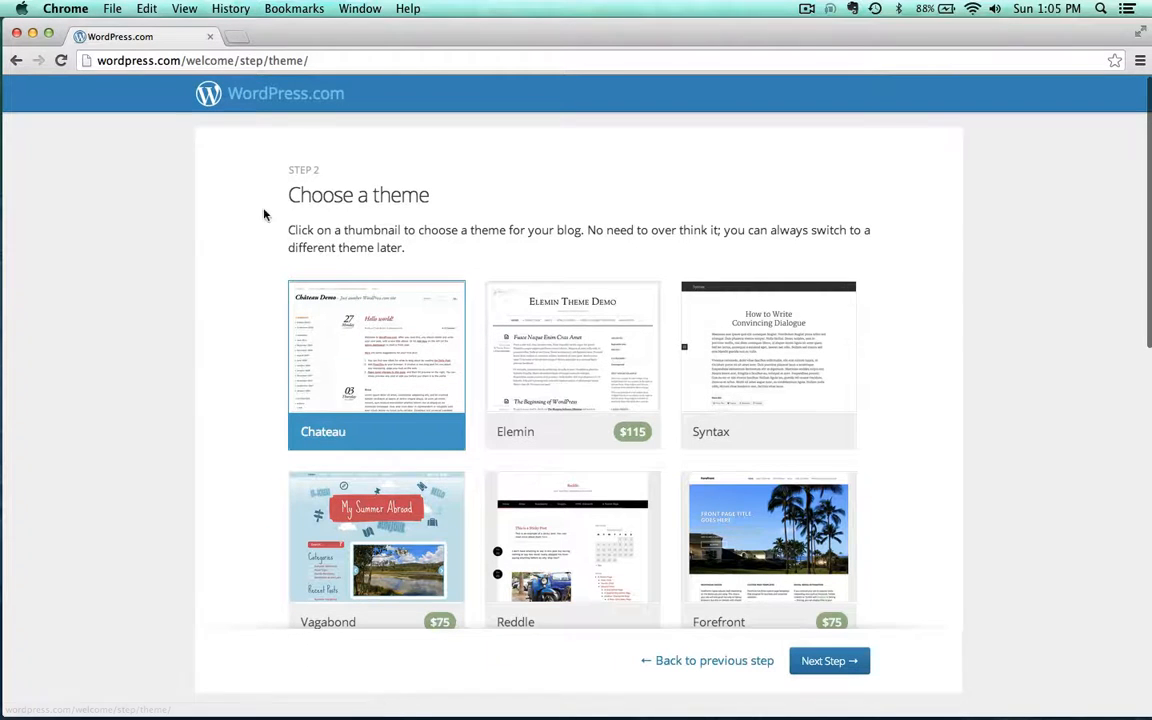
{"action": "left_click", "coordinate": [833, 657]}
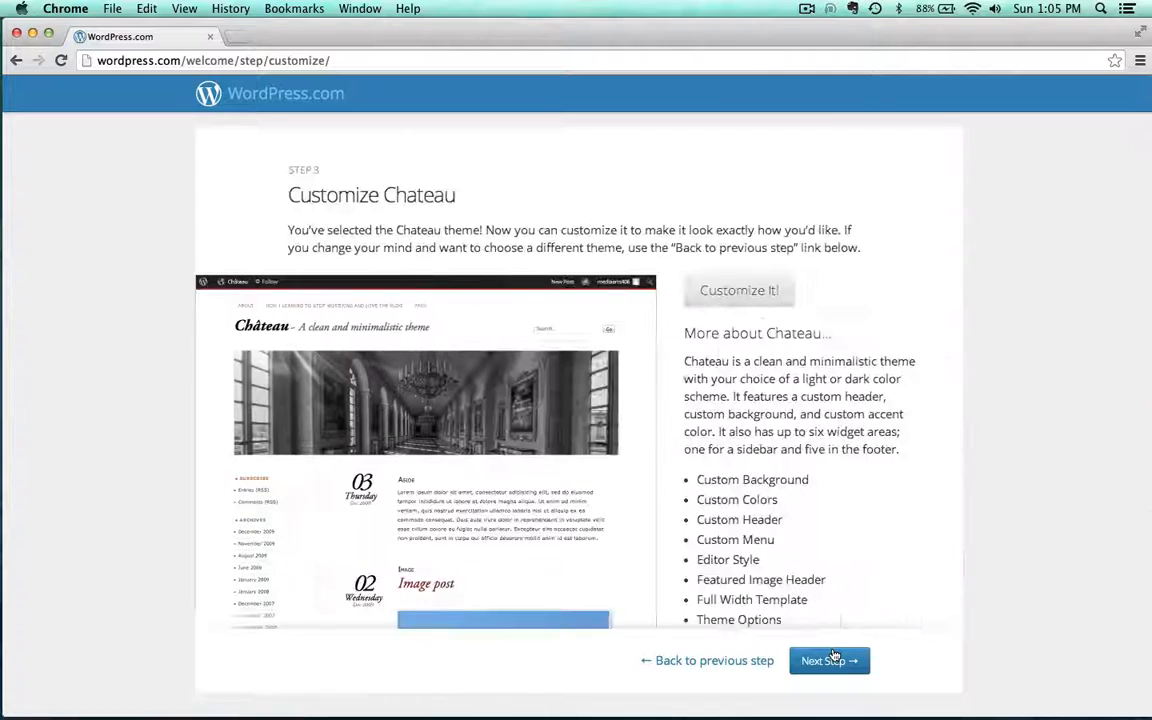
Step: Skip the Customize, Share and first-post steps to finish blog setup
{"action": "left_click", "coordinate": [834, 657]}
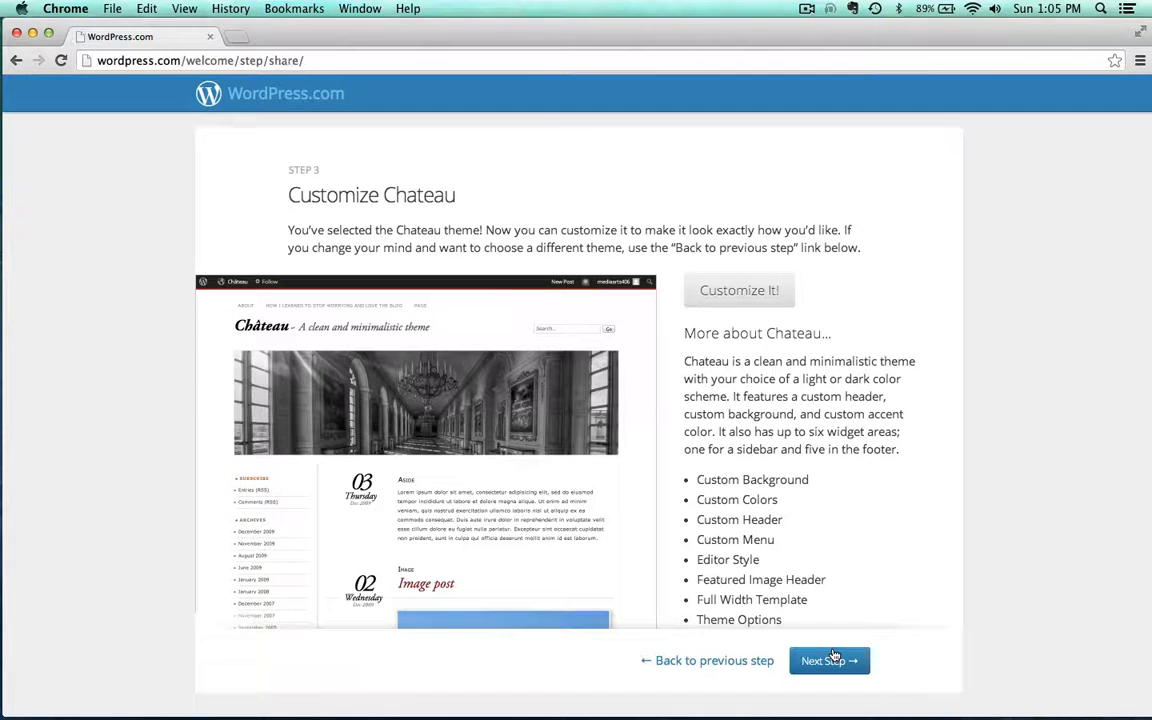
{"action": "left_click", "coordinate": [834, 657]}
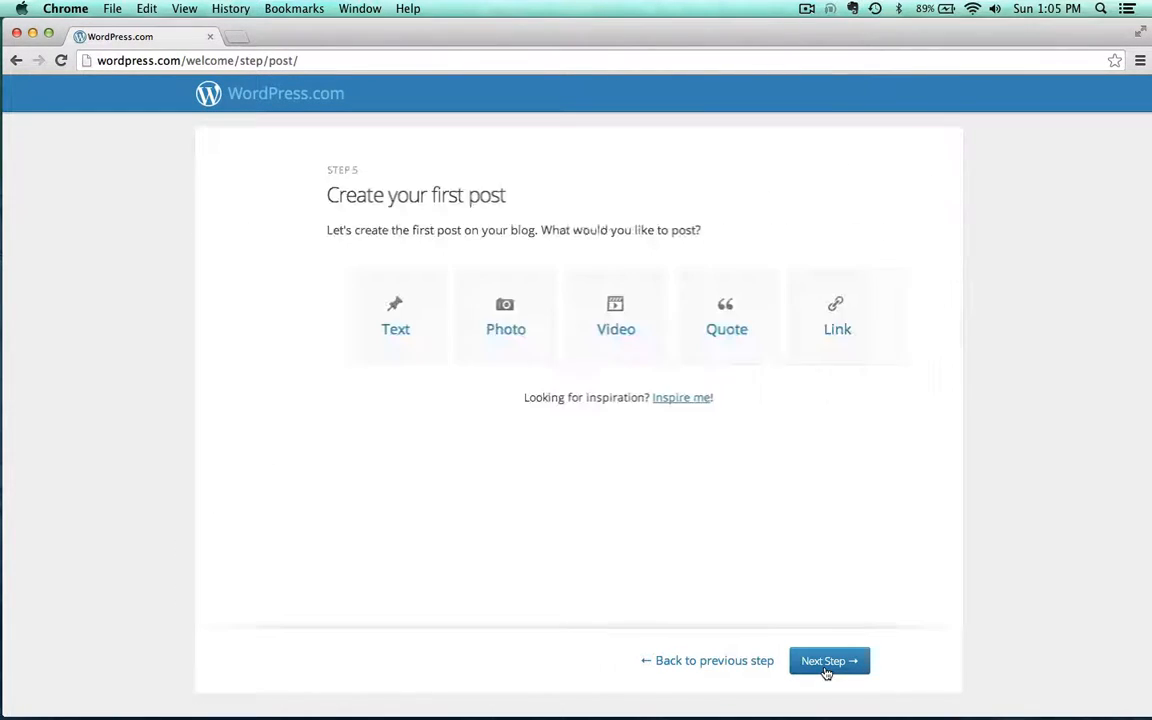
{"action": "left_click", "coordinate": [820, 663]}
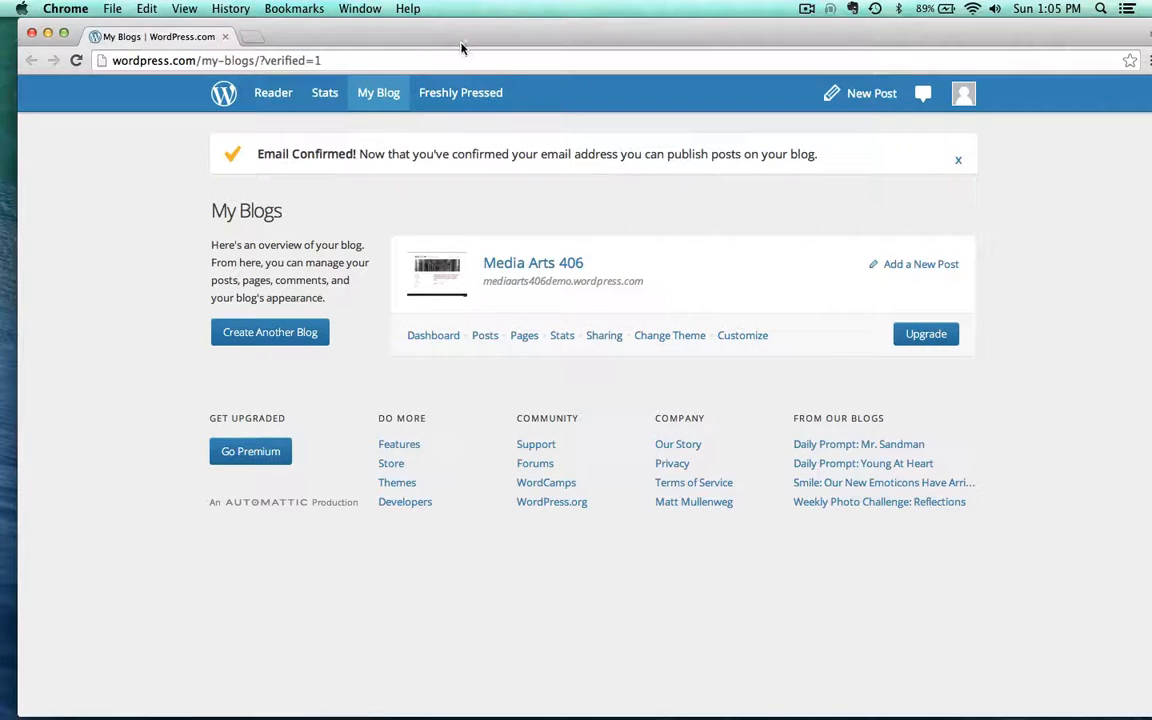
Step: Open the Media Arts 406 blog, go to its Dashboard, and close the My Blogs tab
{"action": "left_click_drag", "start_coordinate": [458, 43], "coordinate": [438, 43]}
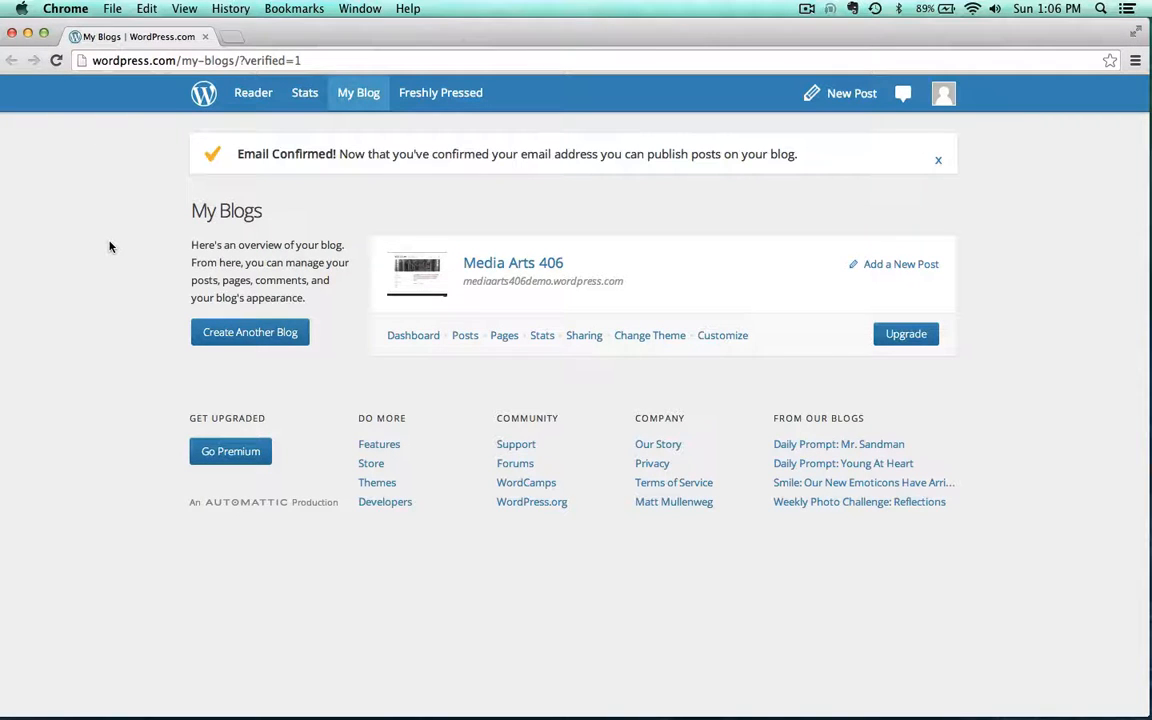
{"action": "left_click", "coordinate": [514, 266]}
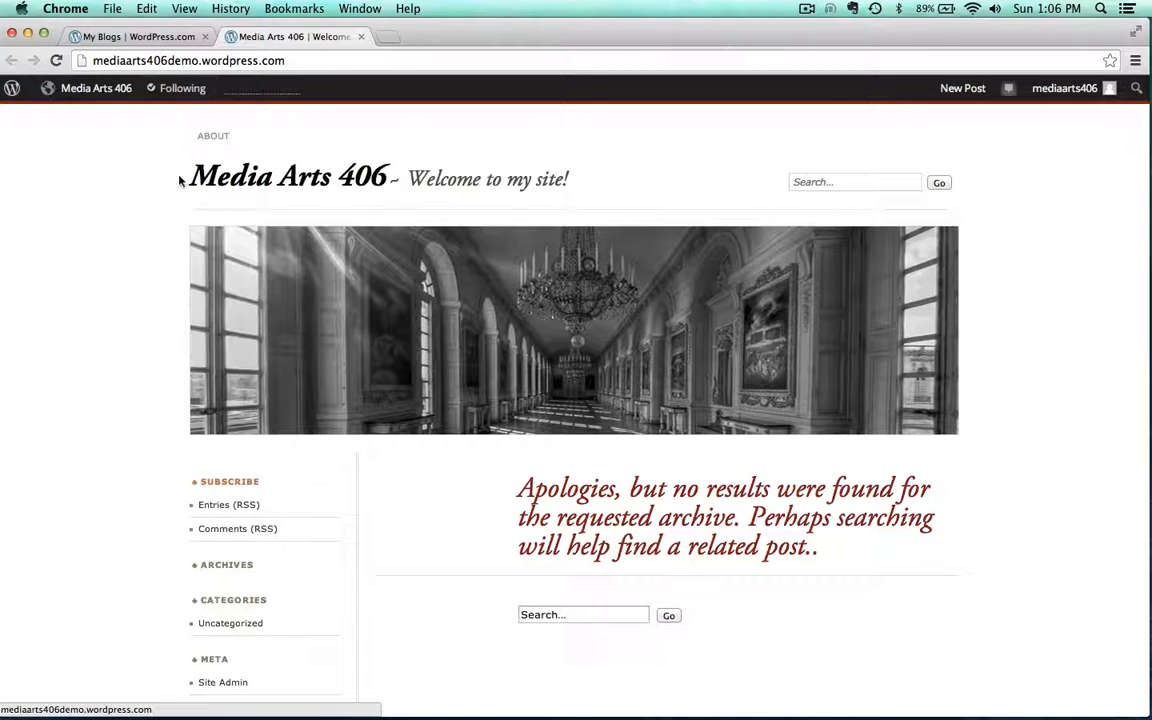
{"action": "scroll", "coordinate": [134, 290], "scroll_direction": "down", "scroll_amount": 3}
{"action": "scroll", "coordinate": [134, 290], "scroll_direction": "up", "scroll_amount": 3}
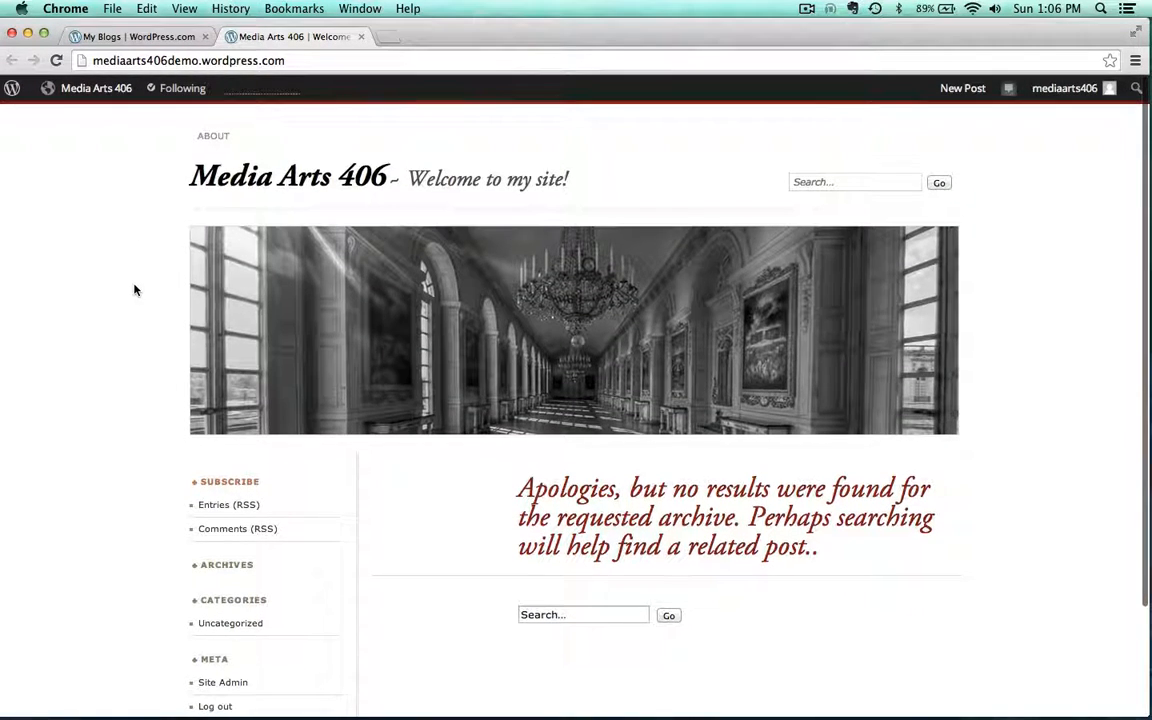
{"action": "mouse_move", "coordinate": [112, 94]}
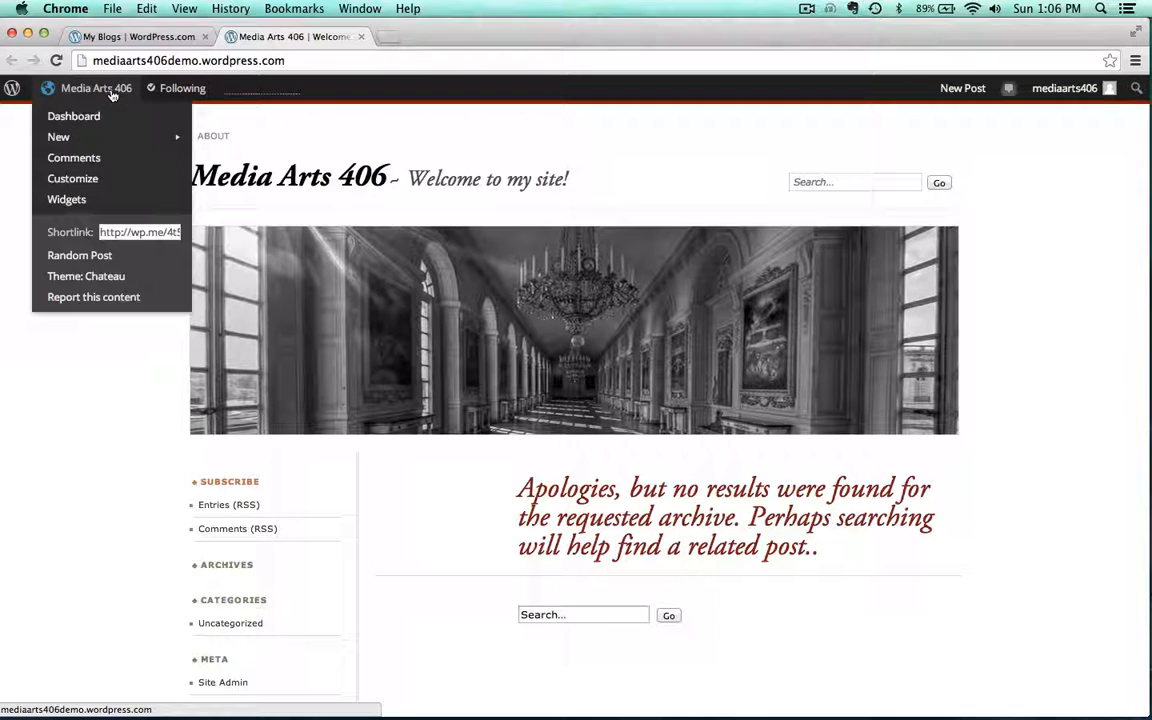
{"action": "left_click", "coordinate": [74, 116]}
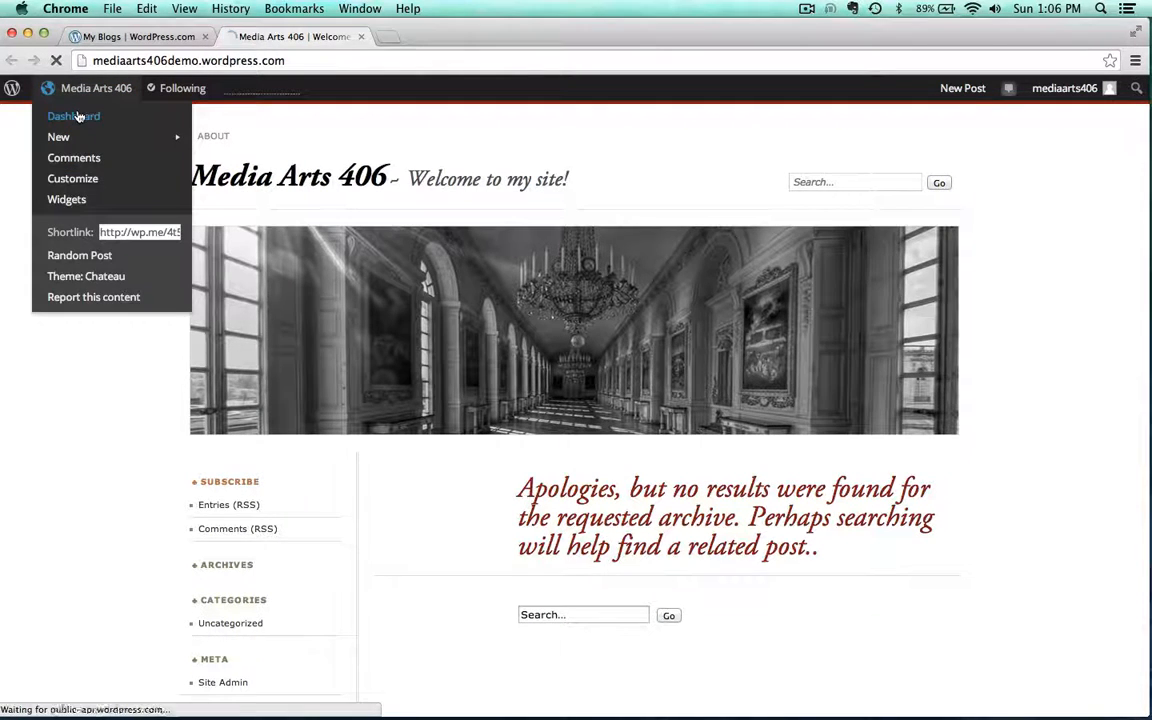
{"action": "left_click", "coordinate": [204, 37]}
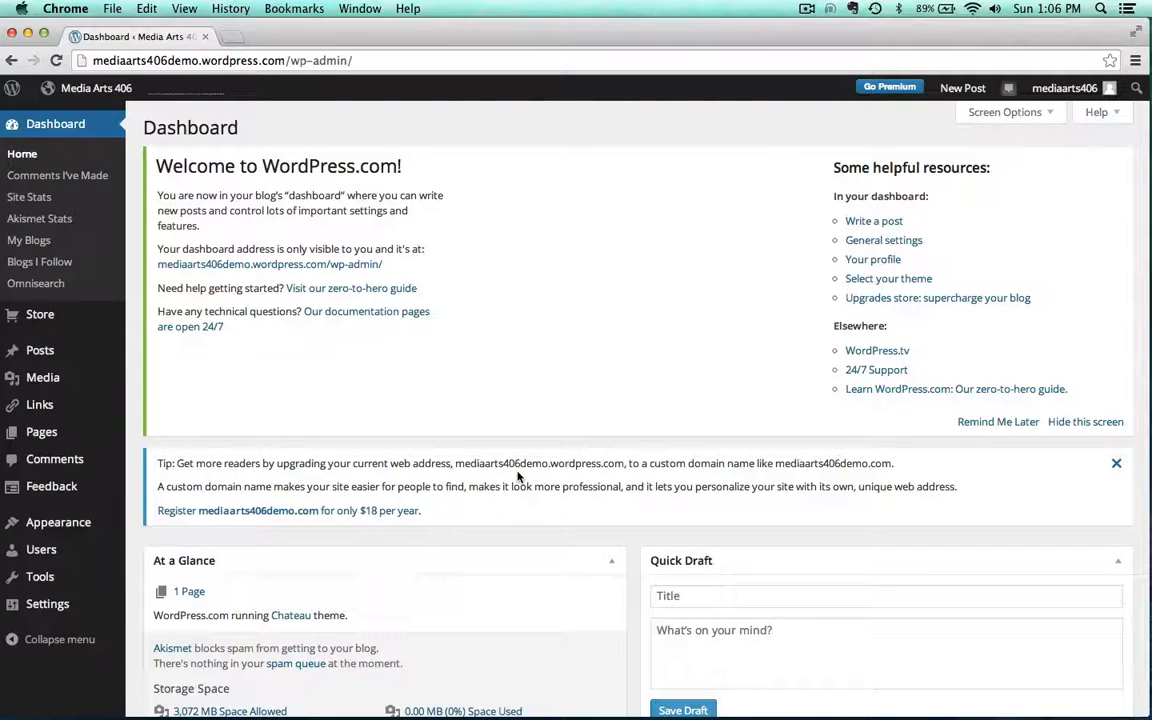
Step: Search themes for 'twentyf' and activate Twenty Fourteen
{"action": "mouse_move", "coordinate": [44, 525]}
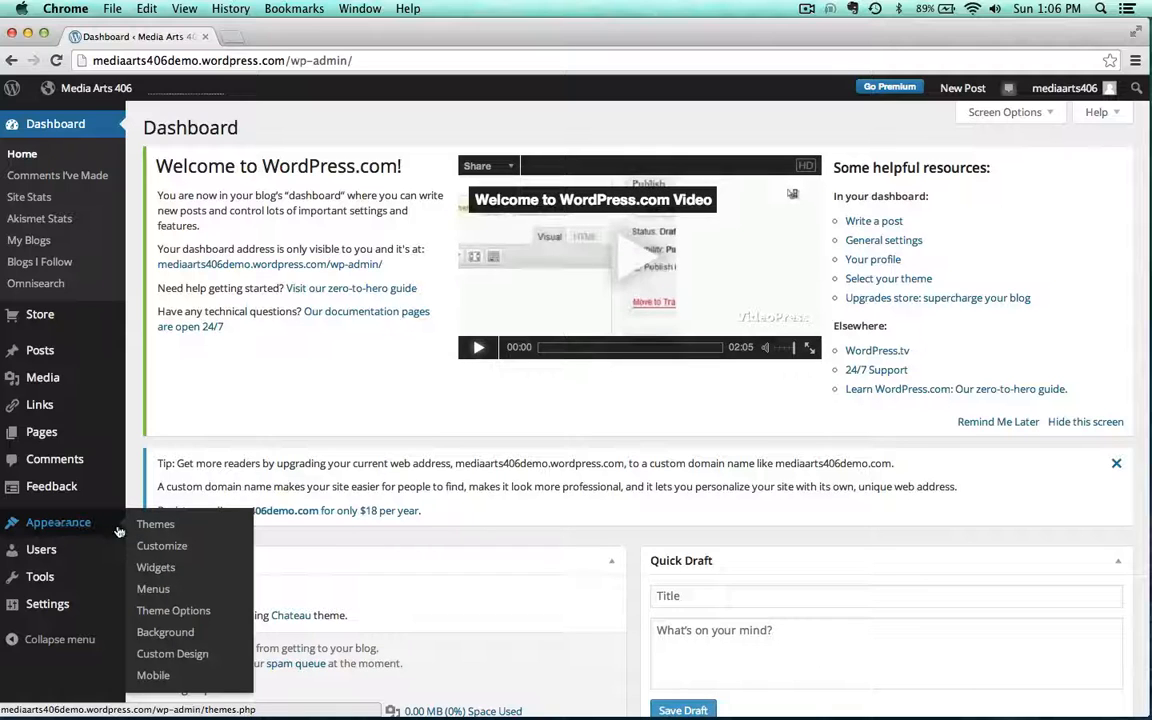
{"action": "left_click", "coordinate": [150, 527]}
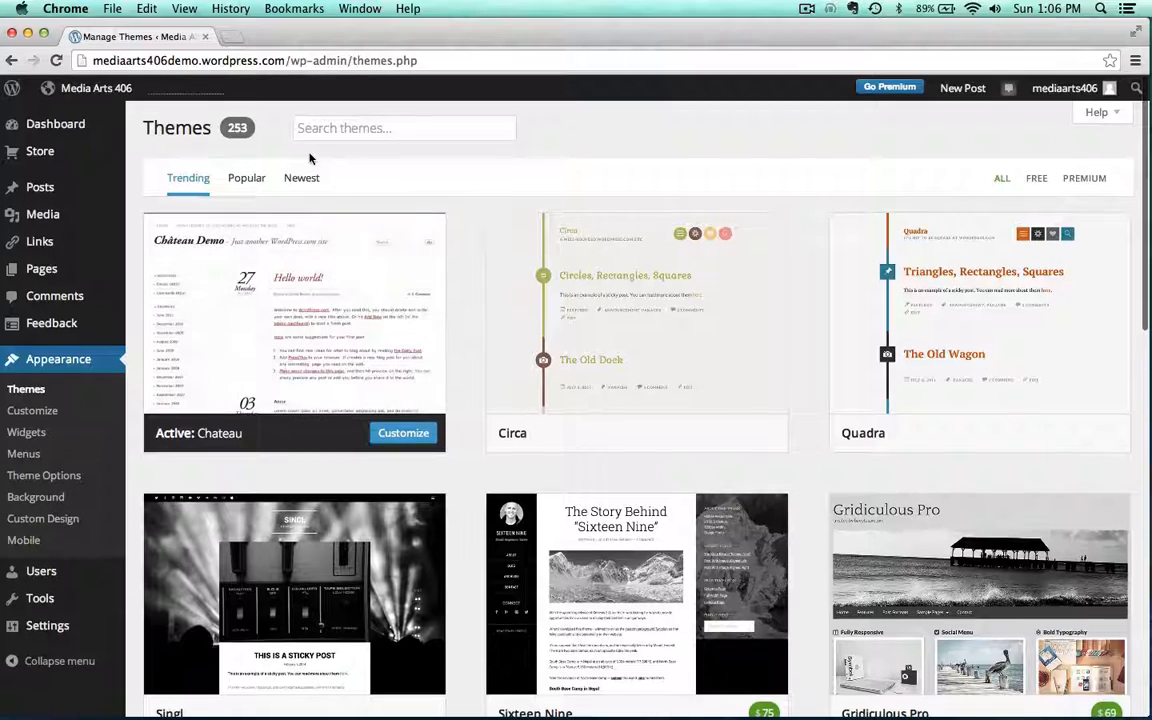
{"action": "left_click", "coordinate": [300, 126]}
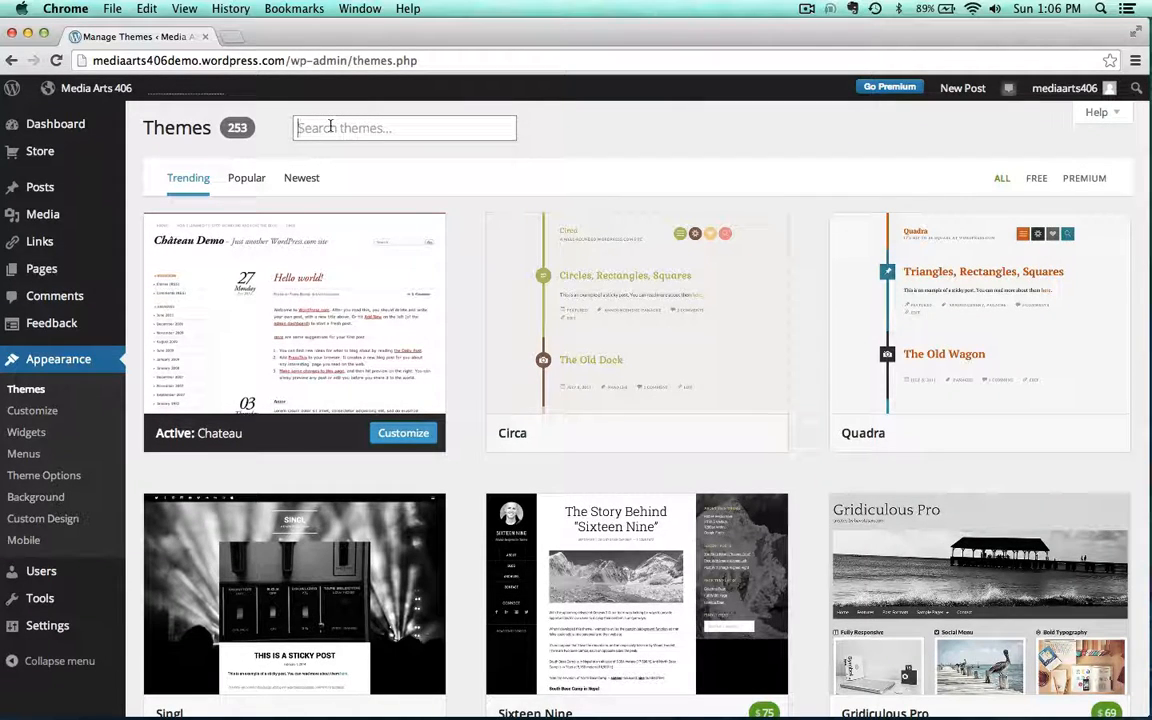
{"action": "type", "text": "twenty"}
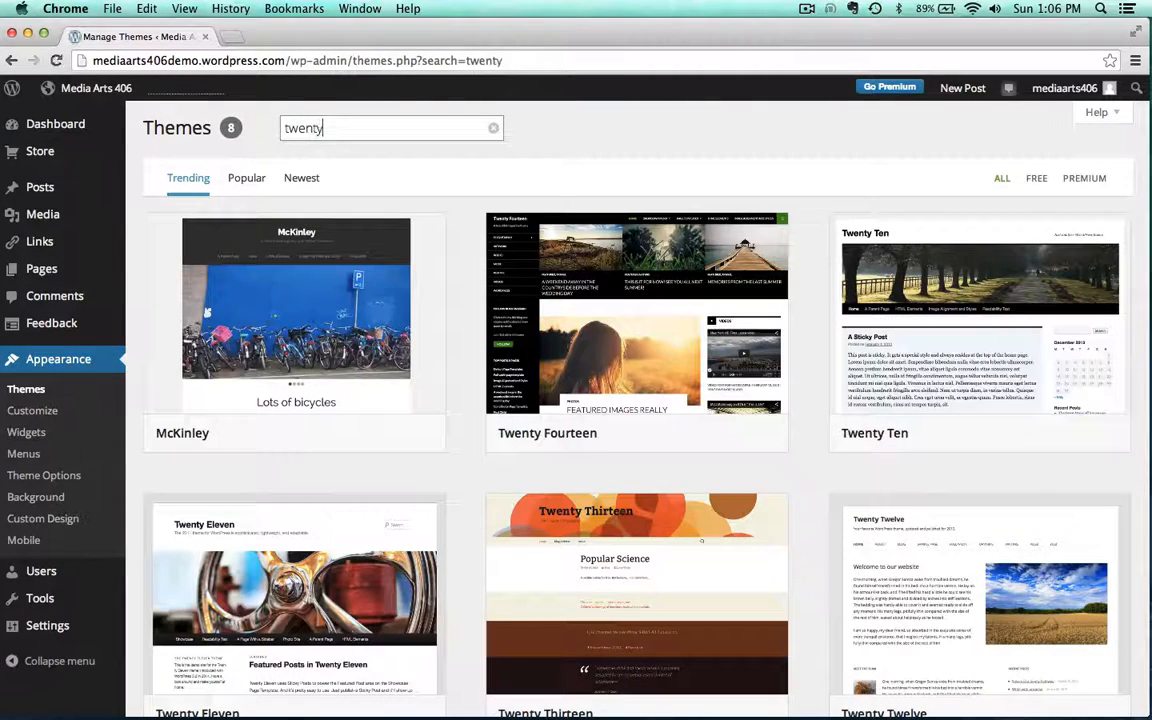
{"action": "type", "text": "f"}
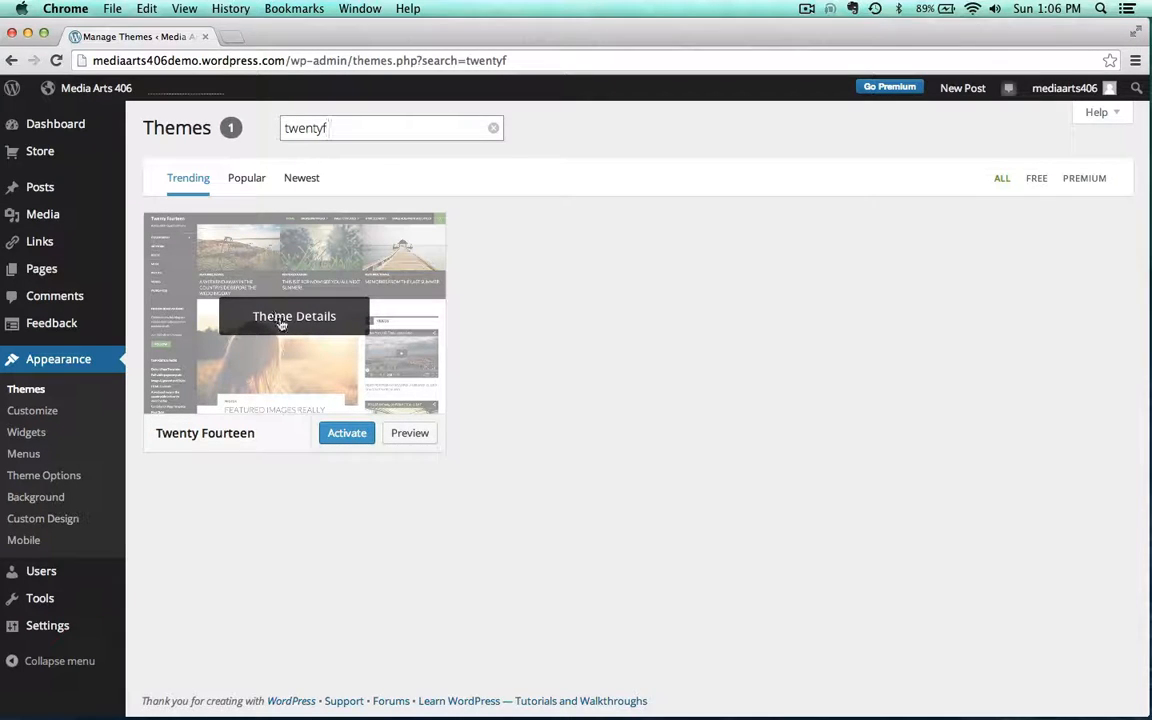
{"action": "left_click", "coordinate": [336, 435]}
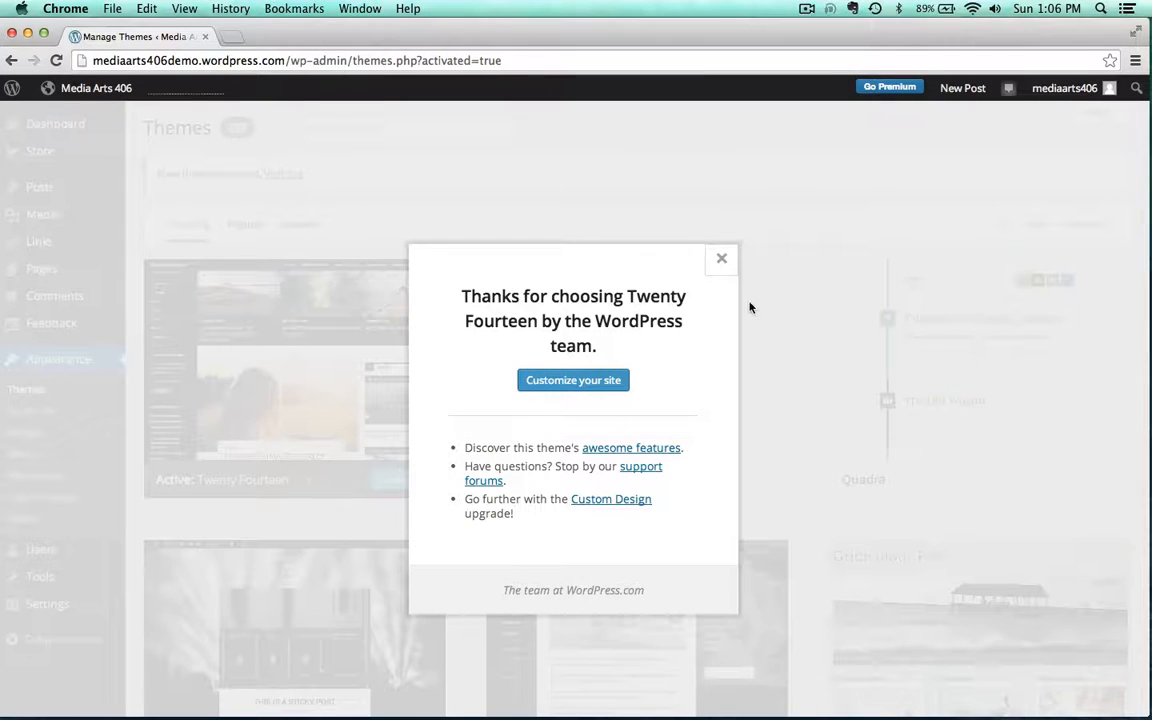
Step: Close the thank-you message, view the site in Twenty Fourteen, then return to Dashboard
{"action": "left_click", "coordinate": [716, 268]}
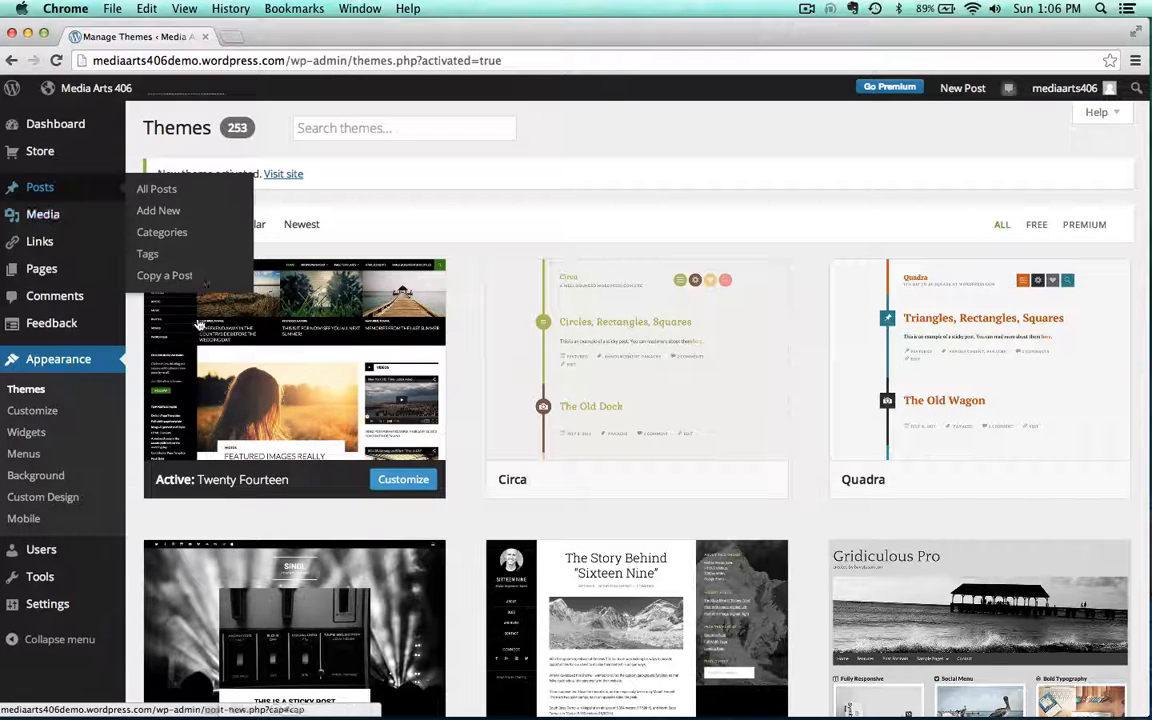
{"action": "left_click", "coordinate": [84, 89]}
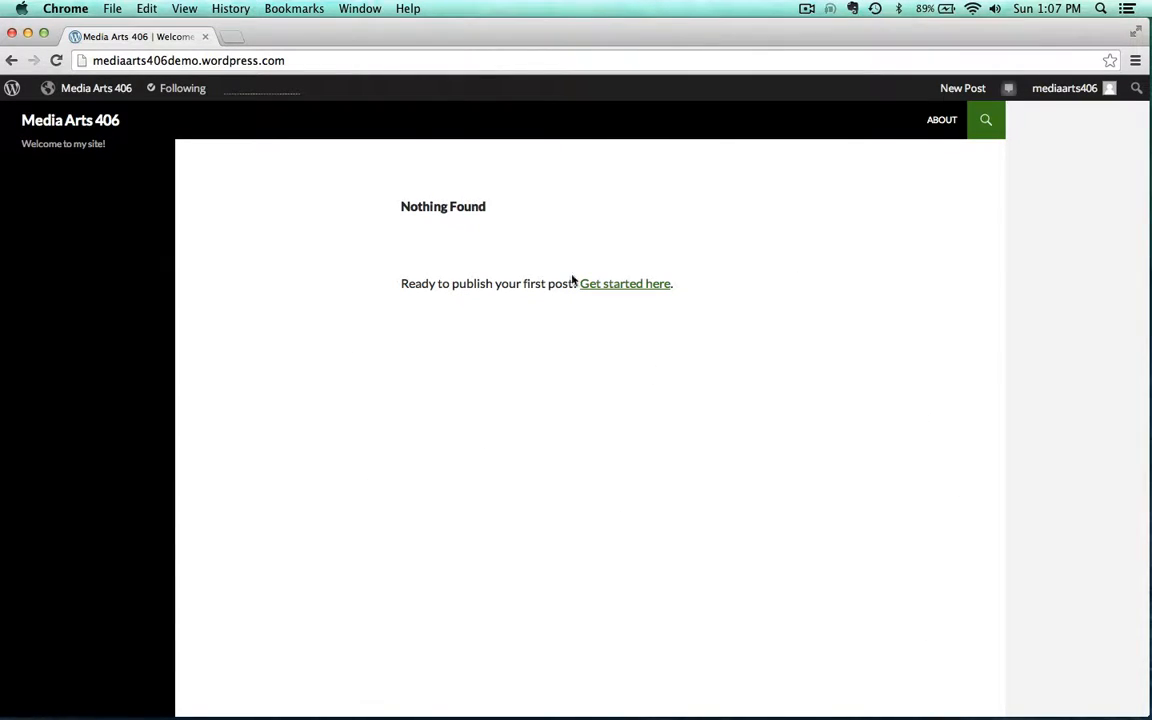
{"action": "mouse_move", "coordinate": [78, 92]}
{"action": "left_click", "coordinate": [71, 121]}
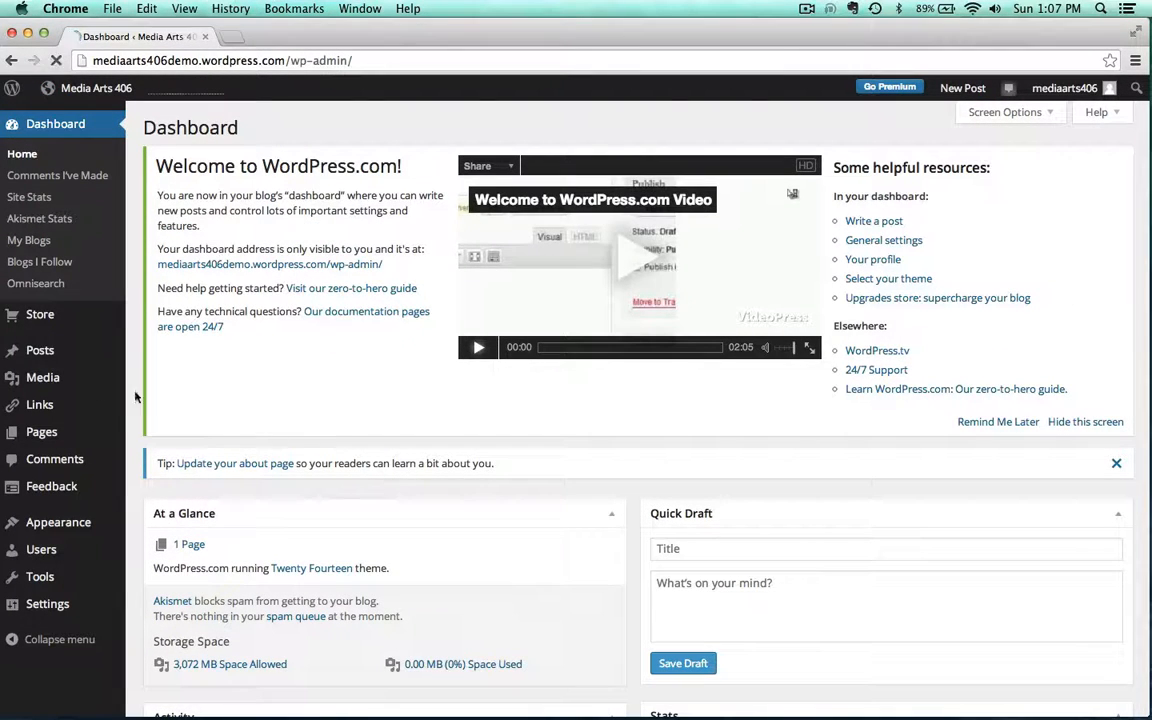
Step: Trash the default About page from the Pages list
{"action": "left_click", "coordinate": [30, 432]}
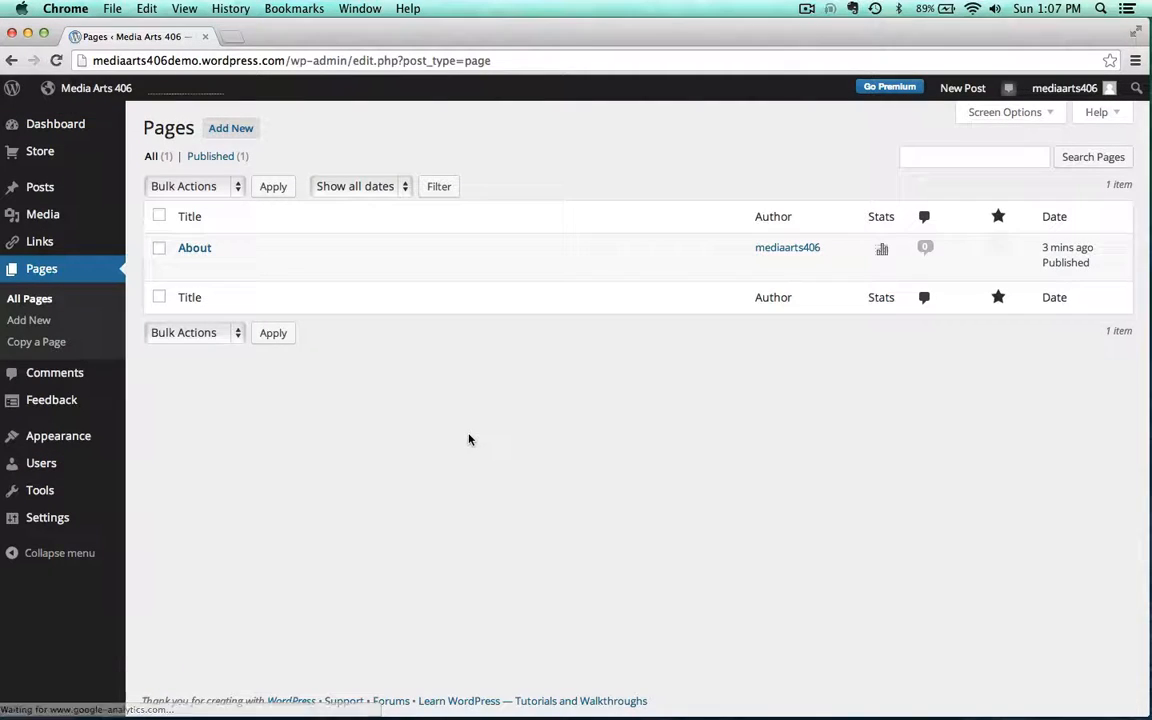
{"action": "mouse_move", "coordinate": [188, 257]}
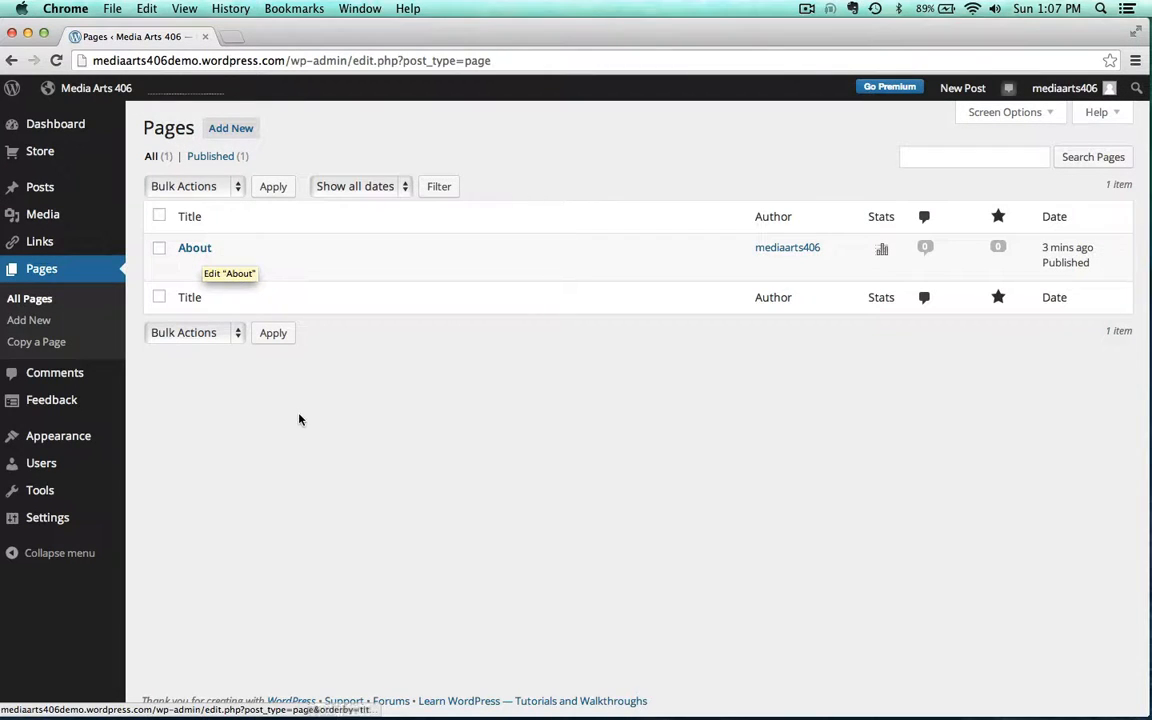
{"action": "mouse_move", "coordinate": [240, 245]}
{"action": "left_click", "coordinate": [277, 266]}
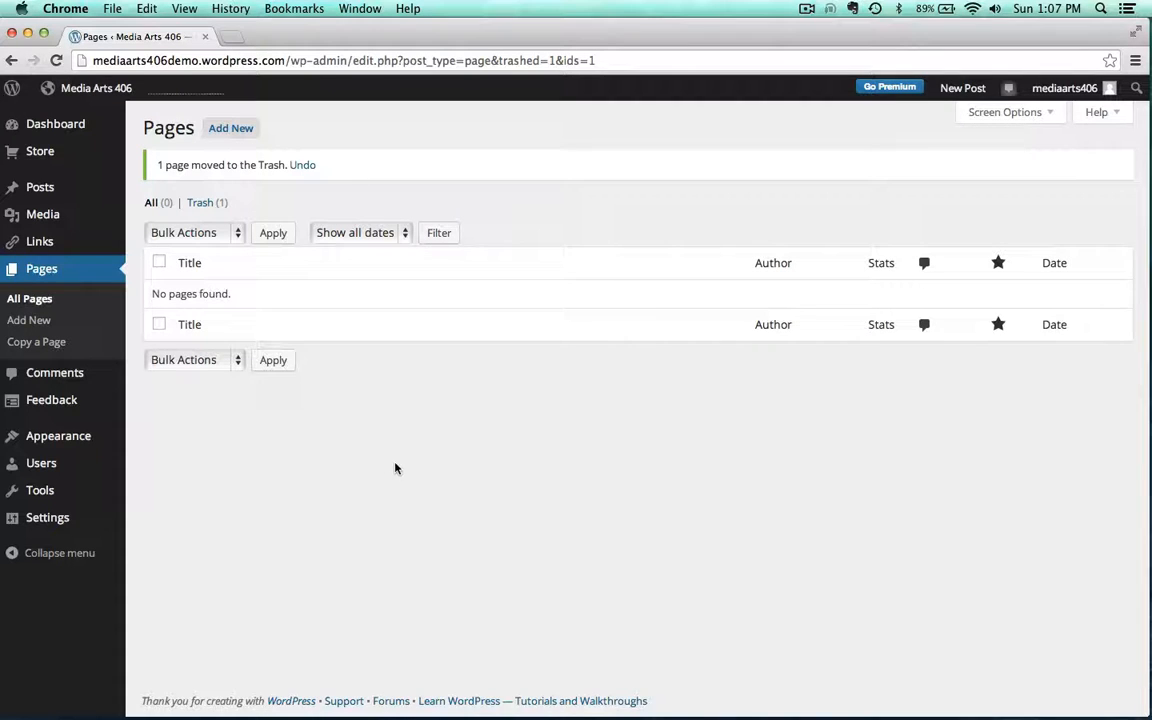
Step: Add a new page titled 'Introduction' with the body text 'Here is some text'
{"action": "left_click", "coordinate": [20, 321]}
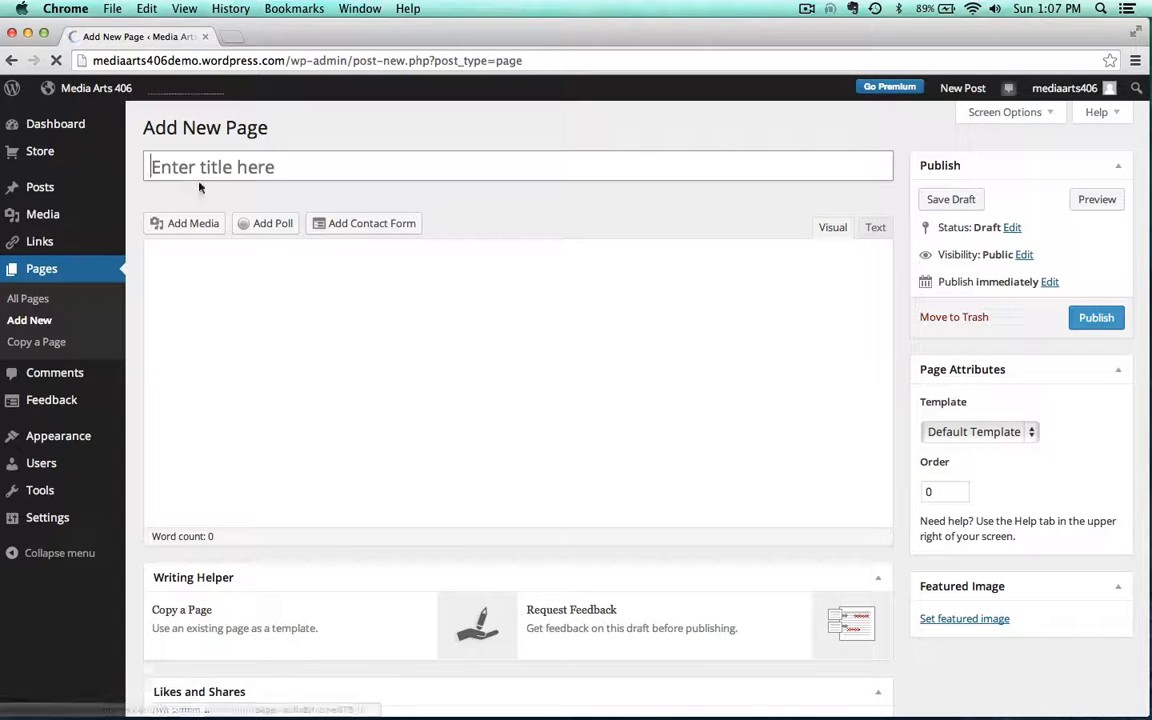
{"action": "type", "text": "Introductio"}
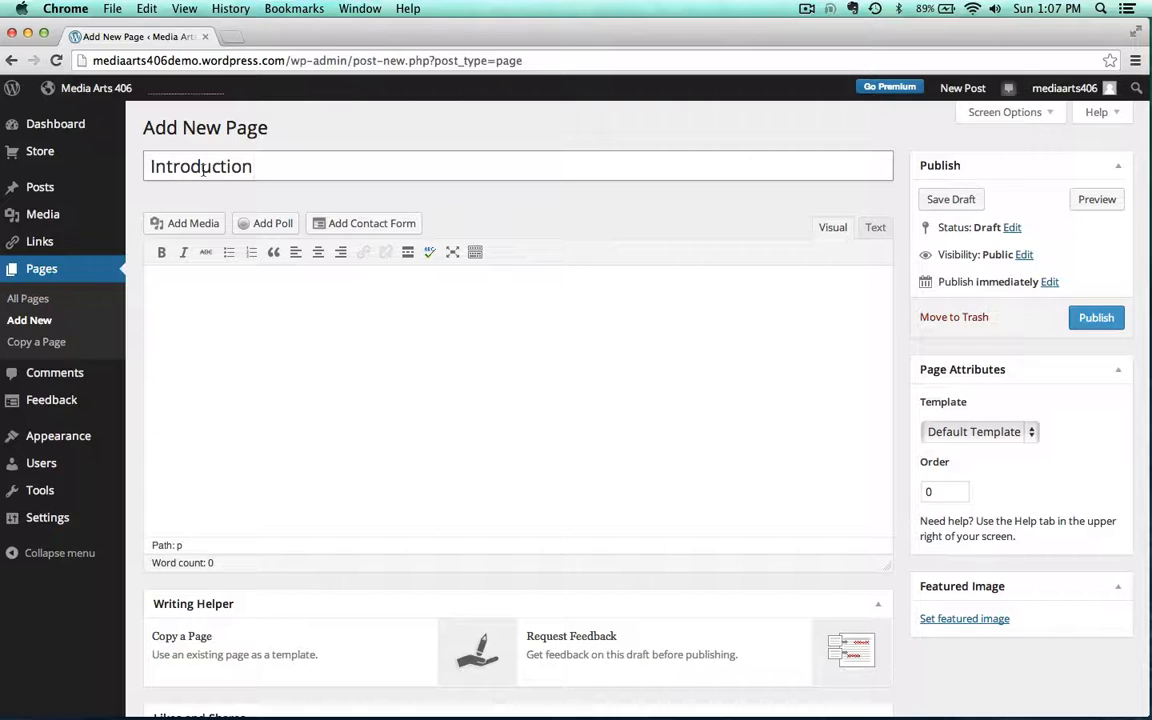
{"action": "type", "text": "n"}
{"action": "left_click", "coordinate": [214, 380]}
{"action": "type", "text": "Here is some text"}
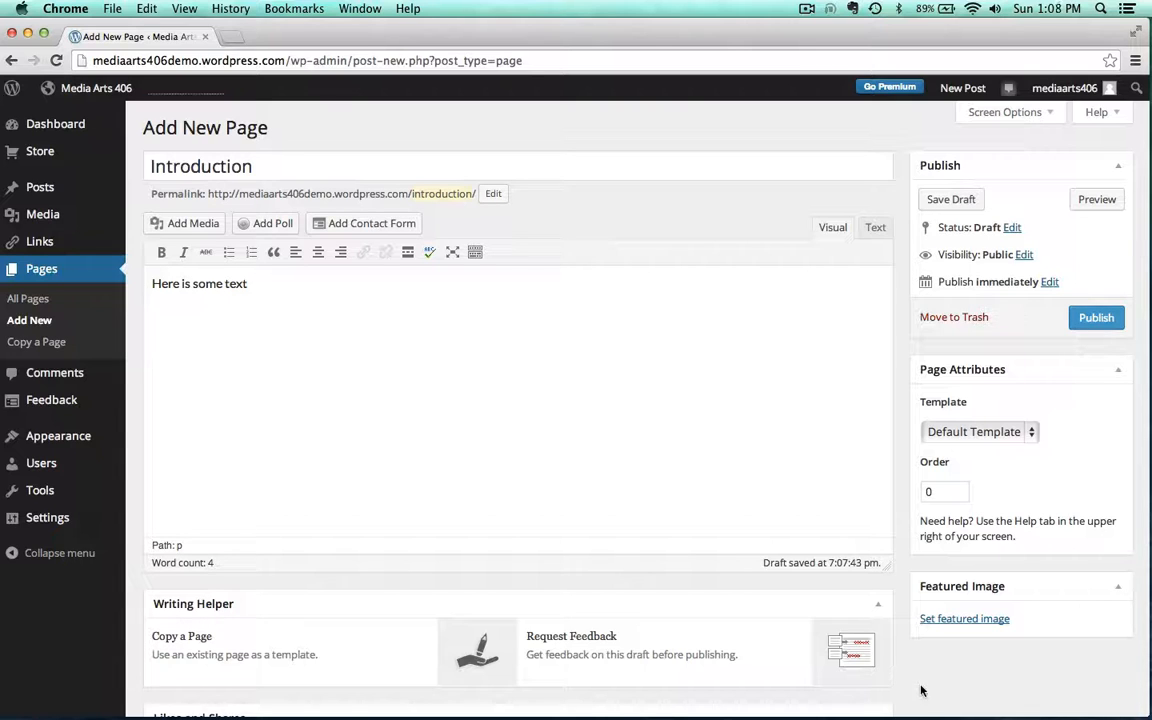
Step: Copy the YouTube video's web address from its window, then minimize YouTube
{"action": "mouse_move", "coordinate": [985, 710]}
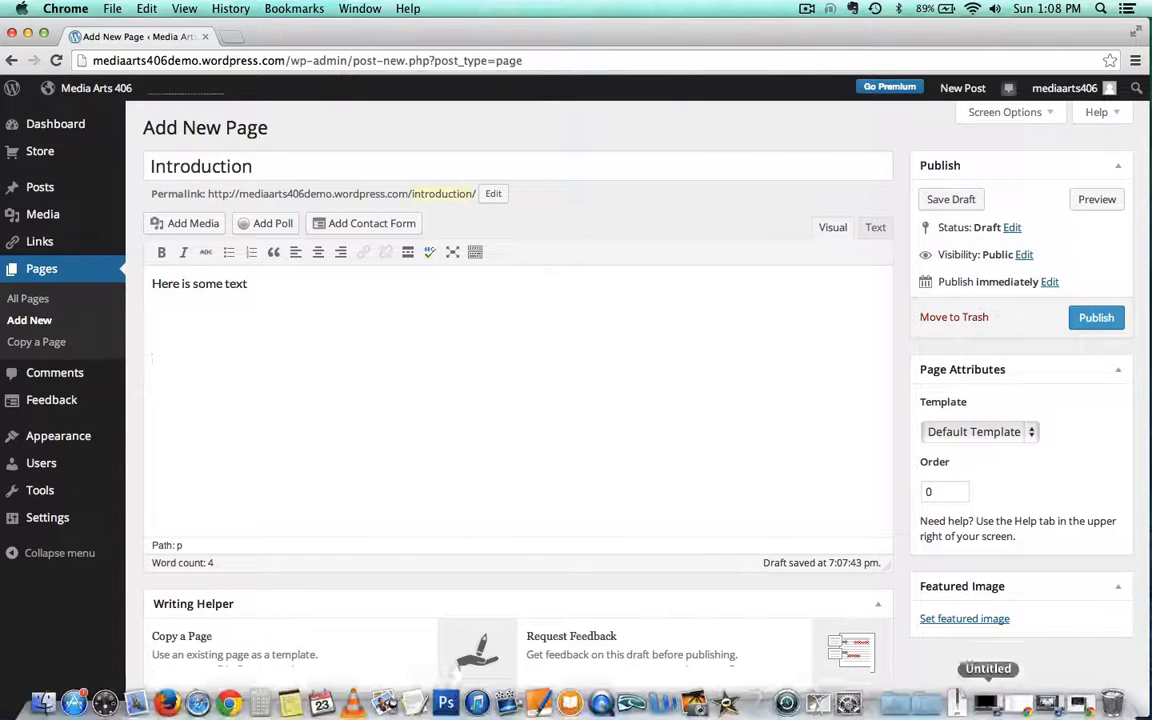
{"action": "left_click", "coordinate": [1082, 701]}
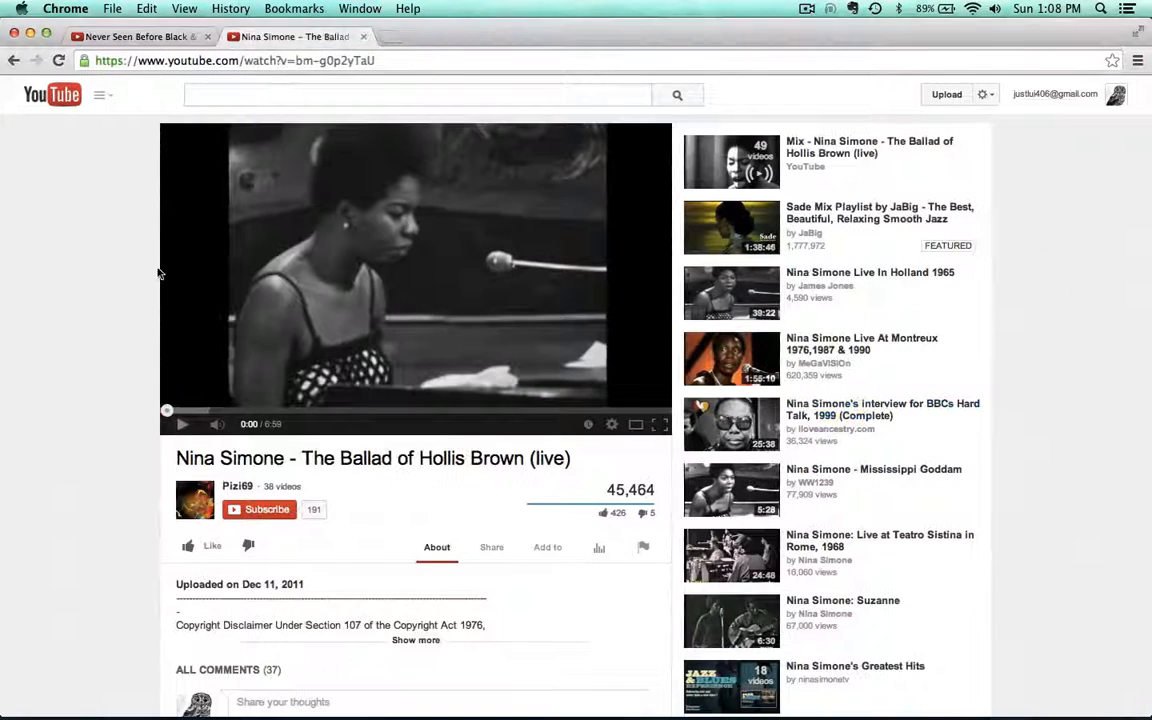
{"action": "left_click", "coordinate": [394, 61]}
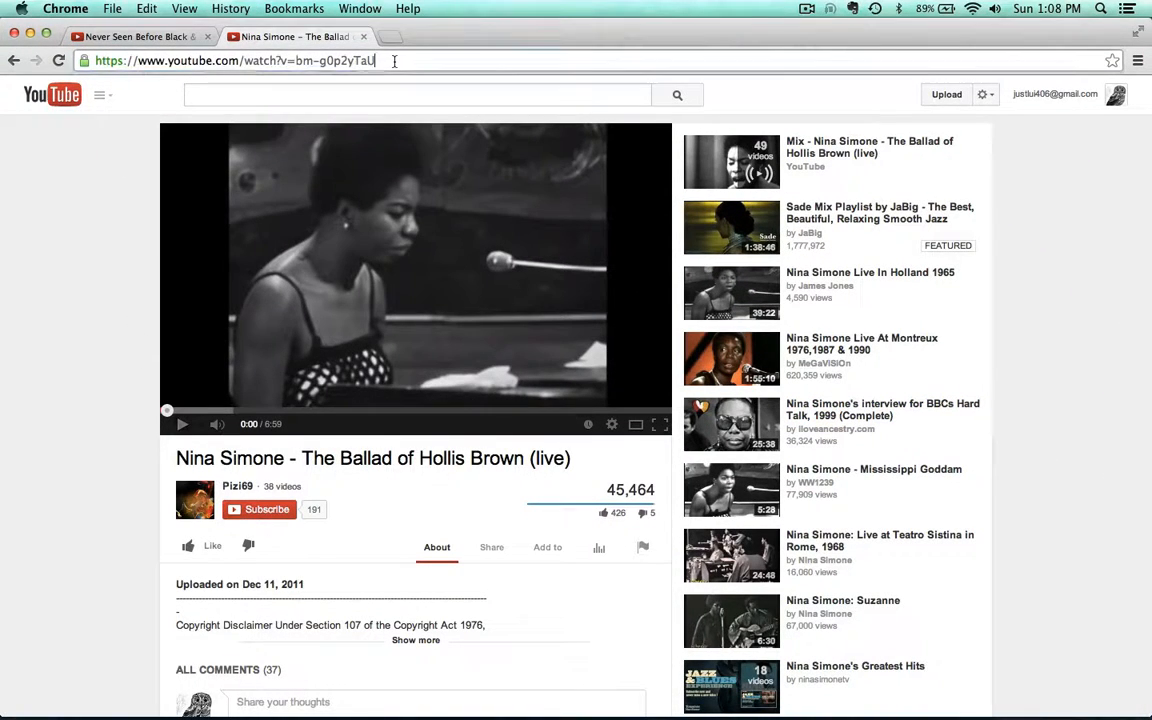
{"action": "key", "text": "super+c"}
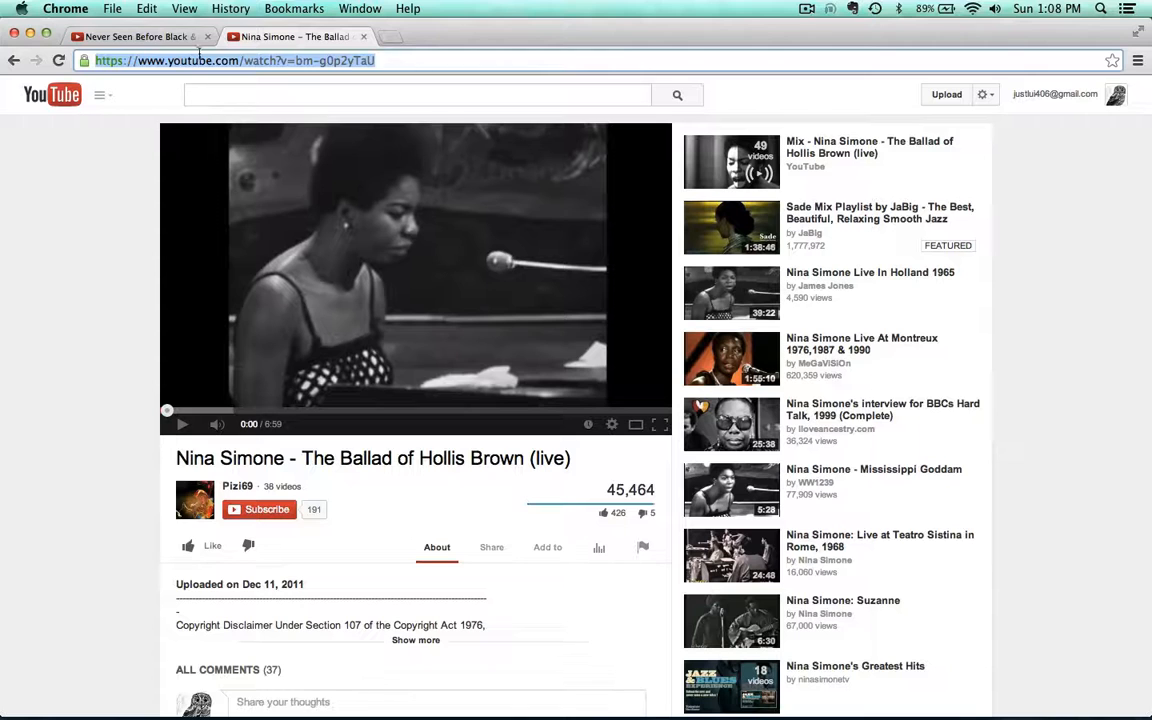
{"action": "left_click", "coordinate": [30, 33]}
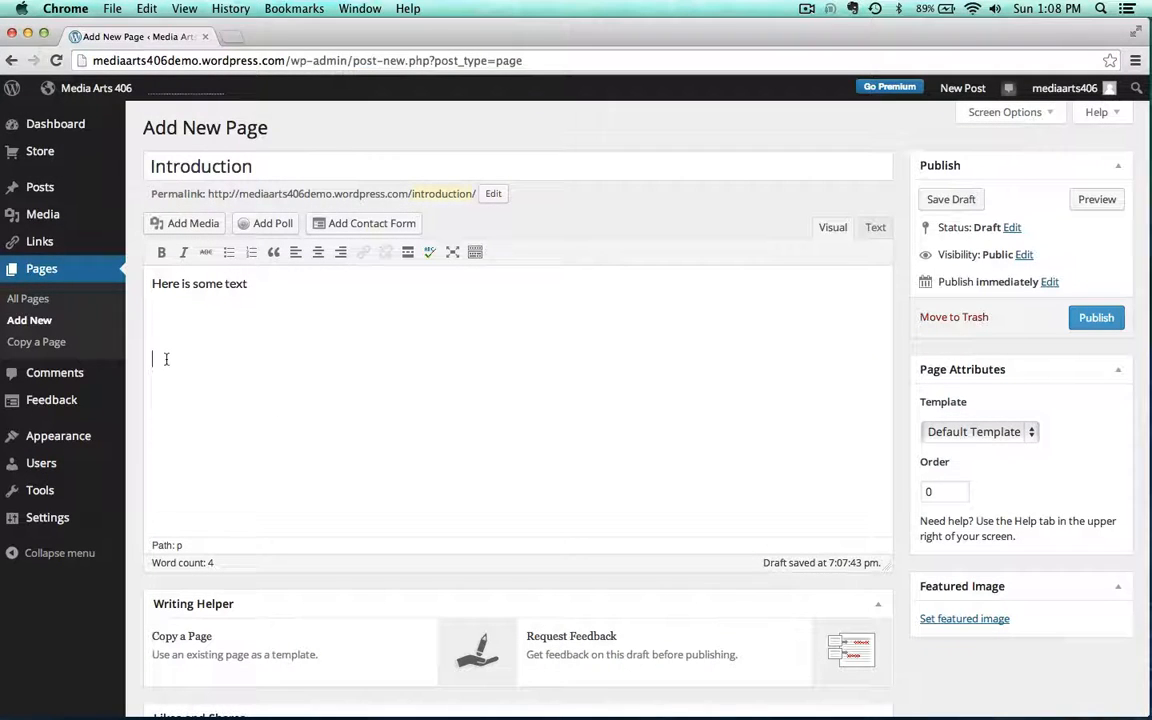
Step: Paste the YouTube URL into the Introduction page, publish it, and view the live page
{"action": "key", "text": "super+v"}
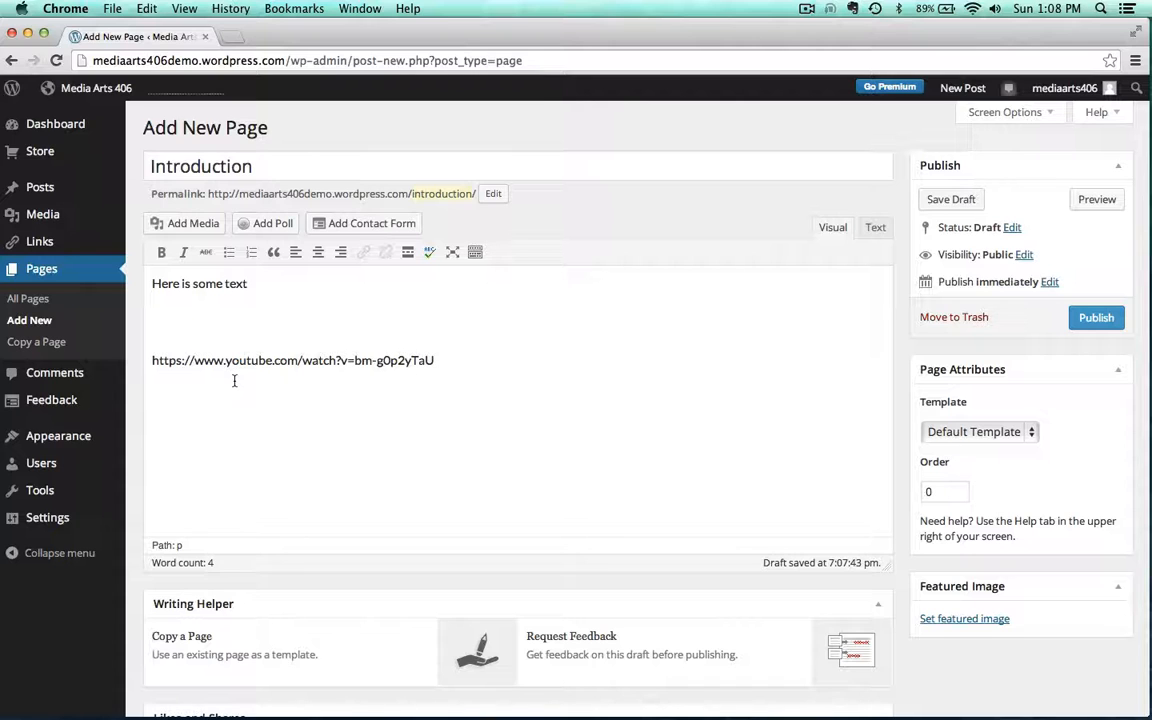
{"action": "left_click_drag", "start_coordinate": [560, 37], "coordinate": [563, 37]}
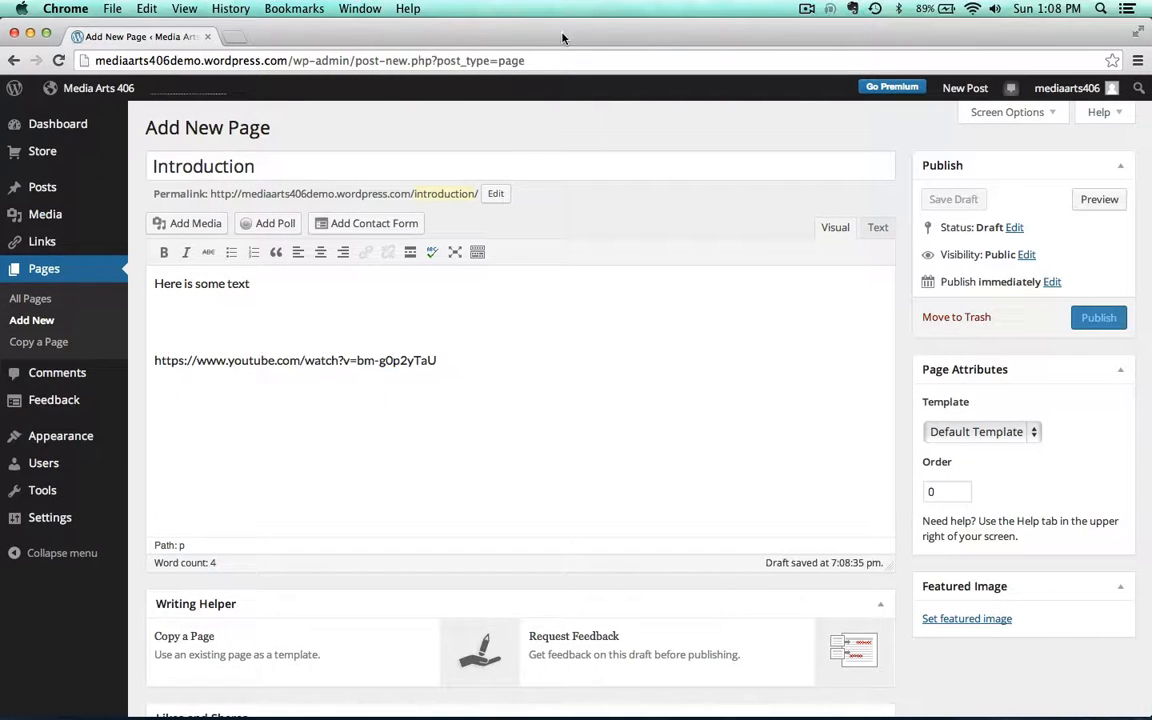
{"action": "left_click", "coordinate": [1098, 317]}
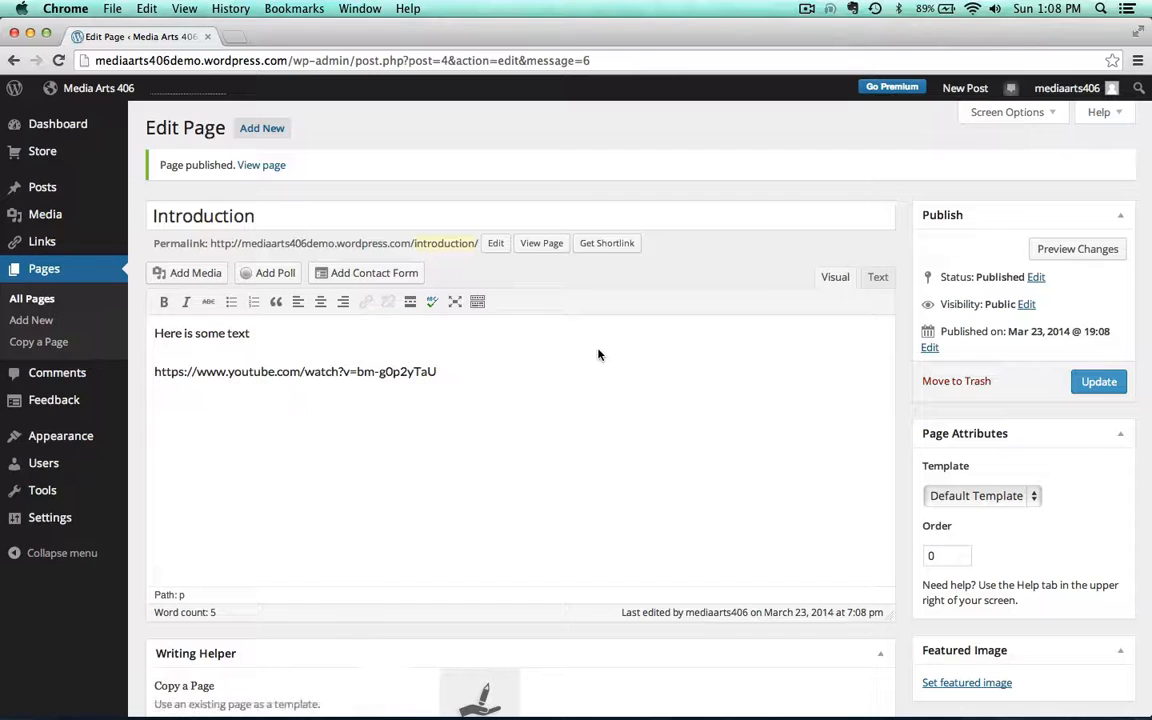
{"action": "left_click", "coordinate": [256, 168]}
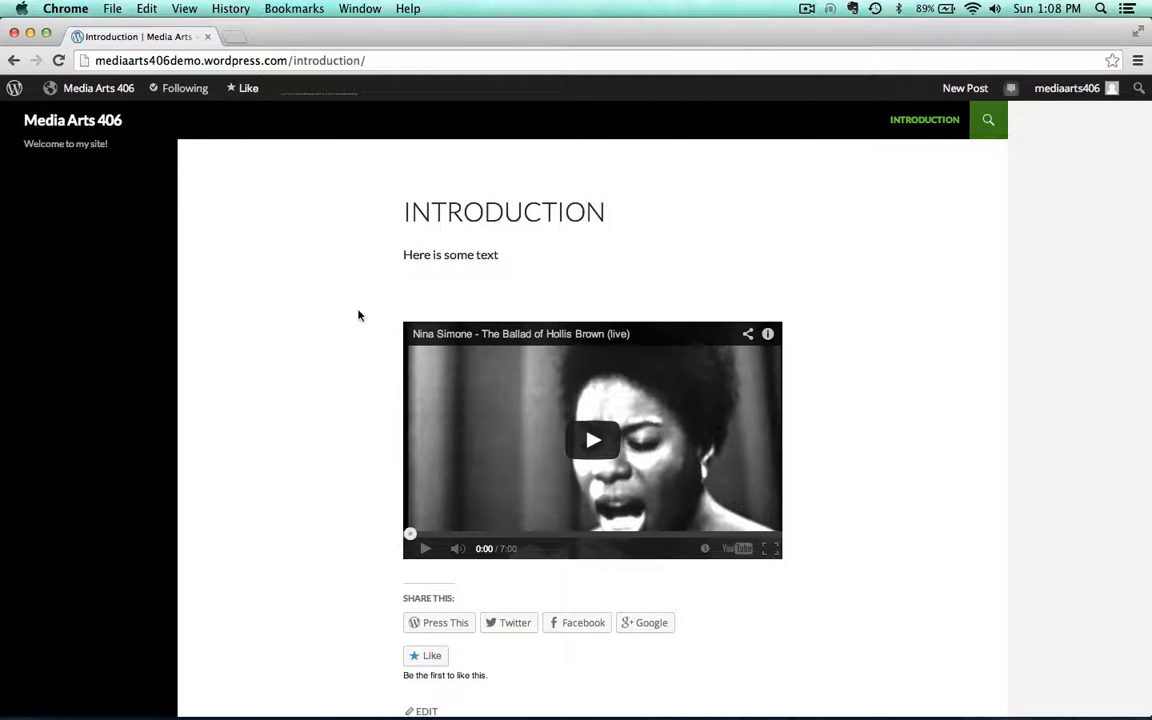
Step: Return from the live Introduction page to the Media Arts 406 admin Dashboard
{"action": "mouse_move", "coordinate": [72, 86]}
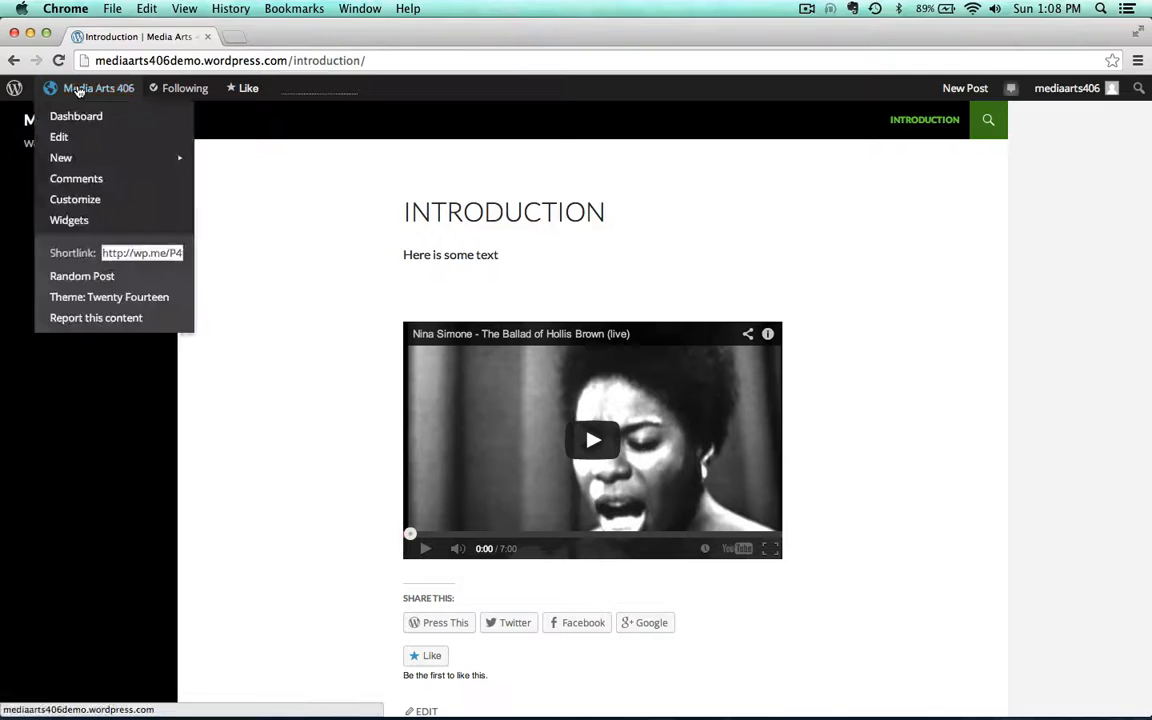
{"action": "left_click", "coordinate": [71, 118]}
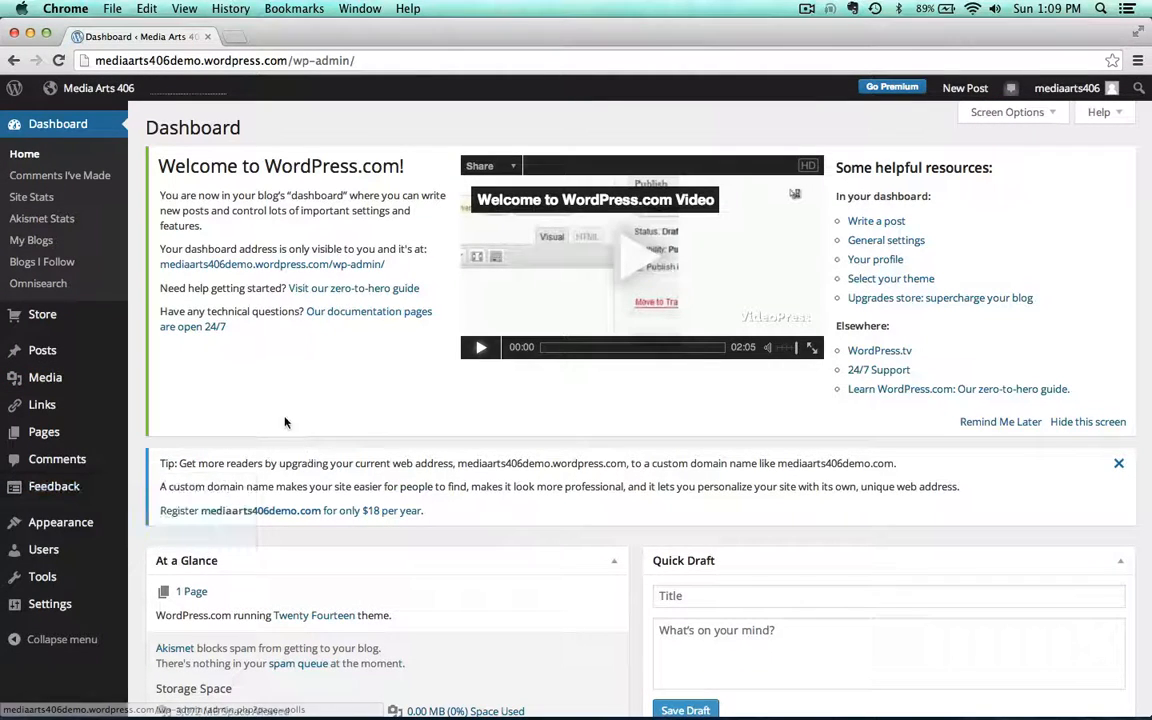
Step: Open the Introduction page from the Pages list for editing
{"action": "left_click", "coordinate": [42, 436]}
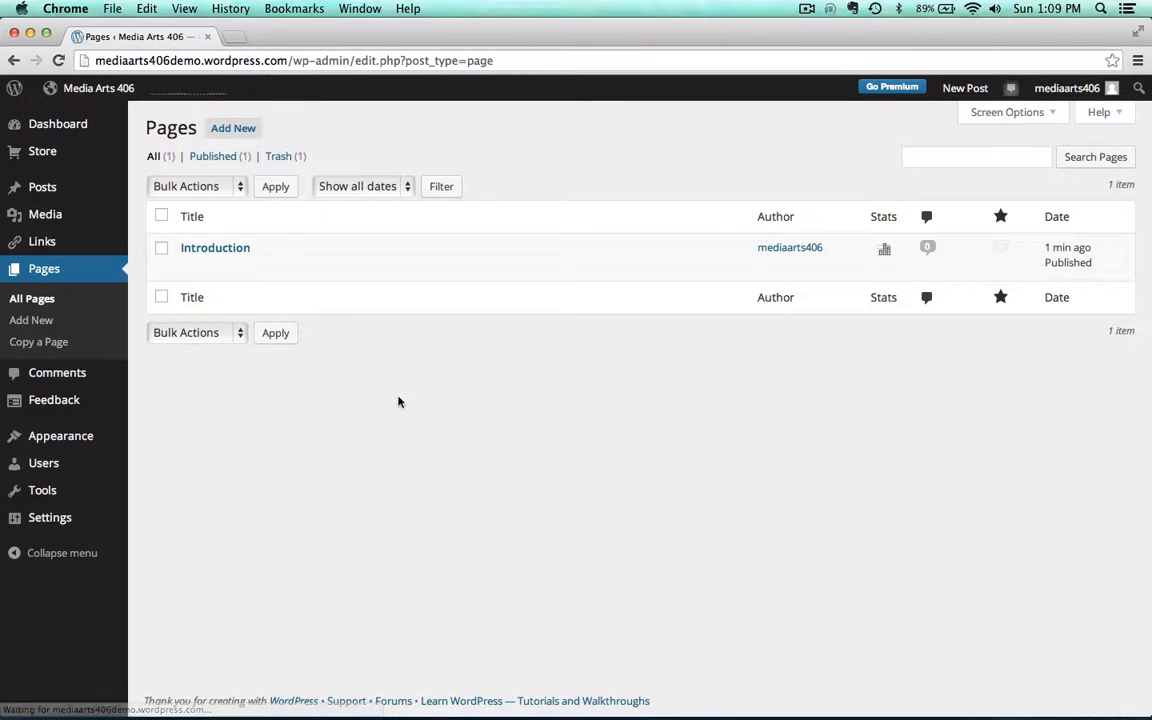
{"action": "left_click", "coordinate": [208, 249]}
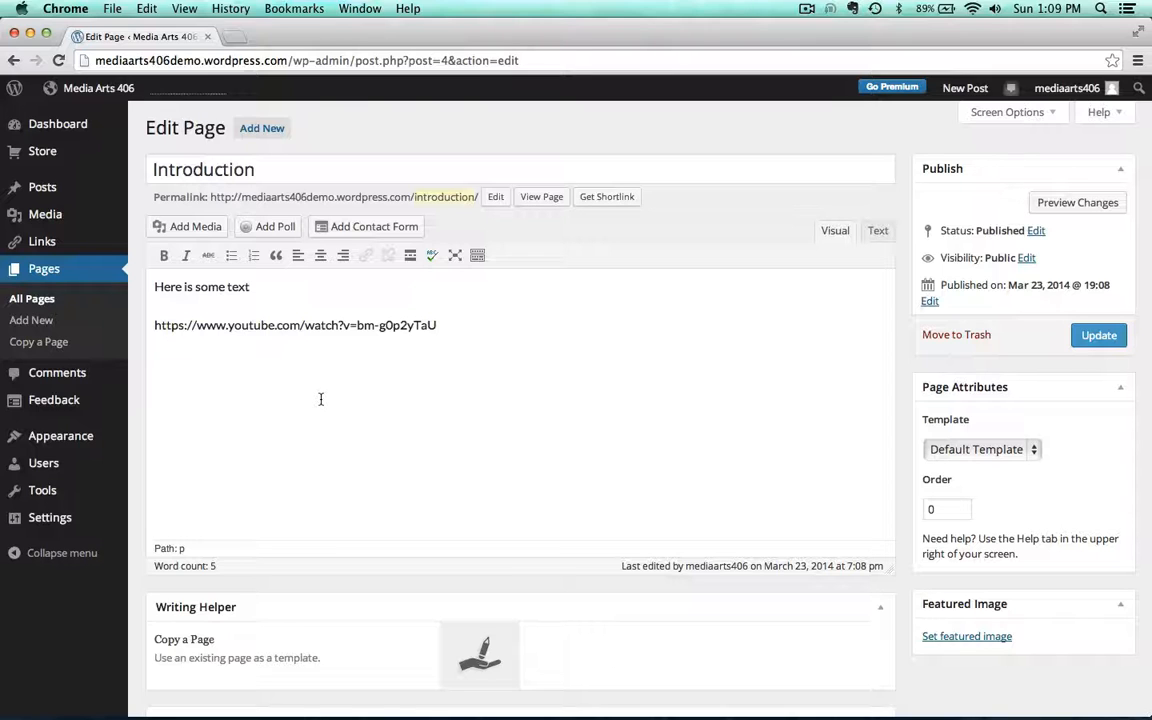
Step: Copy the Nina Simone video's 420 × 315 iframe embed code from YouTube's Share options
{"action": "mouse_move", "coordinate": [990, 703]}
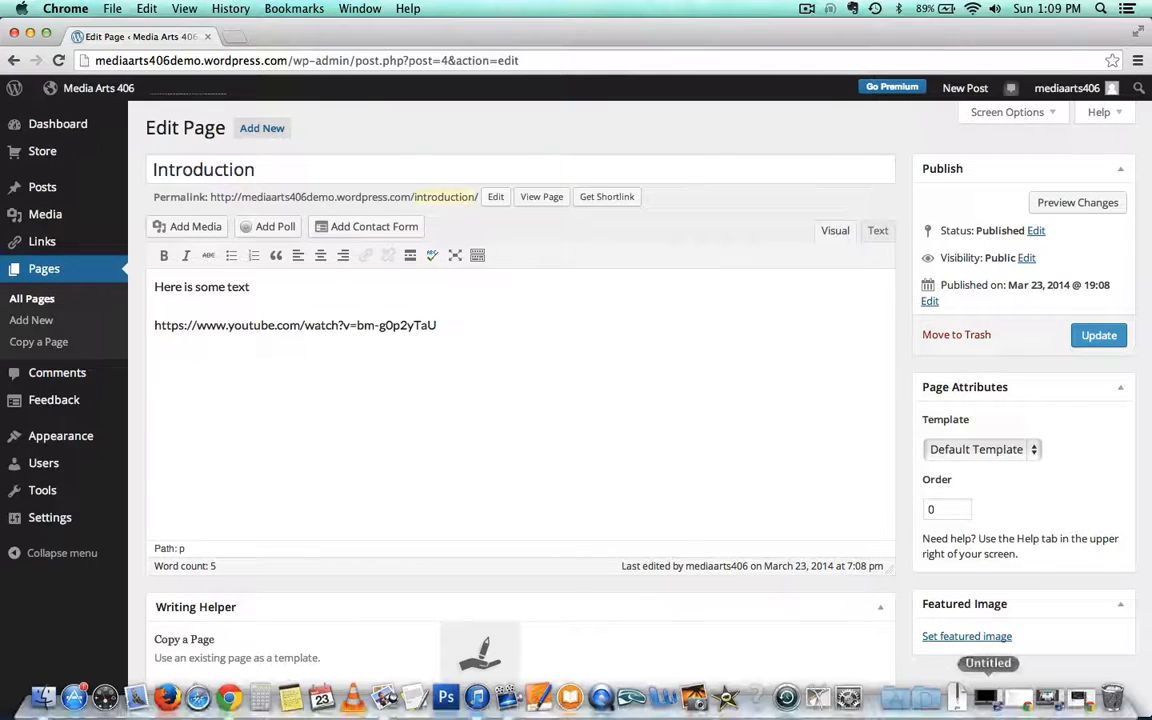
{"action": "left_click", "coordinate": [1081, 702]}
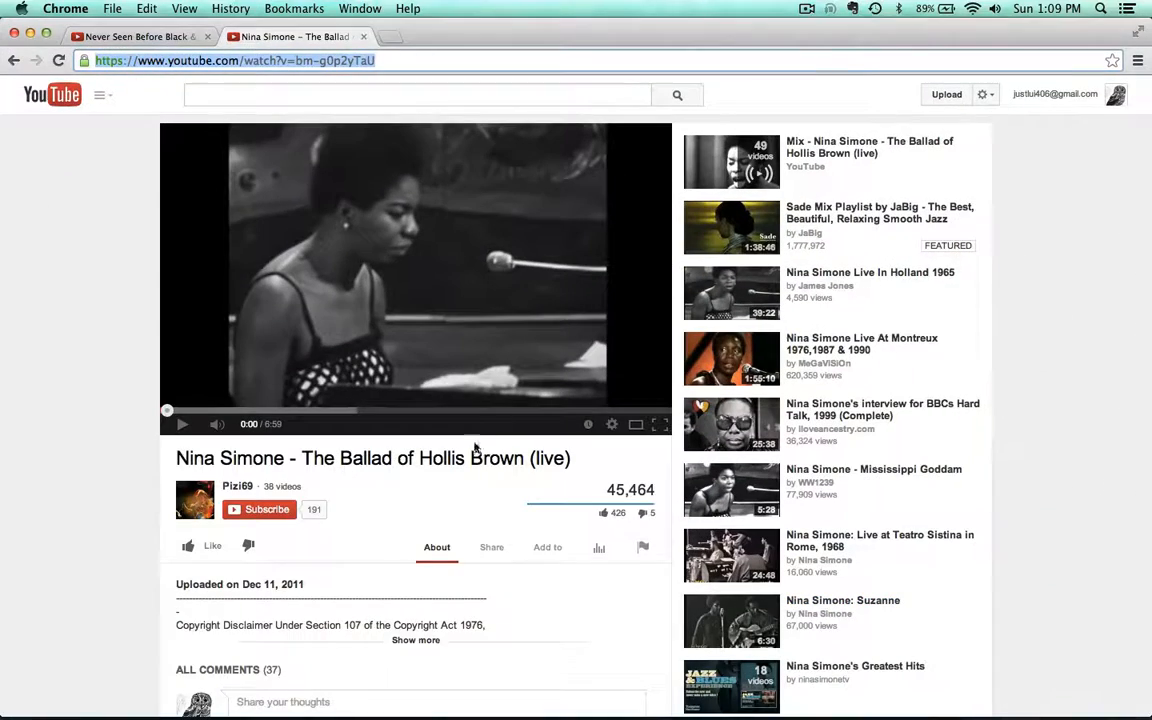
{"action": "left_click", "coordinate": [490, 549]}
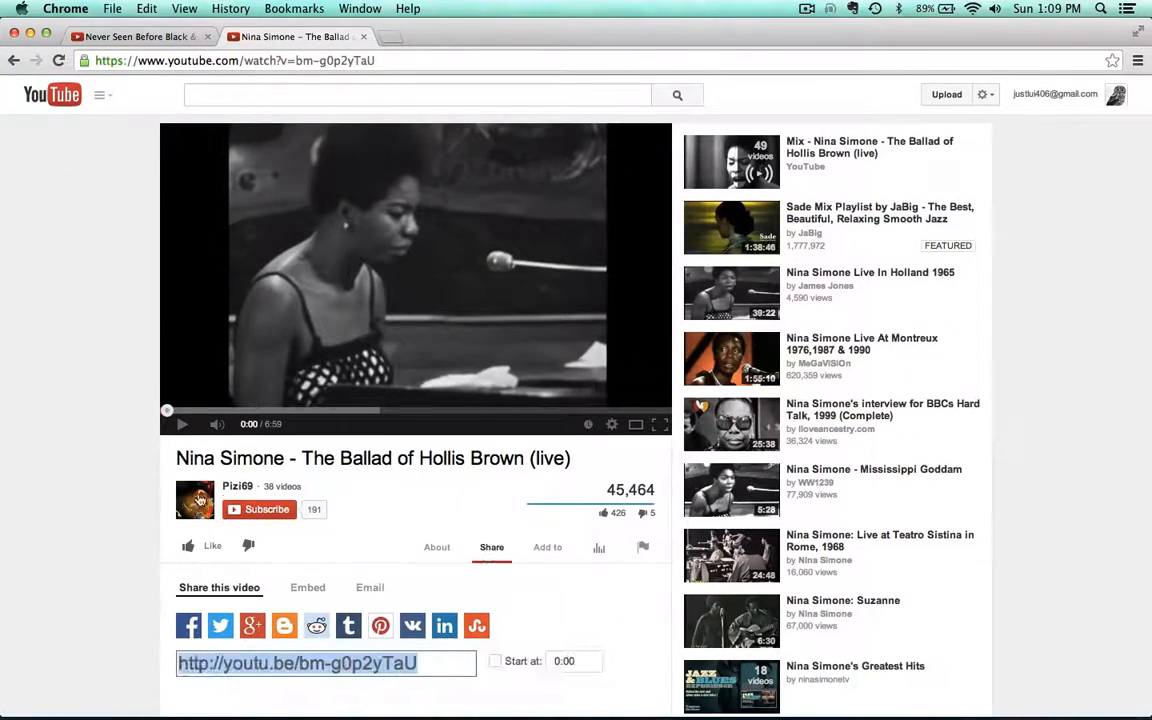
{"action": "scroll", "coordinate": [103, 509], "scroll_direction": "down", "scroll_amount": 3}
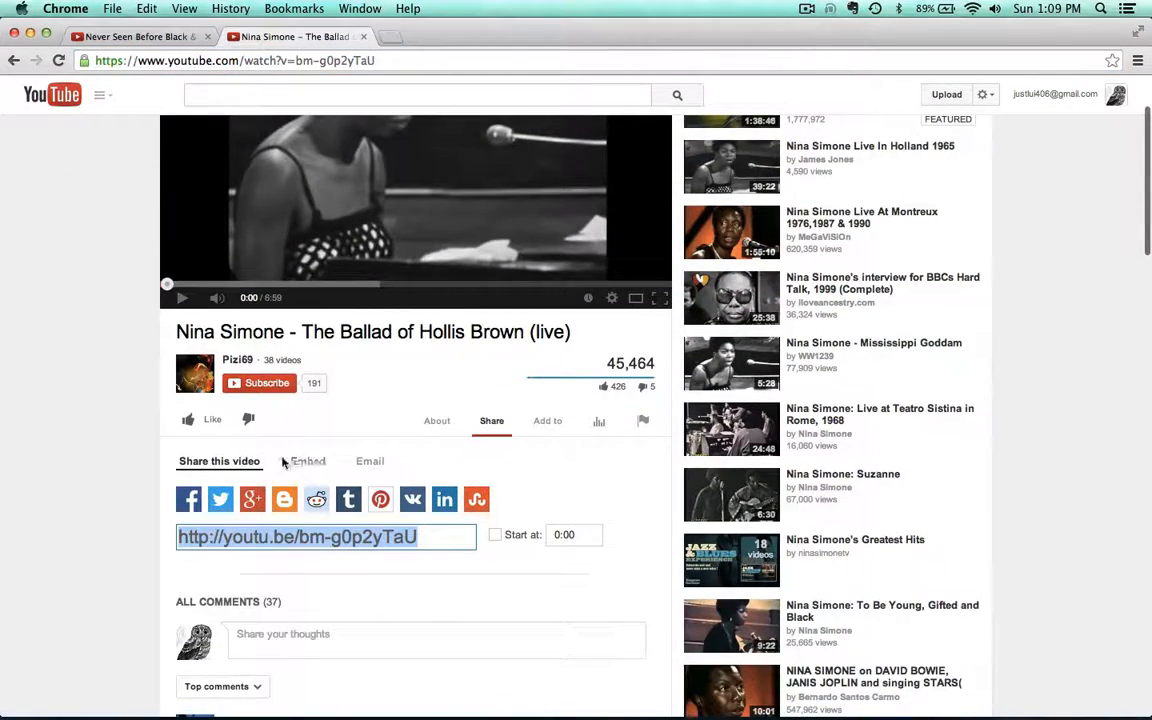
{"action": "left_click", "coordinate": [303, 462]}
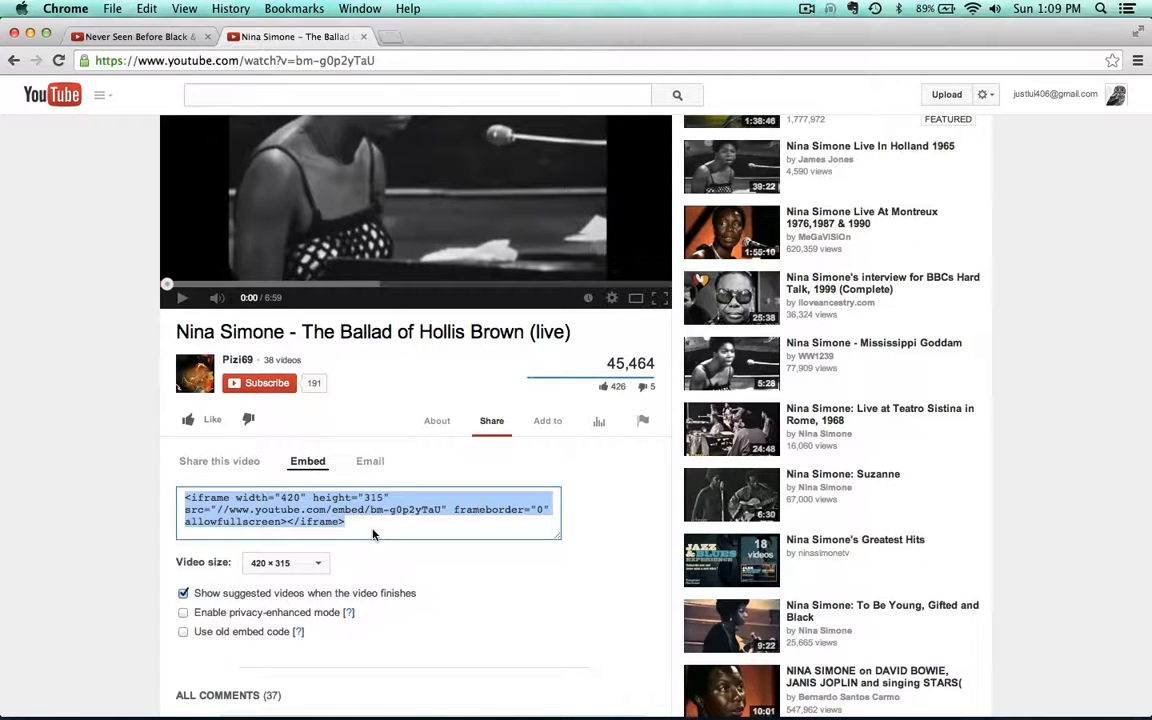
{"action": "left_click", "coordinate": [30, 34]}
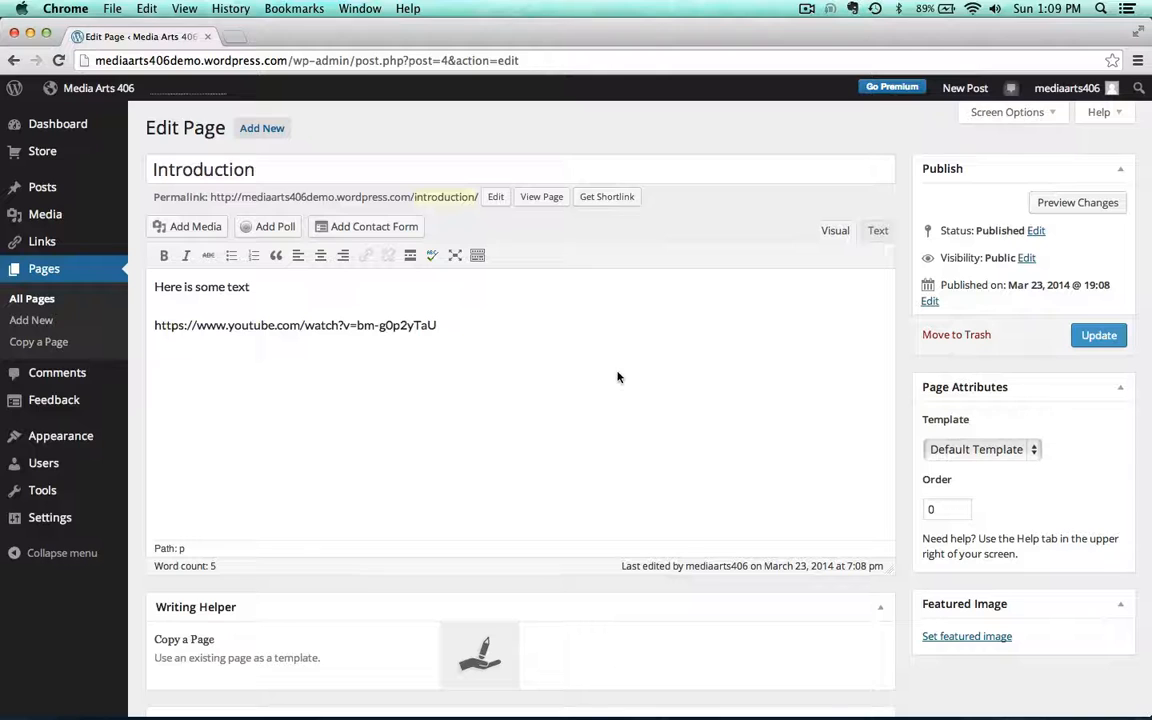
Step: In Text view, paste the iframe code on a new line below the YouTube URL and update the page
{"action": "left_click", "coordinate": [878, 232]}
{"action": "left_click", "coordinate": [830, 231]}
{"action": "left_click", "coordinate": [877, 234]}
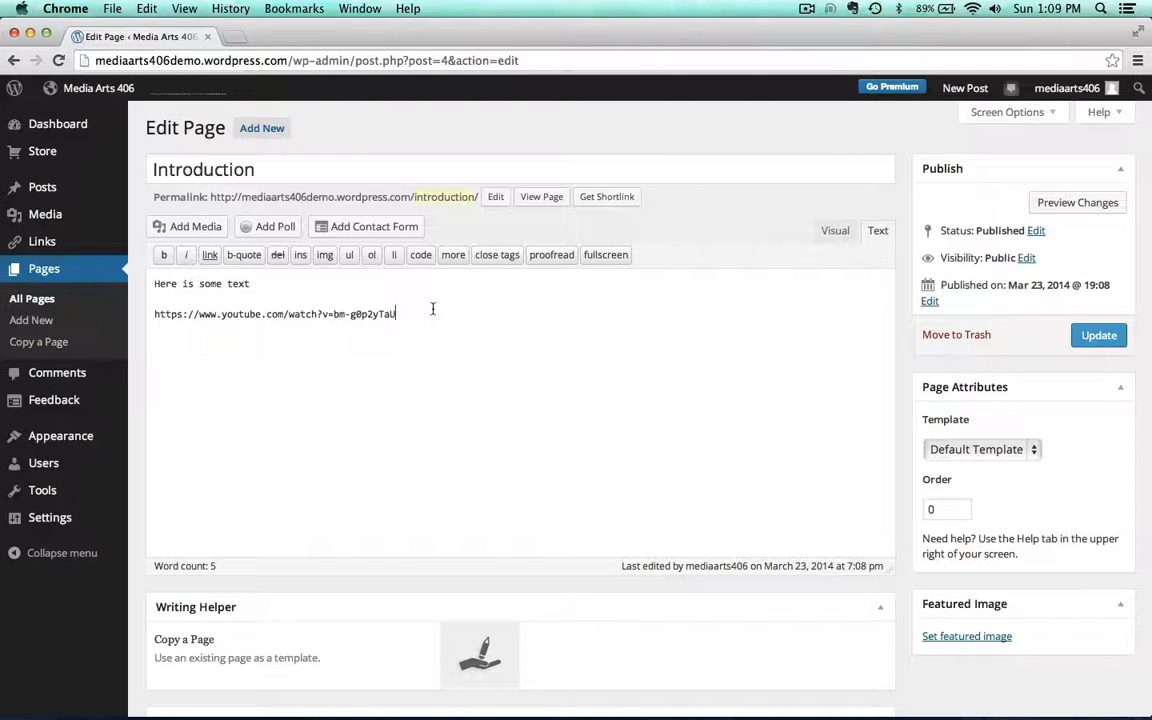
{"action": "key", "text": "Return"}
{"action": "key", "text": "super+v"}
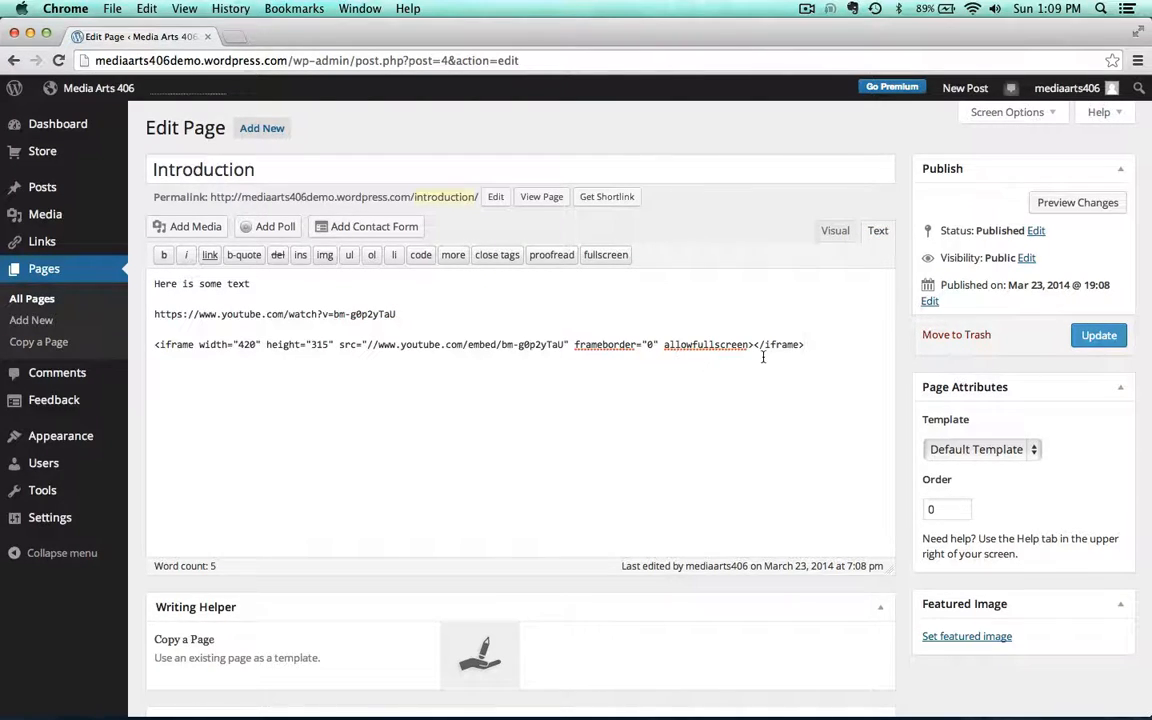
{"action": "left_click", "coordinate": [1098, 335]}
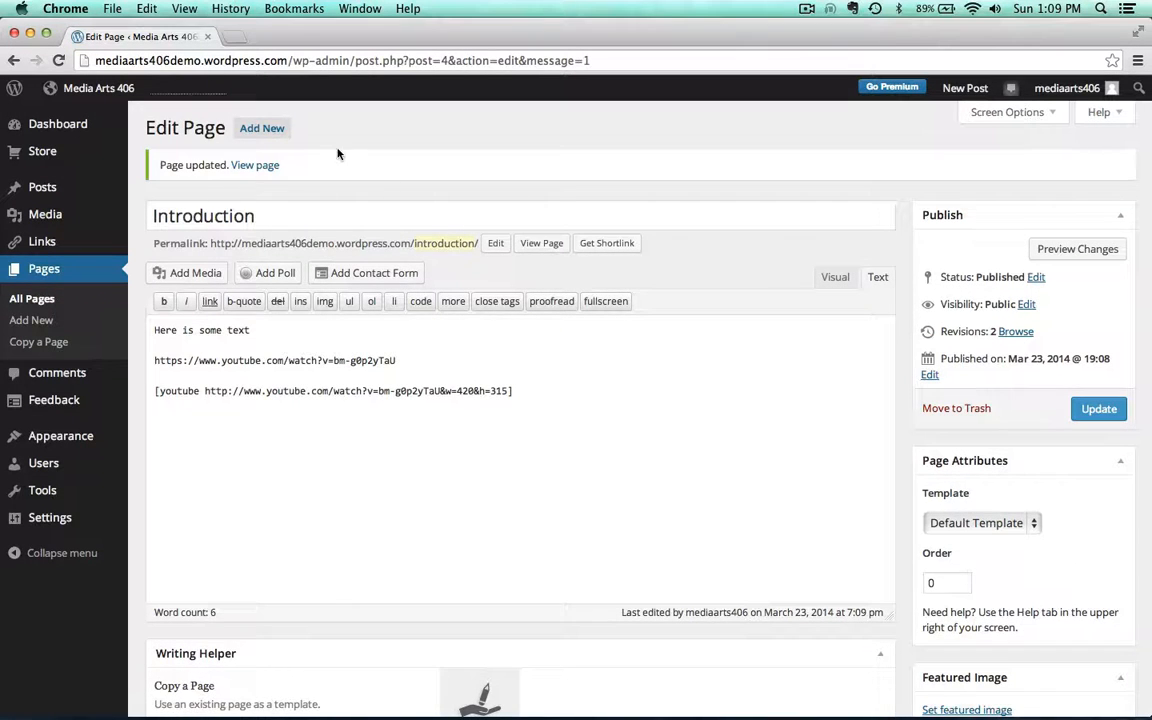
Step: View the live Introduction page showing the video twice, then return to the Dashboard
{"action": "left_click", "coordinate": [256, 165]}
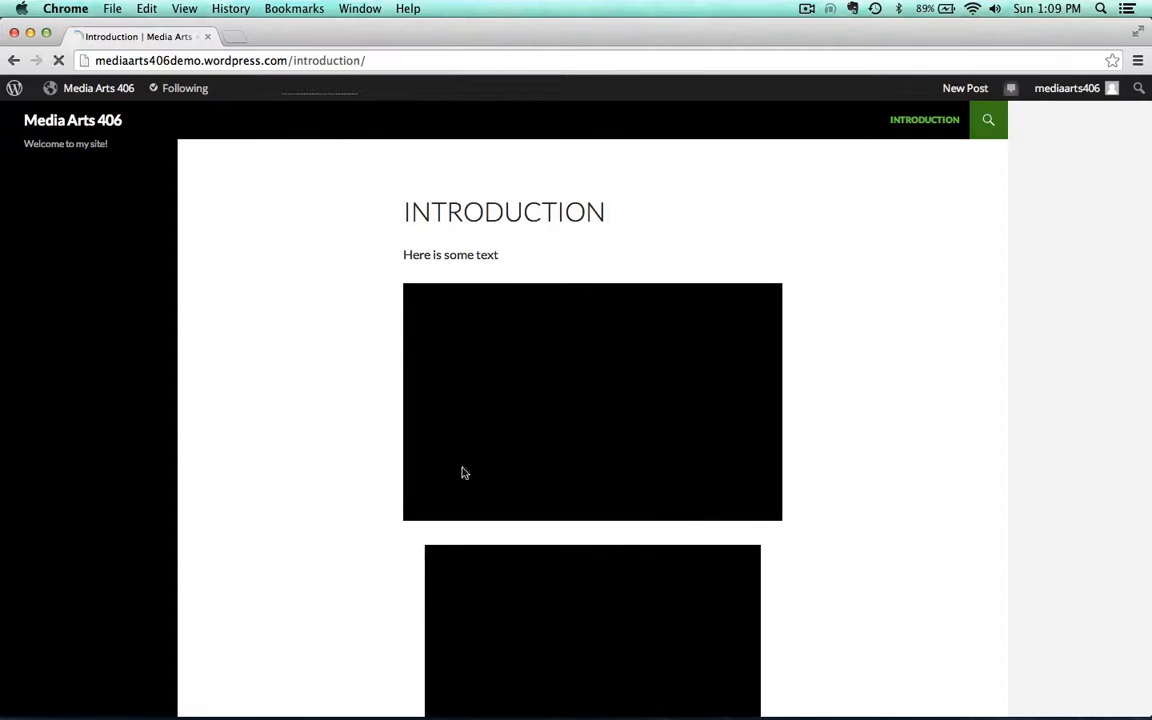
{"action": "scroll", "coordinate": [464, 490], "scroll_direction": "down", "scroll_amount": 3}
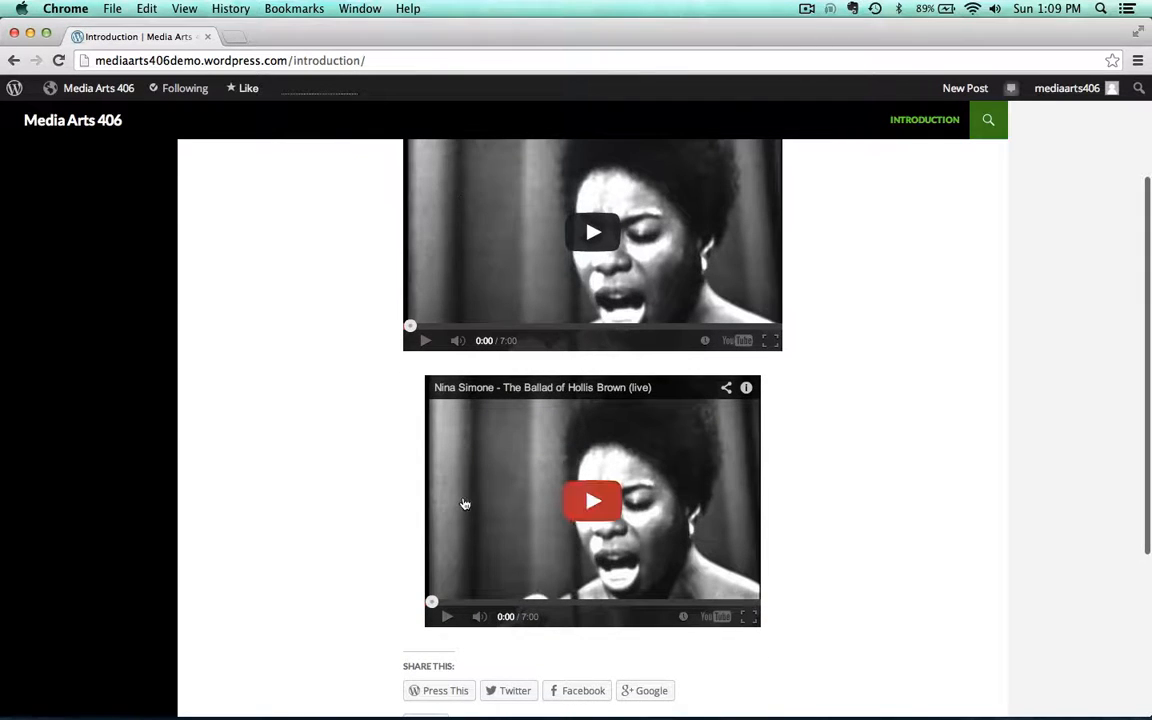
{"action": "scroll", "coordinate": [283, 183], "scroll_direction": "up", "scroll_amount": 3}
{"action": "mouse_move", "coordinate": [95, 88]}
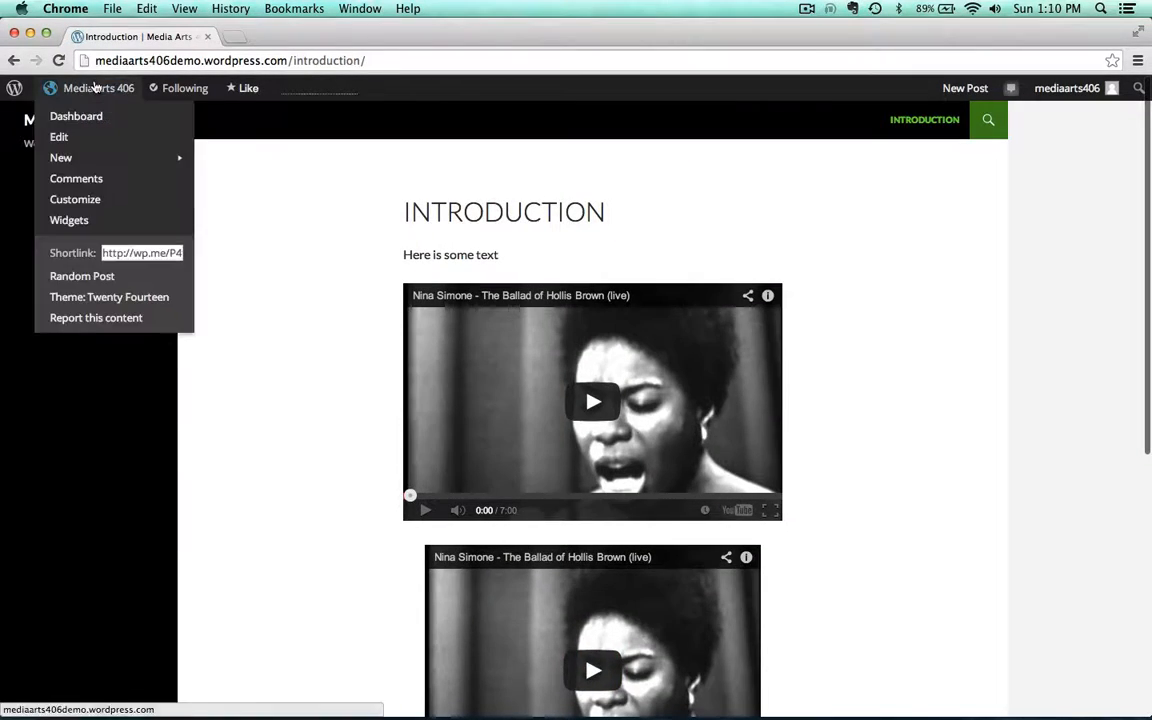
{"action": "left_click", "coordinate": [79, 117]}
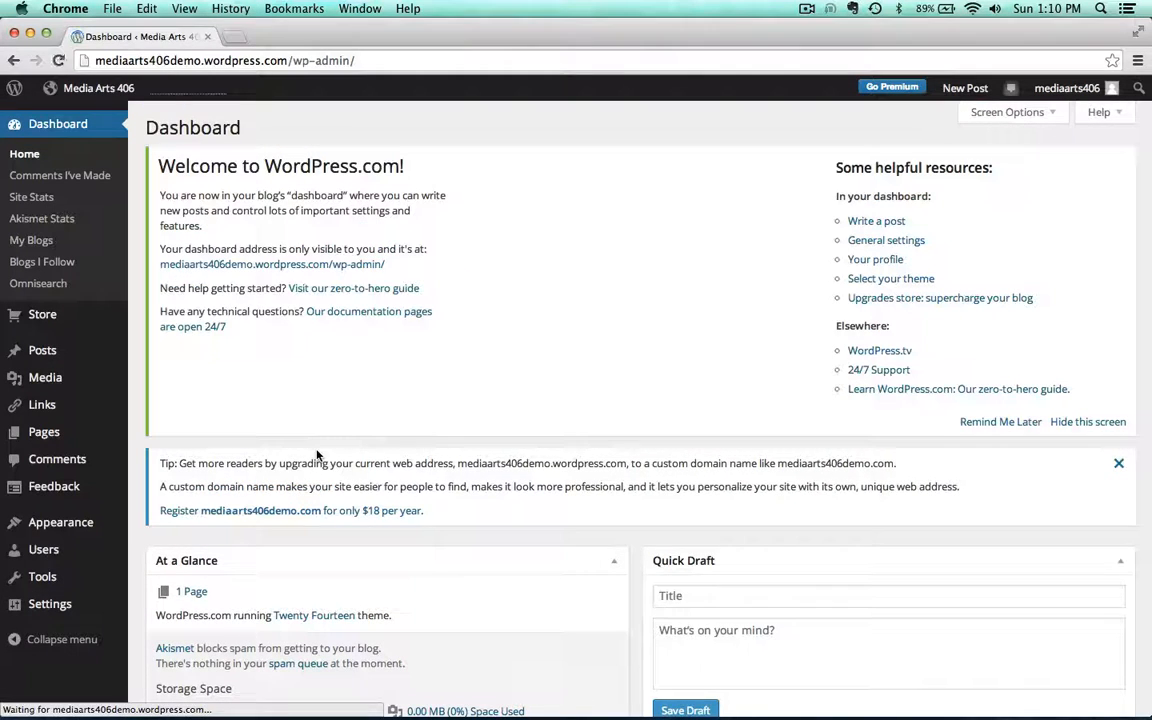
Step: Delete the [youtube] shortcode line from the Introduction page's Text view and update the page
{"action": "left_click", "coordinate": [40, 432]}
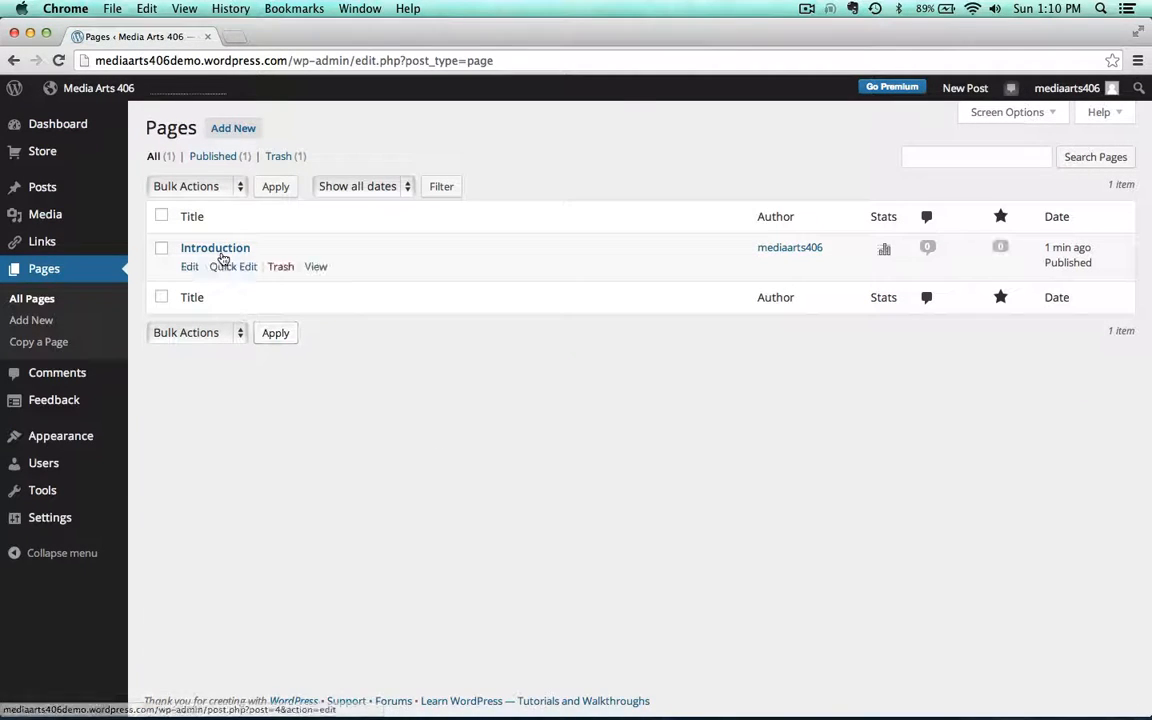
{"action": "left_click", "coordinate": [222, 252]}
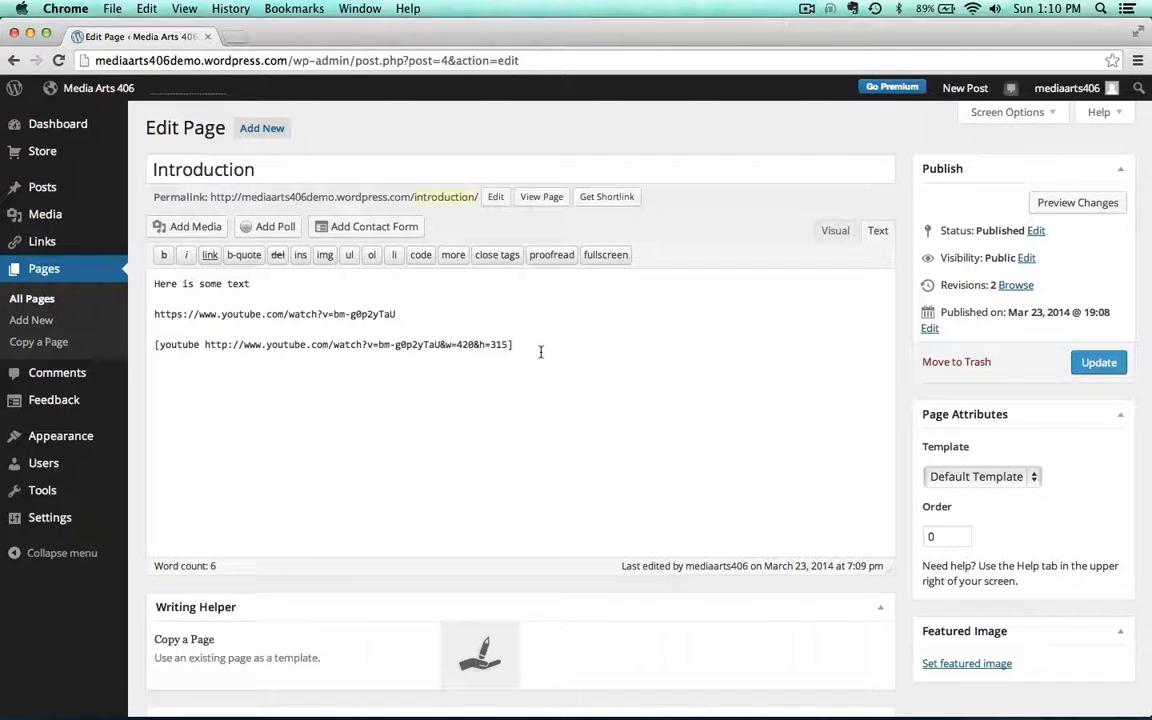
{"action": "left_click_drag", "start_coordinate": [540, 352], "coordinate": [152, 341]}
{"action": "key", "text": "BackSpace"}
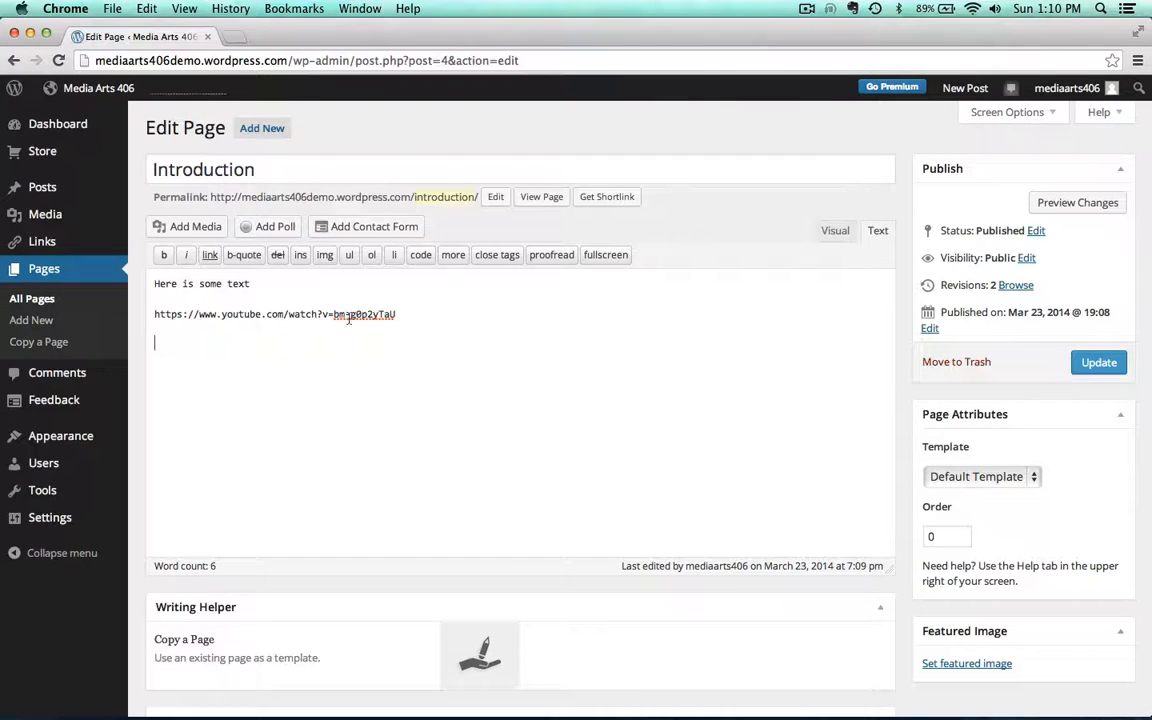
{"action": "left_click", "coordinate": [833, 233]}
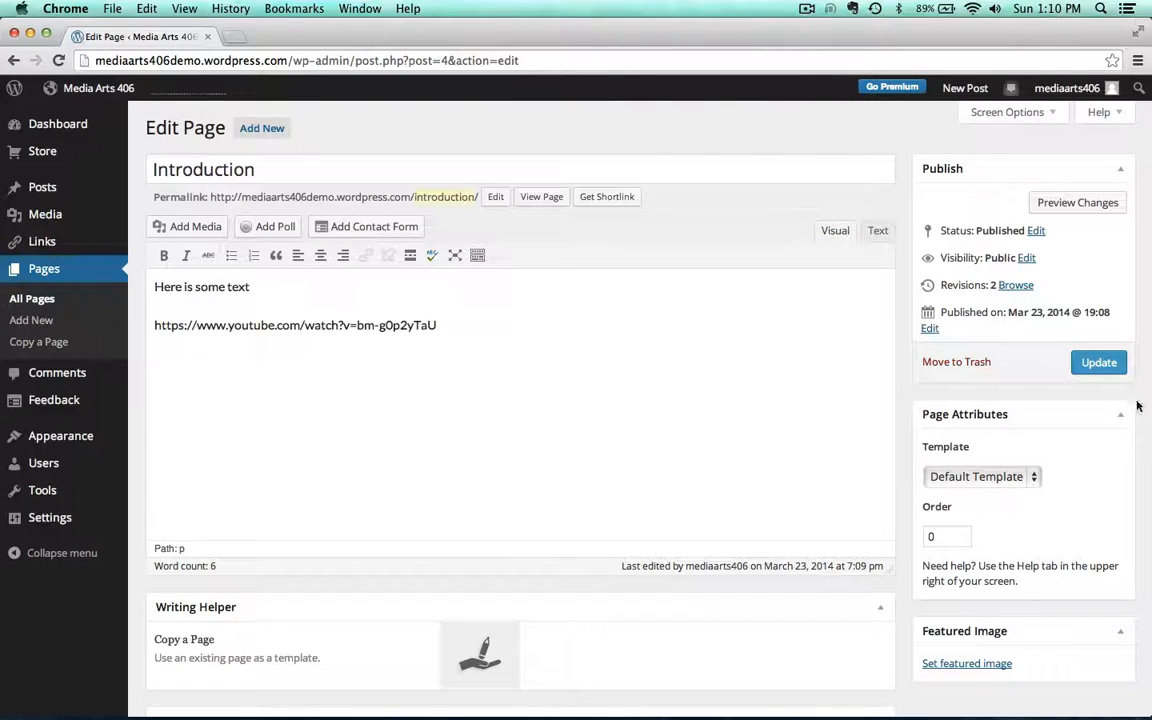
{"action": "left_click", "coordinate": [1099, 362]}
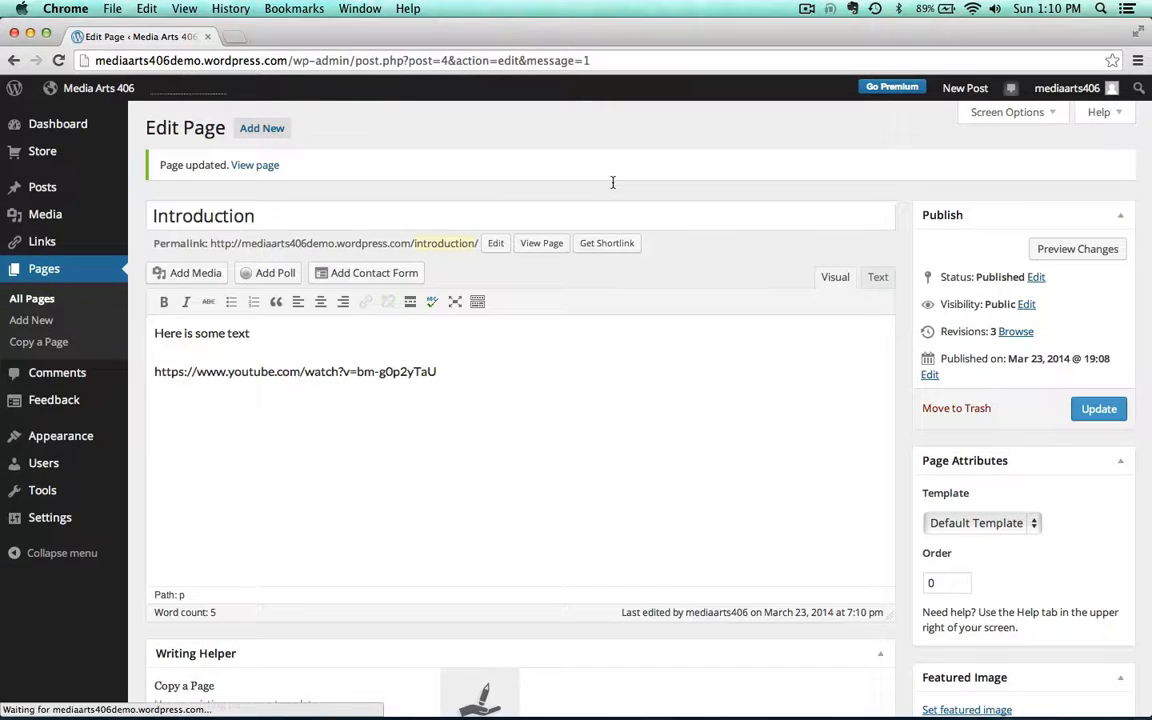
Step: View the live Introduction page to confirm only one embedded Nina Simone video remains
{"action": "left_click", "coordinate": [254, 165]}
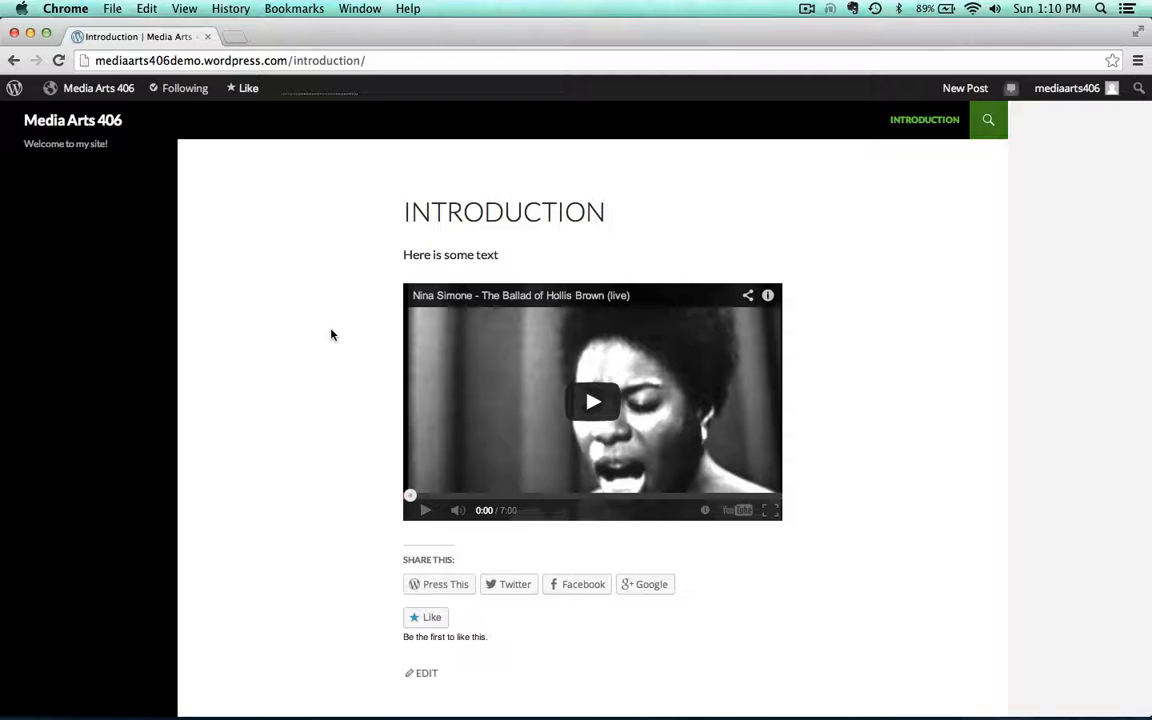
{"action": "scroll", "coordinate": [330, 333], "scroll_direction": "down", "scroll_amount": 3}
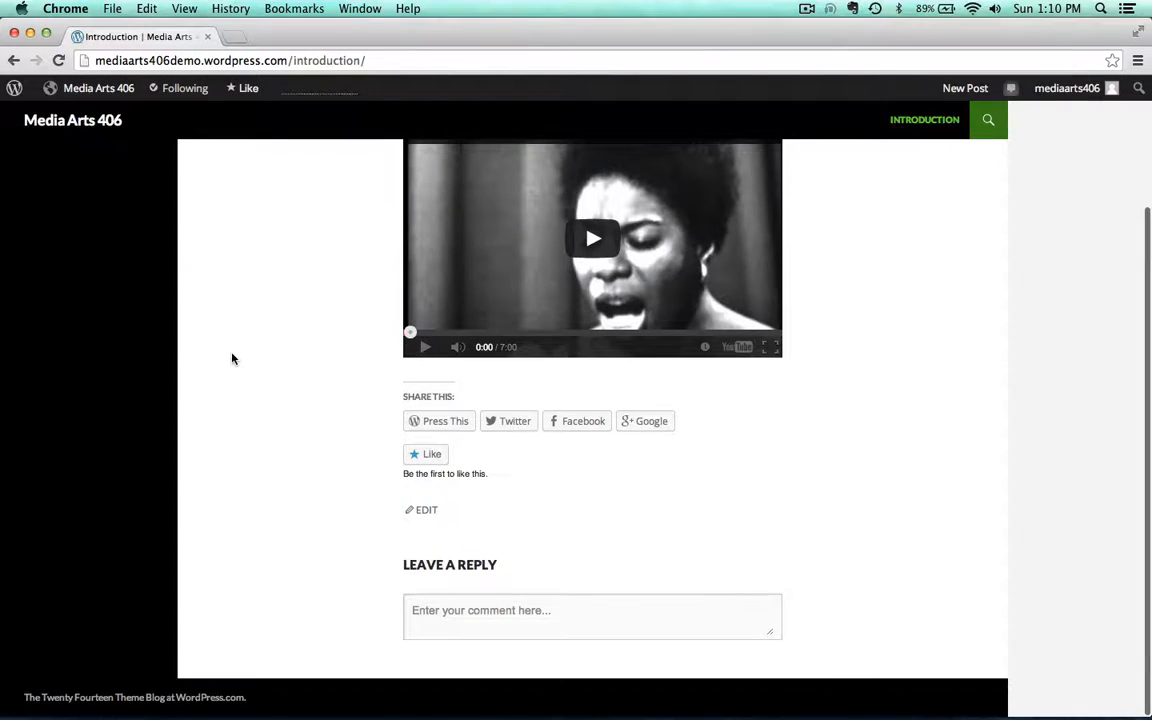
{"action": "scroll", "coordinate": [232, 358], "scroll_direction": "up", "scroll_amount": 3}
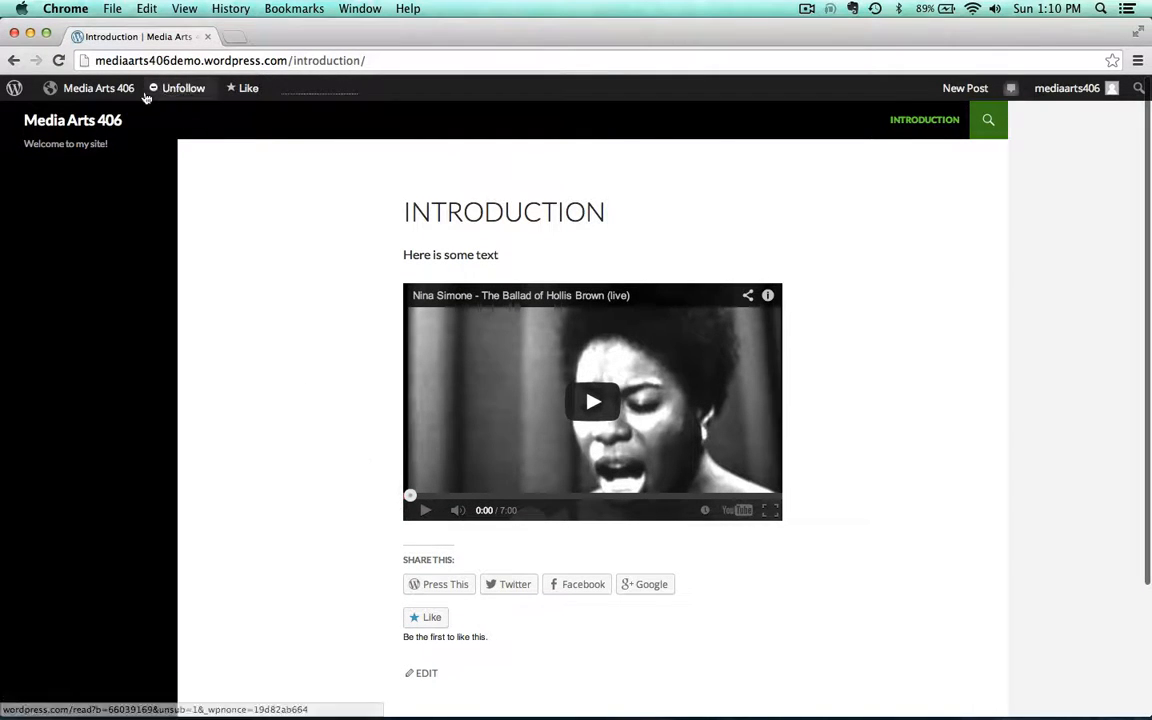
{"action": "mouse_move", "coordinate": [100, 88]}
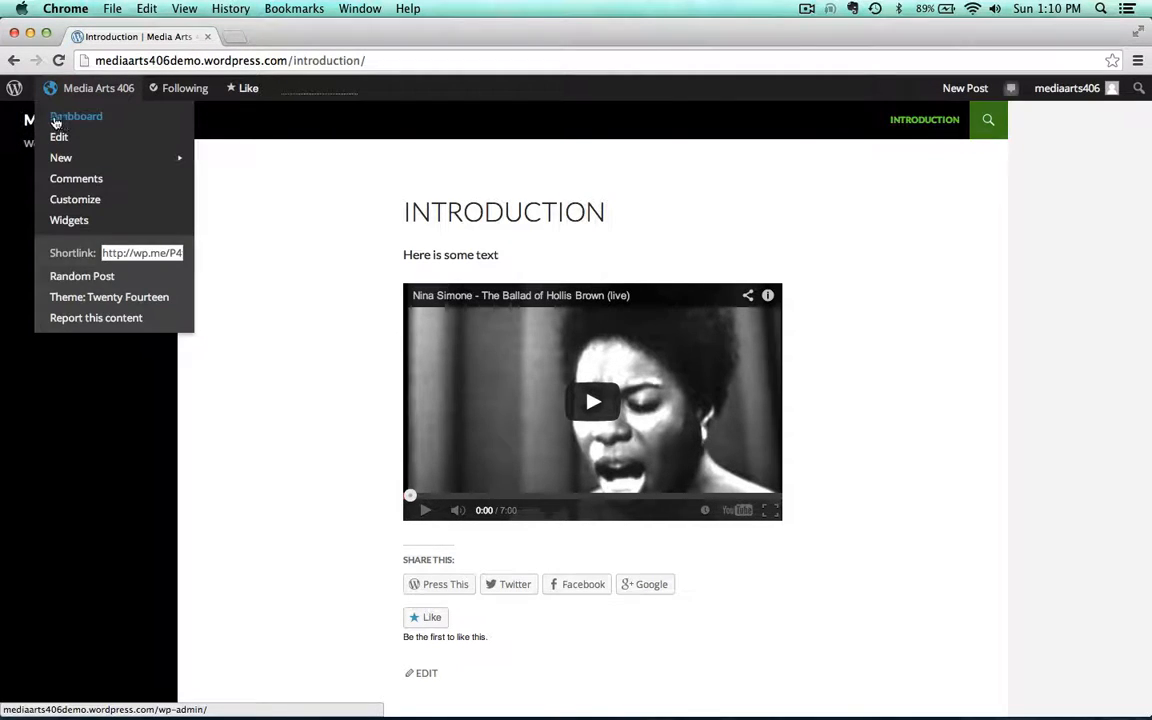
Step: Open the Introduction page and turn off its likes and sharing buttons
{"action": "left_click", "coordinate": [59, 141]}
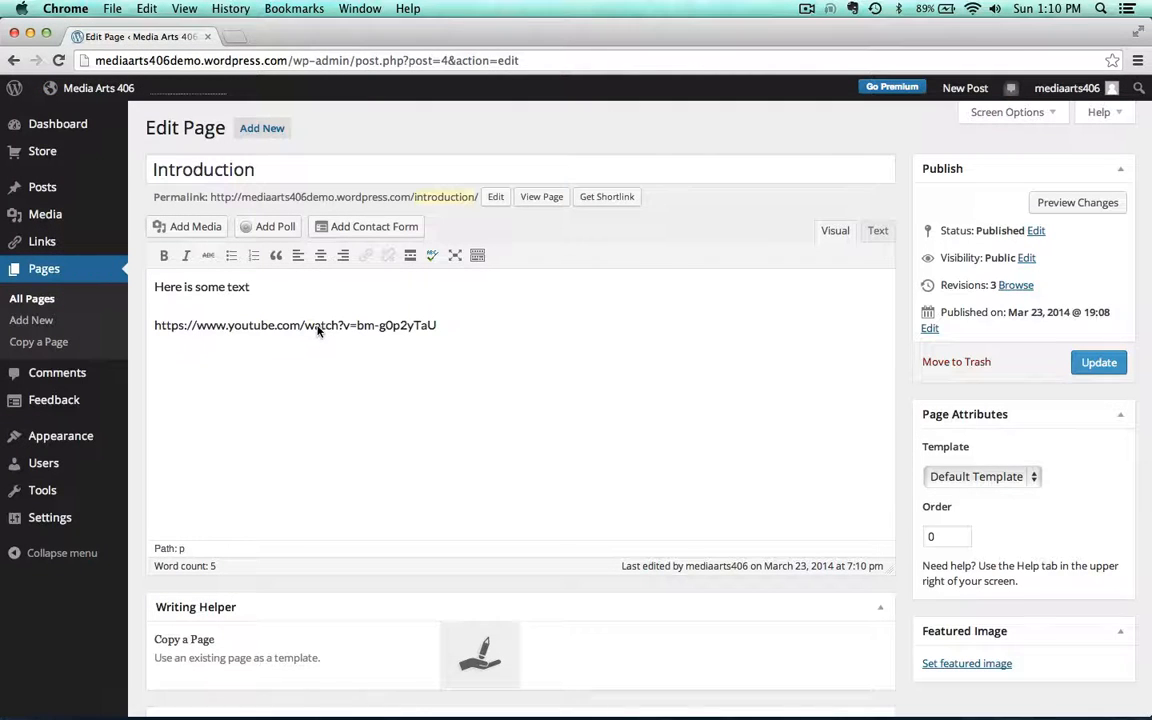
{"action": "scroll", "coordinate": [681, 219], "scroll_direction": "down", "scroll_amount": 5}
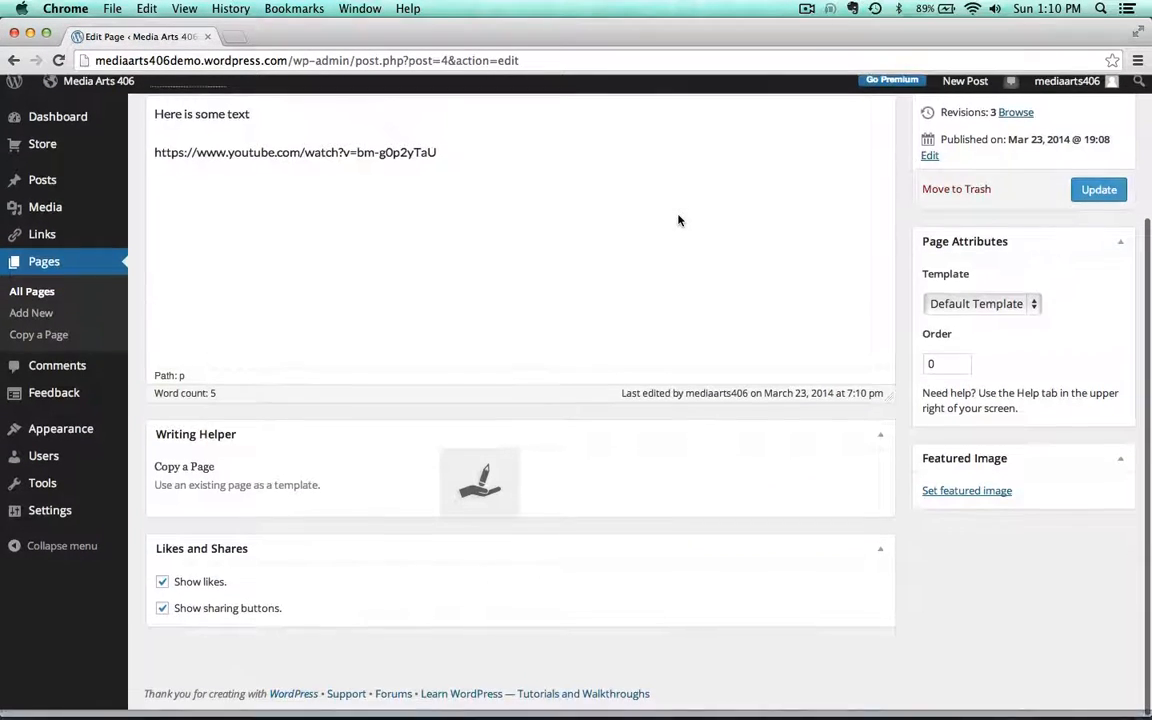
{"action": "left_click", "coordinate": [162, 590]}
{"action": "left_click", "coordinate": [162, 615]}
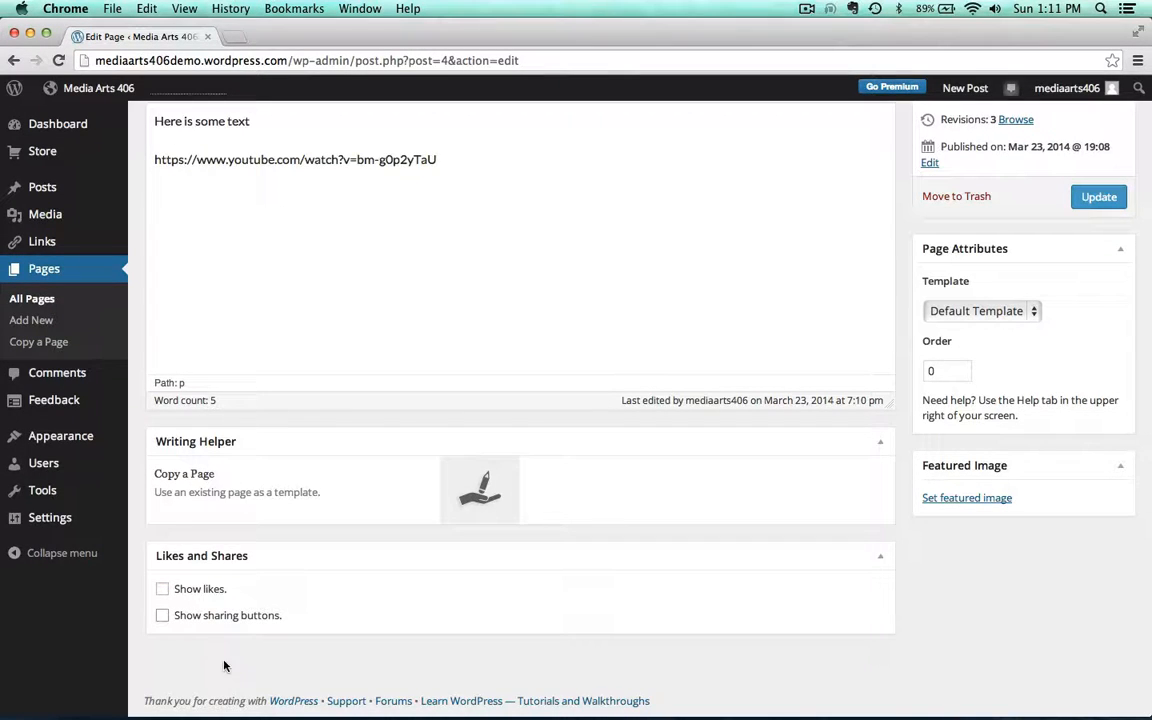
{"action": "scroll", "coordinate": [700, 640], "scroll_direction": "up", "scroll_amount": 5}
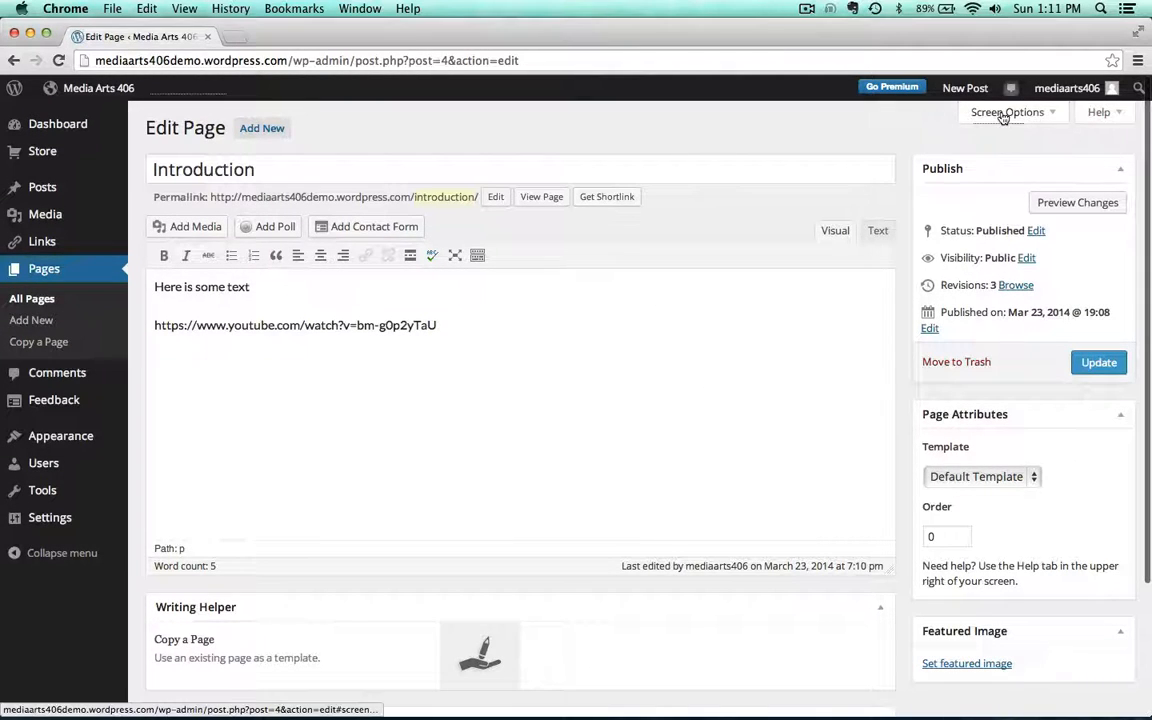
Step: Show the Discussion box, turn off comments and trackbacks, update and view the page
{"action": "left_click", "coordinate": [1007, 112]}
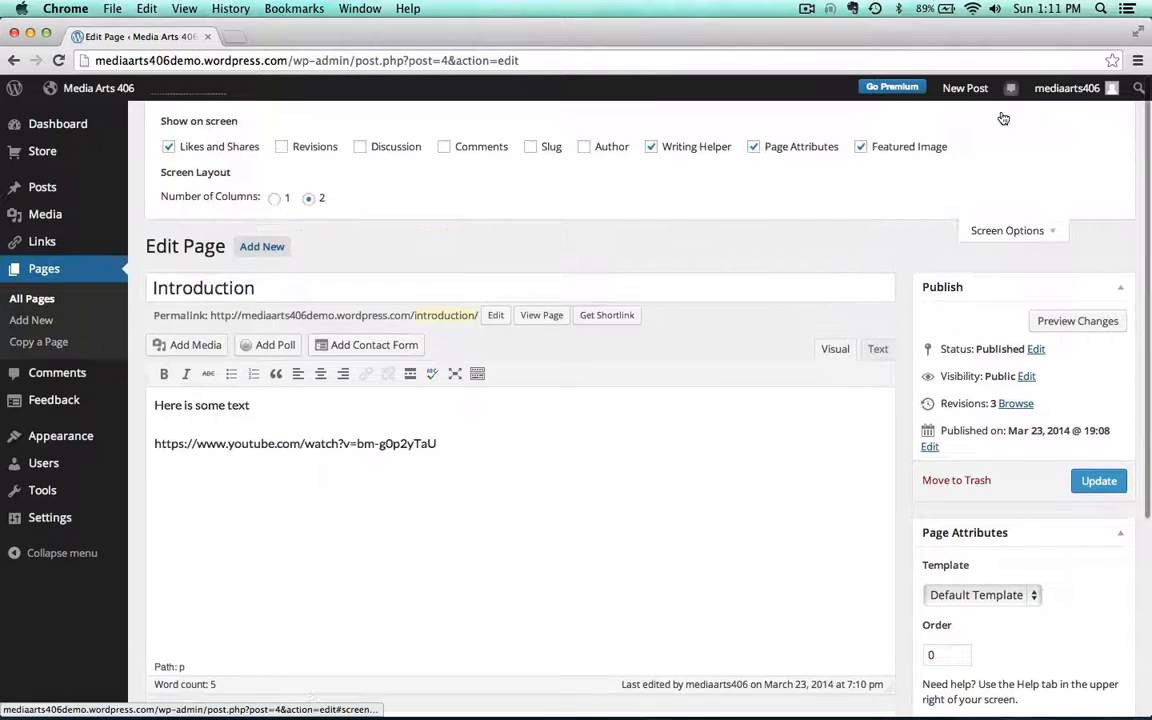
{"action": "left_click", "coordinate": [359, 147]}
{"action": "scroll", "coordinate": [762, 214], "scroll_direction": "down", "scroll_amount": 5}
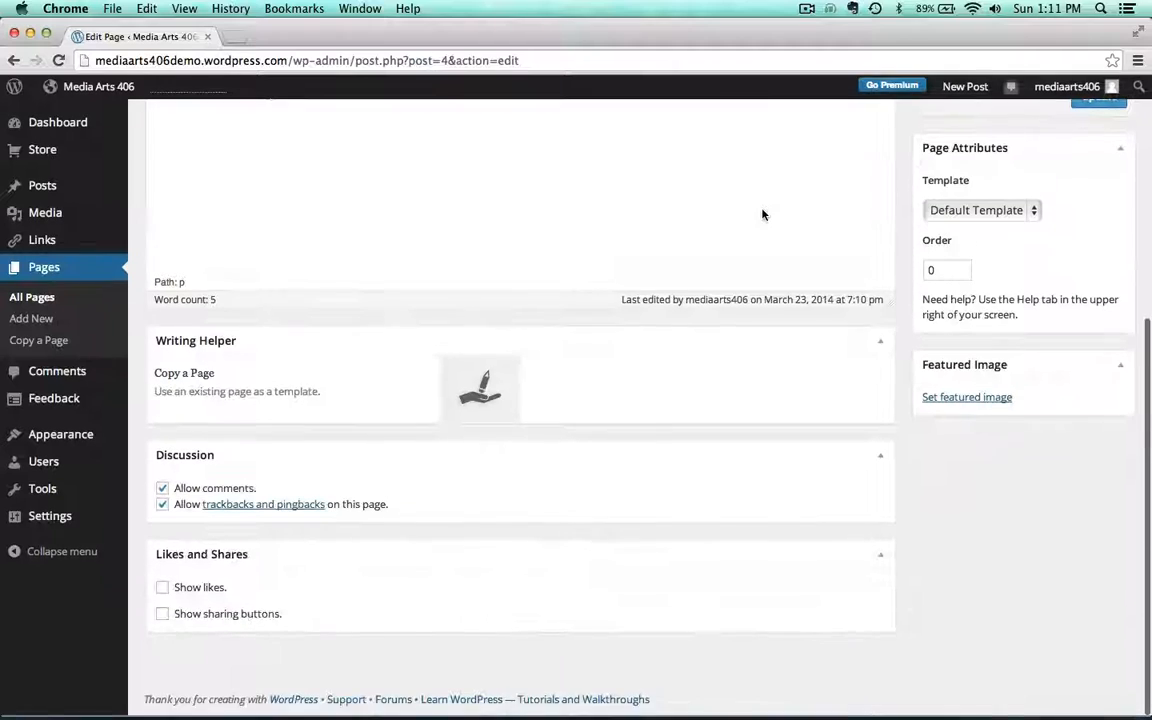
{"action": "left_click", "coordinate": [162, 505]}
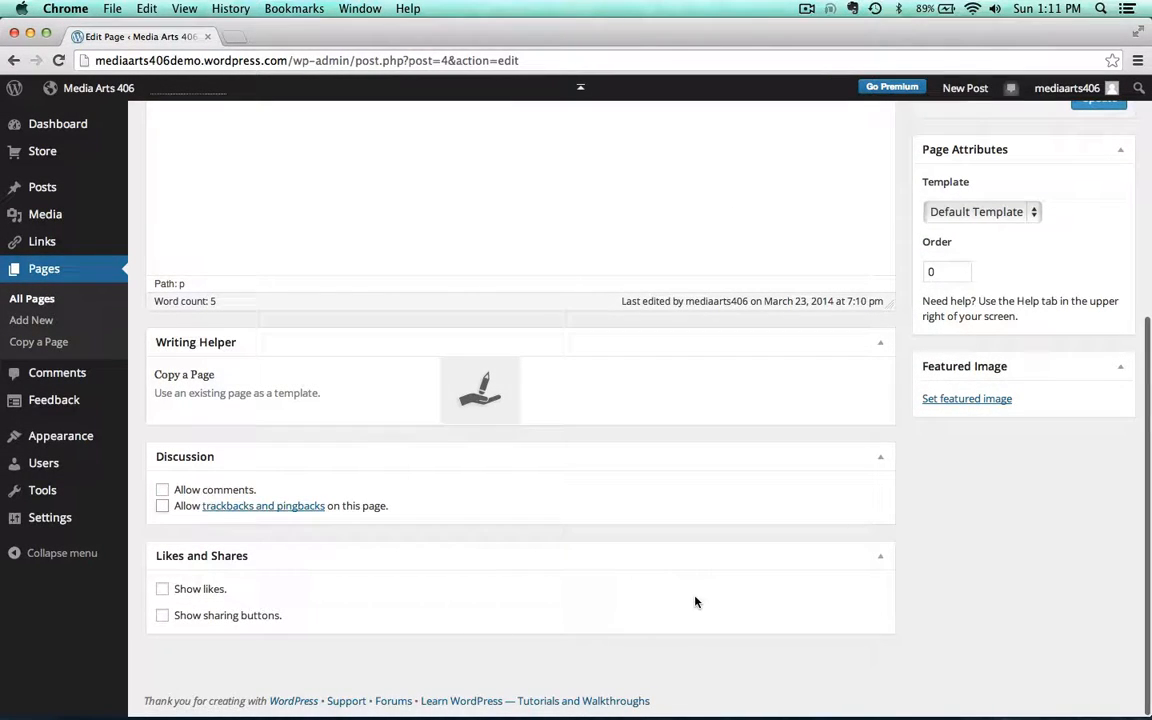
{"action": "scroll", "coordinate": [697, 602], "scroll_direction": "up", "scroll_amount": 10}
{"action": "left_click", "coordinate": [1097, 463]}
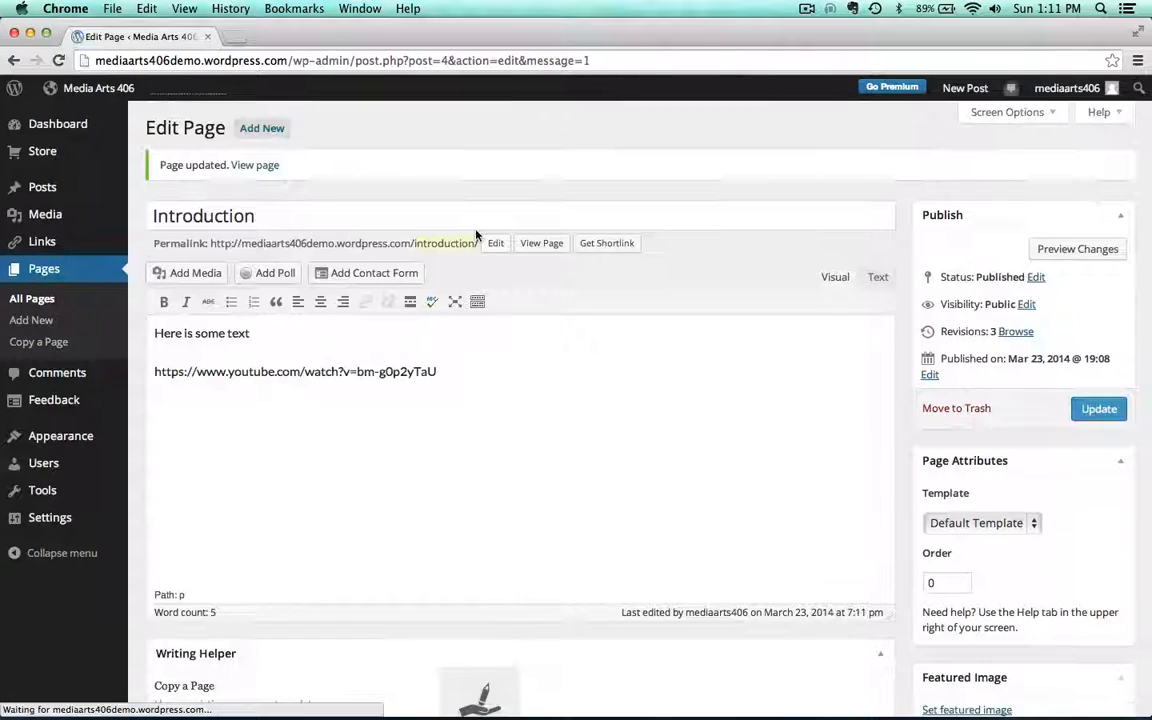
{"action": "left_click", "coordinate": [241, 165]}
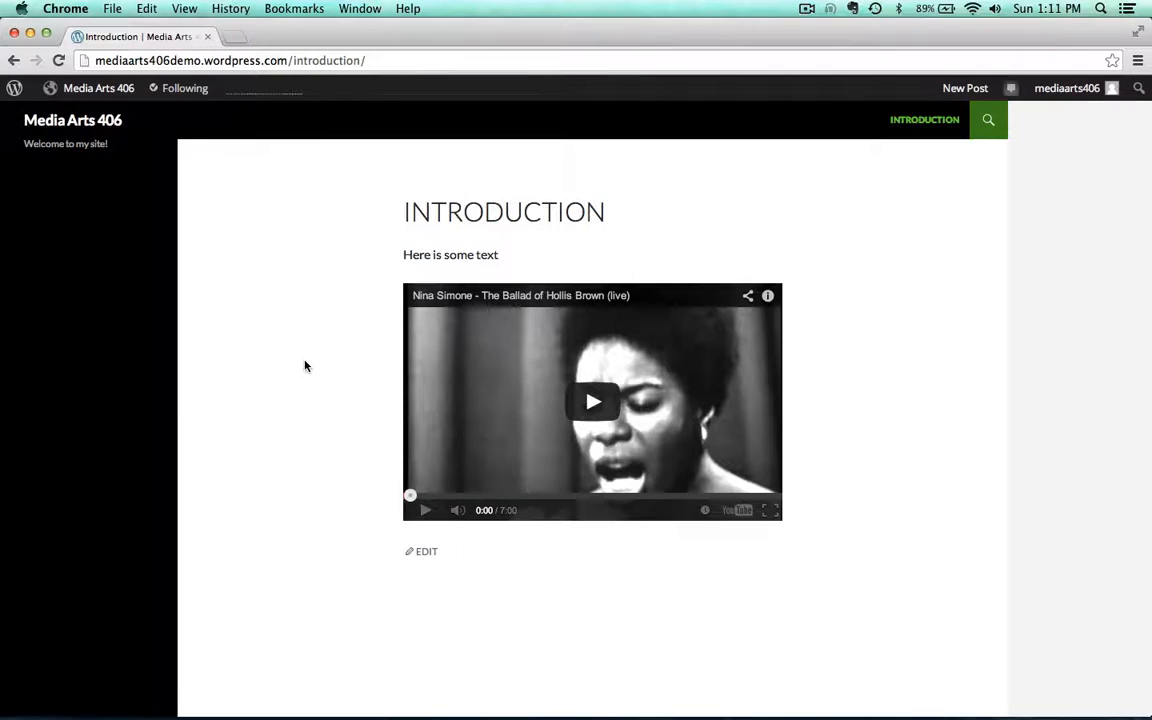
Step: Check the live Introduction page without comments, then return to the admin Dashboard
{"action": "scroll", "coordinate": [304, 366], "scroll_direction": "down", "scroll_amount": 2}
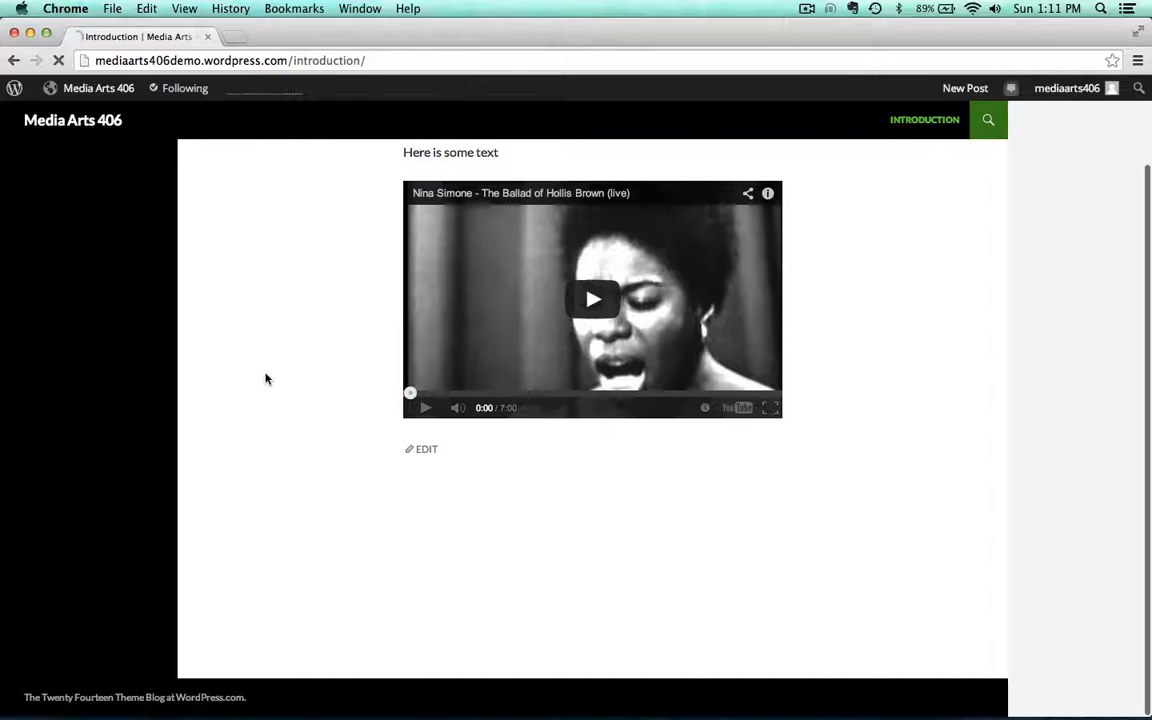
{"action": "scroll", "coordinate": [266, 378], "scroll_direction": "up", "scroll_amount": 2}
{"action": "mouse_move", "coordinate": [65, 87]}
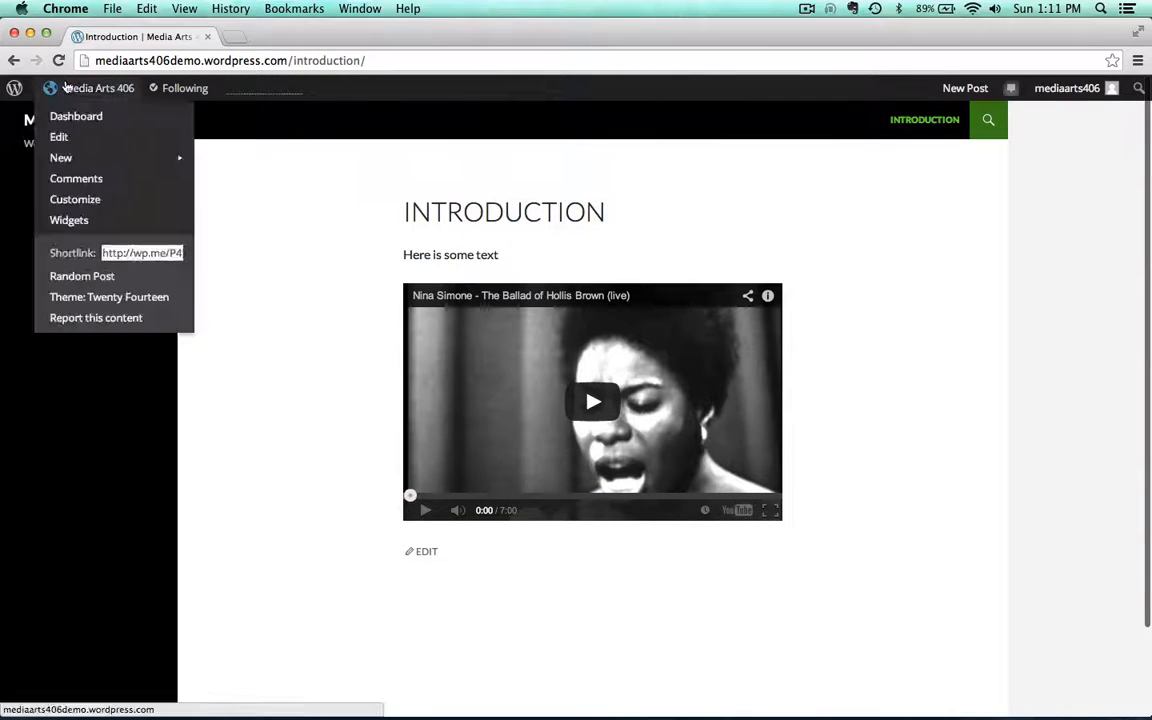
{"action": "left_click", "coordinate": [64, 116]}
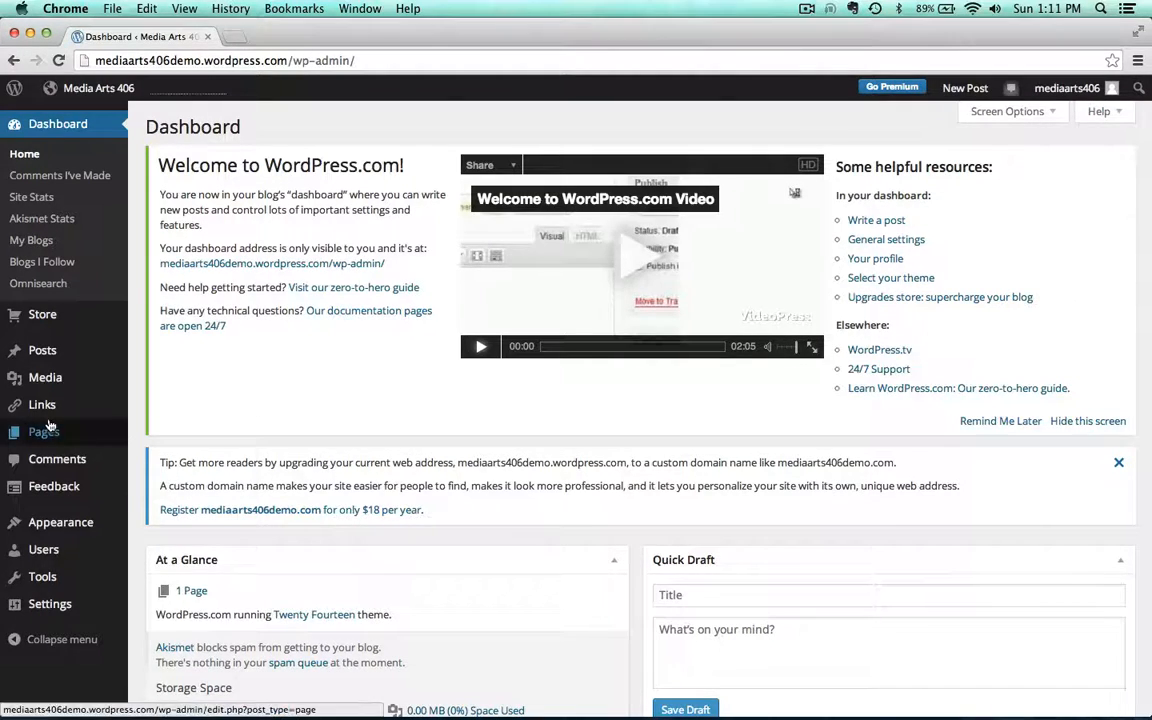
Step: Set Introduction as the static front page in Reading Settings, save, and open the home page
{"action": "mouse_move", "coordinate": [44, 609]}
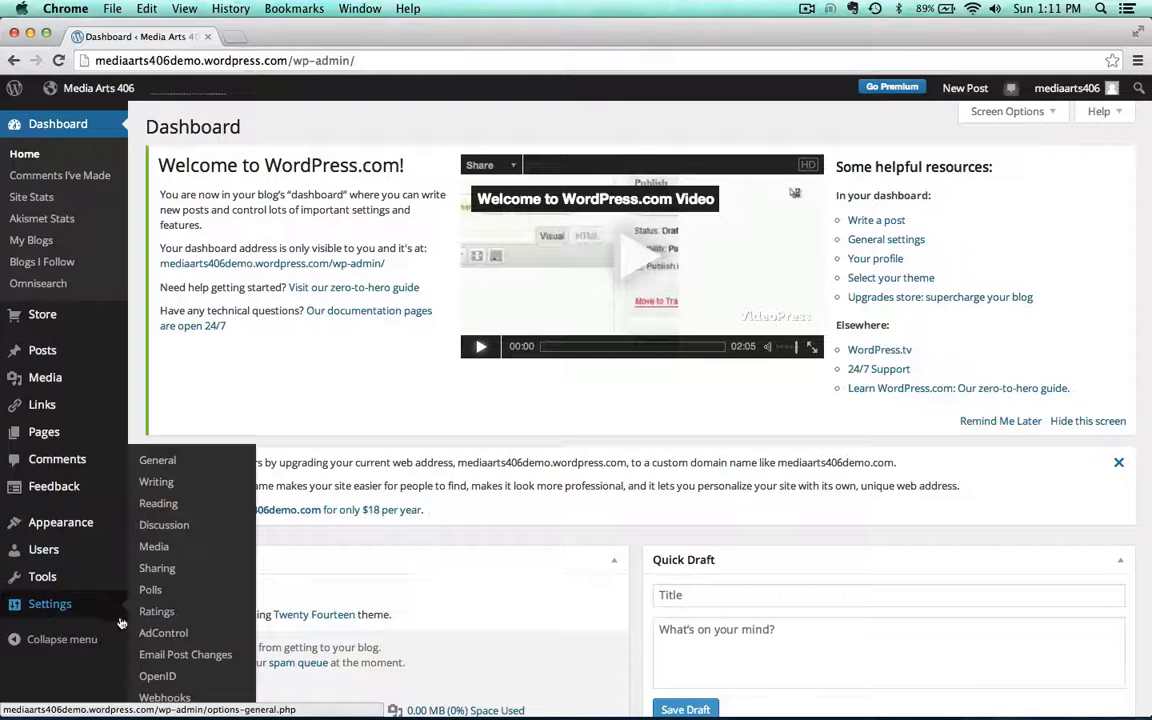
{"action": "left_click", "coordinate": [156, 507]}
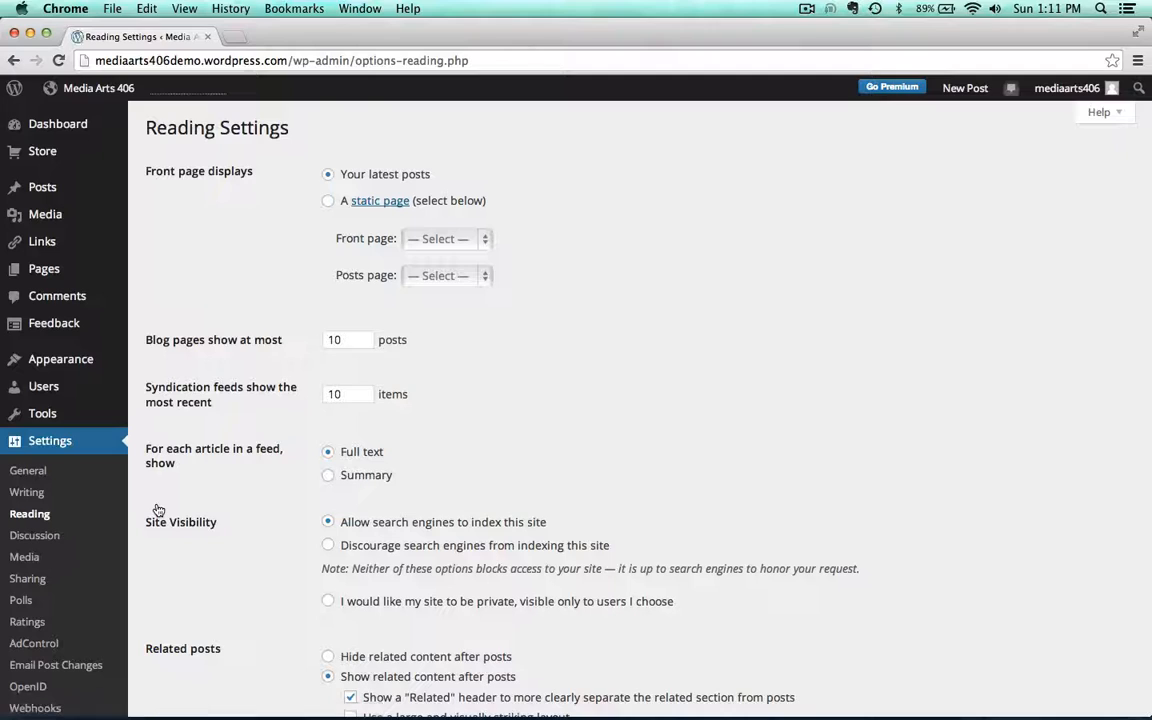
{"action": "left_click", "coordinate": [362, 199]}
{"action": "left_click", "coordinate": [328, 201]}
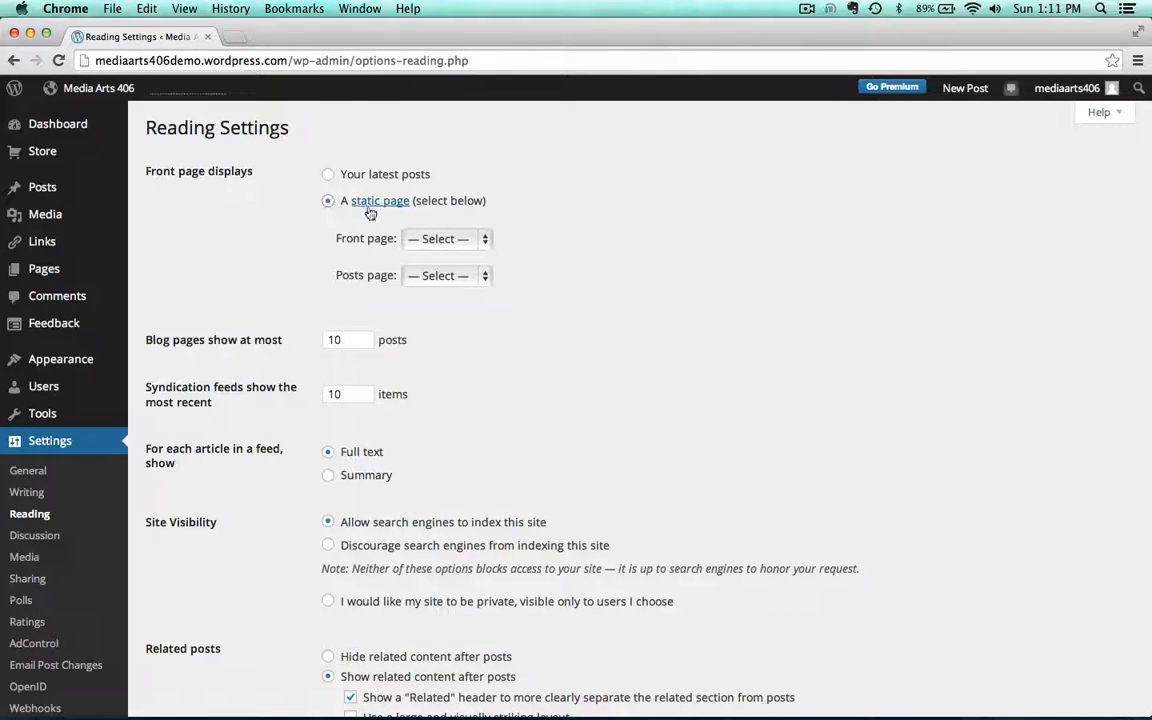
{"action": "left_click", "coordinate": [412, 241]}
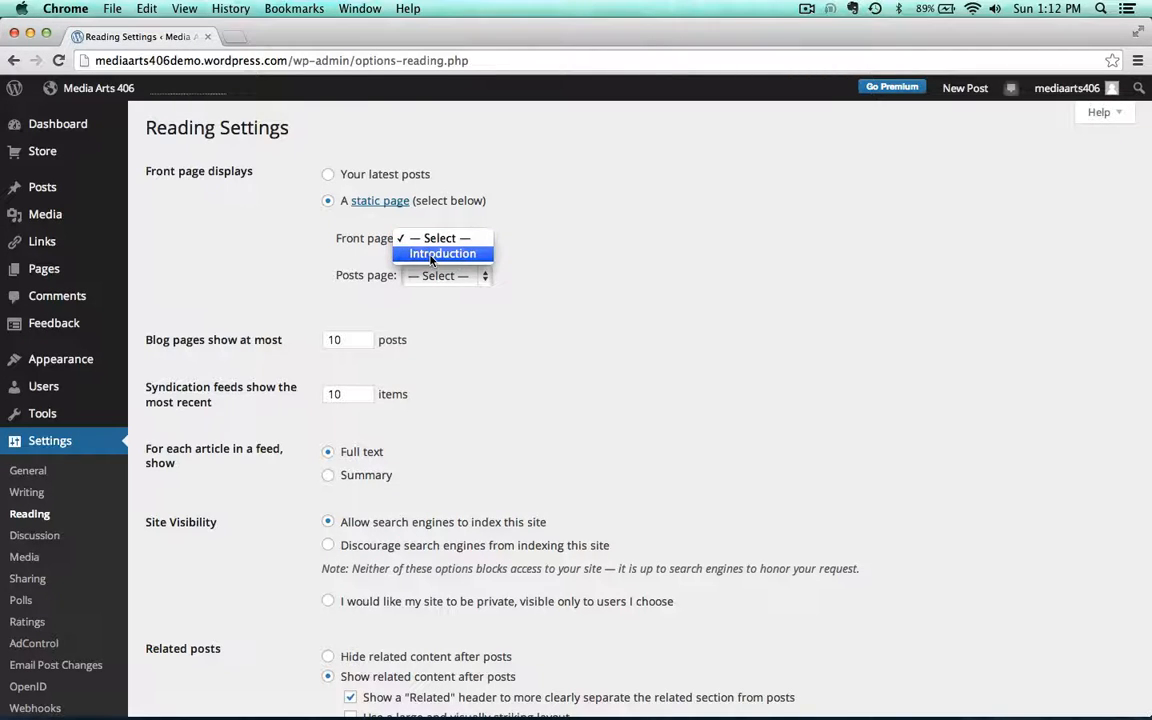
{"action": "left_click", "coordinate": [432, 256]}
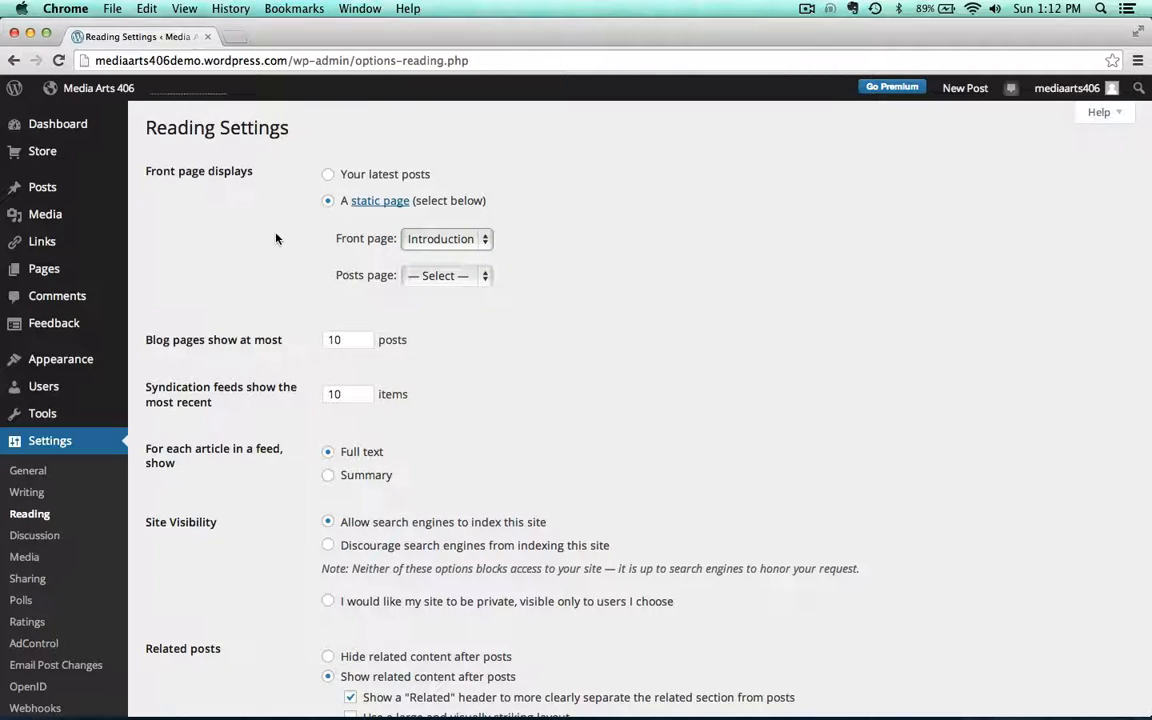
{"action": "scroll", "coordinate": [276, 238], "scroll_direction": "down", "scroll_amount": 15}
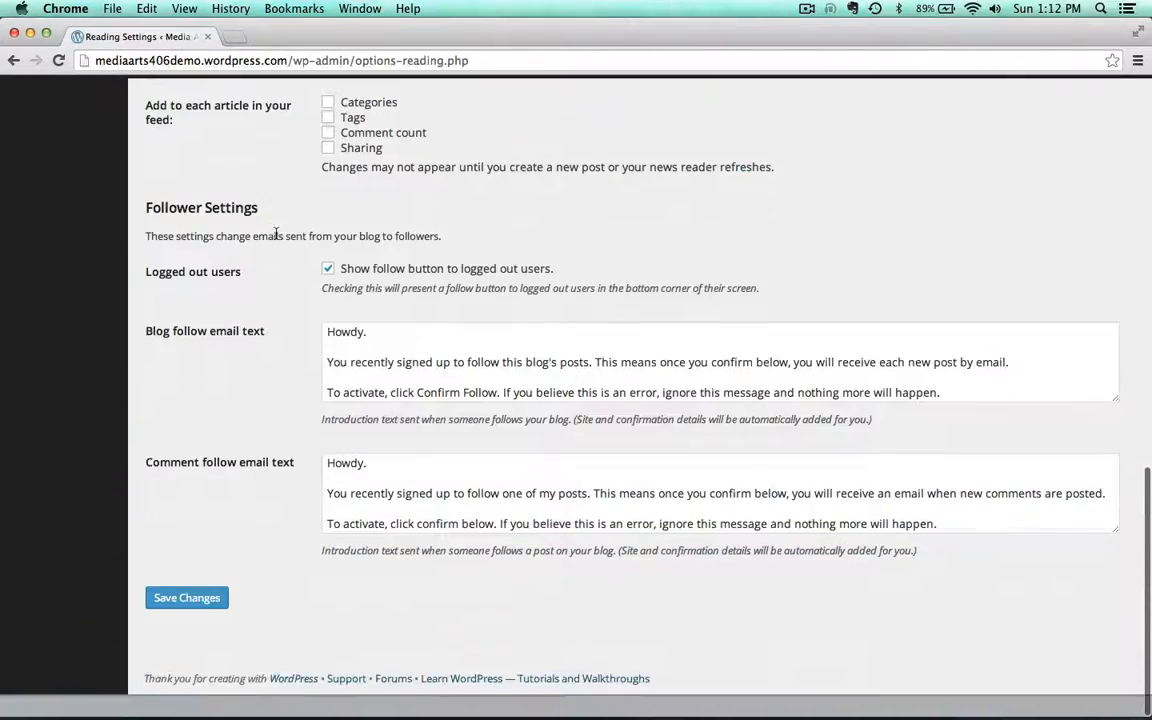
{"action": "left_click", "coordinate": [186, 620]}
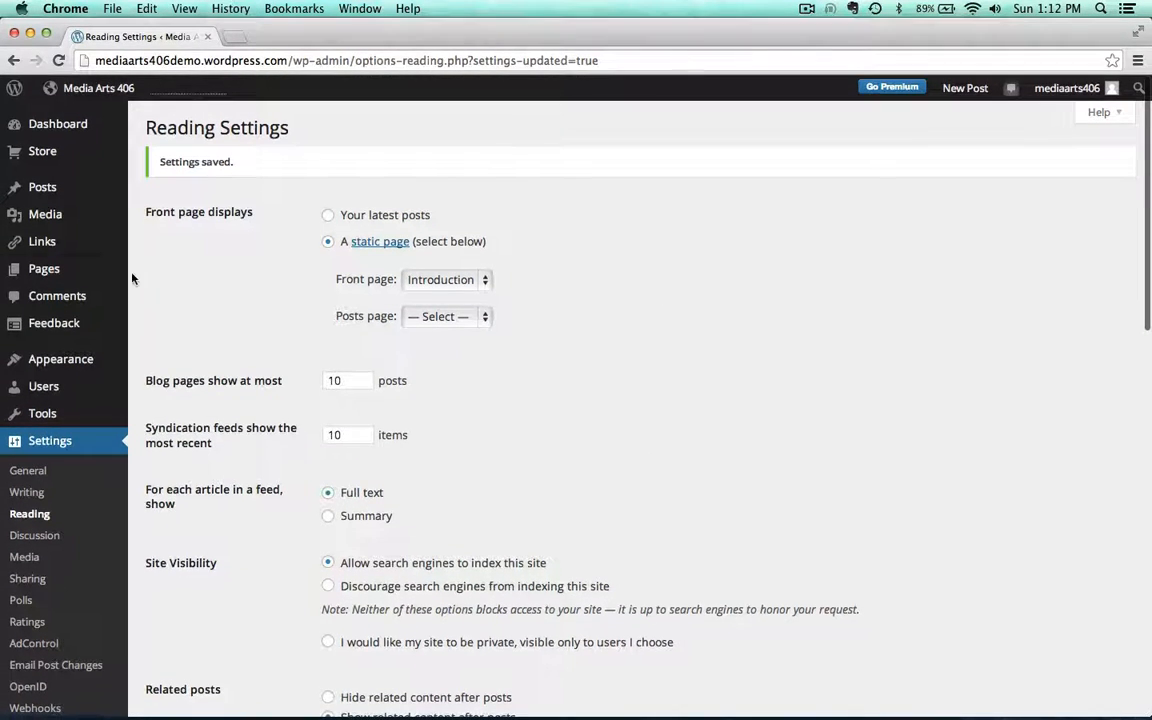
{"action": "left_click", "coordinate": [98, 88]}
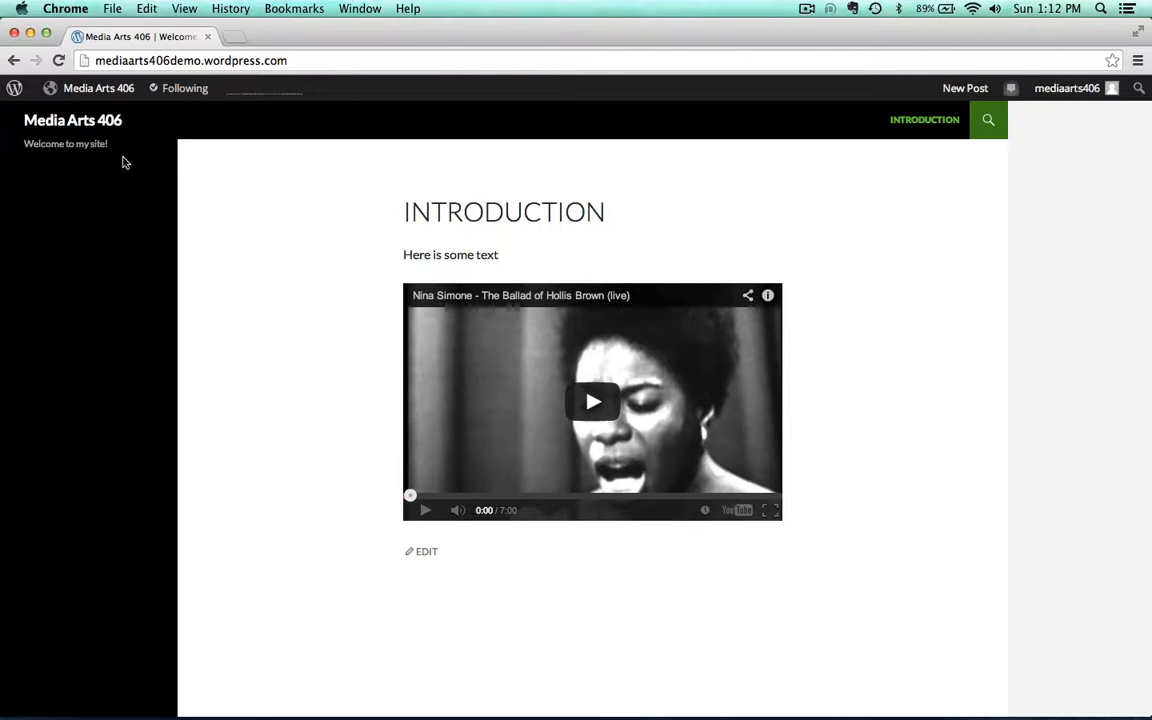
Step: Go from the site's home page back to the Media Arts 406 admin Dashboard
{"action": "mouse_move", "coordinate": [77, 90]}
{"action": "left_click", "coordinate": [74, 118]}
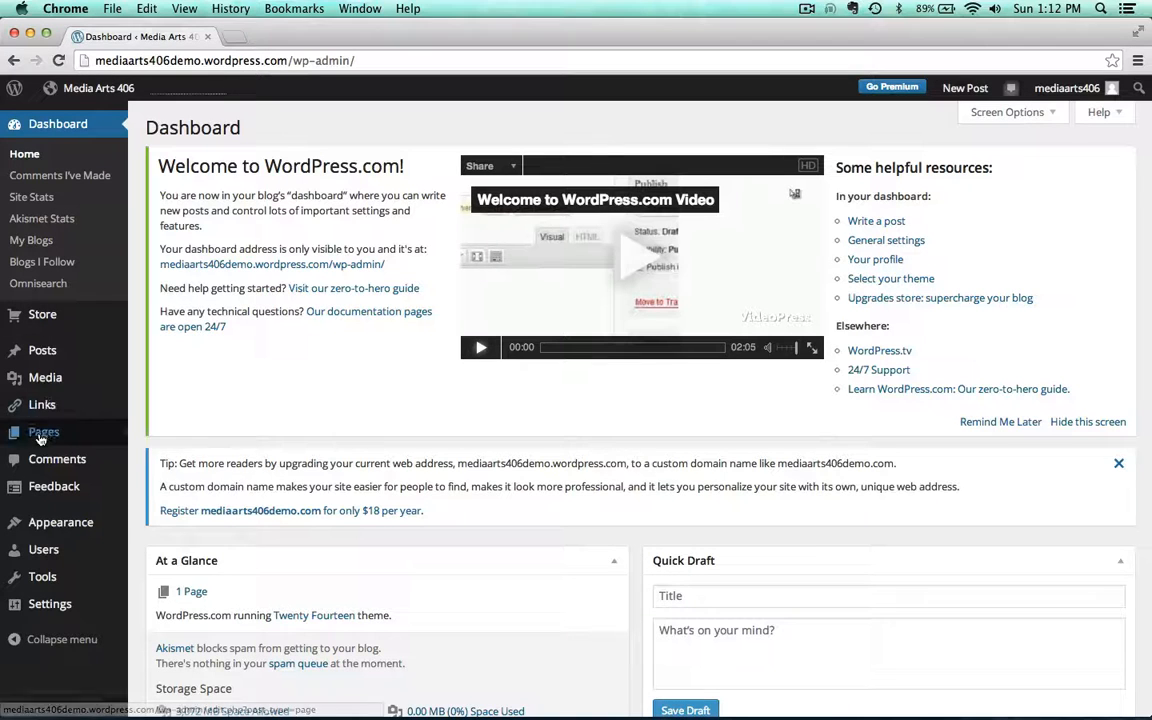
{"action": "mouse_move", "coordinate": [40, 437]}
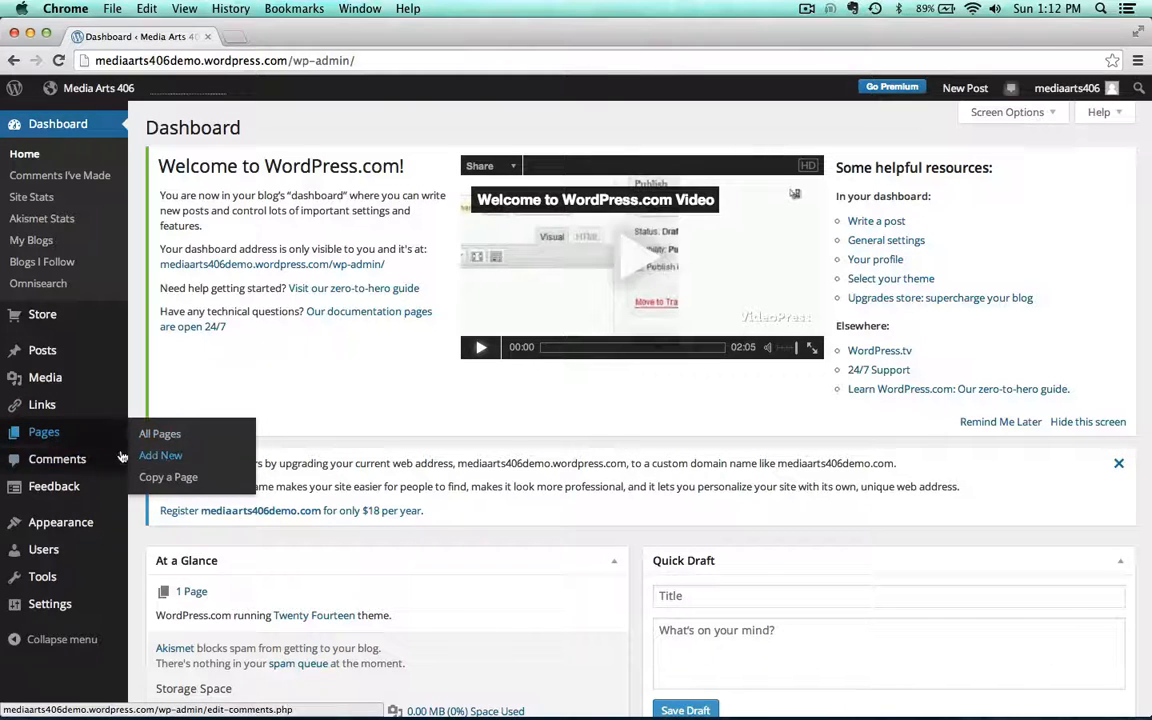
Step: Create a new page titled 'Self Portrait' with the body text 'Here is my self portrait'
{"action": "left_click", "coordinate": [162, 456]}
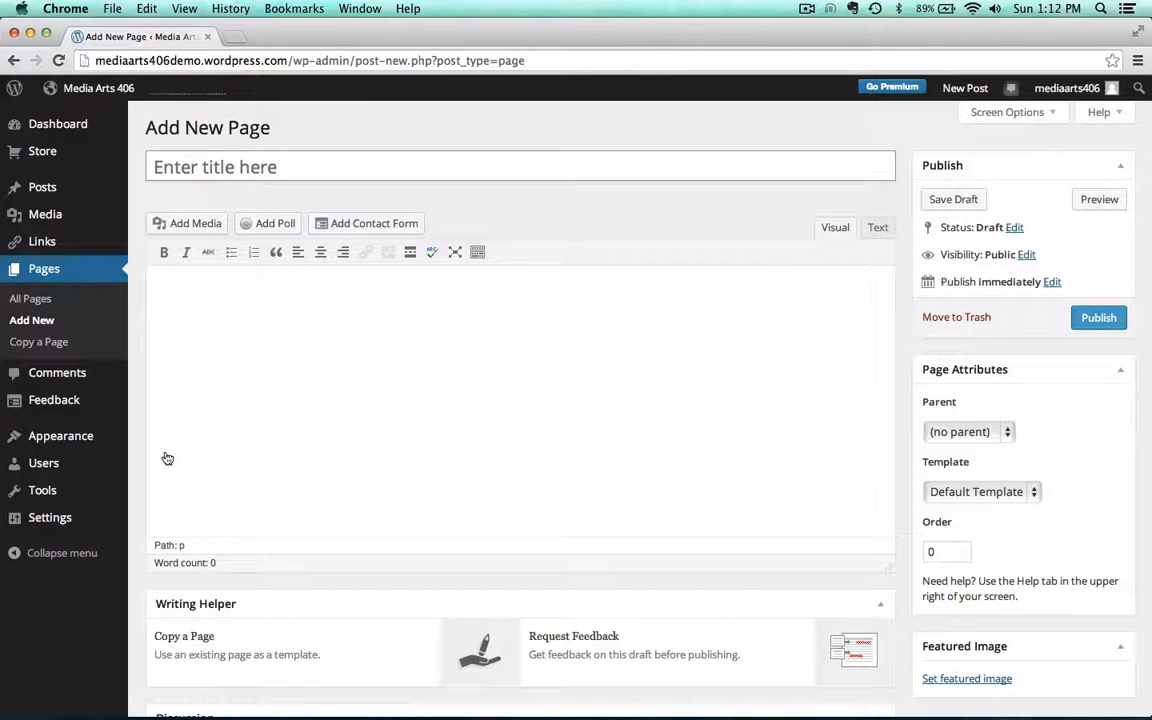
{"action": "type", "text": "Self Portrait"}
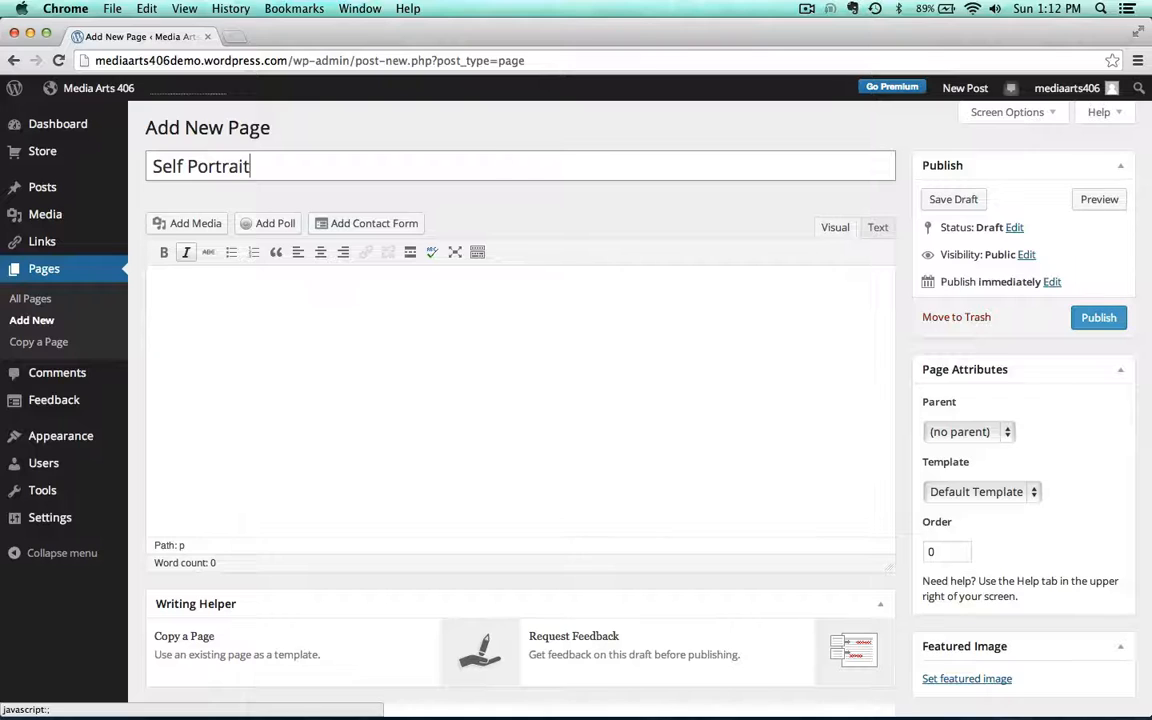
{"action": "left_click", "coordinate": [234, 385]}
{"action": "type", "text": "H"}
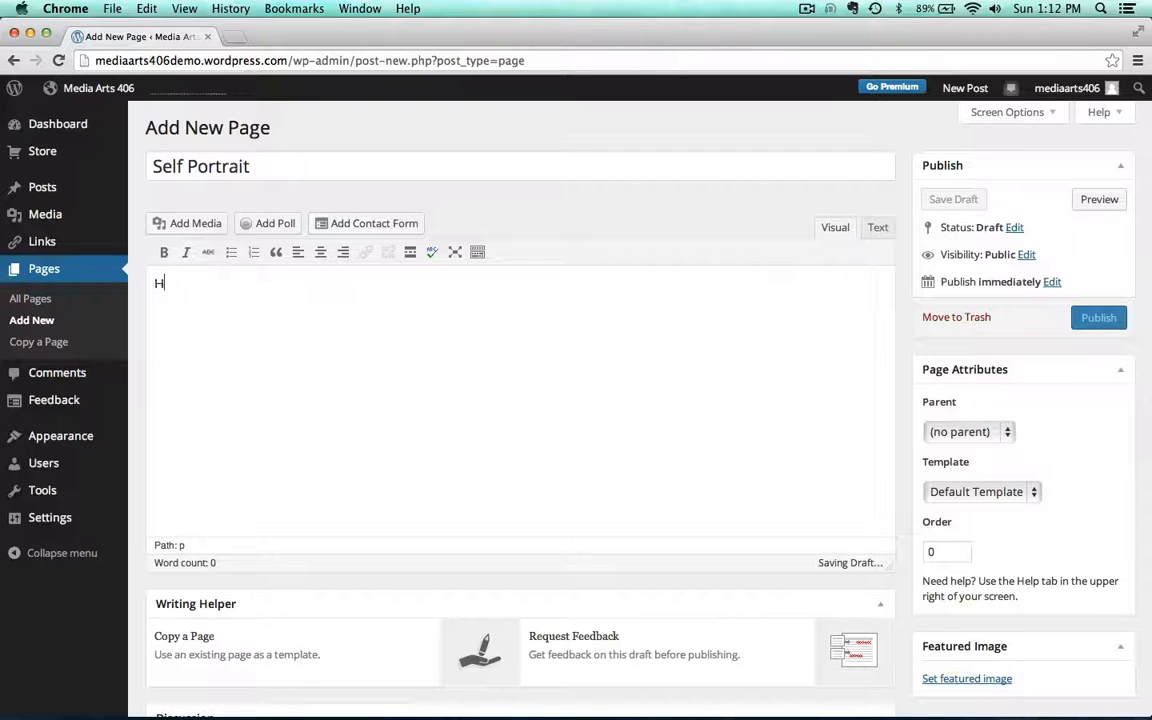
{"action": "type", "text": "ere is my self portrait"}
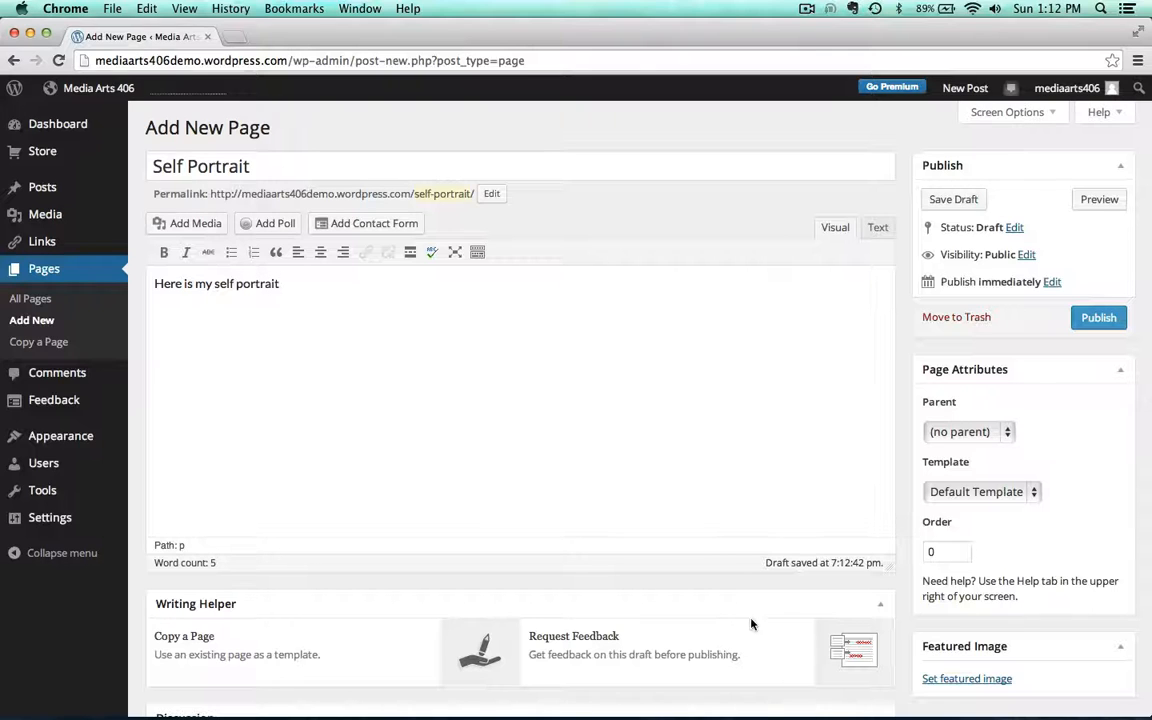
Step: Paste the time-lapse video's YouTube link into the body and publish the page
{"action": "mouse_move", "coordinate": [895, 703]}
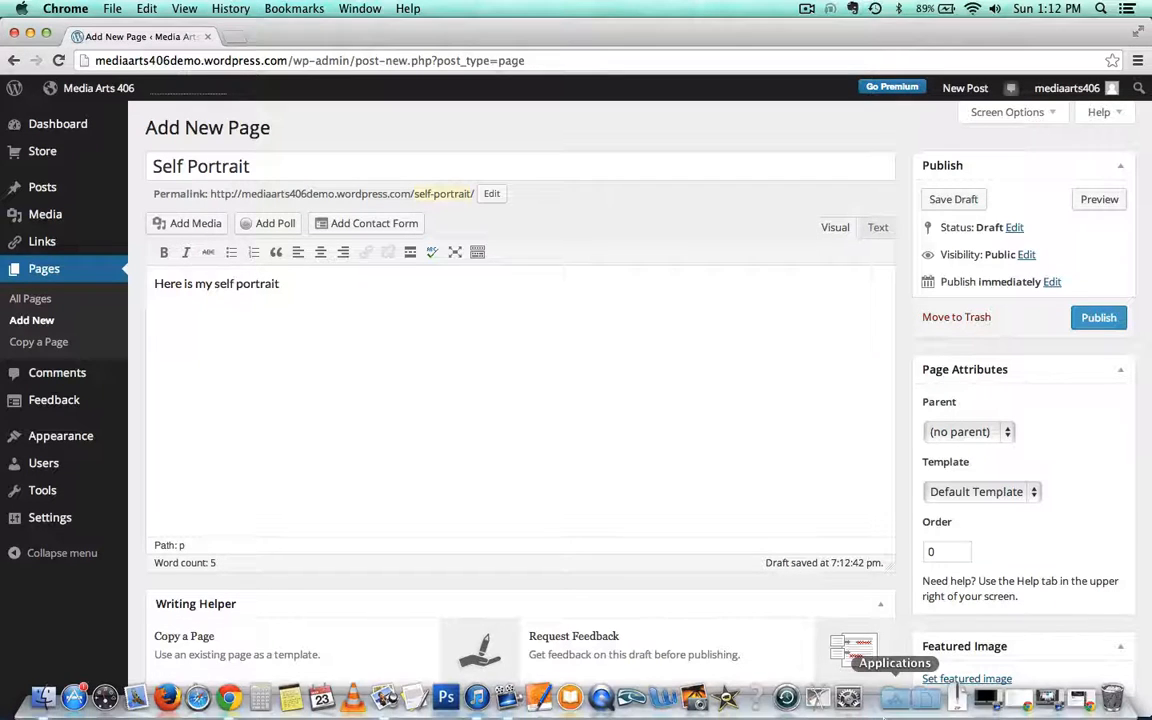
{"action": "left_click", "coordinate": [1088, 705]}
{"action": "left_click", "coordinate": [131, 37]}
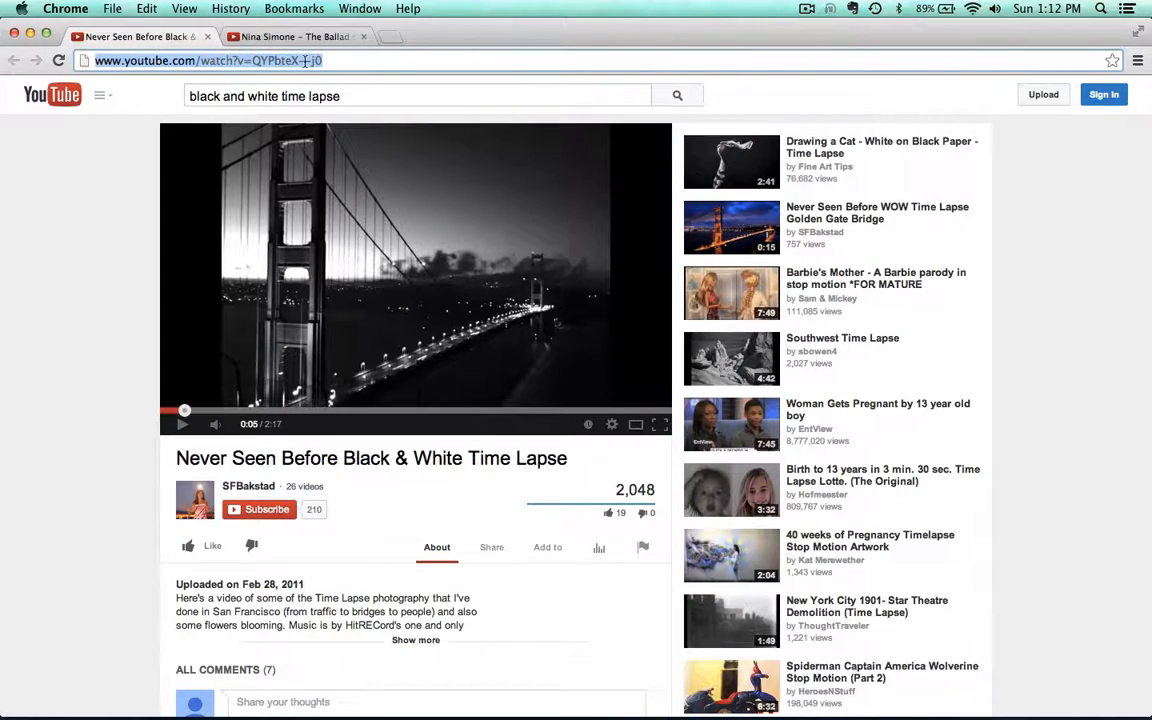
{"action": "left_click", "coordinate": [30, 33]}
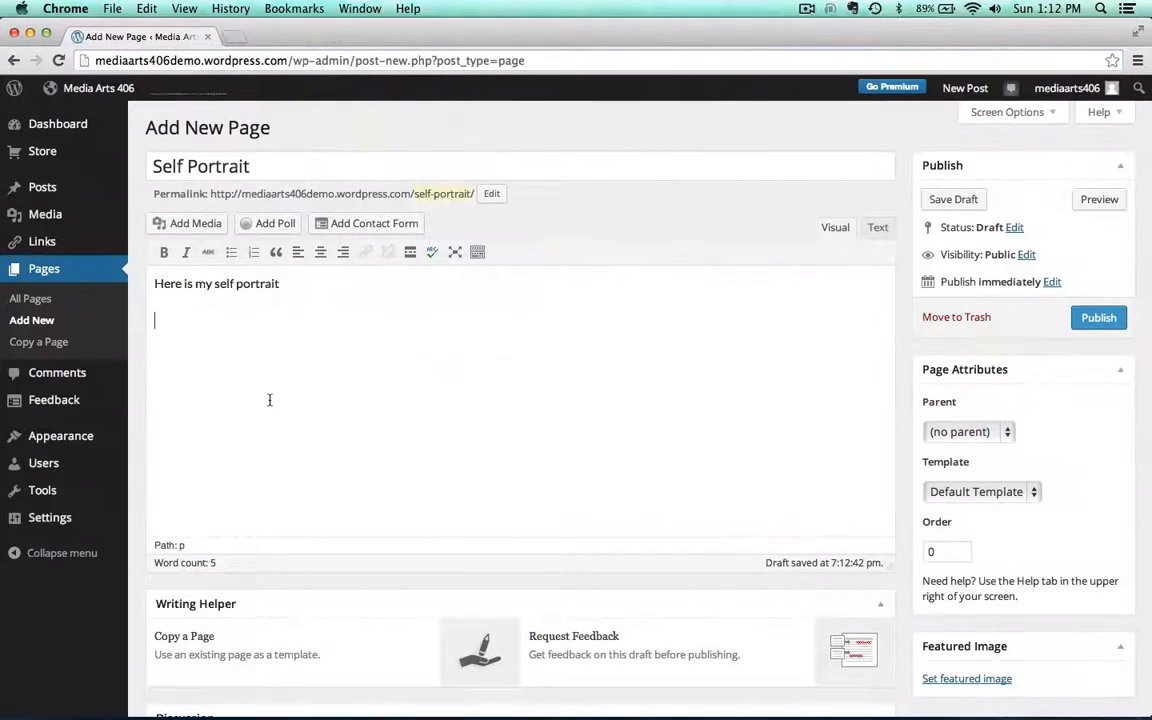
{"action": "type", "text": "http://www.youtube.com/watch?v=QYPbteX--j0"}
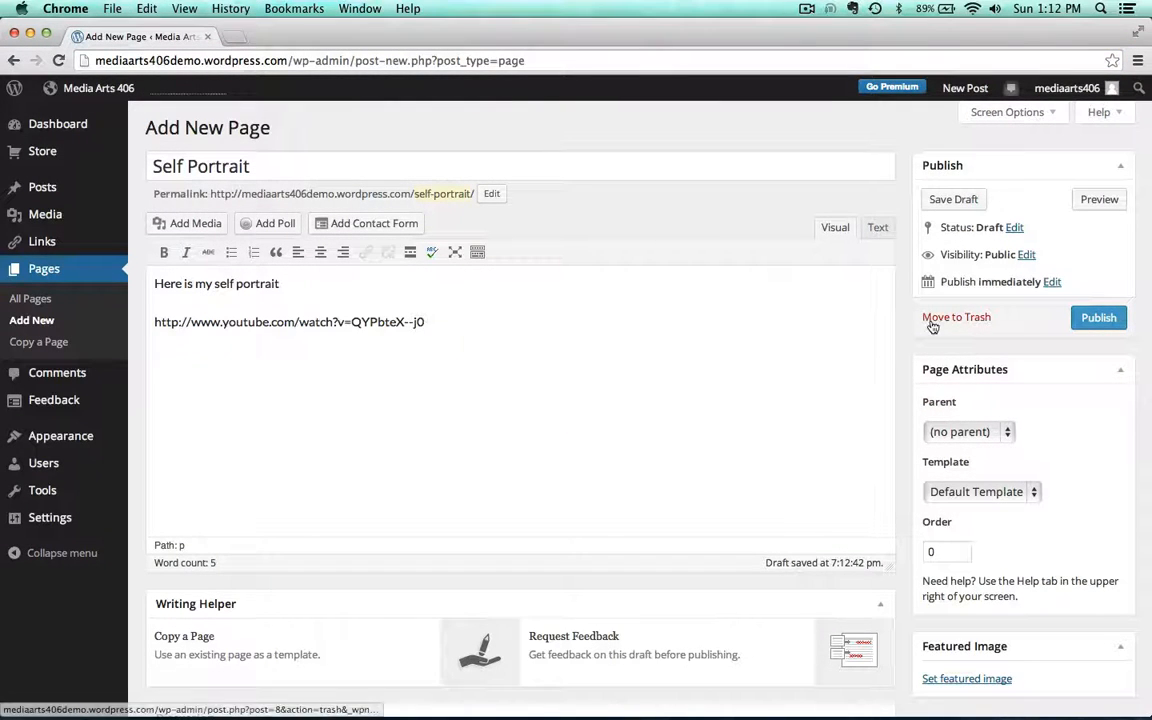
{"action": "left_click", "coordinate": [1106, 320]}
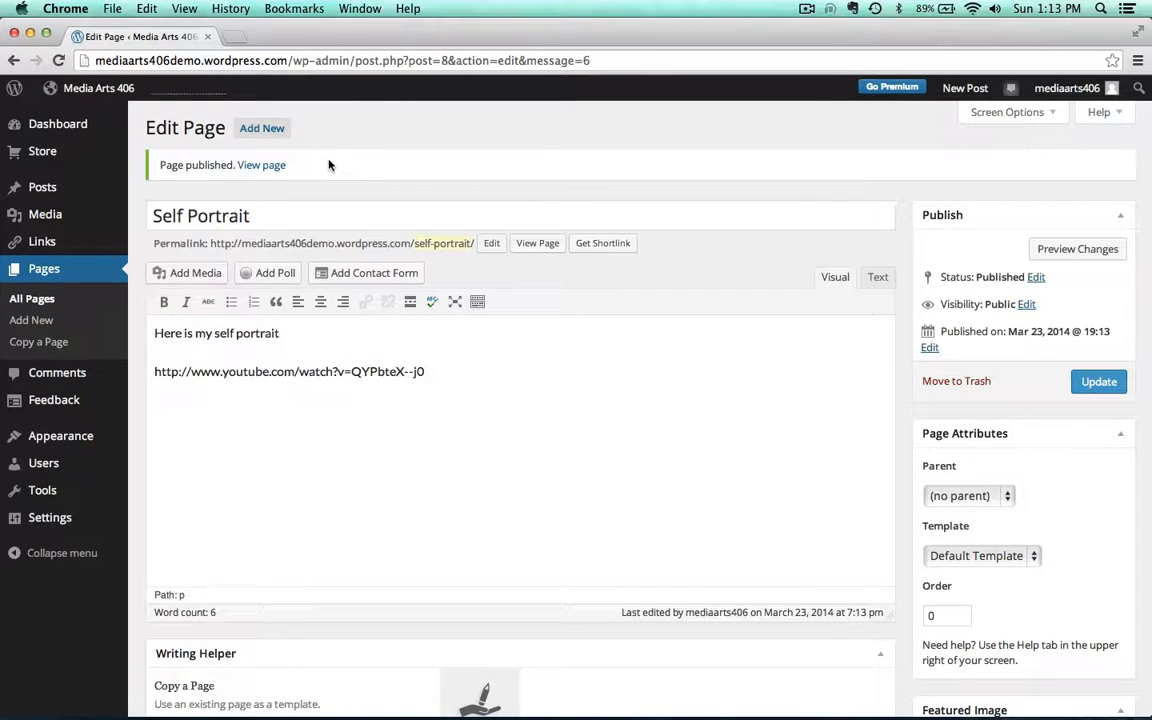
Step: Open the live Self Portrait page from the site menu and reopen it in the page editor
{"action": "mouse_move", "coordinate": [99, 90]}
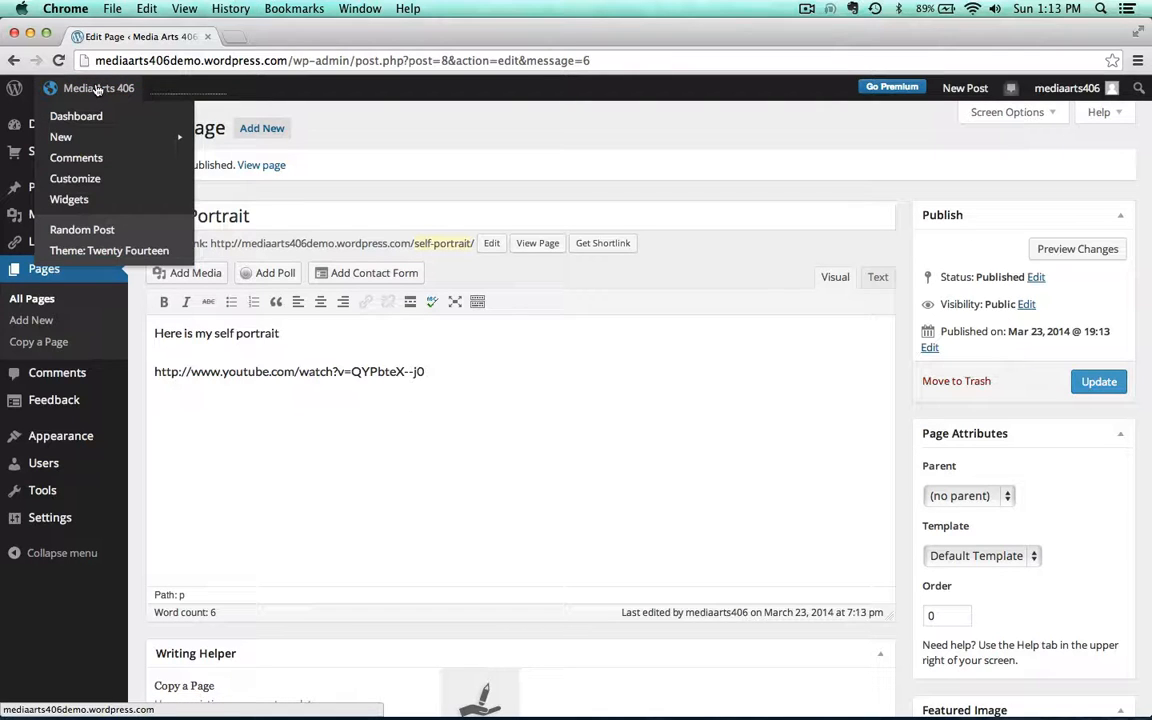
{"action": "left_click", "coordinate": [97, 89]}
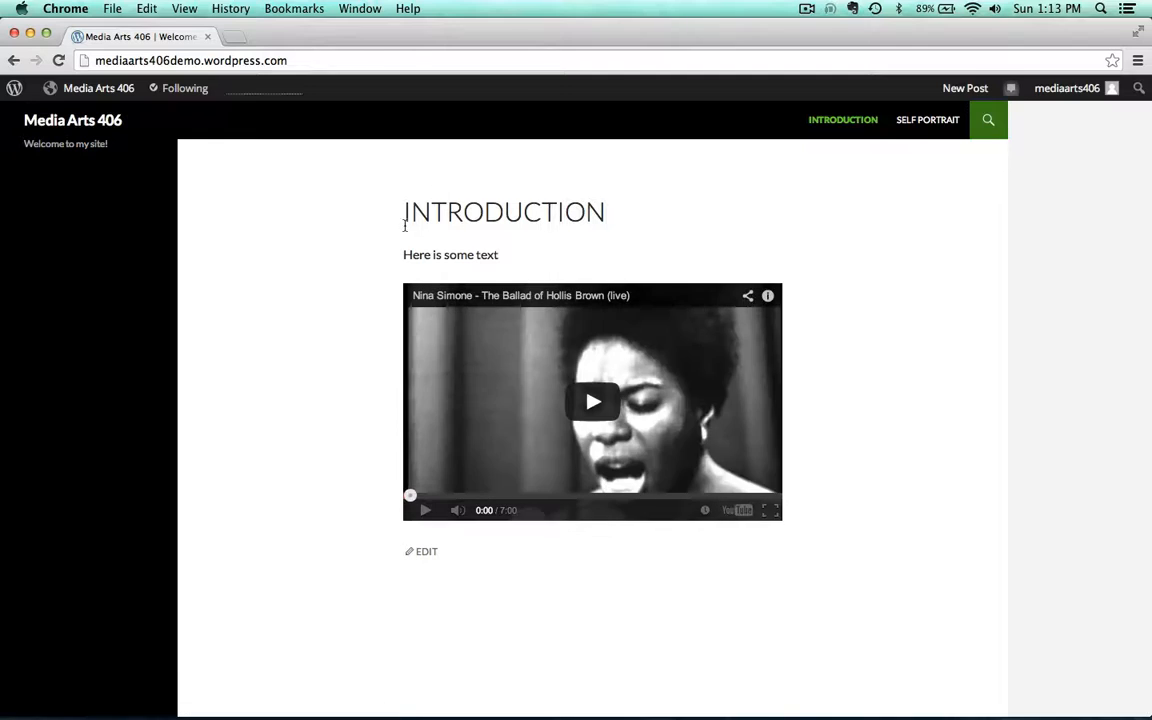
{"action": "scroll", "coordinate": [306, 265], "scroll_direction": "down", "scroll_amount": 2}
{"action": "scroll", "coordinate": [306, 265], "scroll_direction": "up", "scroll_amount": 2}
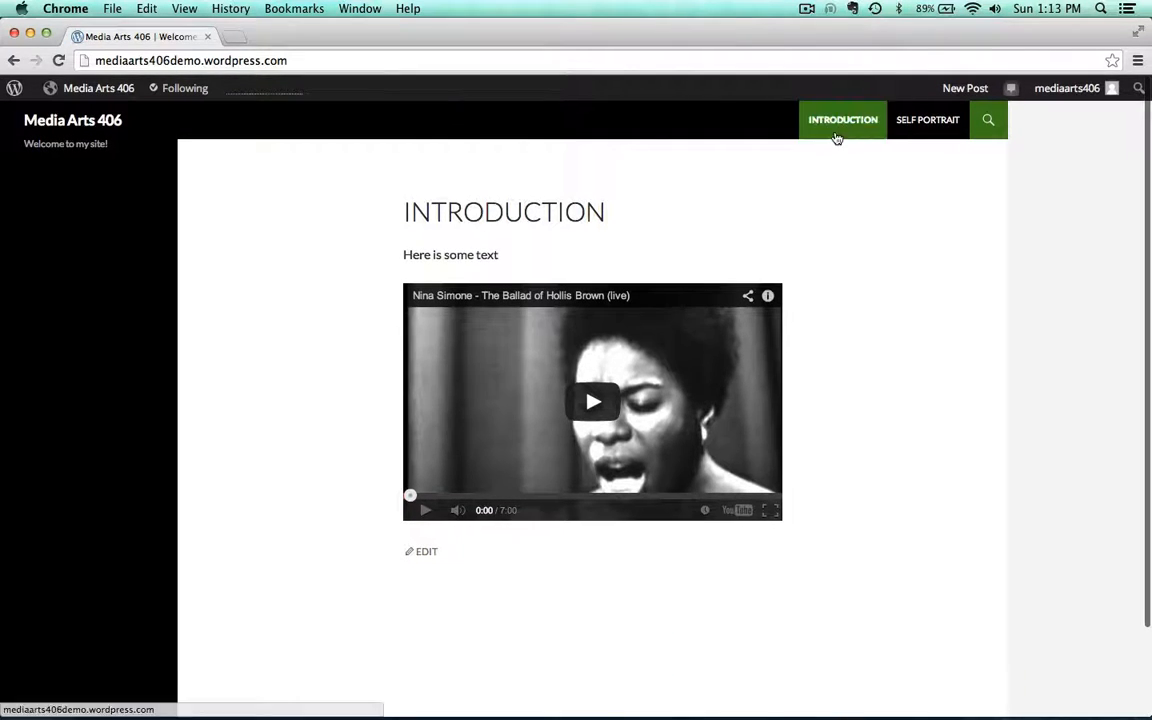
{"action": "left_click", "coordinate": [912, 120]}
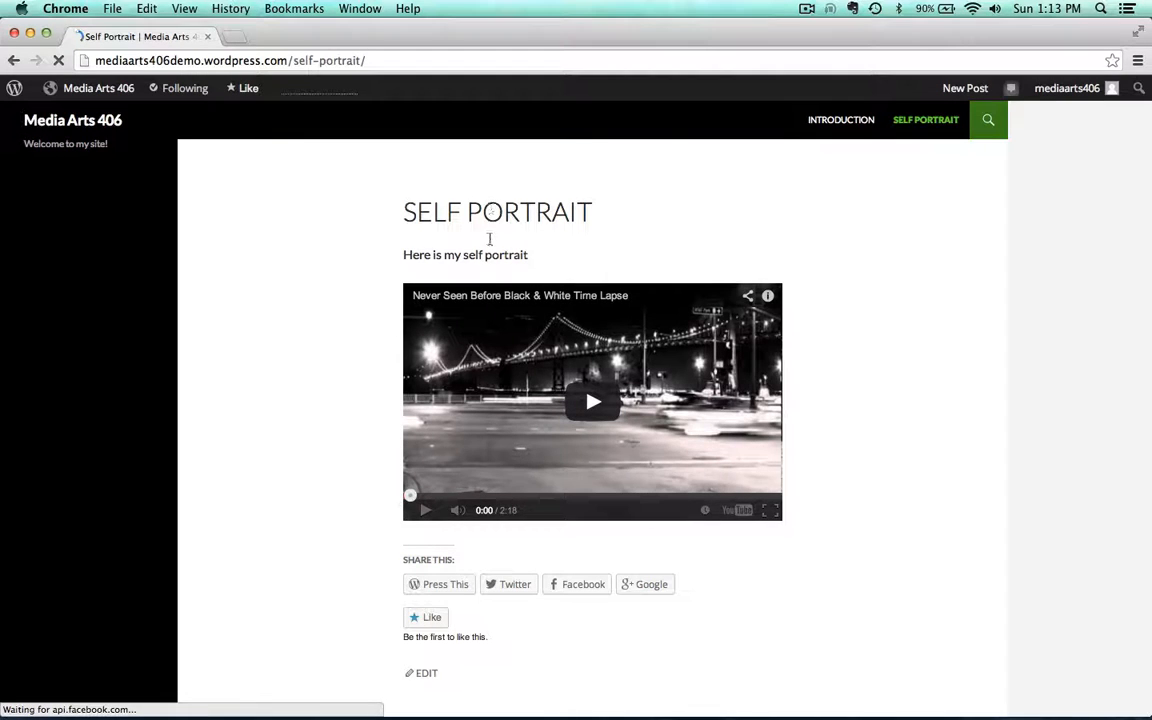
{"action": "scroll", "coordinate": [365, 410], "scroll_direction": "down", "scroll_amount": 4}
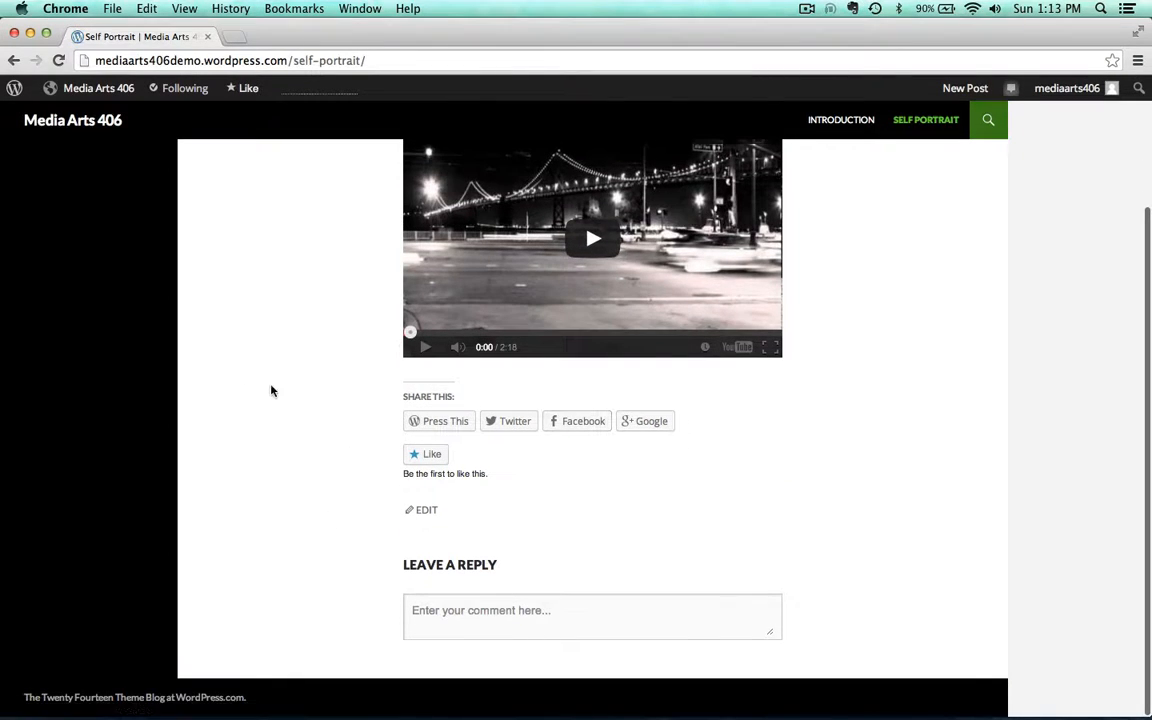
{"action": "scroll", "coordinate": [271, 390], "scroll_direction": "up", "scroll_amount": 4}
{"action": "mouse_move", "coordinate": [92, 90]}
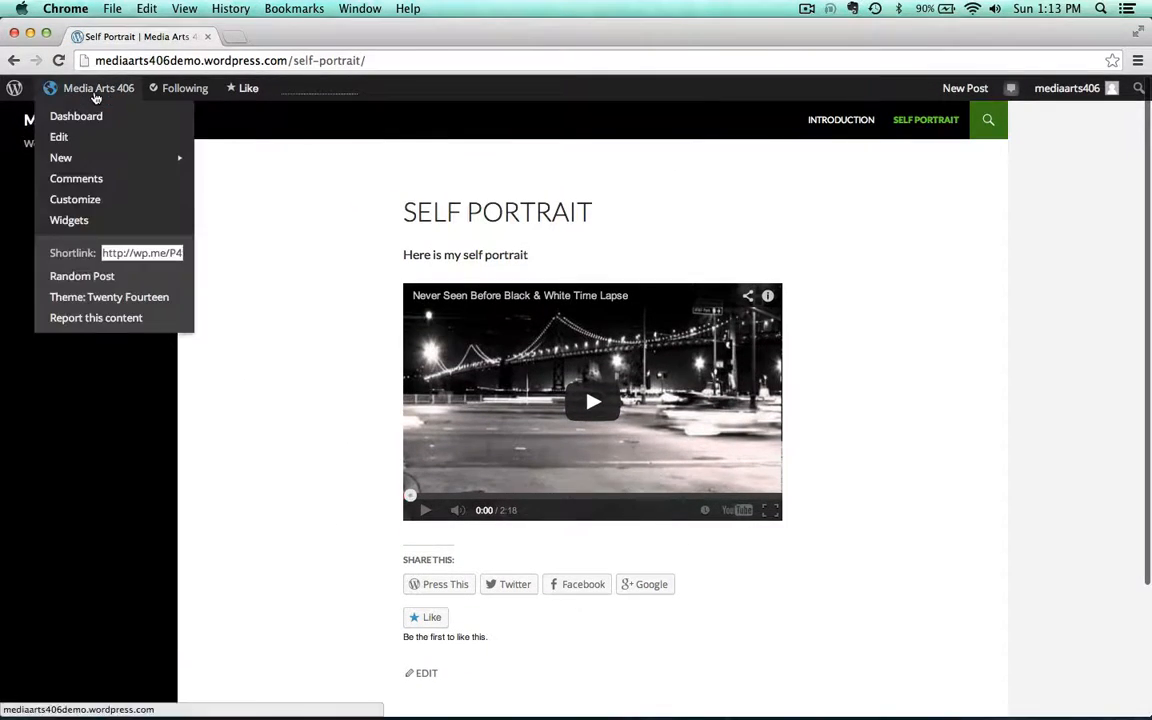
{"action": "left_click", "coordinate": [58, 140]}
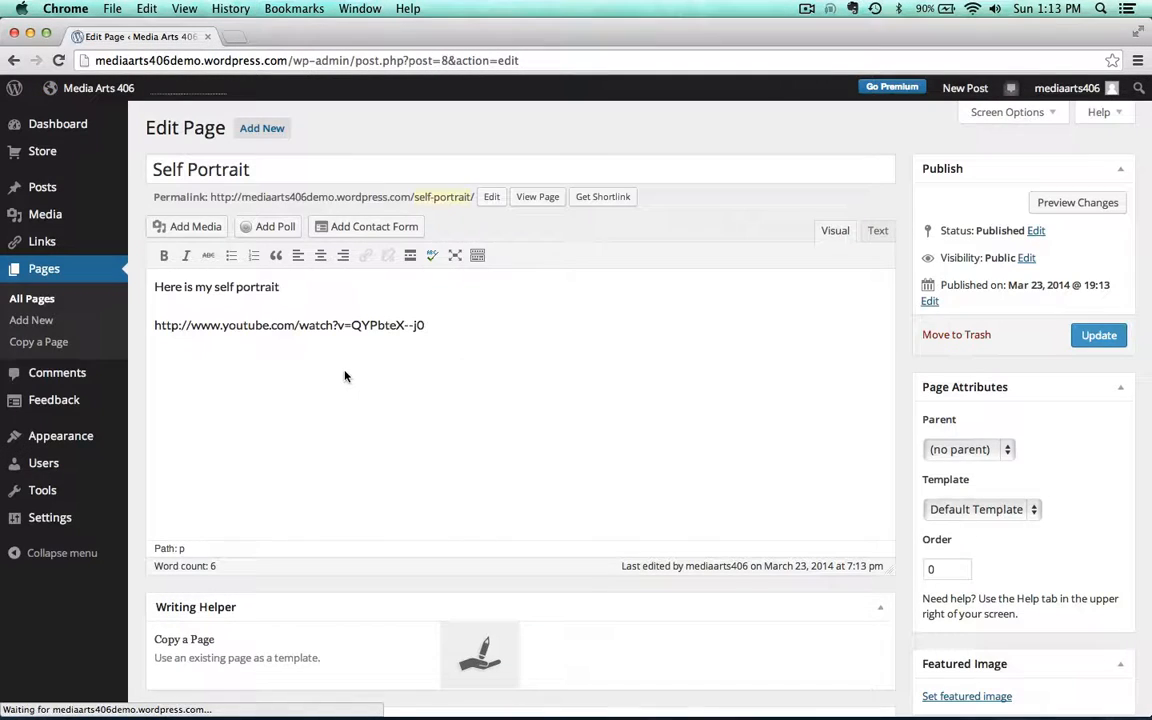
Step: Uncheck Allow comments and Allow trackbacks and pingbacks, update Self Portrait, and start a new page
{"action": "left_click", "coordinate": [1016, 114]}
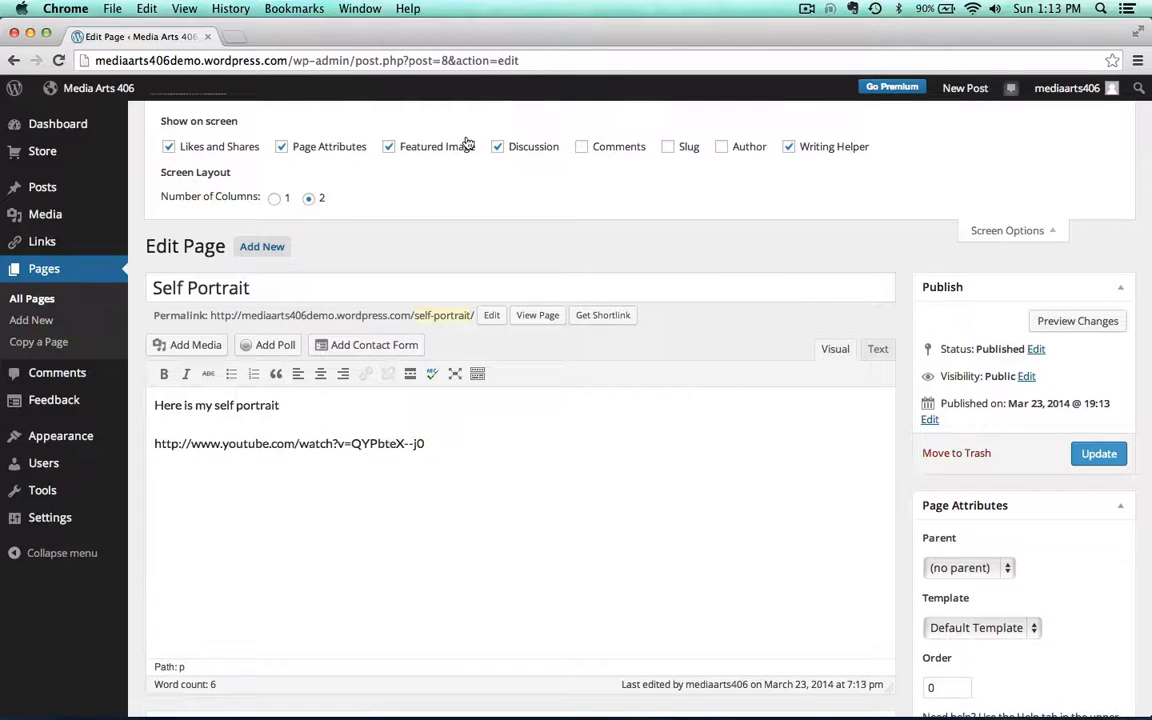
{"action": "scroll", "coordinate": [488, 178], "scroll_direction": "down", "scroll_amount": 8}
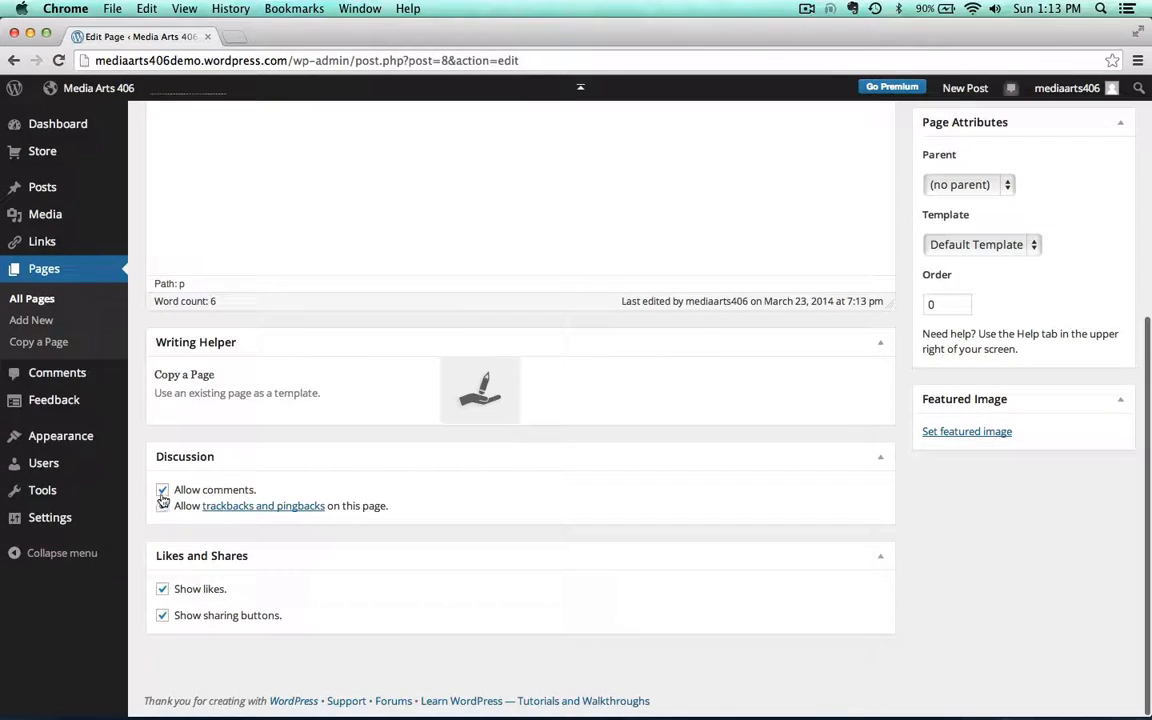
{"action": "left_click", "coordinate": [162, 490]}
{"action": "left_click", "coordinate": [162, 506]}
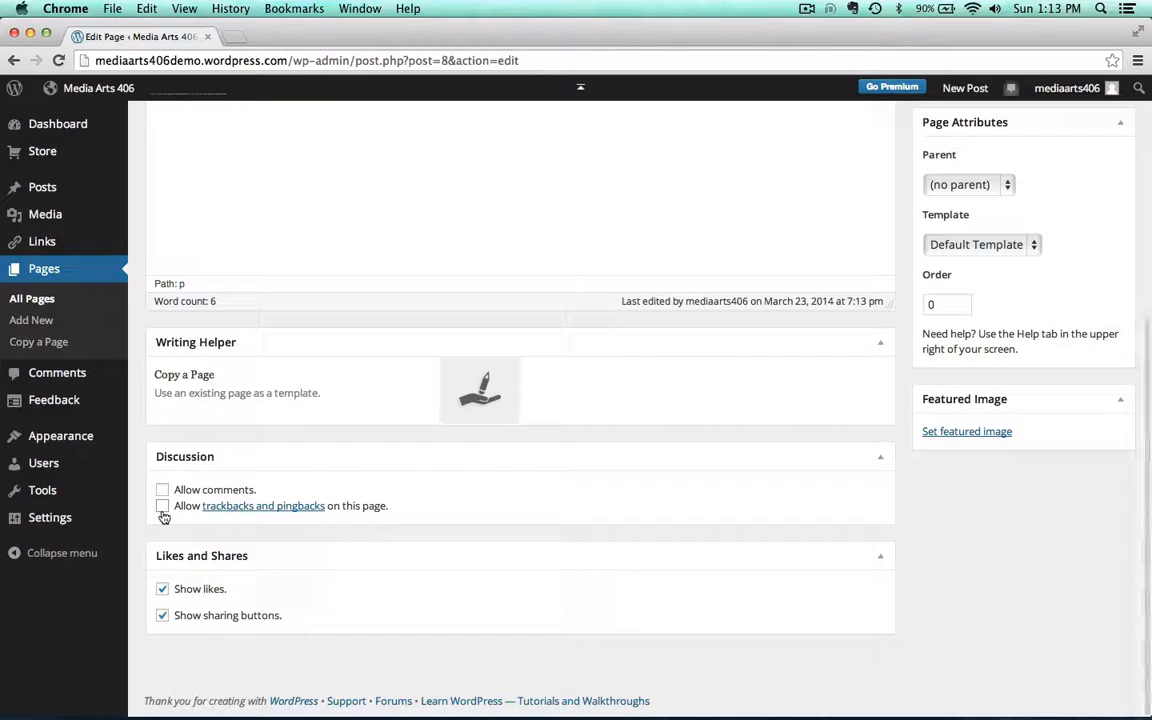
{"action": "left_click", "coordinate": [162, 589]}
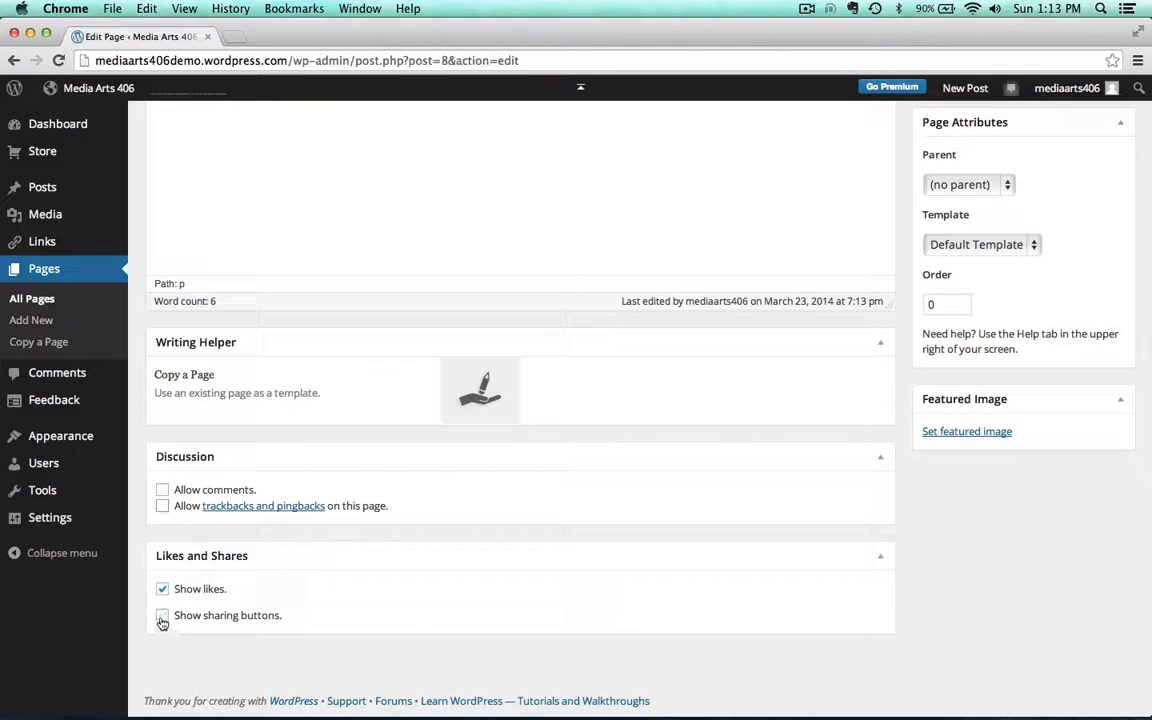
{"action": "left_click", "coordinate": [162, 589]}
{"action": "scroll", "coordinate": [486, 617], "scroll_direction": "up", "scroll_amount": 8}
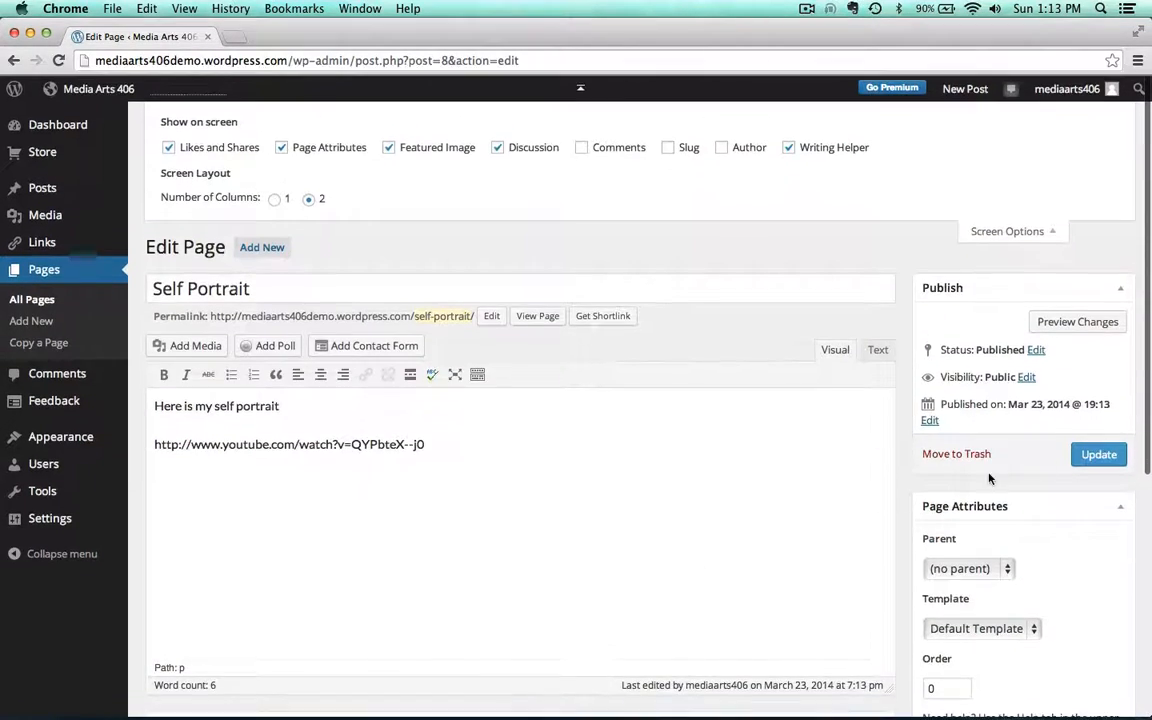
{"action": "left_click", "coordinate": [1098, 454]}
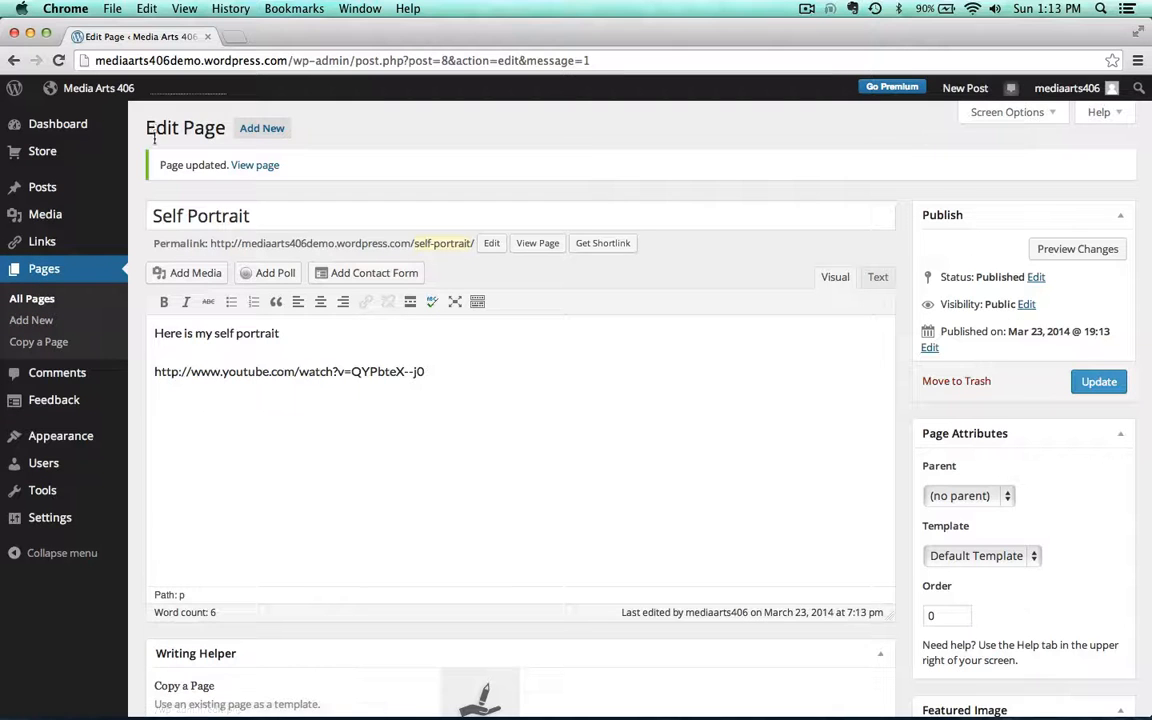
{"action": "left_click", "coordinate": [281, 130]}
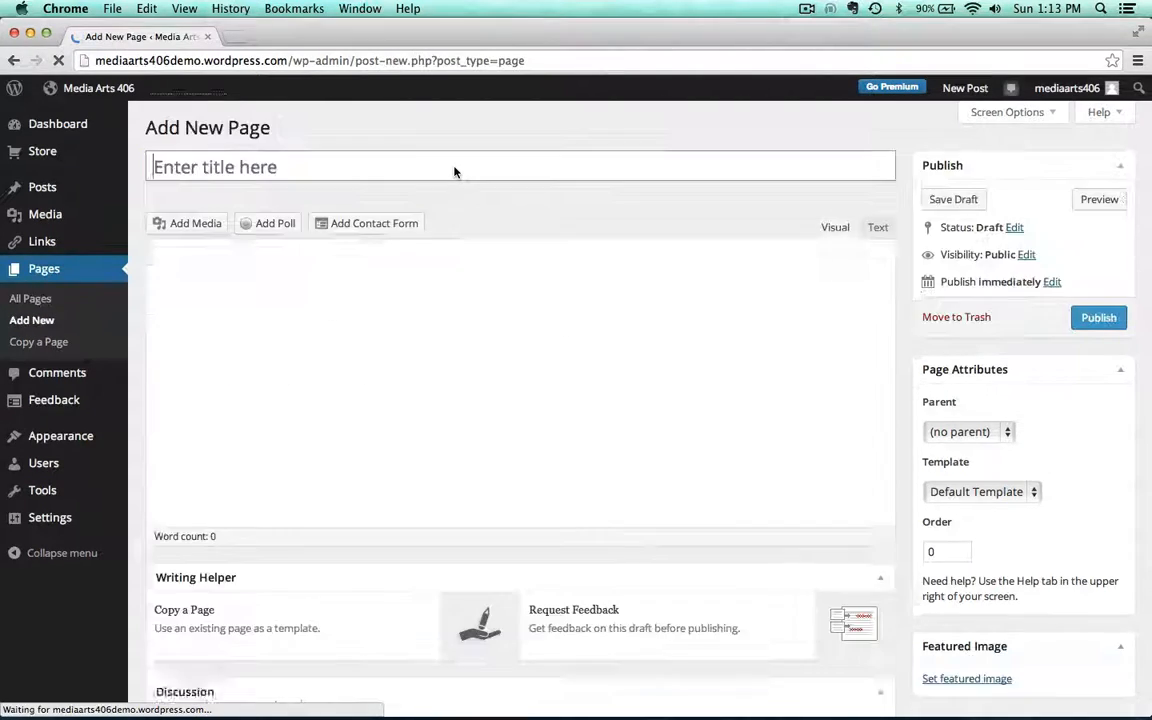
Step: Title the new page 'Portfolio' and choose Create Gallery in Add Media
{"action": "type", "text": "P"}
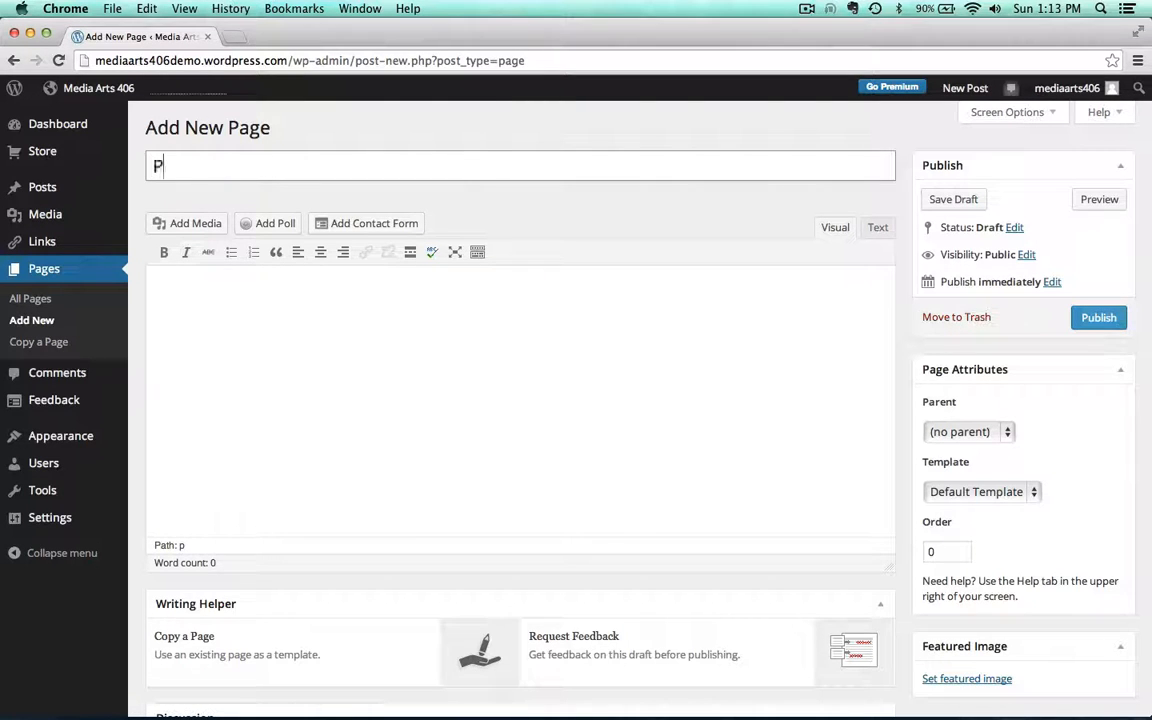
{"action": "type", "text": "ortfol"}
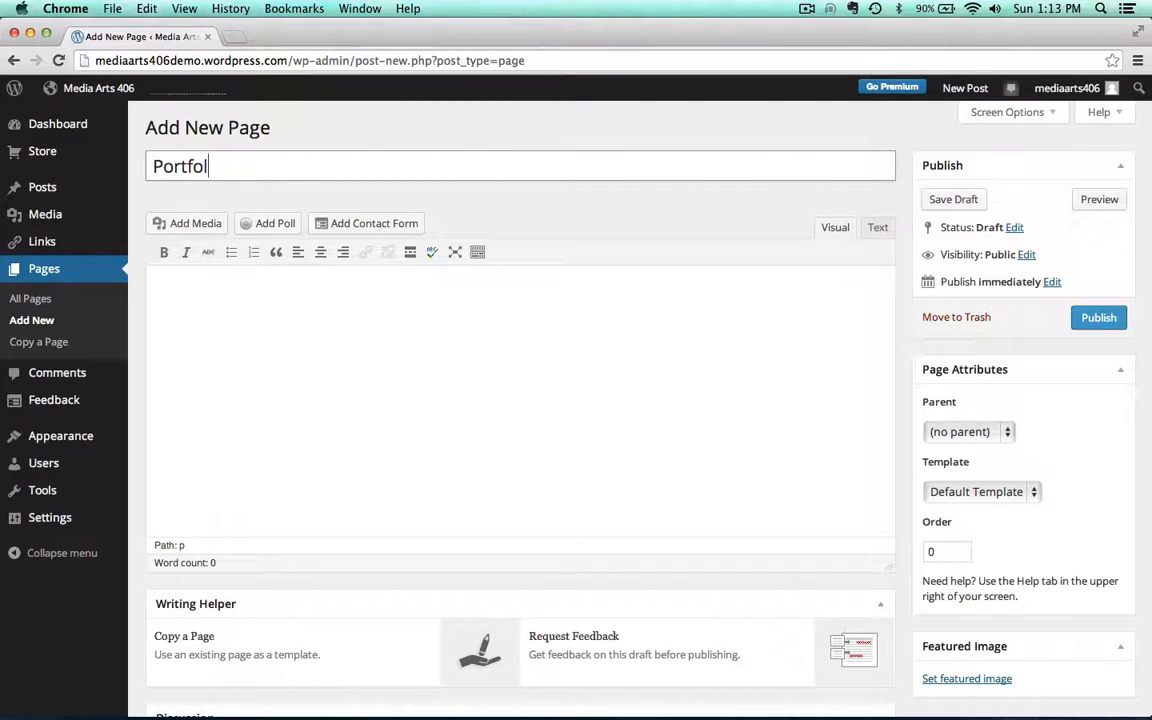
{"action": "type", "text": "io"}
{"action": "left_click", "coordinate": [378, 334]}
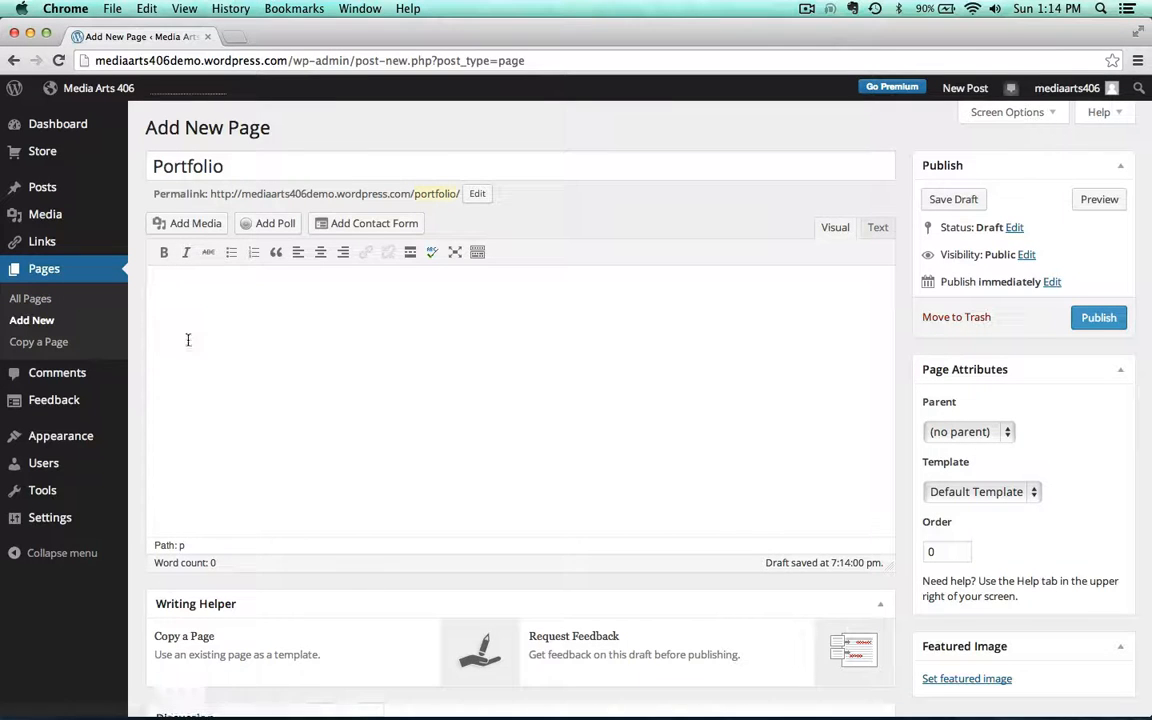
{"action": "left_click", "coordinate": [168, 223]}
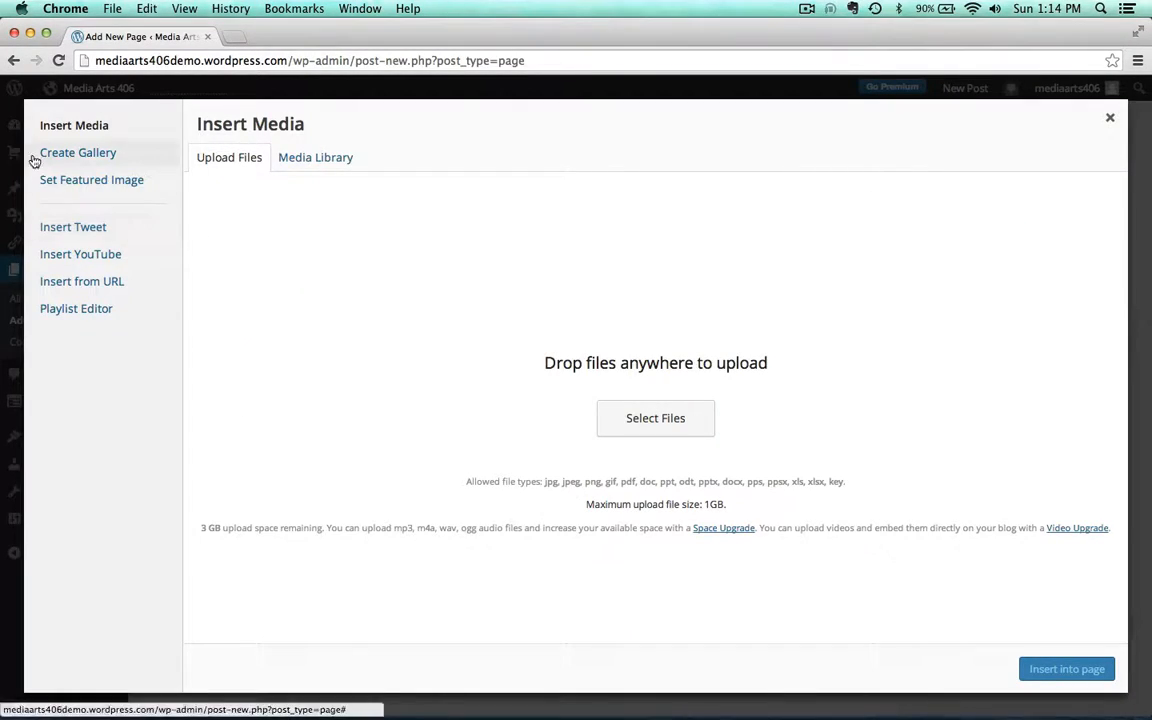
{"action": "left_click", "coordinate": [70, 157]}
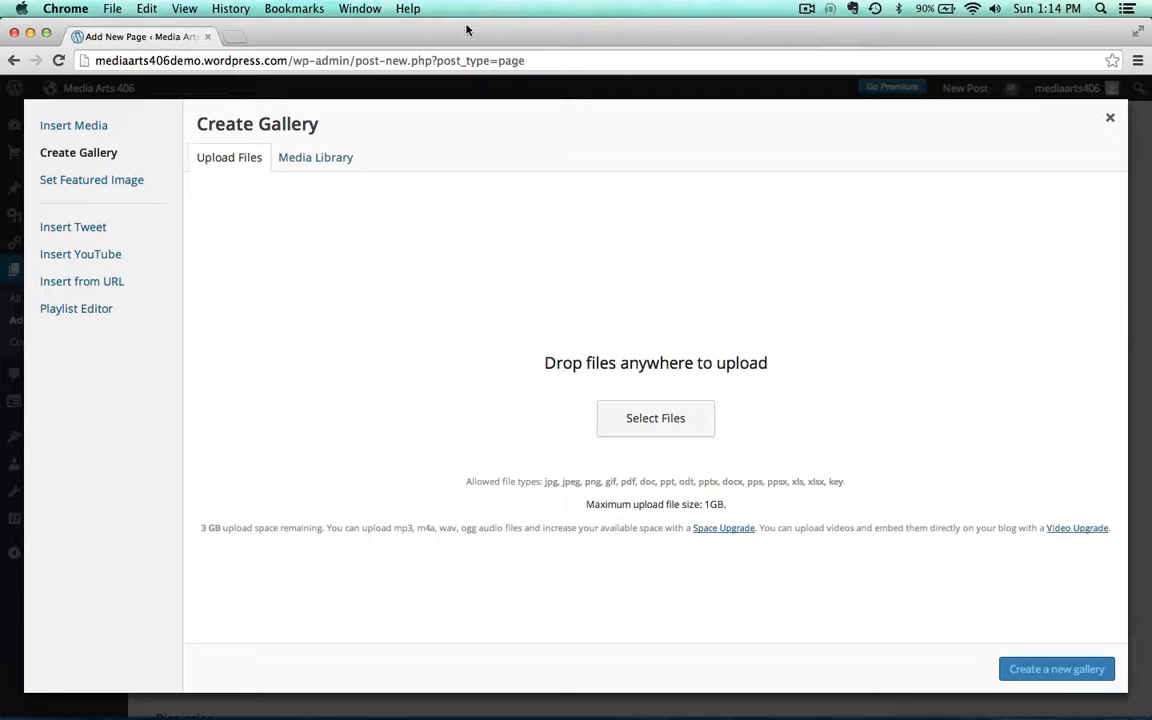
Step: Upload all seven bw images from the gallery demo folder into the gallery
{"action": "left_click_drag", "start_coordinate": [419, 28], "coordinate": [452, 183]}
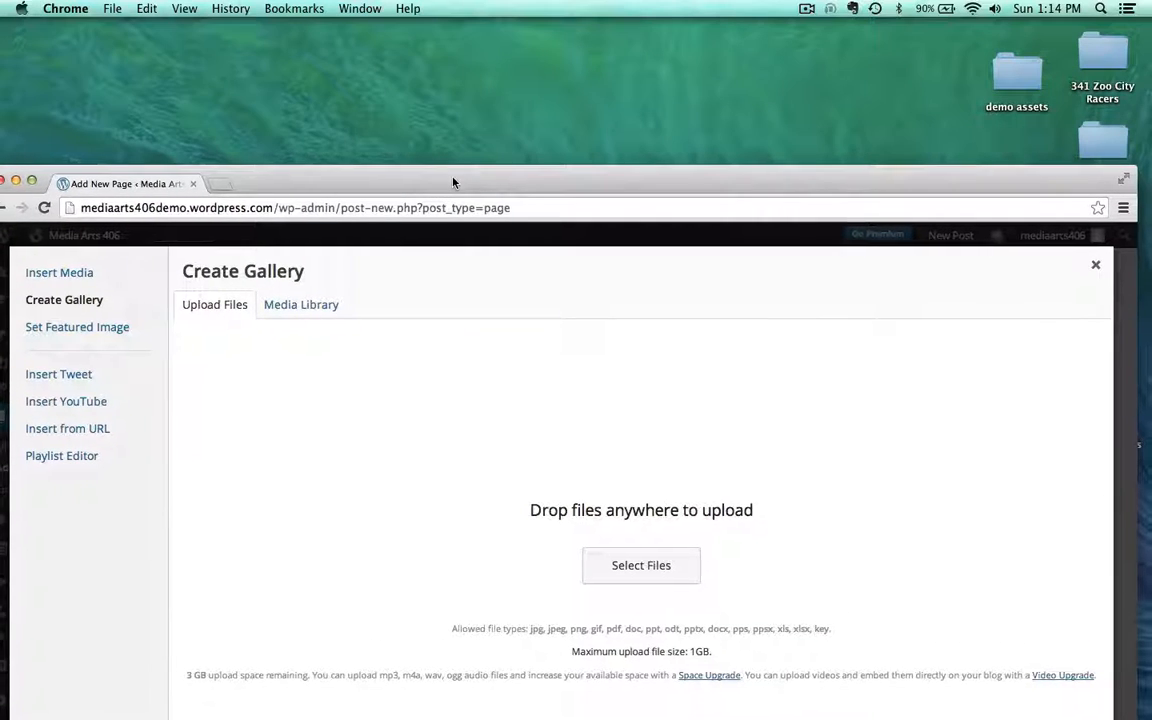
{"action": "double_click", "coordinate": [1016, 75]}
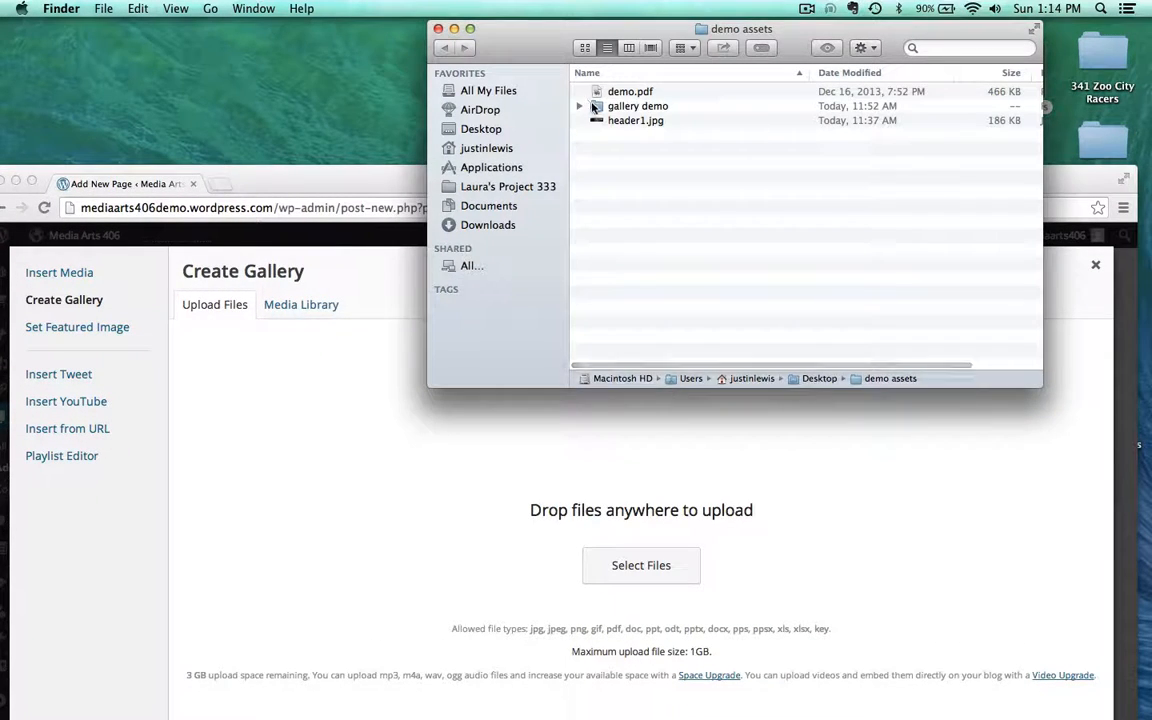
{"action": "double_click", "coordinate": [595, 106]}
{"action": "left_click", "coordinate": [604, 92]}
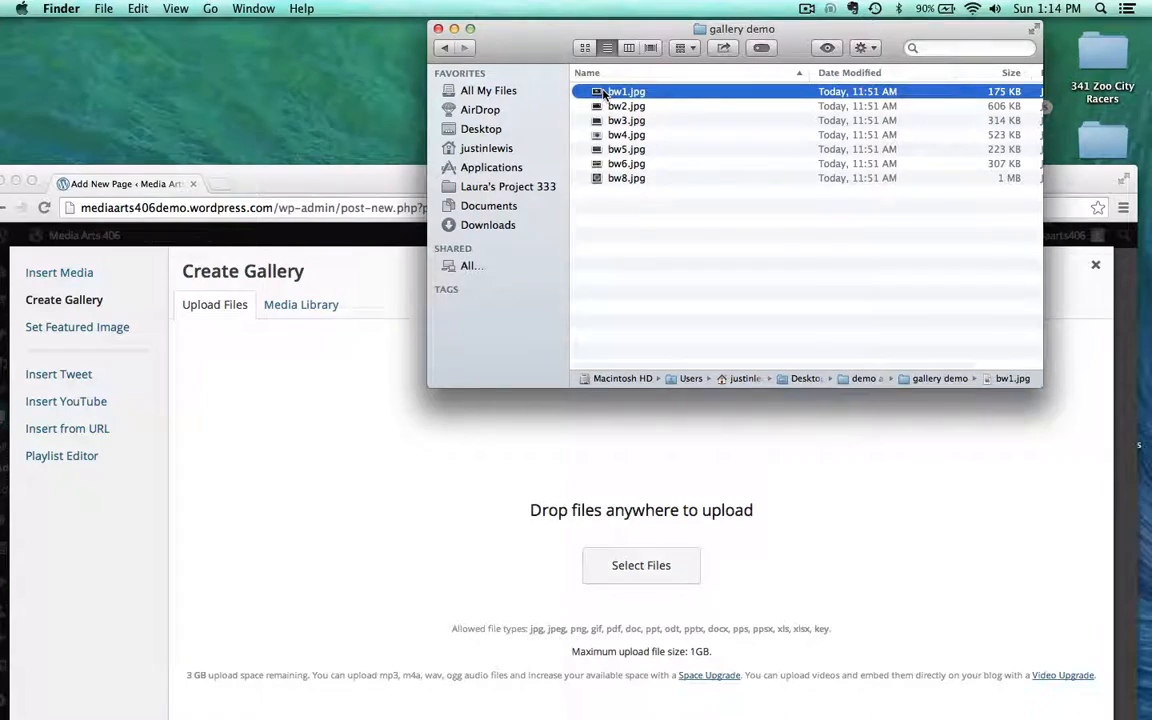
{"action": "key", "text": "space"}
{"action": "key", "text": "Down"}
{"action": "key", "text": "Down"}
{"action": "key", "text": "Down"}
{"action": "key", "text": "Down"}
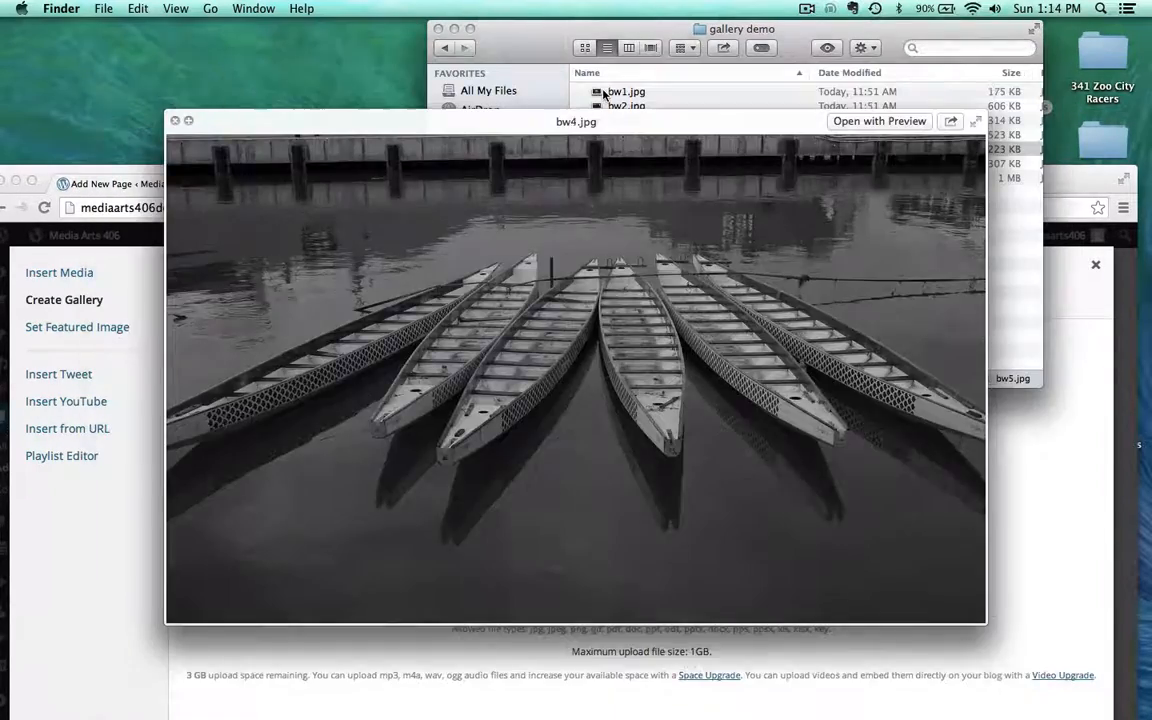
{"action": "key", "text": "space"}
{"action": "key", "text": "super+a"}
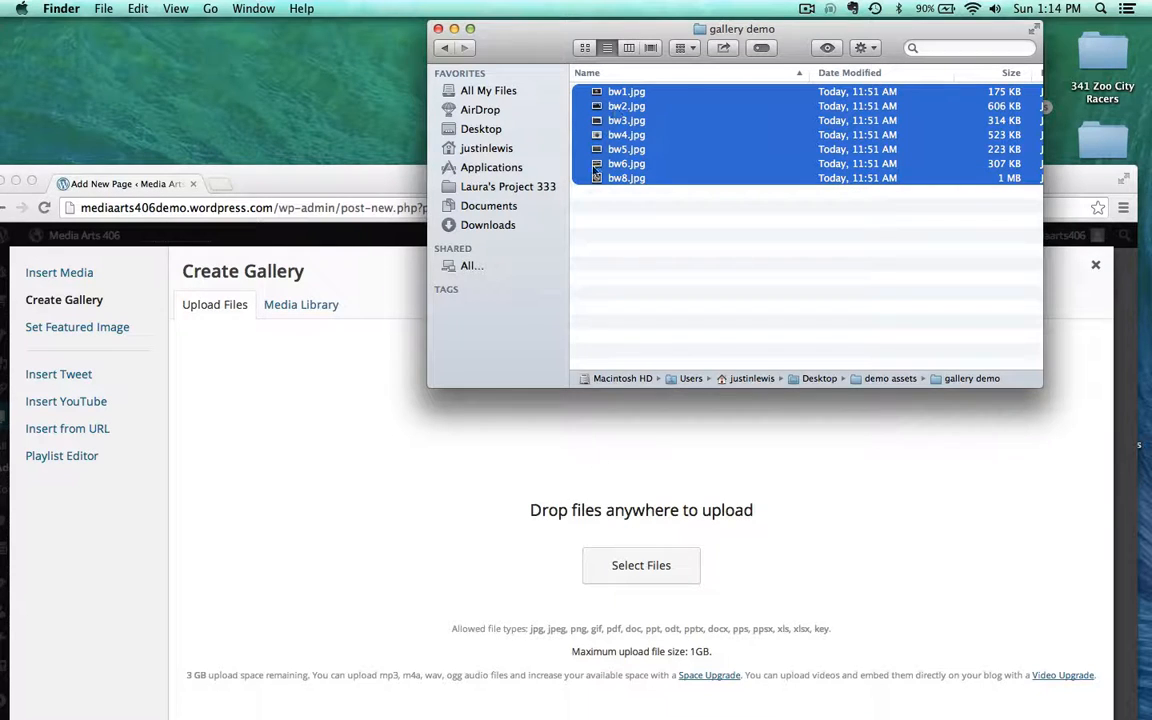
{"action": "left_click_drag", "start_coordinate": [601, 175], "coordinate": [548, 489]}
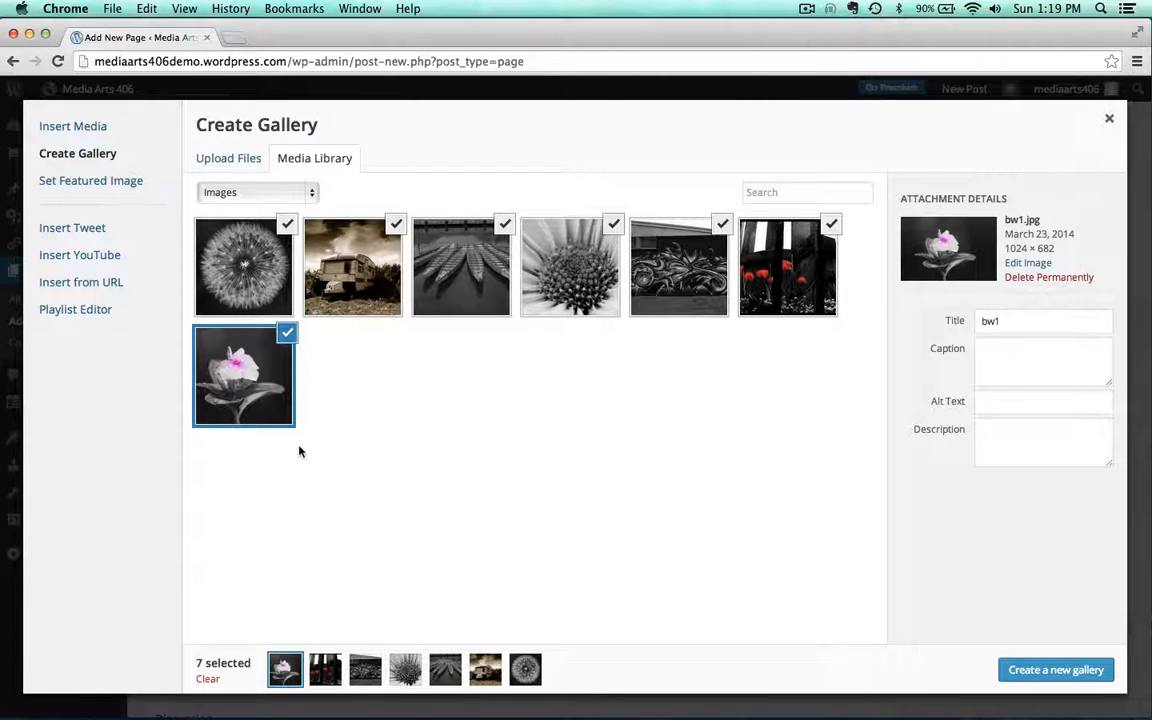
Step: Set the dandelion photo bw8.jpg's title and alt text to 'Dandy Spores'
{"action": "left_click", "coordinate": [241, 256]}
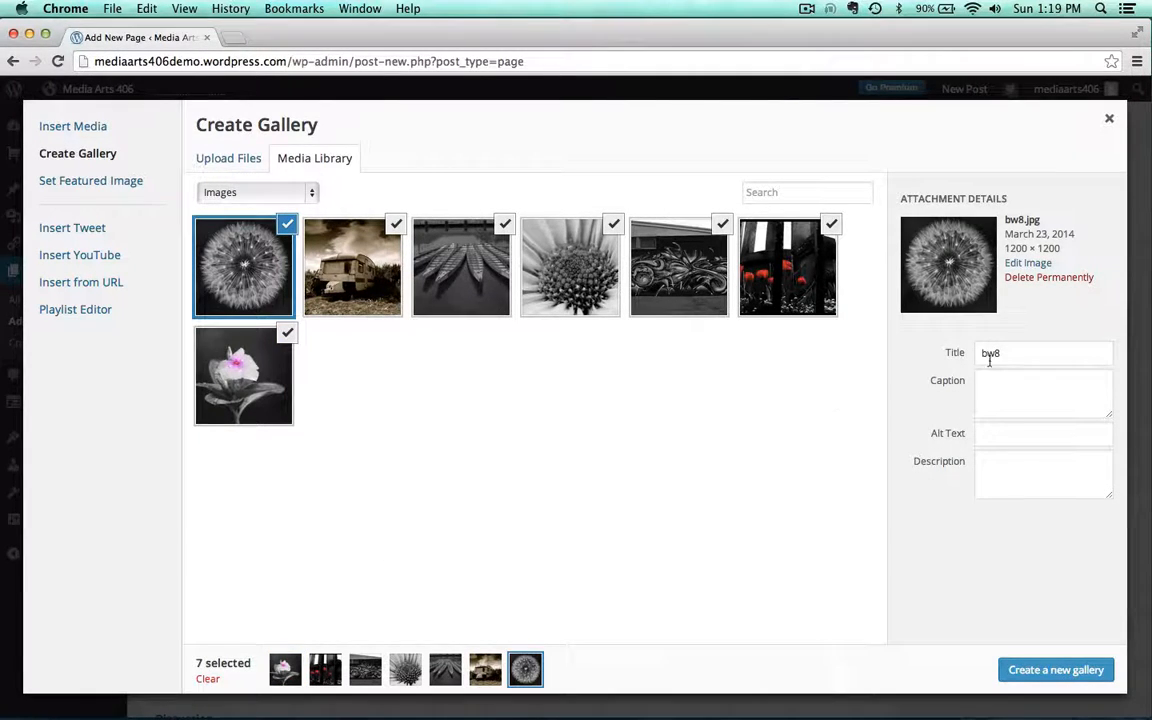
{"action": "left_click_drag", "start_coordinate": [1010, 356], "coordinate": [940, 352]}
{"action": "type", "text": "Dandy Spores"}
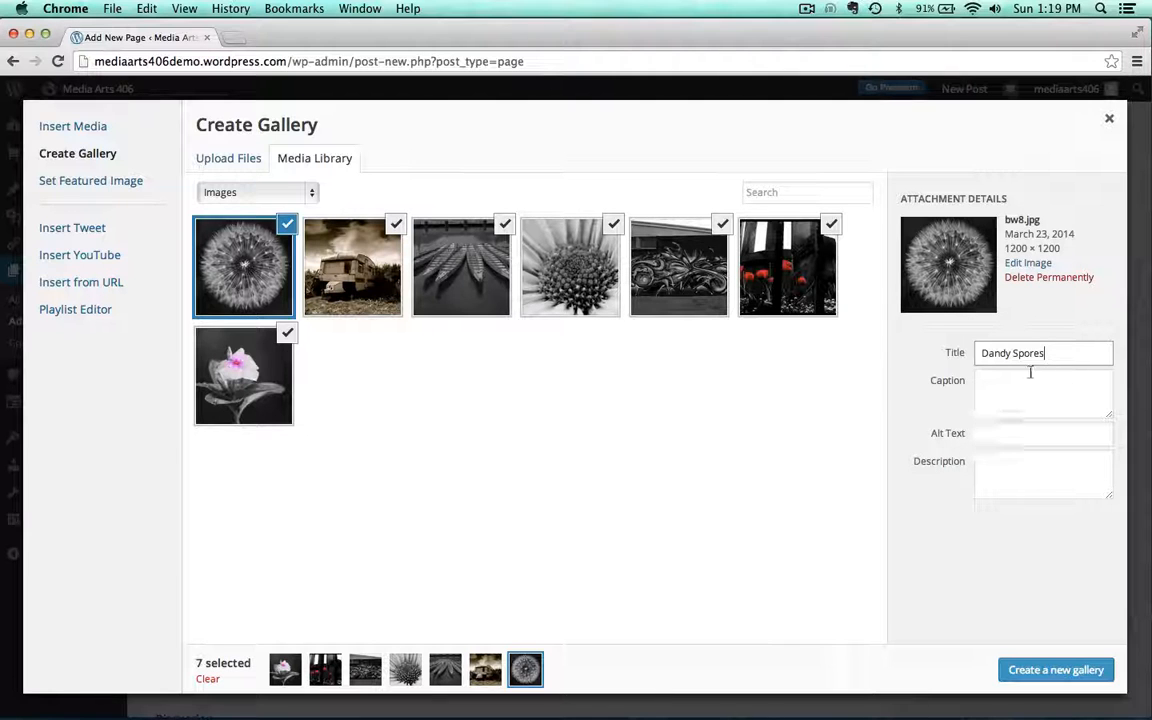
{"action": "triple_click", "coordinate": [1061, 353]}
{"action": "key", "text": "super+c"}
{"action": "left_click", "coordinate": [990, 434]}
{"action": "key", "text": "super+v"}
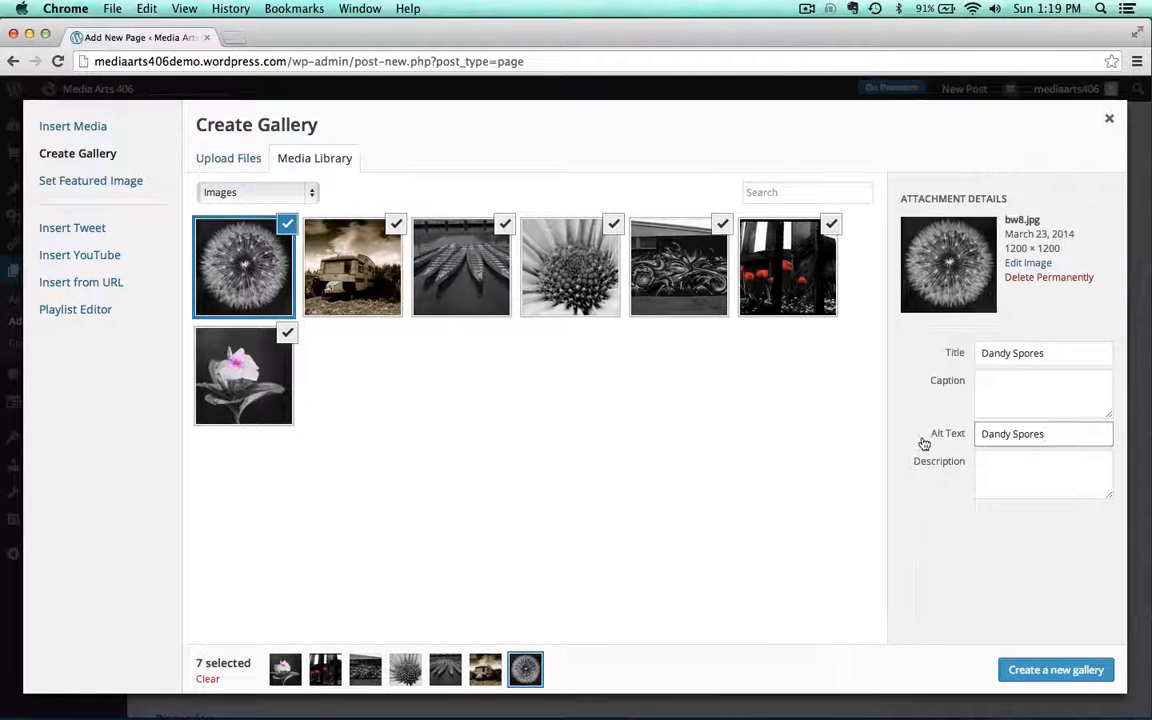
Step: Give the dandelion photo the description 'An image of dandelion spores'
{"action": "left_click", "coordinate": [996, 467]}
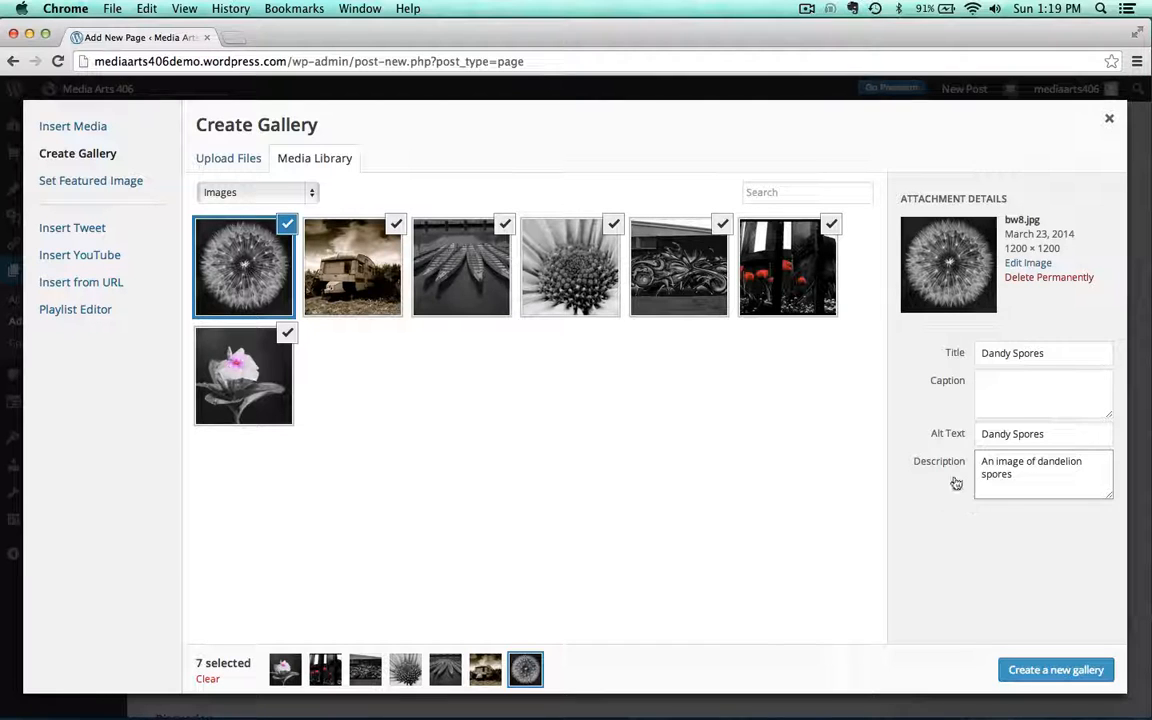
{"action": "left_click", "coordinate": [978, 534]}
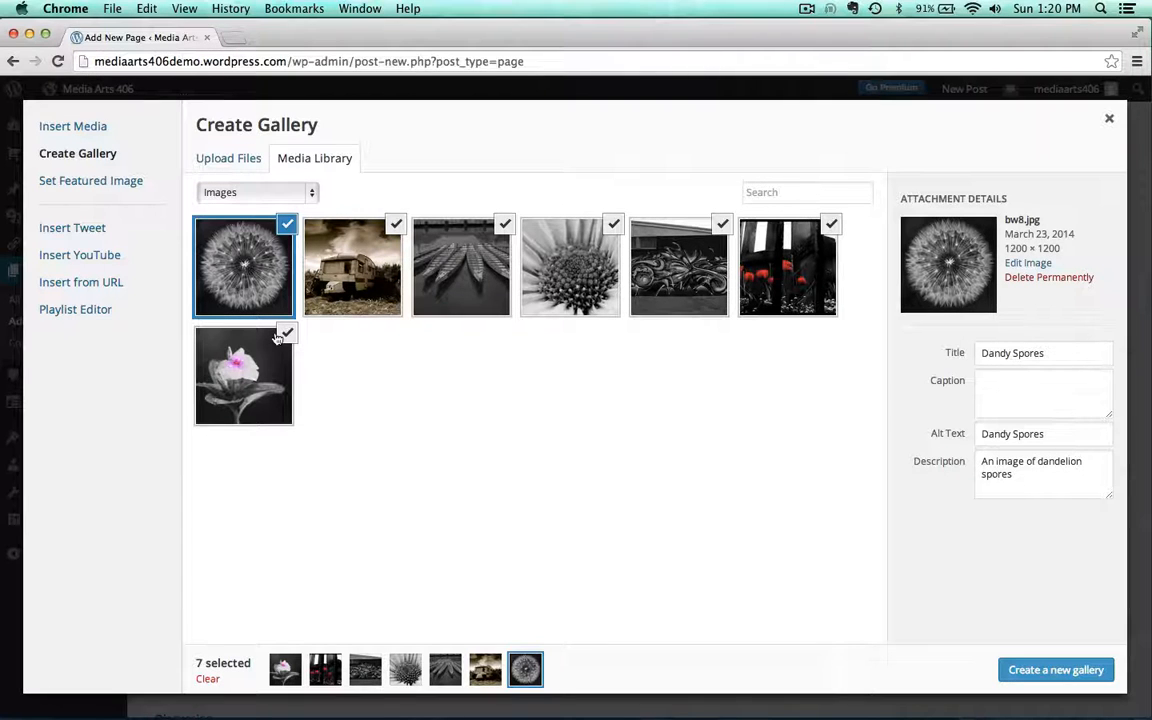
{"action": "left_click", "coordinate": [341, 287]}
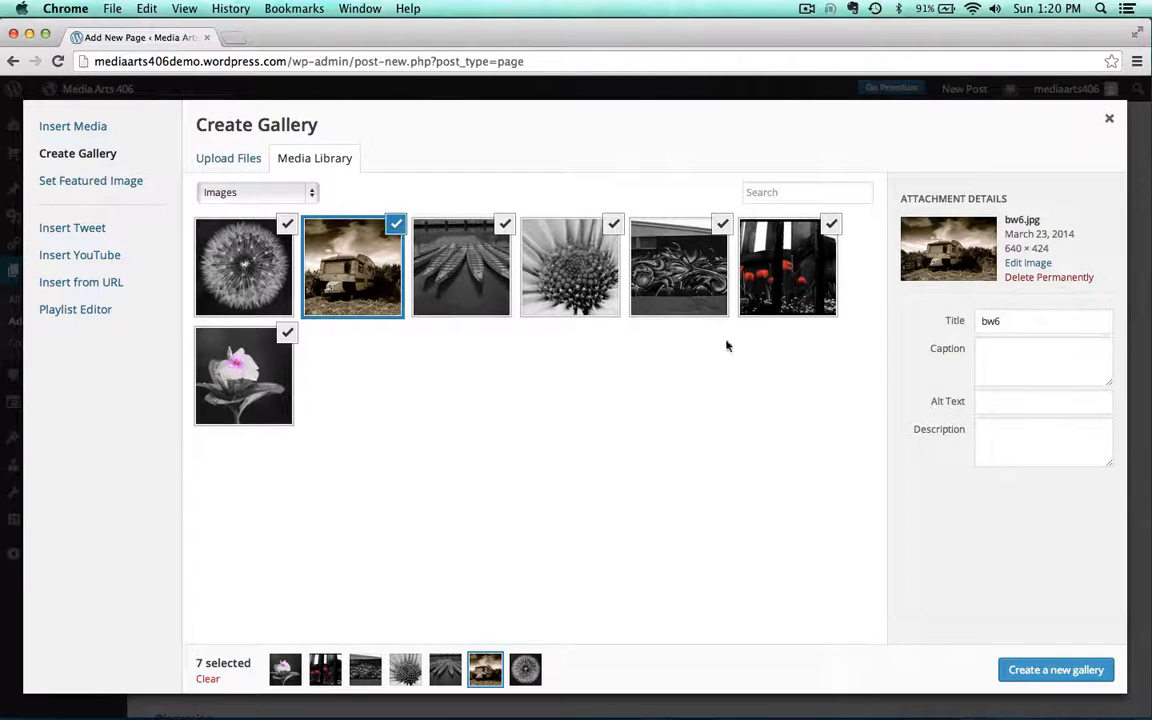
{"action": "left_click", "coordinate": [456, 281]}
{"action": "left_click", "coordinate": [255, 262]}
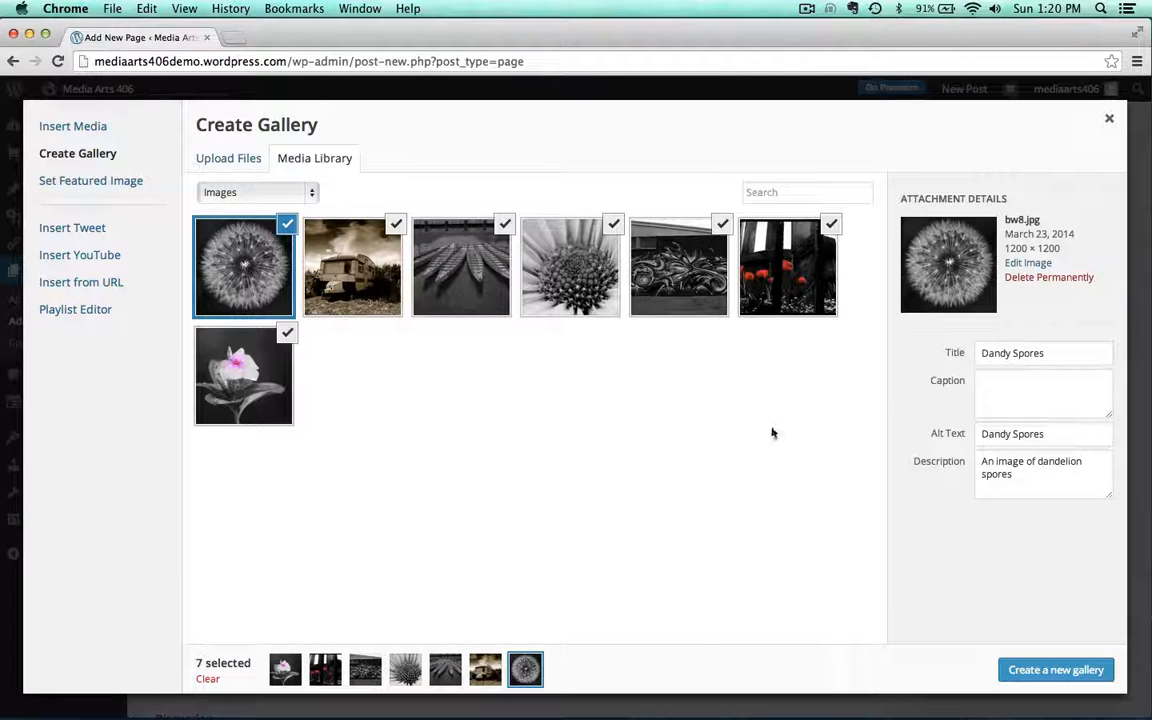
Step: Insert the gallery with 3 columns, Thumbnail Grid layout and links to Attachment Page
{"action": "left_click", "coordinate": [1062, 672]}
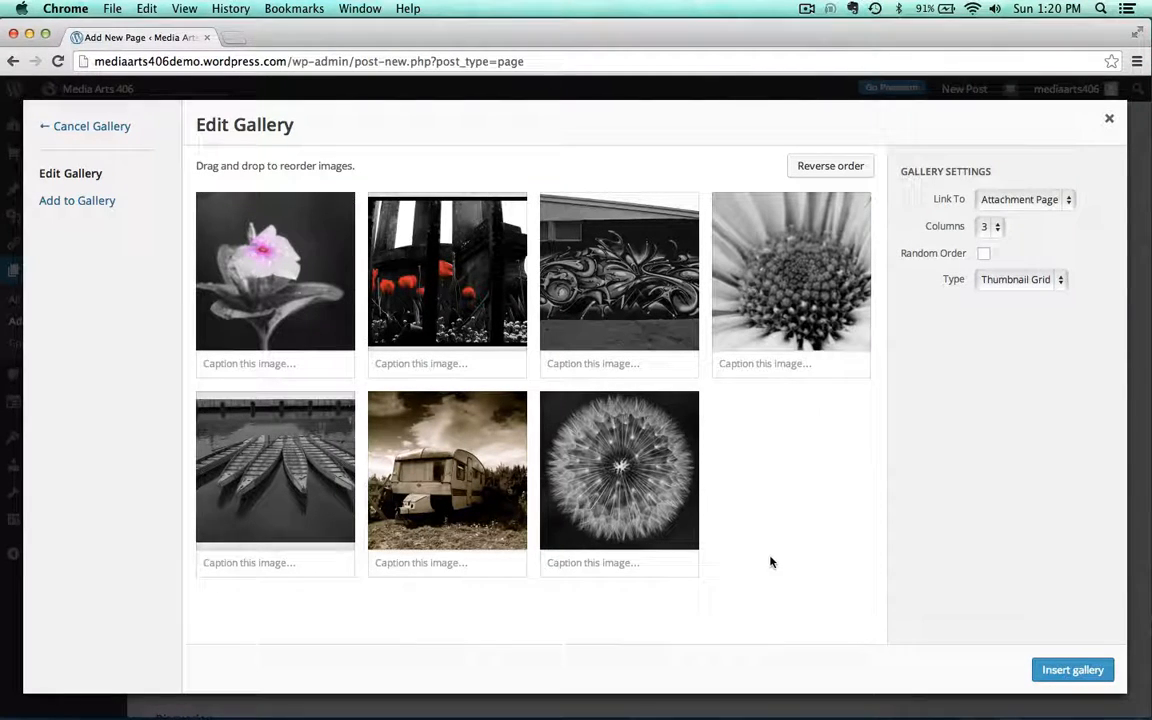
{"action": "left_click", "coordinate": [988, 228]}
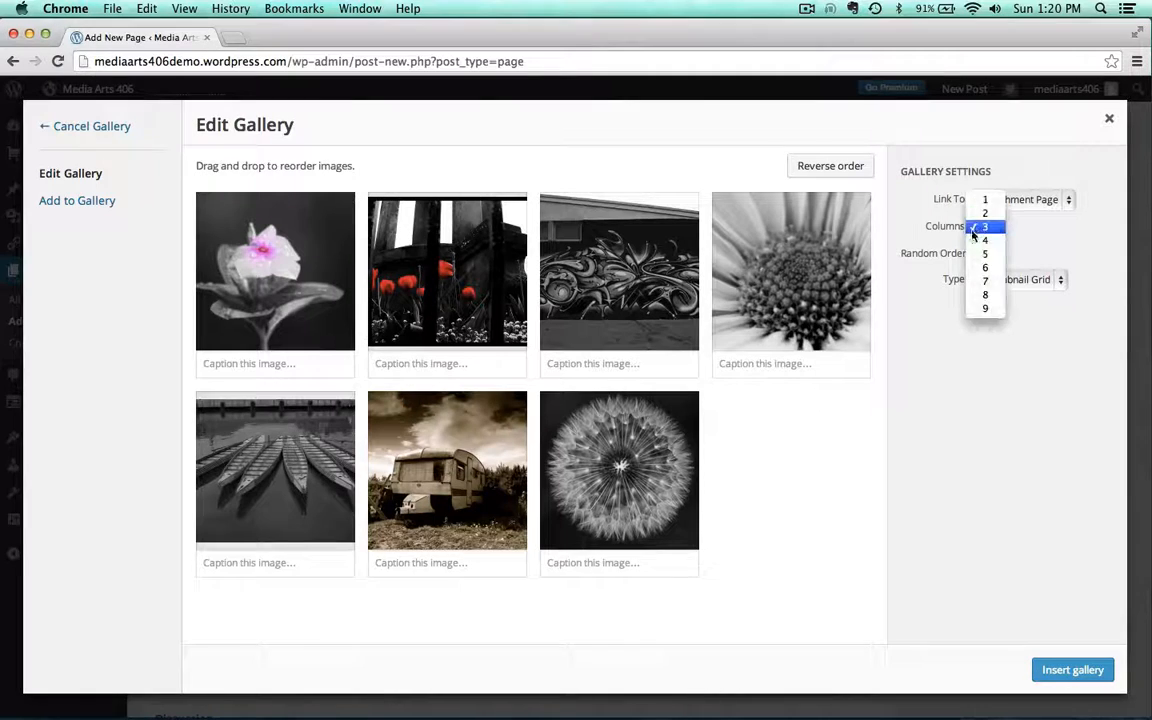
{"action": "left_click", "coordinate": [986, 368]}
{"action": "left_click", "coordinate": [1000, 280]}
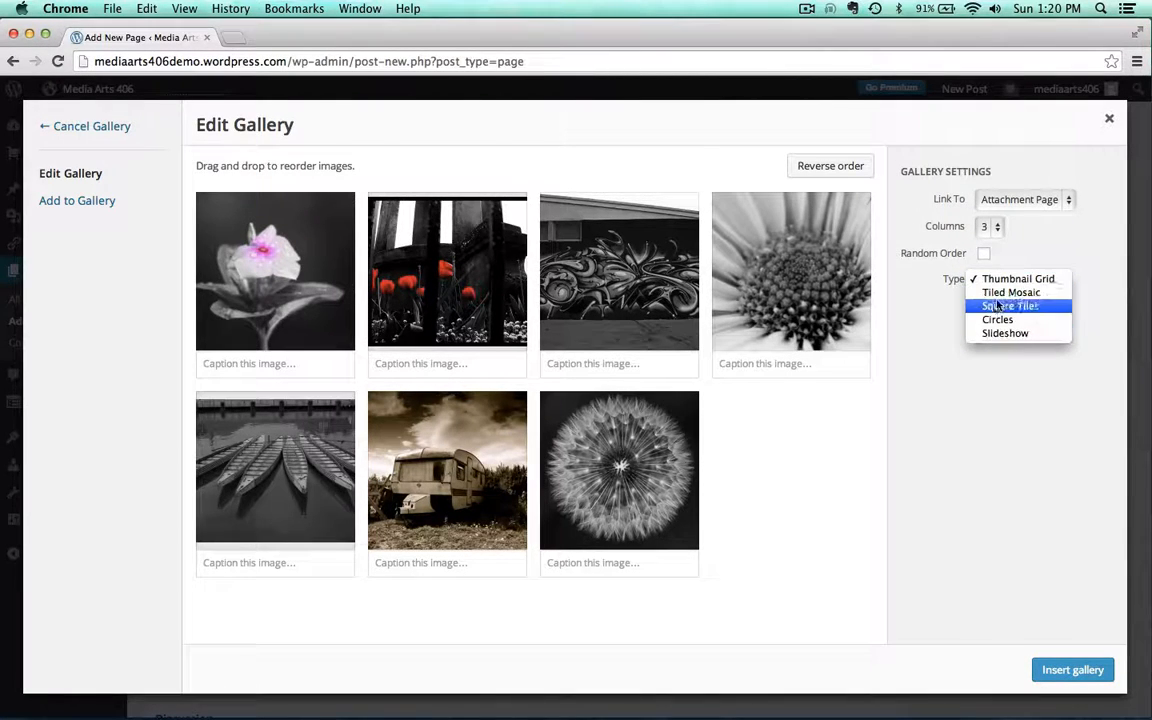
{"action": "left_click", "coordinate": [978, 409]}
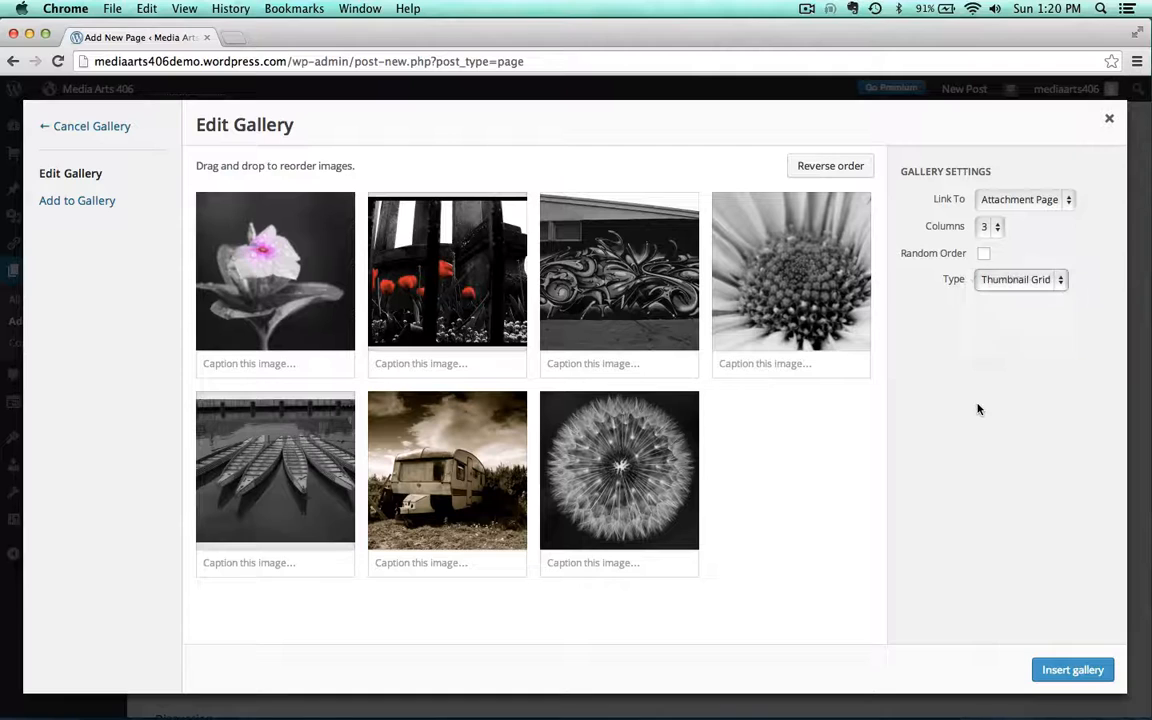
{"action": "left_click", "coordinate": [984, 205]}
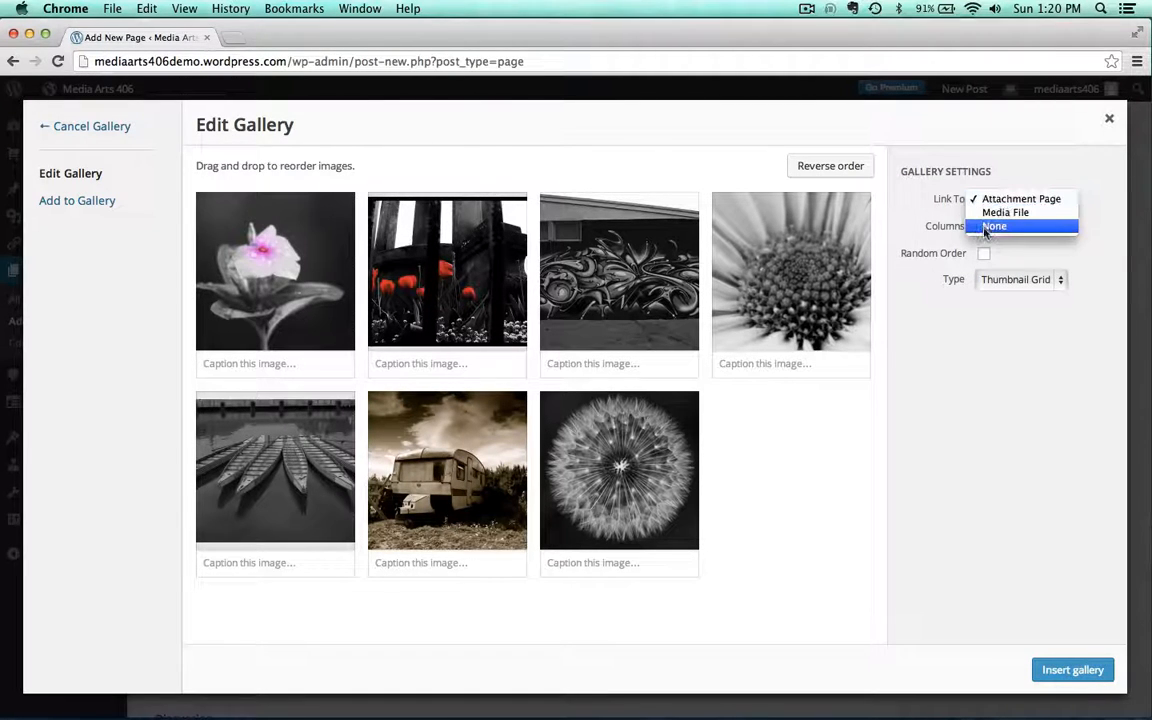
{"action": "left_click", "coordinate": [982, 172]}
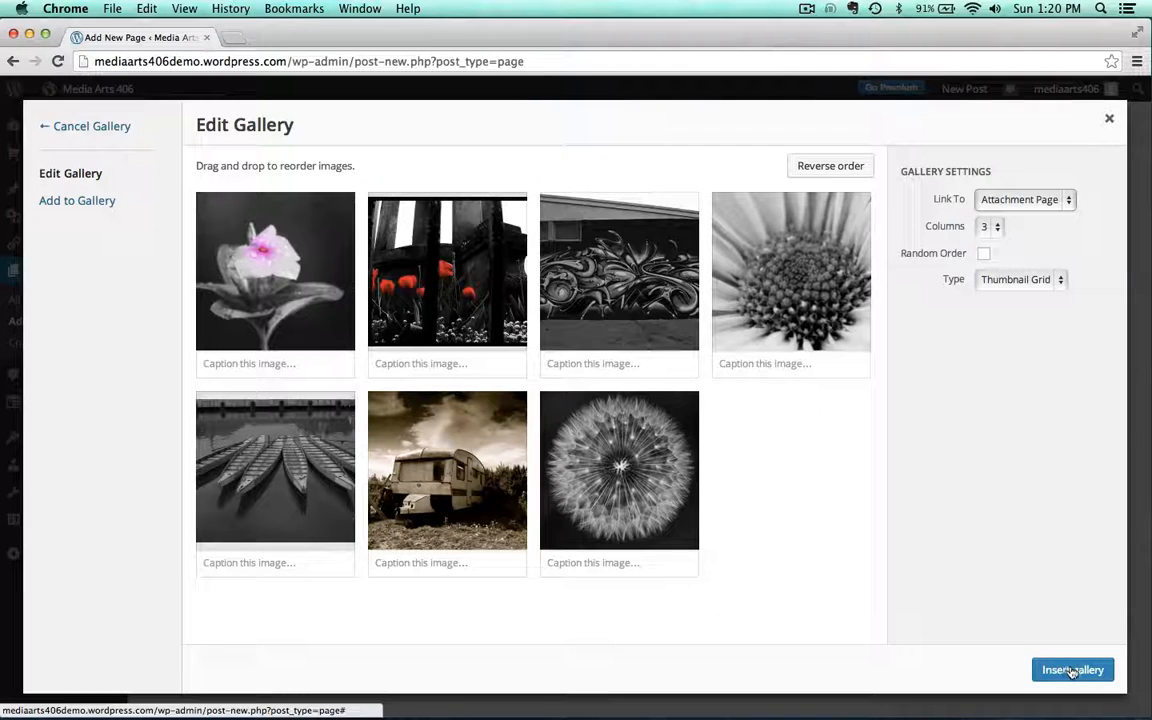
{"action": "left_click", "coordinate": [1040, 668]}
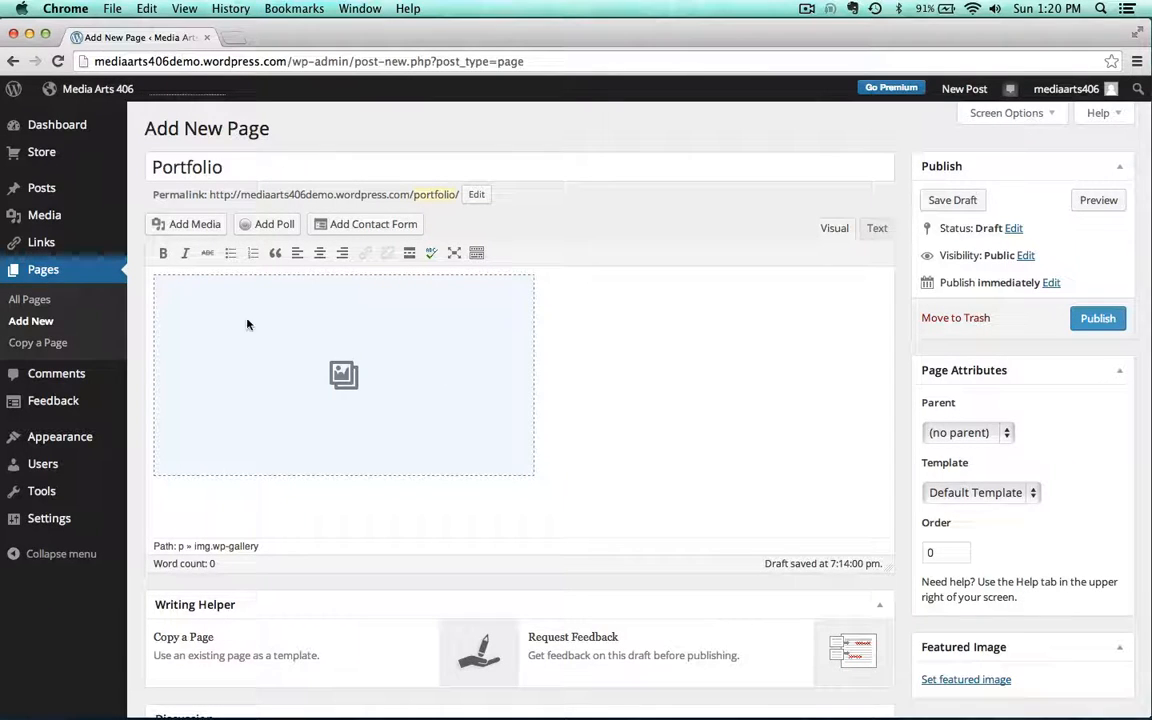
Step: Add 'Here is a video' and the time-lapse YouTube link below the gallery, then publish
{"action": "key", "text": "Return"}
{"action": "type", "text": "Here is a video"}
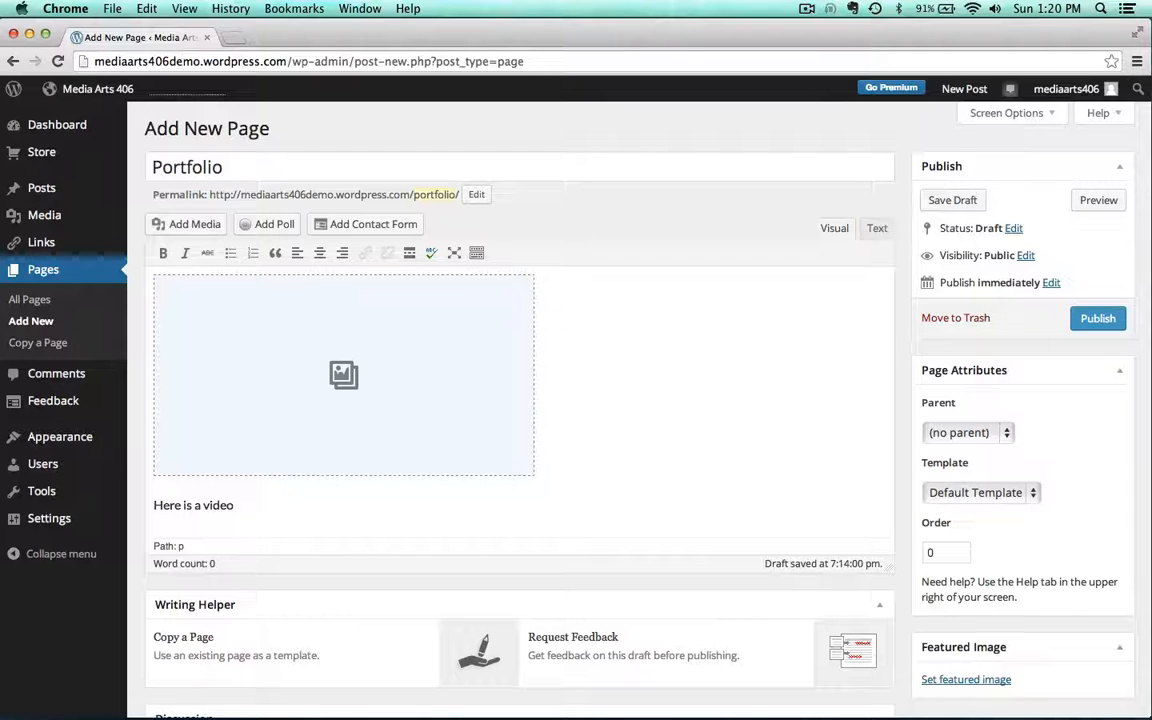
{"action": "key", "text": "Return"}
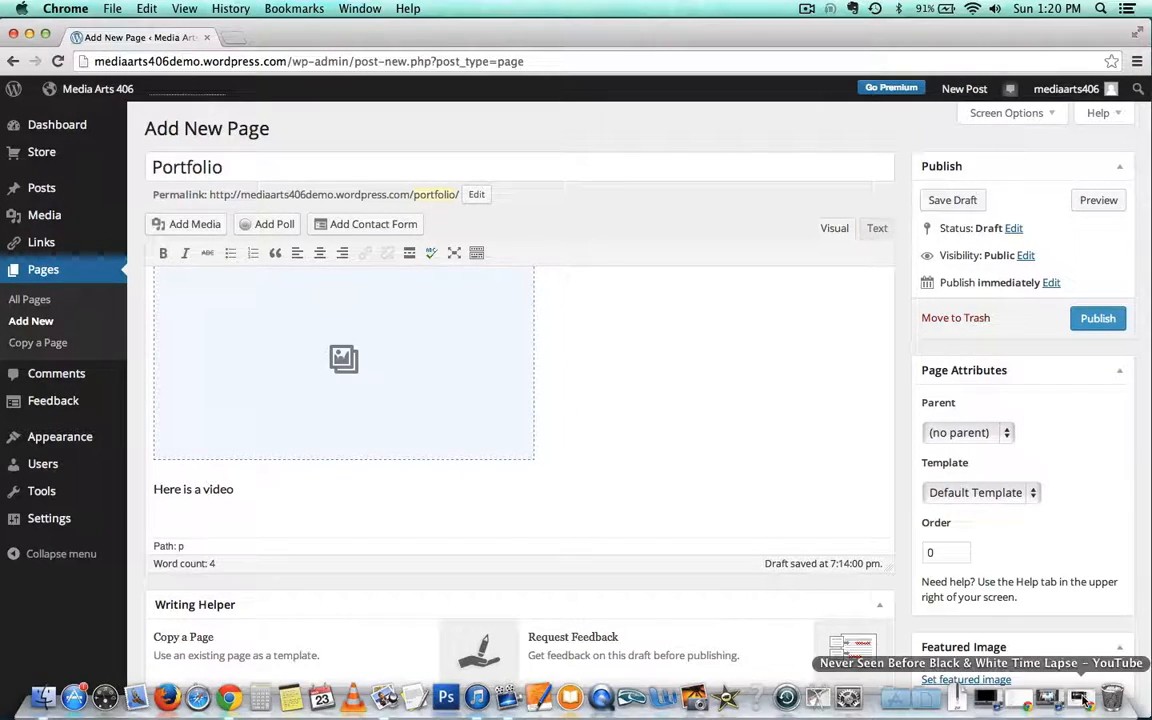
{"action": "left_click", "coordinate": [982, 700]}
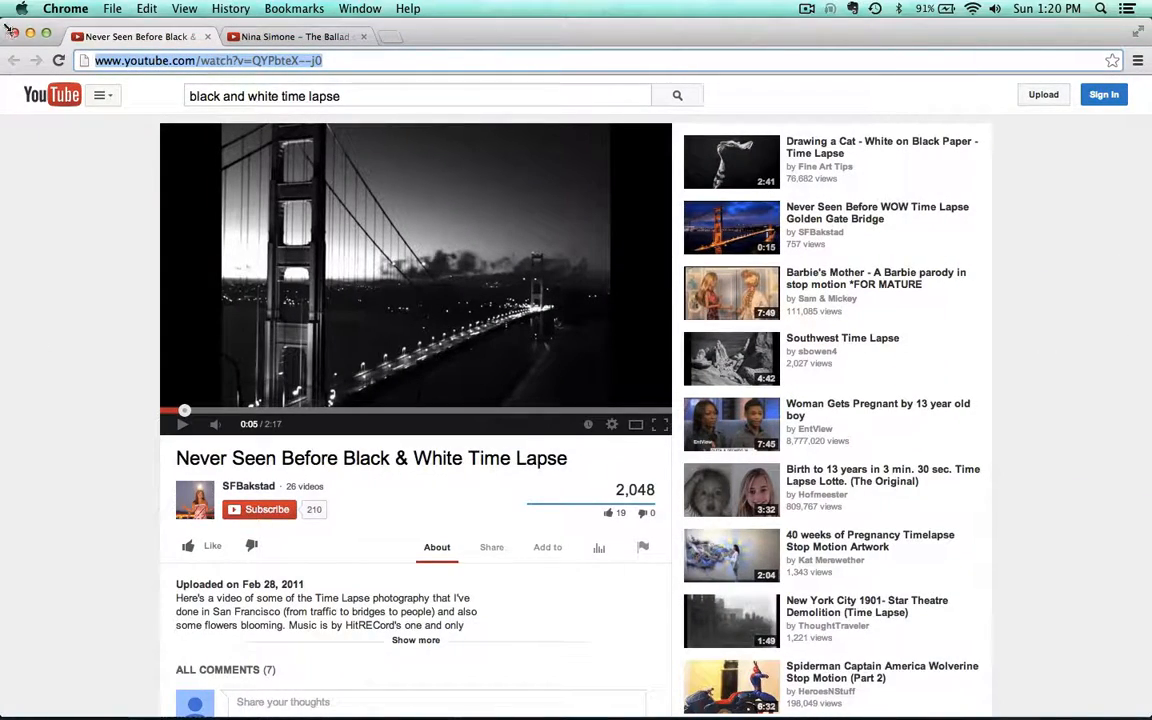
{"action": "left_click", "coordinate": [31, 35]}
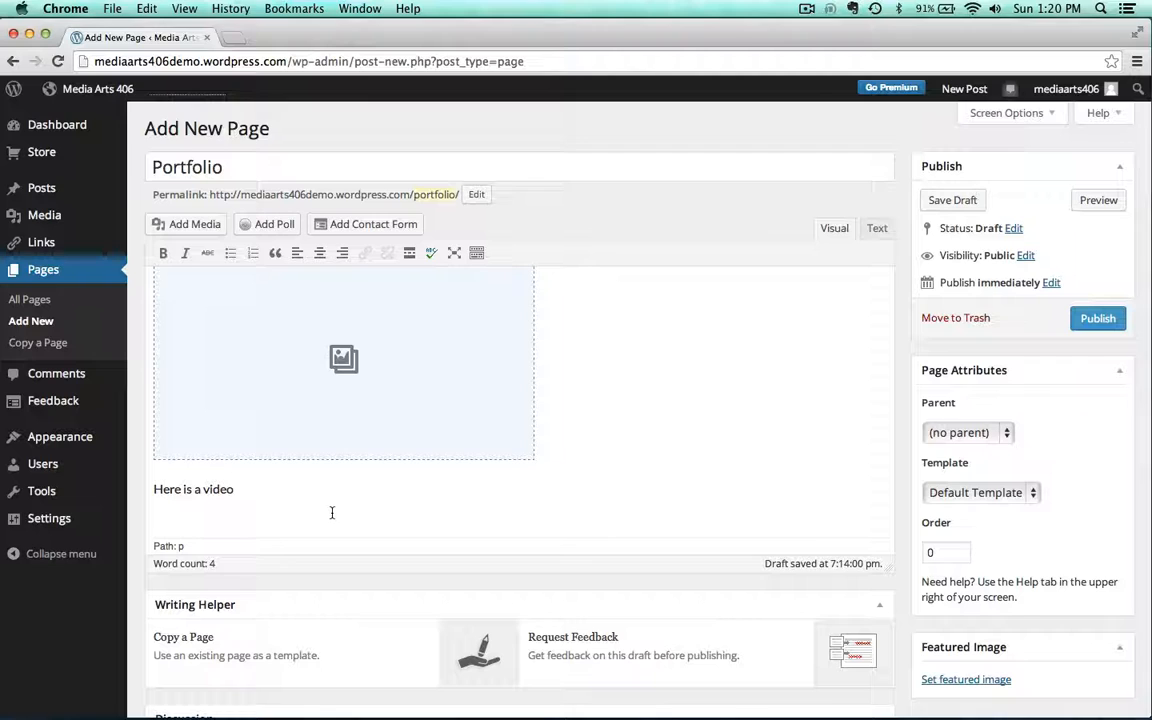
{"action": "key", "text": "super+v"}
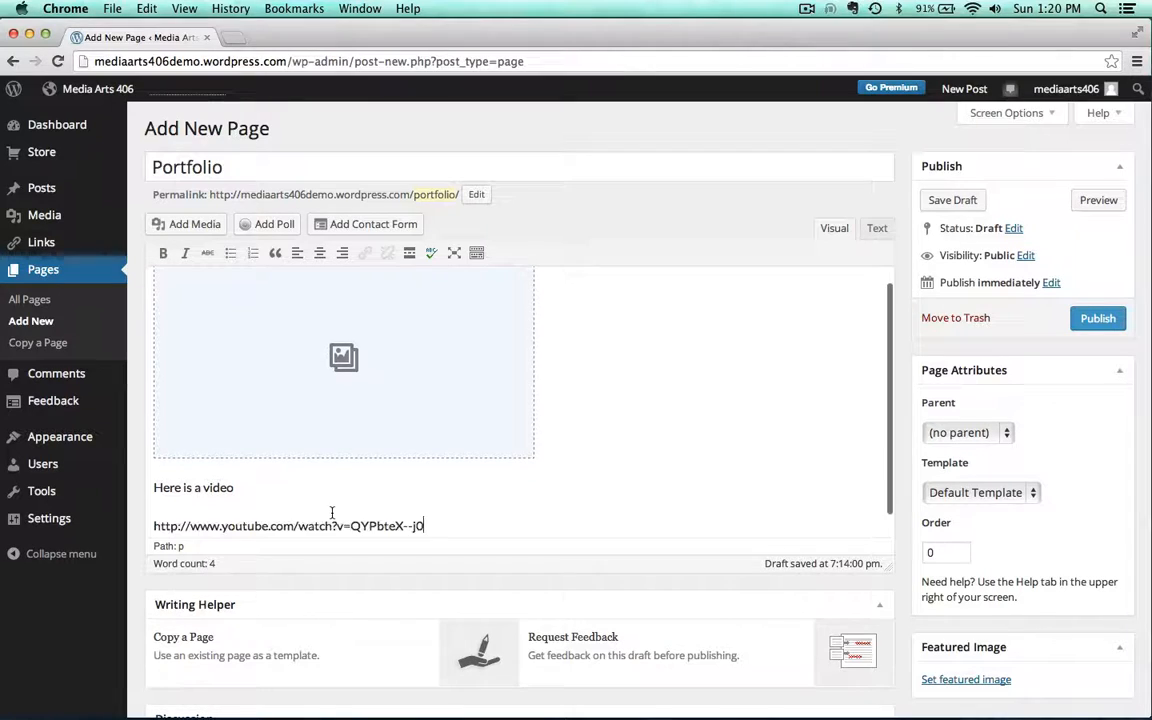
{"action": "left_click", "coordinate": [1098, 319]}
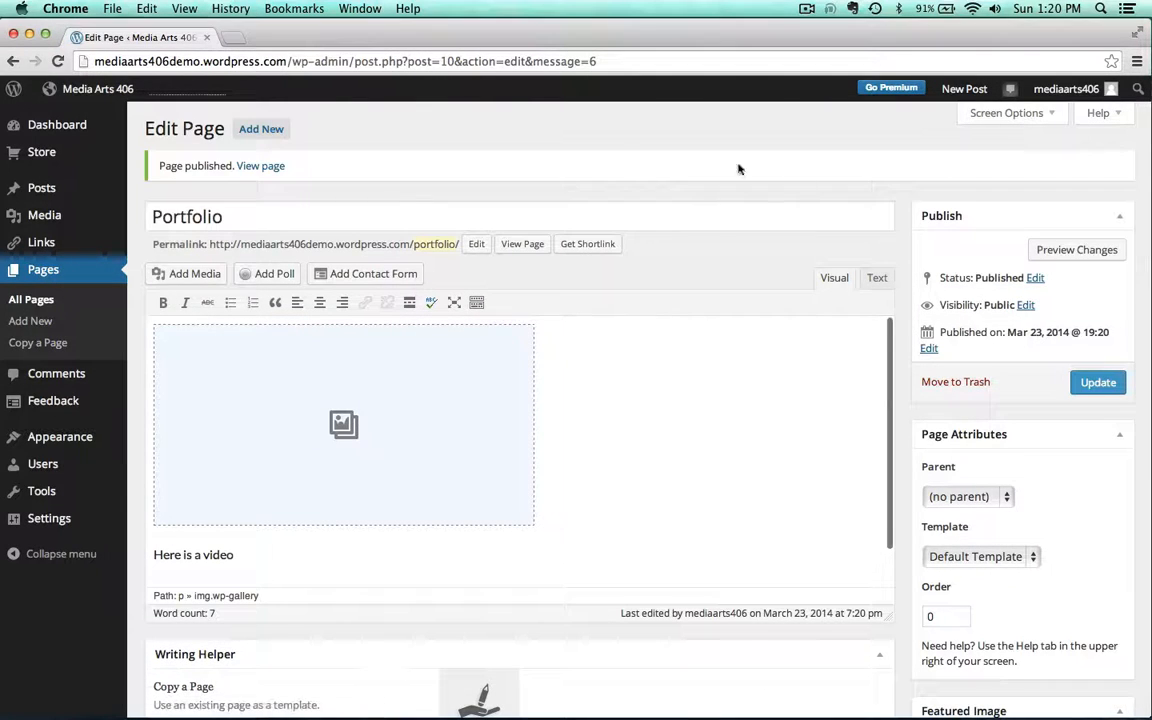
Step: View the published Portfolio page and step through its gallery images in the carousel
{"action": "left_click", "coordinate": [260, 166]}
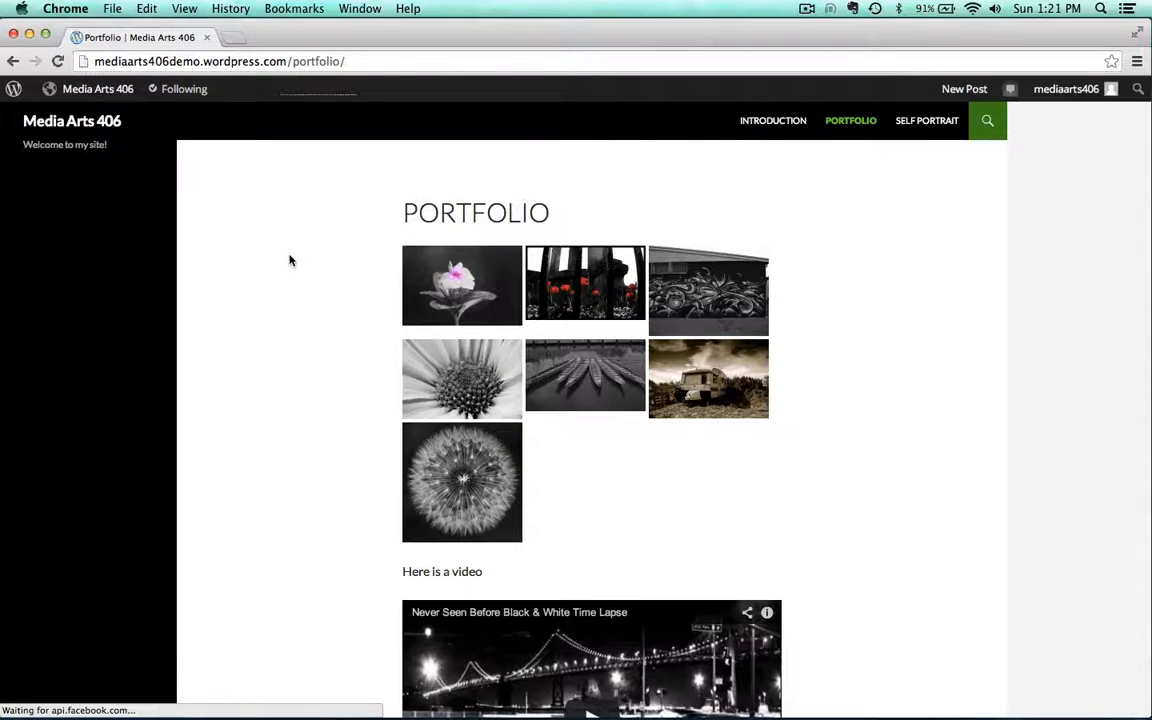
{"action": "scroll", "coordinate": [331, 301], "scroll_direction": "down", "scroll_amount": 3}
{"action": "scroll", "coordinate": [331, 301], "scroll_direction": "up", "scroll_amount": 3}
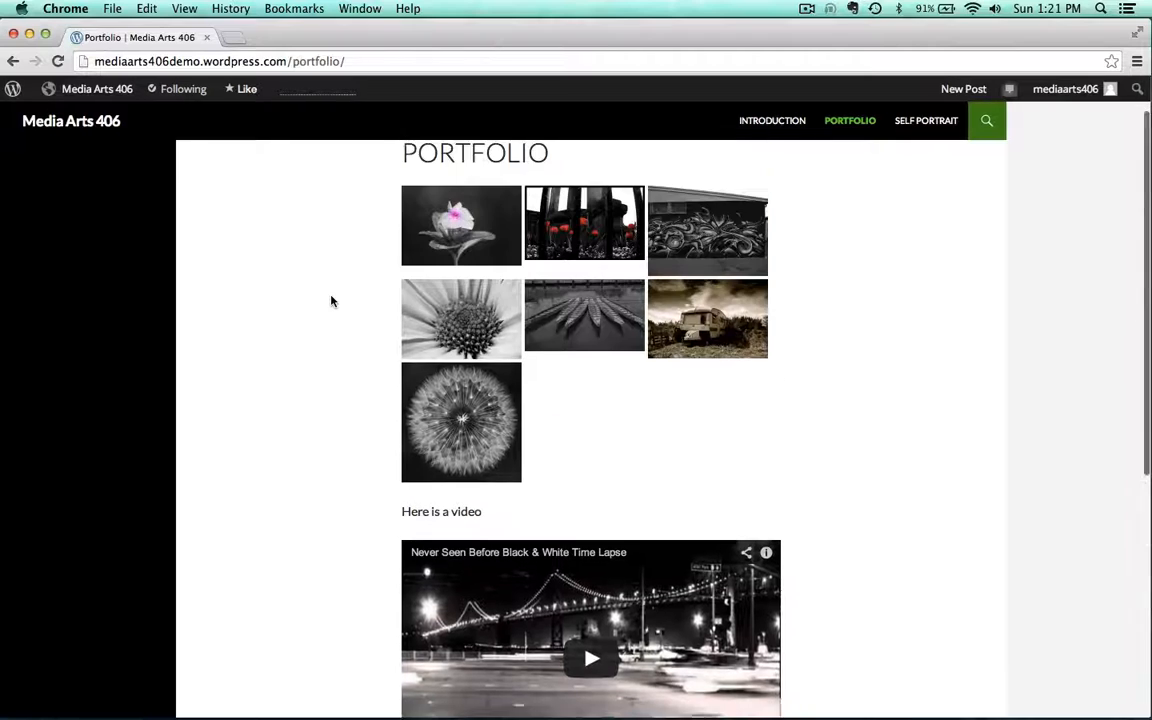
{"action": "left_click", "coordinate": [478, 289]}
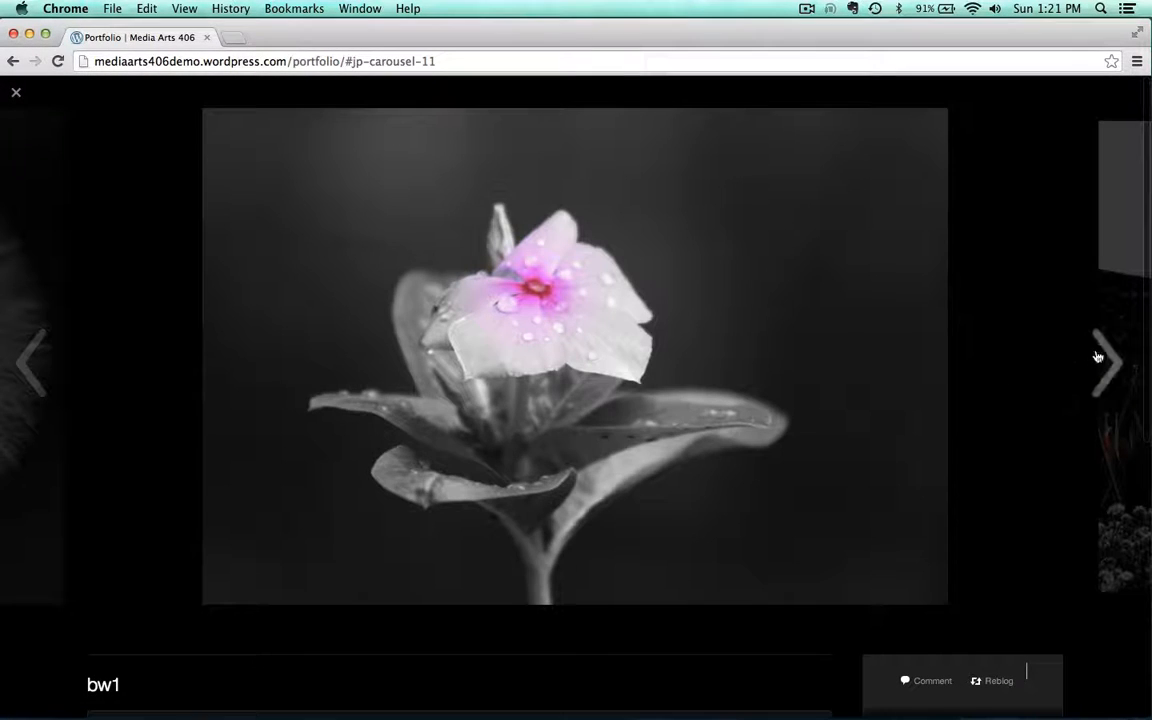
{"action": "left_click", "coordinate": [1102, 358]}
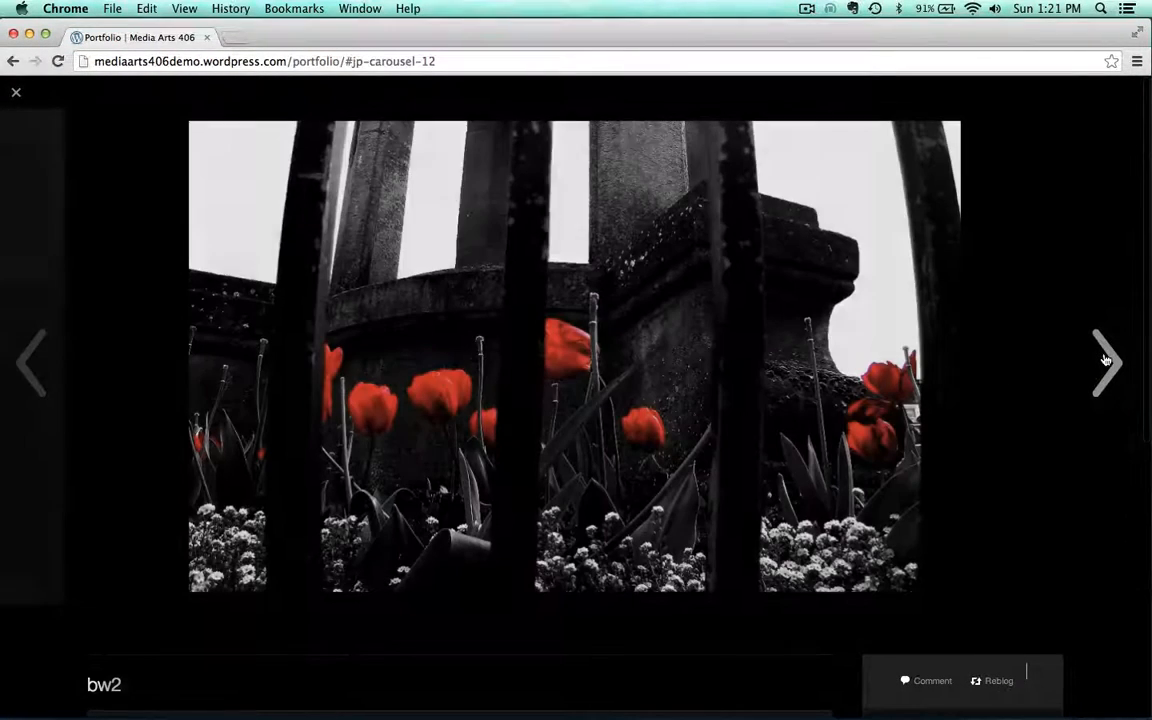
{"action": "left_click", "coordinate": [1105, 360]}
{"action": "left_click", "coordinate": [1105, 360]}
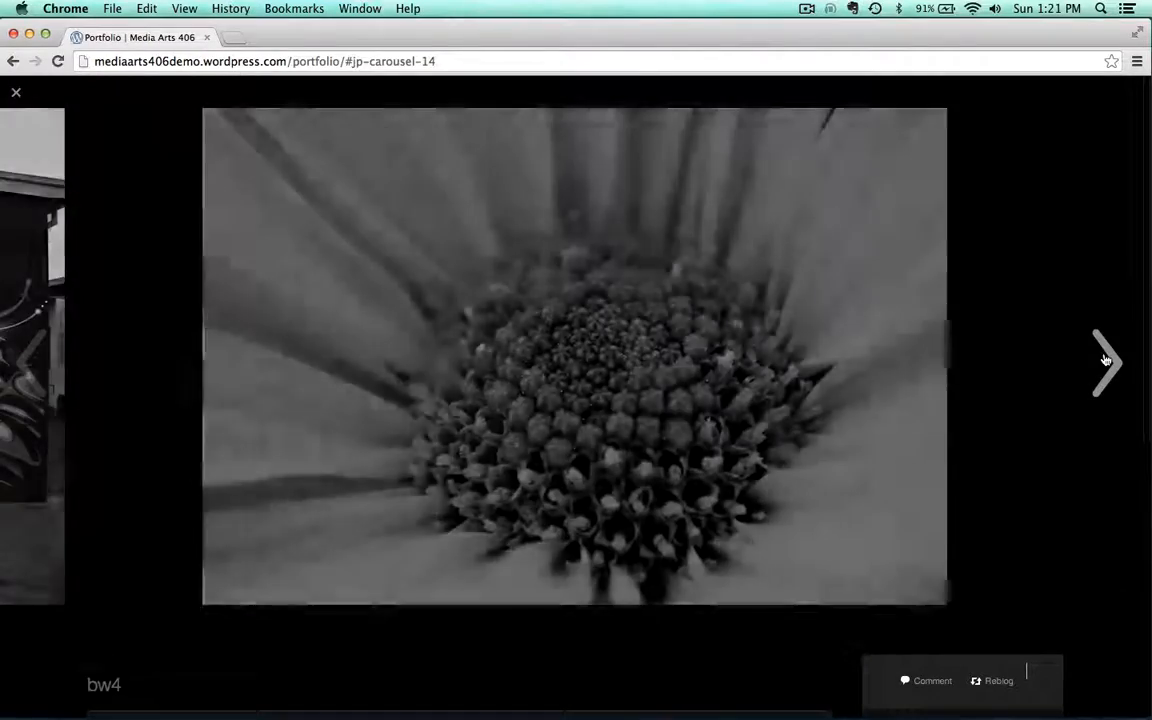
{"action": "left_click", "coordinate": [131, 234]}
Step: Scroll through the live page's embedded time-lapse video, then reopen Portfolio in the editor
{"action": "scroll", "coordinate": [285, 481], "scroll_direction": "down", "scroll_amount": 5}
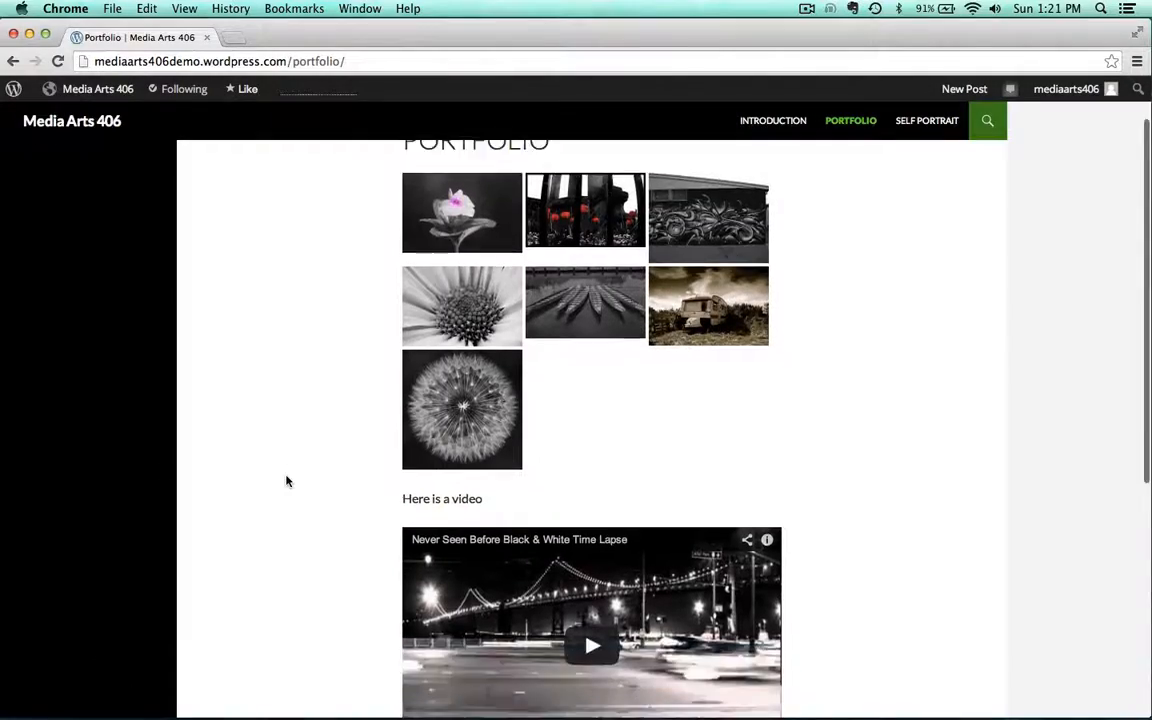
{"action": "scroll", "coordinate": [300, 583], "scroll_direction": "down", "scroll_amount": 3}
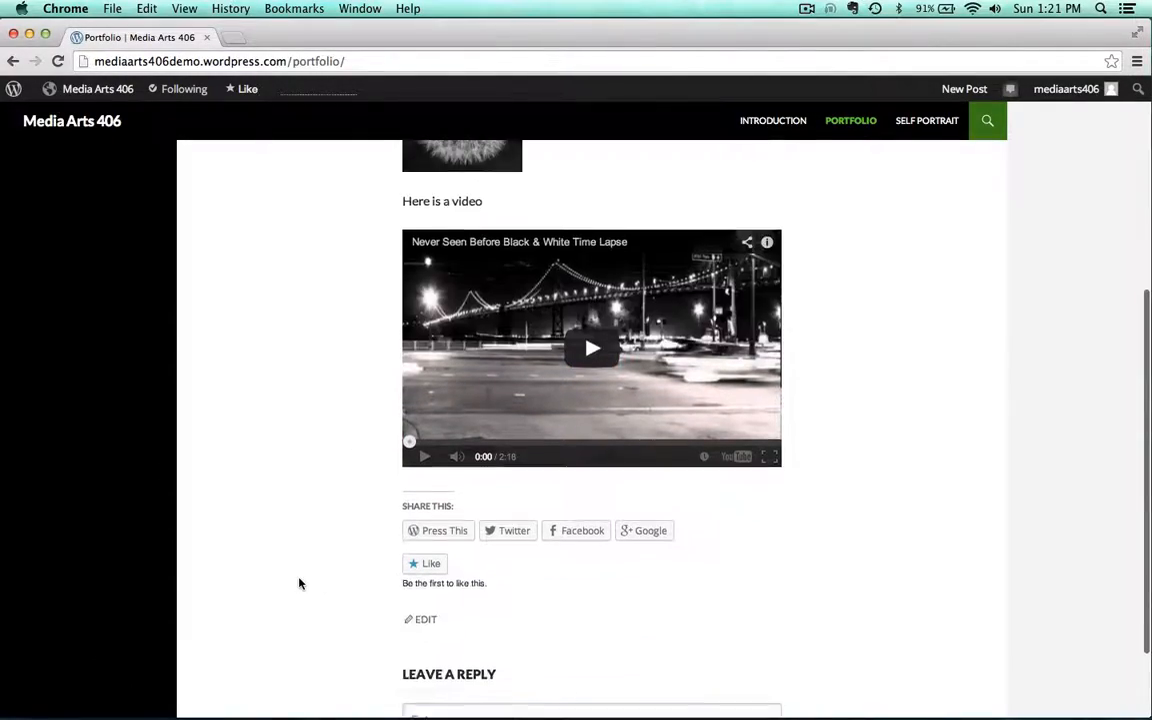
{"action": "scroll", "coordinate": [300, 583], "scroll_direction": "up", "scroll_amount": 2}
{"action": "scroll", "coordinate": [298, 583], "scroll_direction": "down", "scroll_amount": 4}
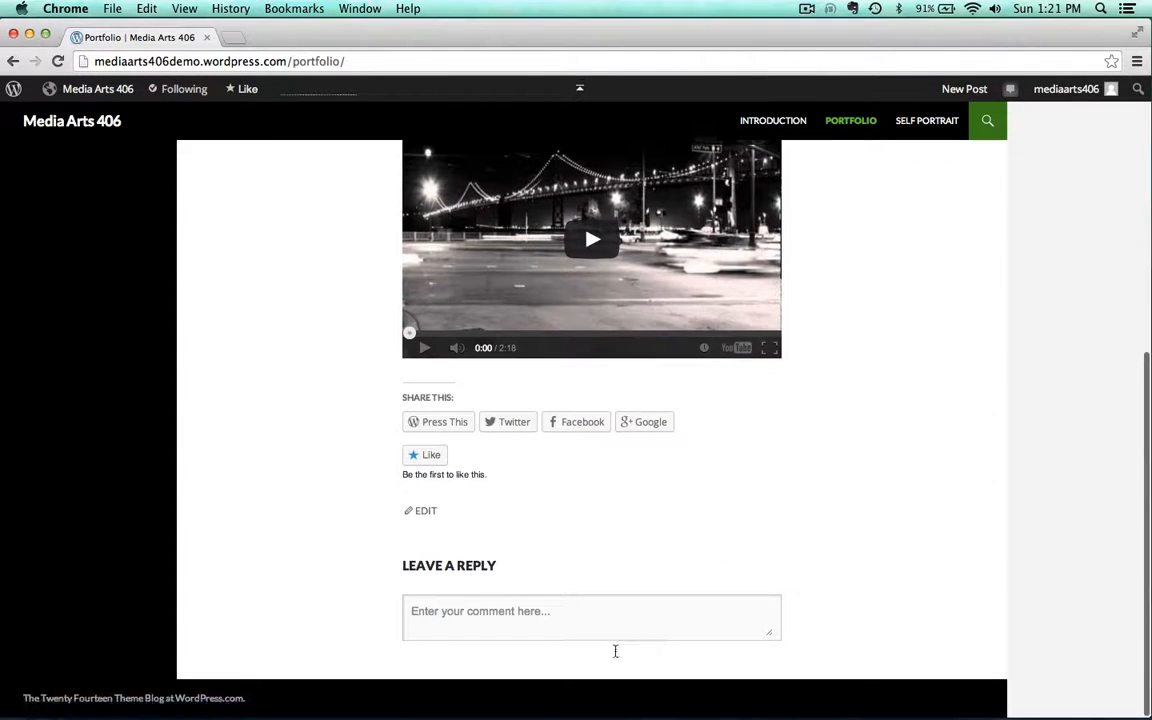
{"action": "scroll", "coordinate": [291, 348], "scroll_direction": "up", "scroll_amount": 7}
{"action": "scroll", "coordinate": [291, 348], "scroll_direction": "up", "scroll_amount": 3}
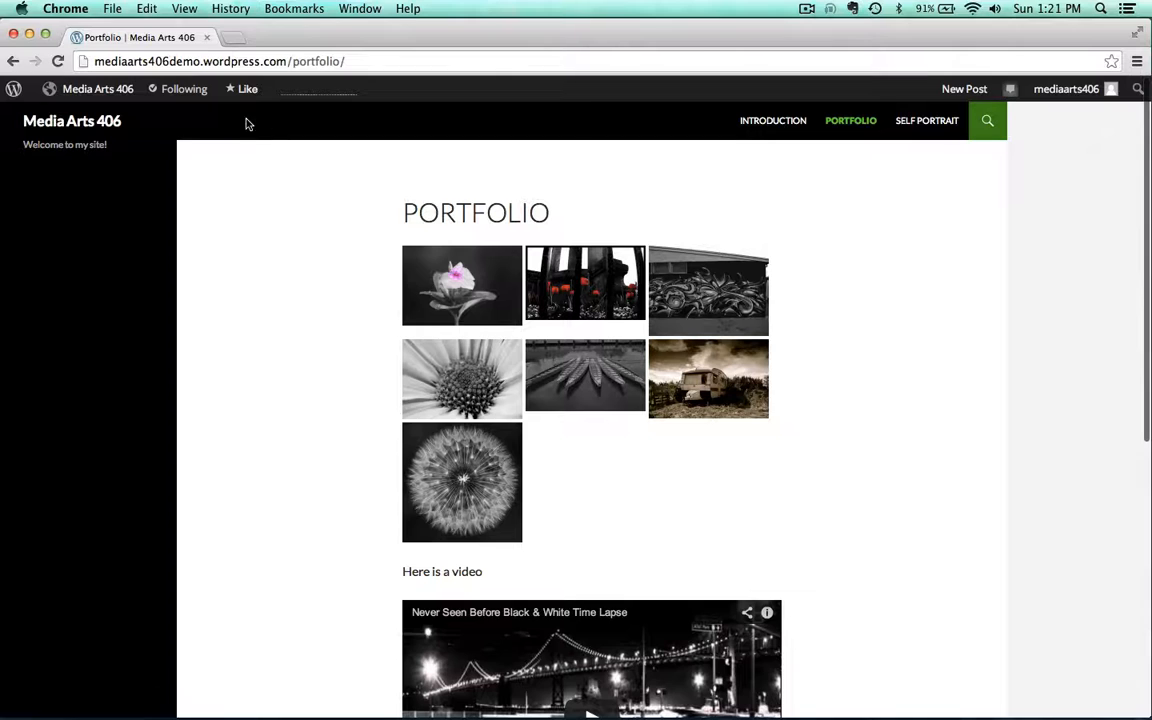
{"action": "mouse_move", "coordinate": [129, 88]}
{"action": "left_click", "coordinate": [58, 137]}
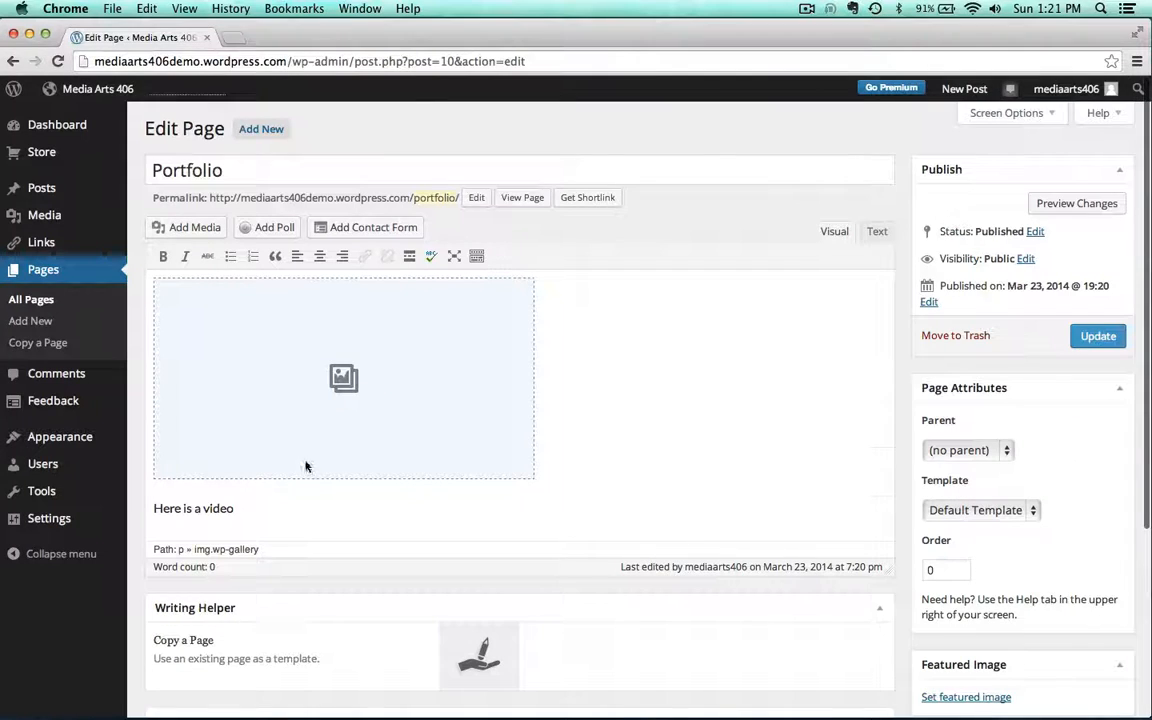
Step: Drag the gallery below the YouTube link, separate them with a new line, and update the page
{"action": "left_click_drag", "start_coordinate": [207, 371], "coordinate": [191, 533]}
{"action": "left_click", "coordinate": [434, 321]}
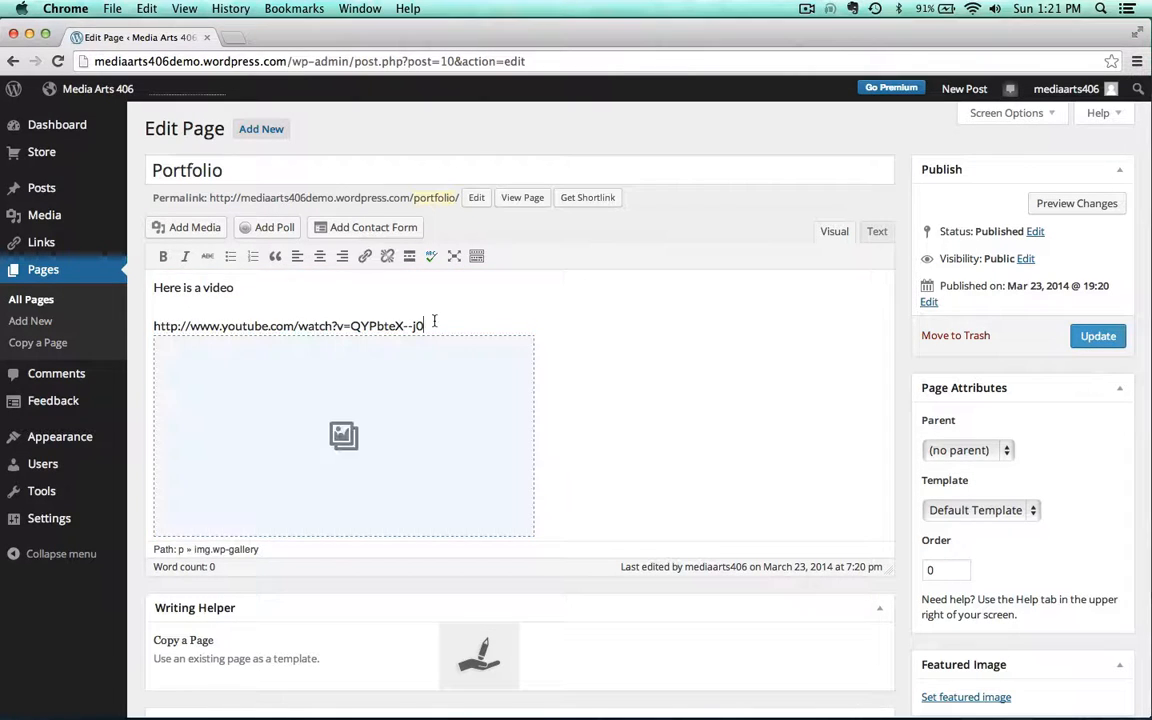
{"action": "key", "text": "Return"}
{"action": "scroll", "coordinate": [602, 345], "scroll_direction": "down", "scroll_amount": 2}
{"action": "scroll", "coordinate": [700, 300], "scroll_direction": "up", "scroll_amount": 2}
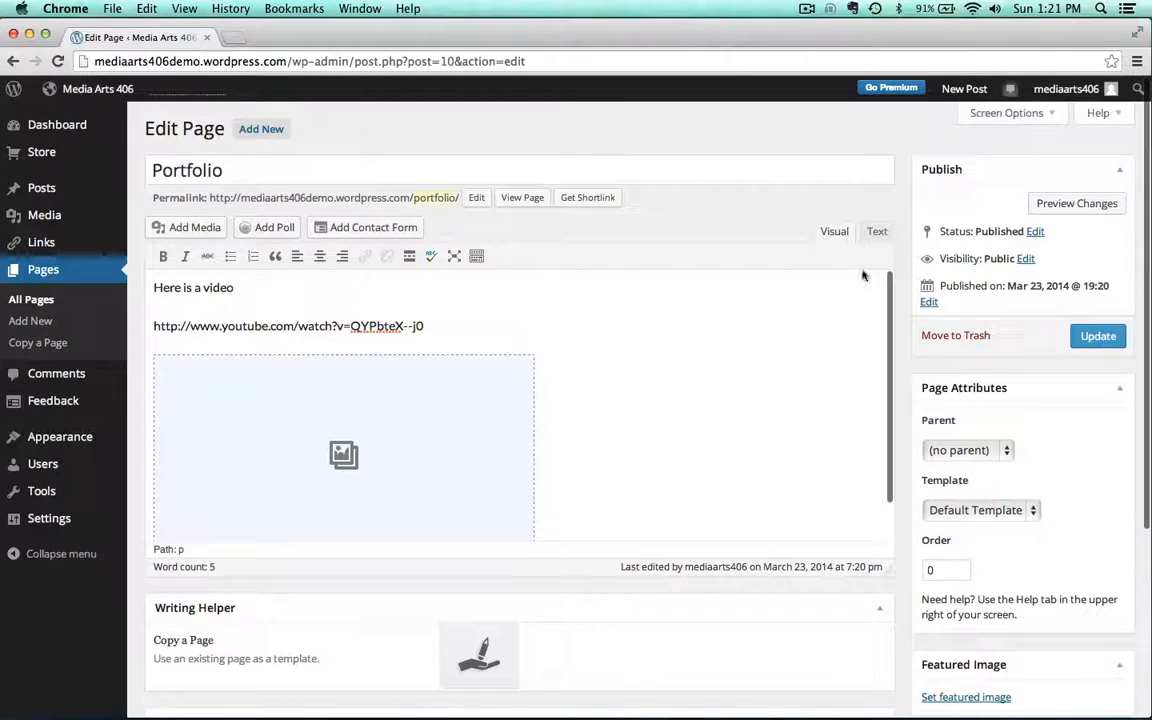
{"action": "left_click", "coordinate": [1098, 336]}
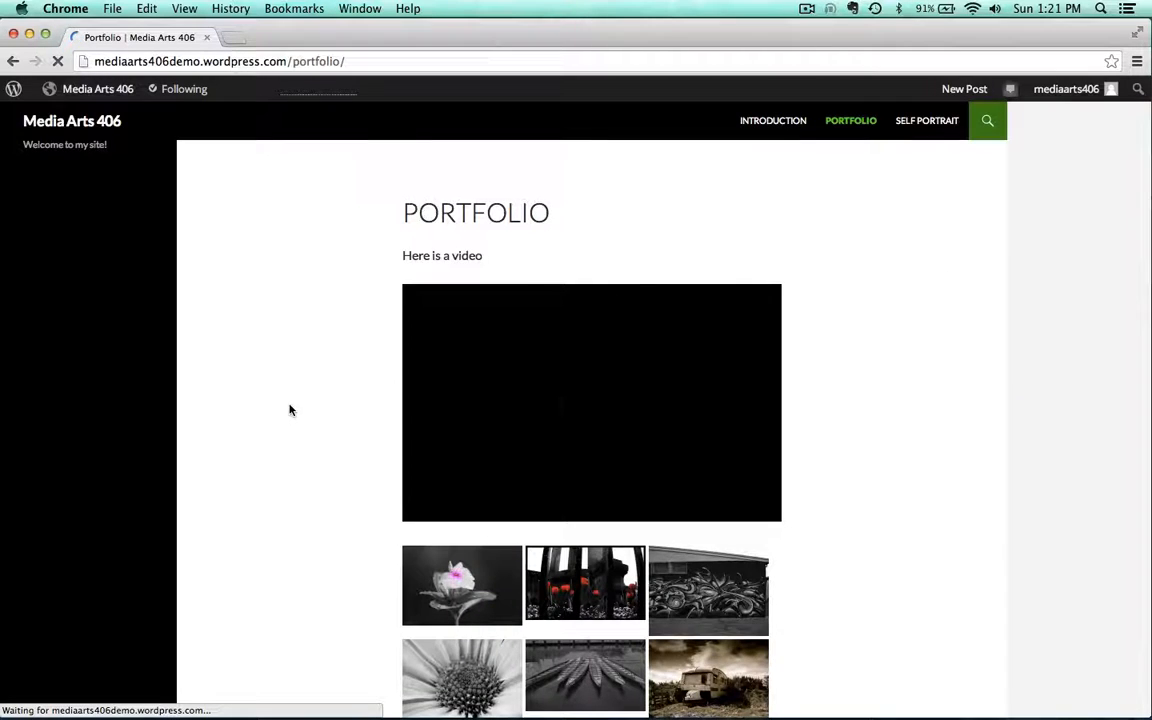
{"action": "scroll", "coordinate": [291, 409], "scroll_direction": "down", "scroll_amount": 4}
{"action": "scroll", "coordinate": [289, 407], "scroll_direction": "down", "scroll_amount": 2}
{"action": "scroll", "coordinate": [288, 406], "scroll_direction": "up", "scroll_amount": 3}
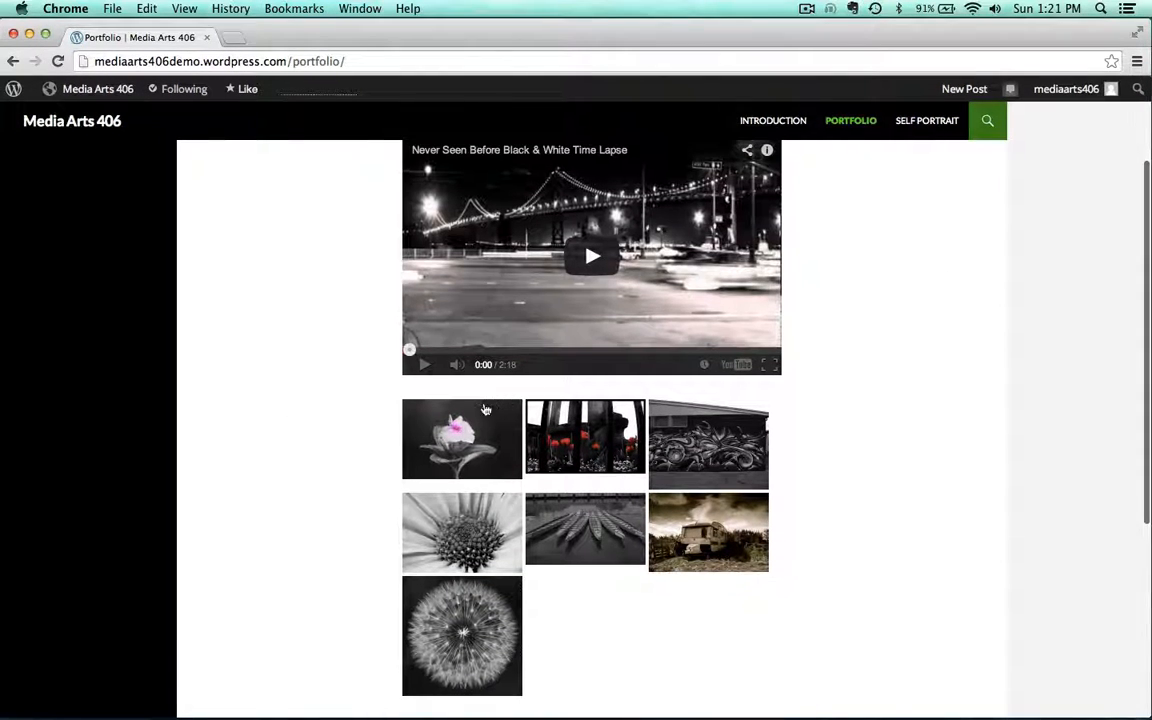
{"action": "mouse_move", "coordinate": [95, 89]}
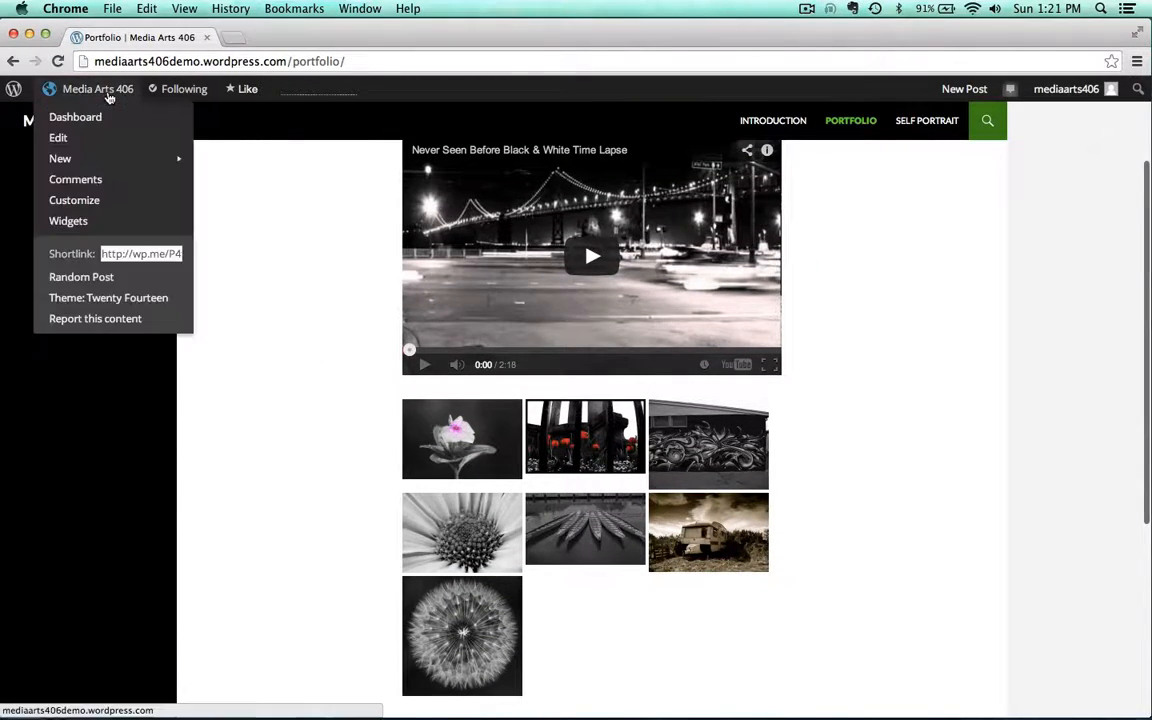
{"action": "left_click", "coordinate": [95, 136]}
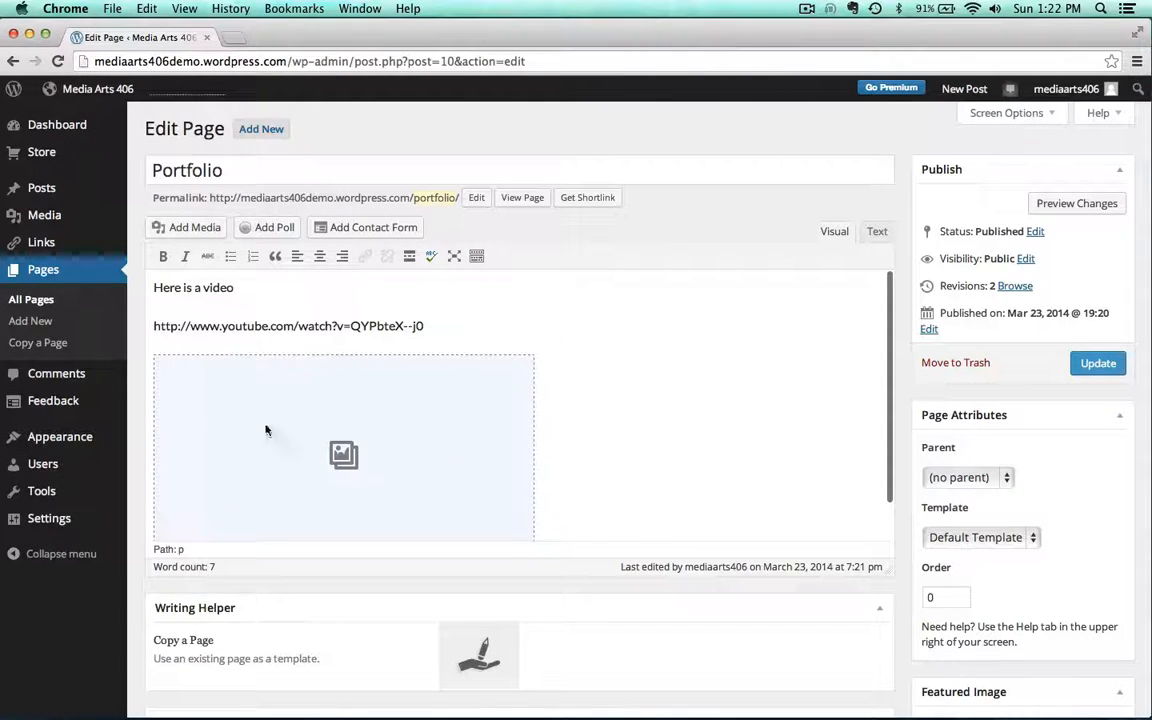
Step: Reorder the Portfolio gallery to dandelion, graffiti, then camper, update the page and view it
{"action": "left_click", "coordinate": [236, 434]}
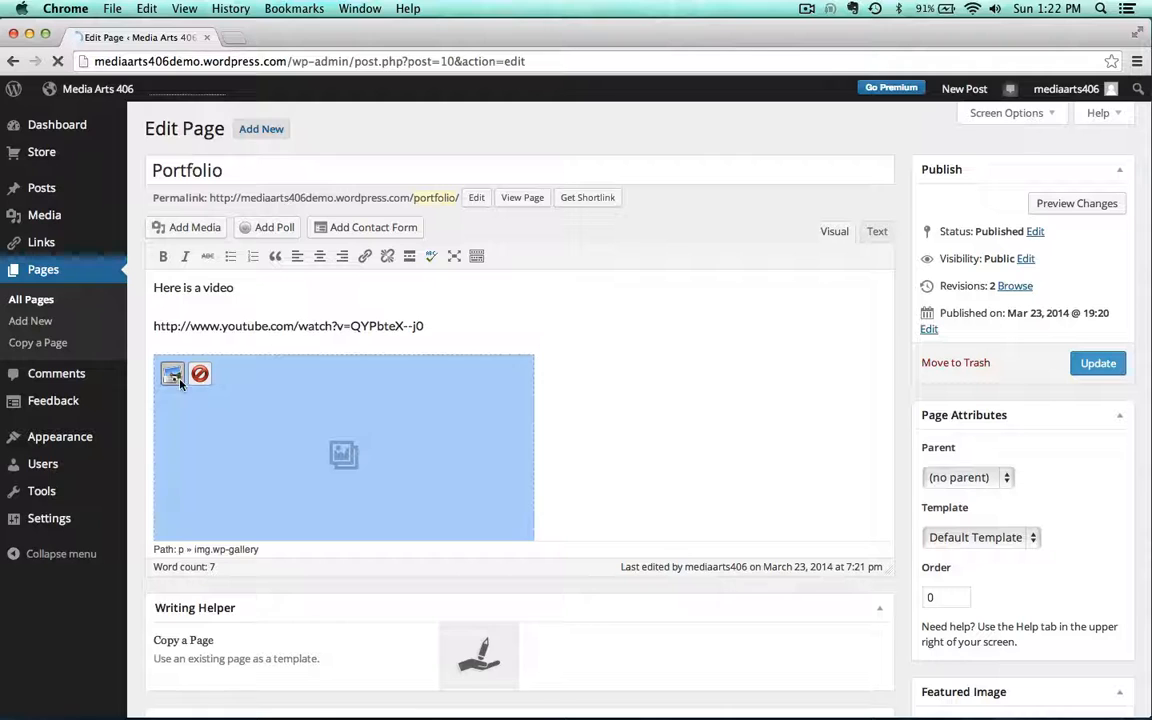
{"action": "left_click", "coordinate": [172, 375]}
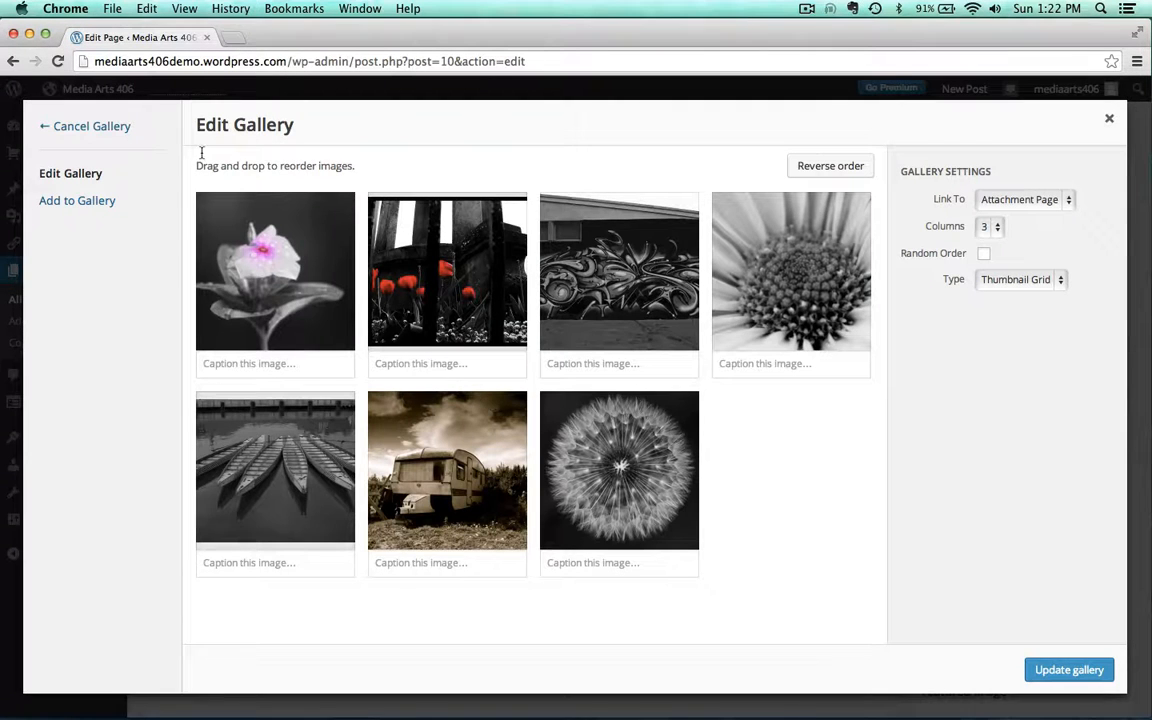
{"action": "left_click_drag", "start_coordinate": [634, 489], "coordinate": [290, 290]}
{"action": "left_click_drag", "start_coordinate": [734, 257], "coordinate": [446, 283]}
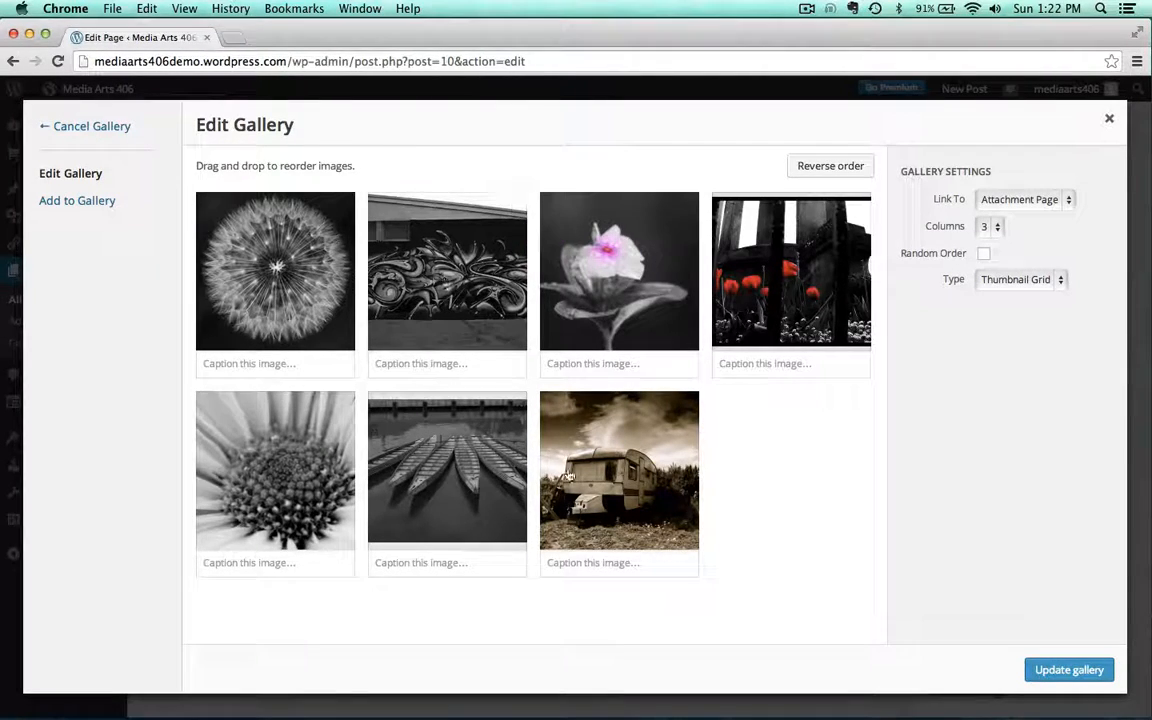
{"action": "left_click_drag", "start_coordinate": [567, 476], "coordinate": [580, 290]}
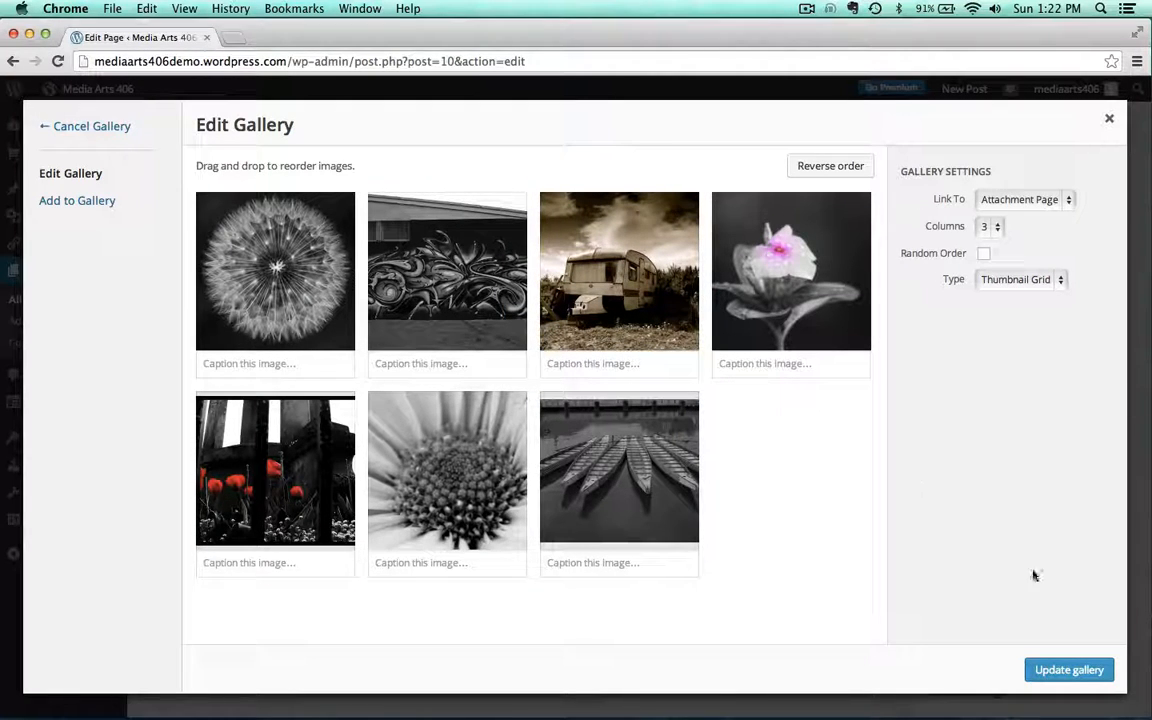
{"action": "left_click", "coordinate": [1069, 670]}
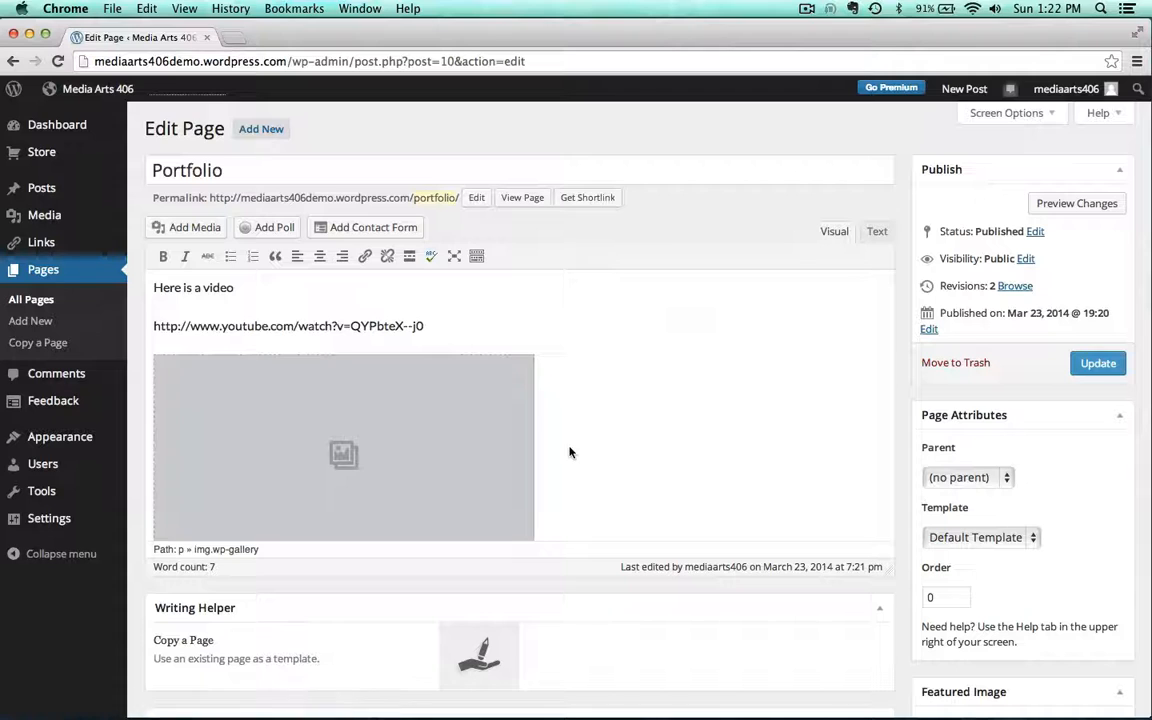
{"action": "left_click", "coordinate": [1096, 364]}
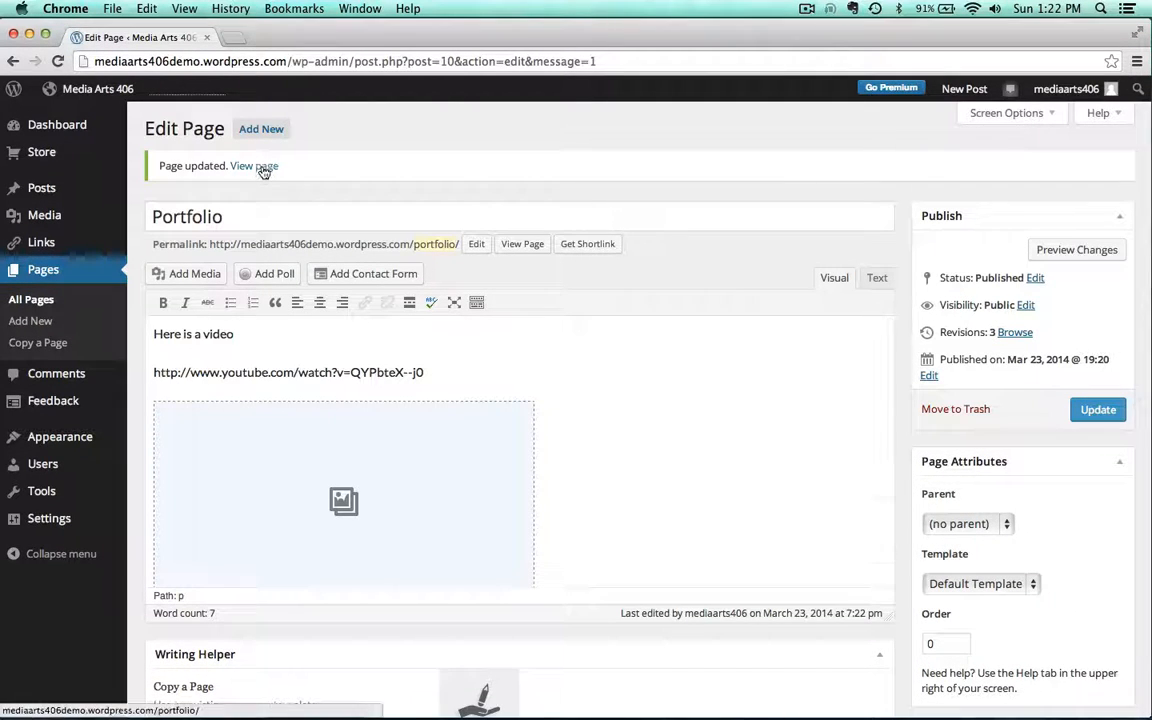
{"action": "left_click", "coordinate": [264, 168]}
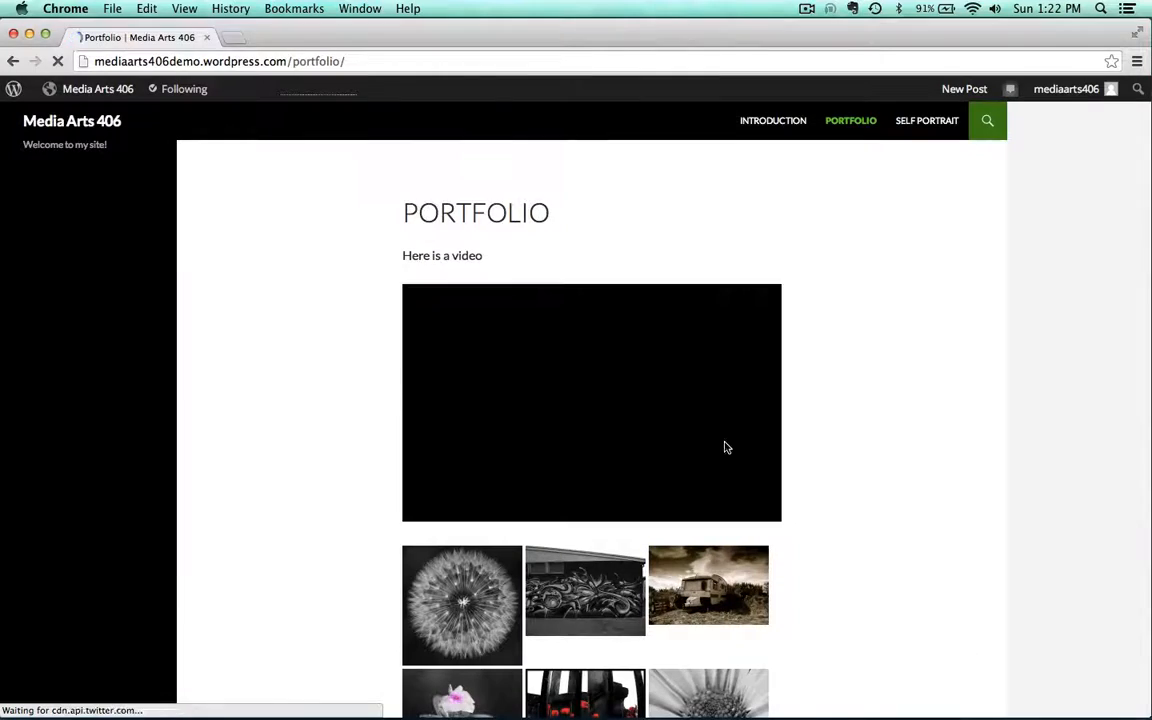
Step: Check the dandelion, graffiti and trailer photos on the live Portfolio page, then reopen it for editing
{"action": "scroll", "coordinate": [494, 549], "scroll_direction": "down", "scroll_amount": 3}
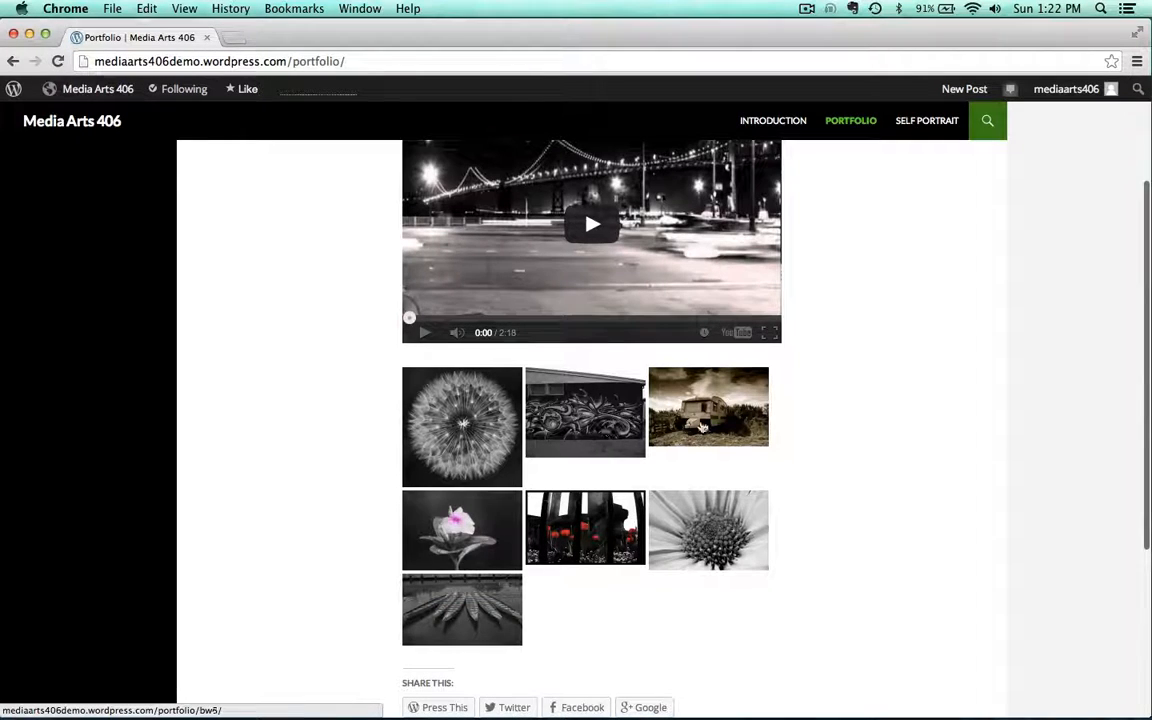
{"action": "scroll", "coordinate": [334, 334], "scroll_direction": "up", "scroll_amount": 3}
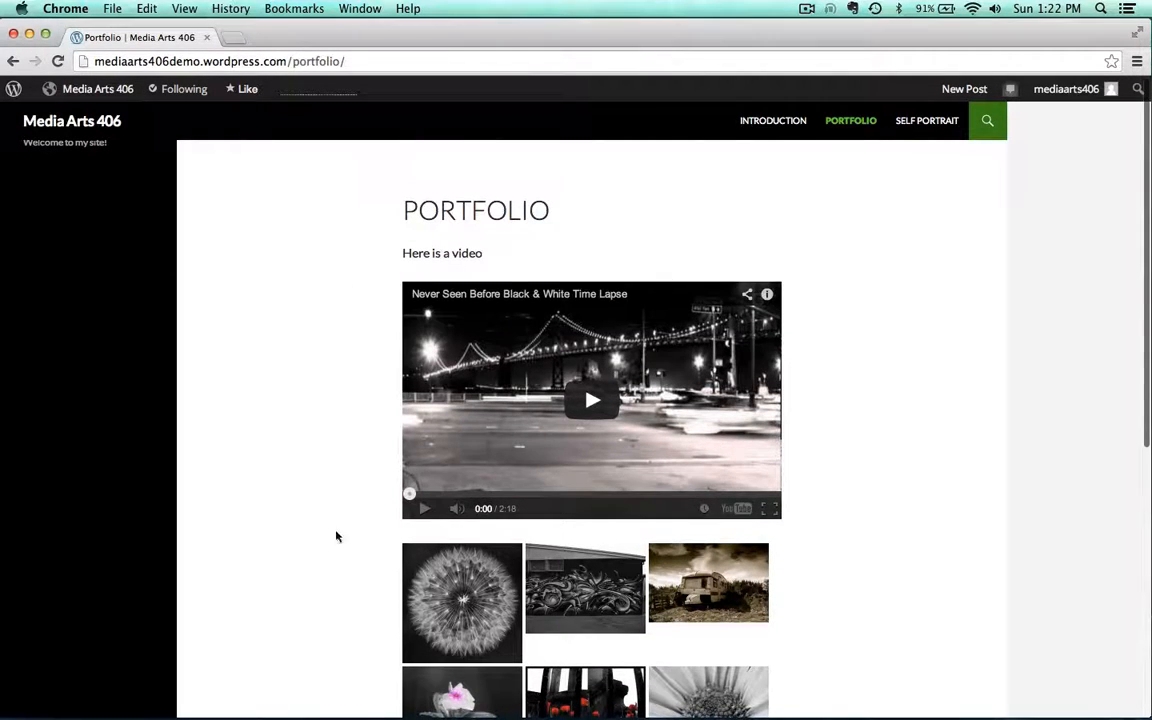
{"action": "scroll", "coordinate": [308, 478], "scroll_direction": "down", "scroll_amount": 3}
{"action": "scroll", "coordinate": [308, 478], "scroll_direction": "up", "scroll_amount": 3}
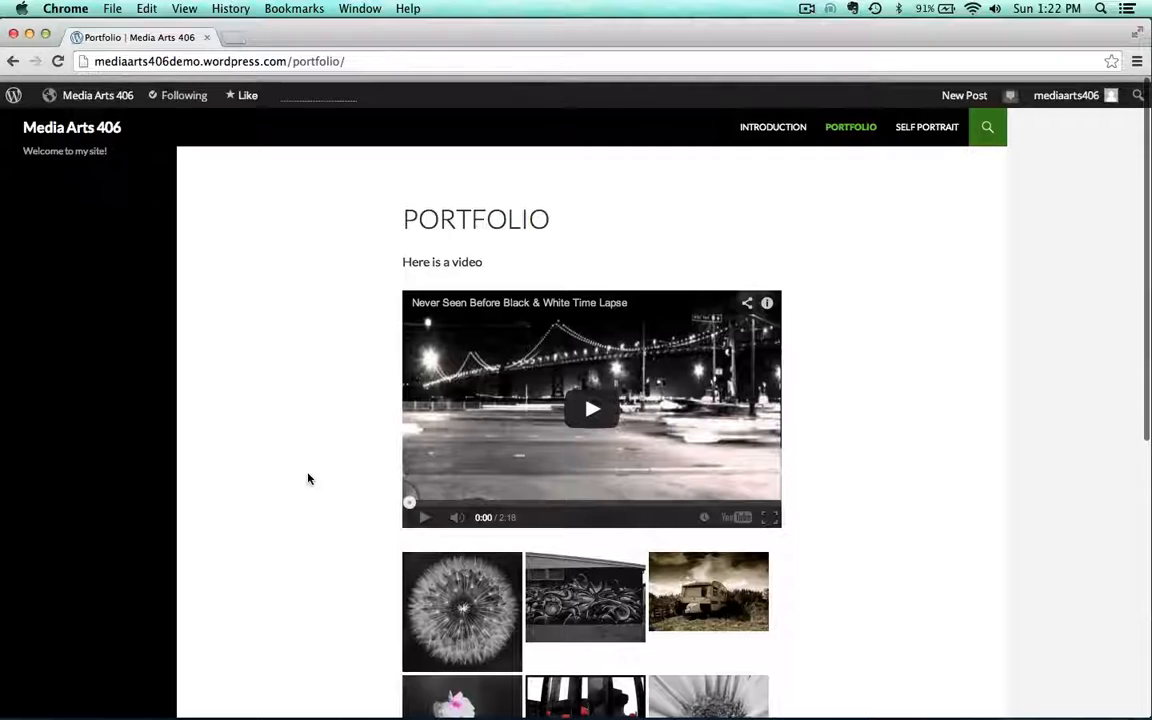
{"action": "mouse_move", "coordinate": [92, 92]}
{"action": "left_click", "coordinate": [73, 139]}
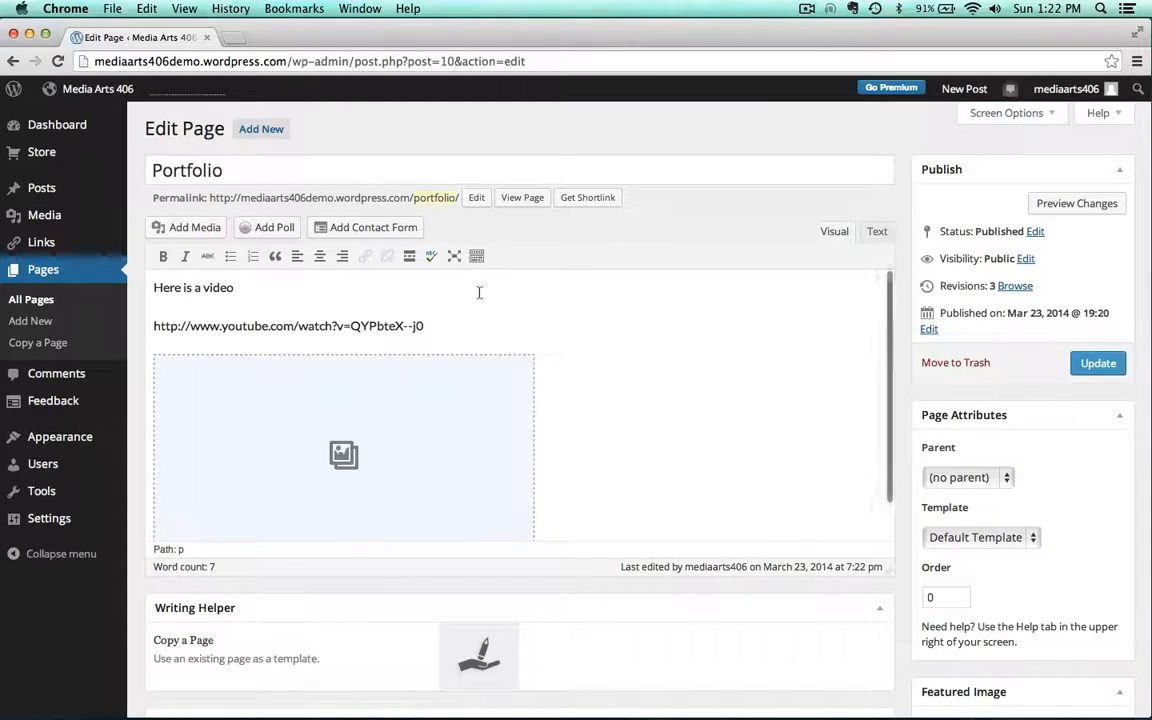
Step: Uncheck Allow comments, Allow trackbacks and pingbacks, and Show likes on the Portfolio page
{"action": "scroll", "coordinate": [663, 507], "scroll_direction": "down", "scroll_amount": 5}
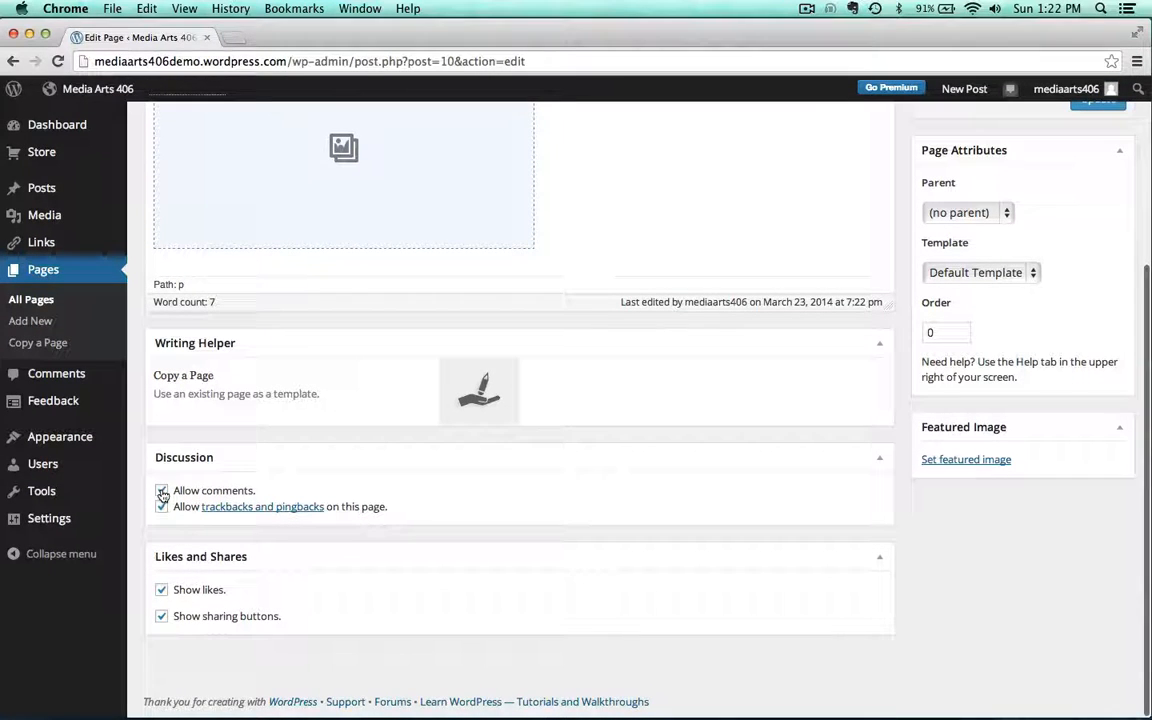
{"action": "left_click", "coordinate": [162, 491]}
{"action": "left_click", "coordinate": [161, 507]}
{"action": "left_click", "coordinate": [162, 590]}
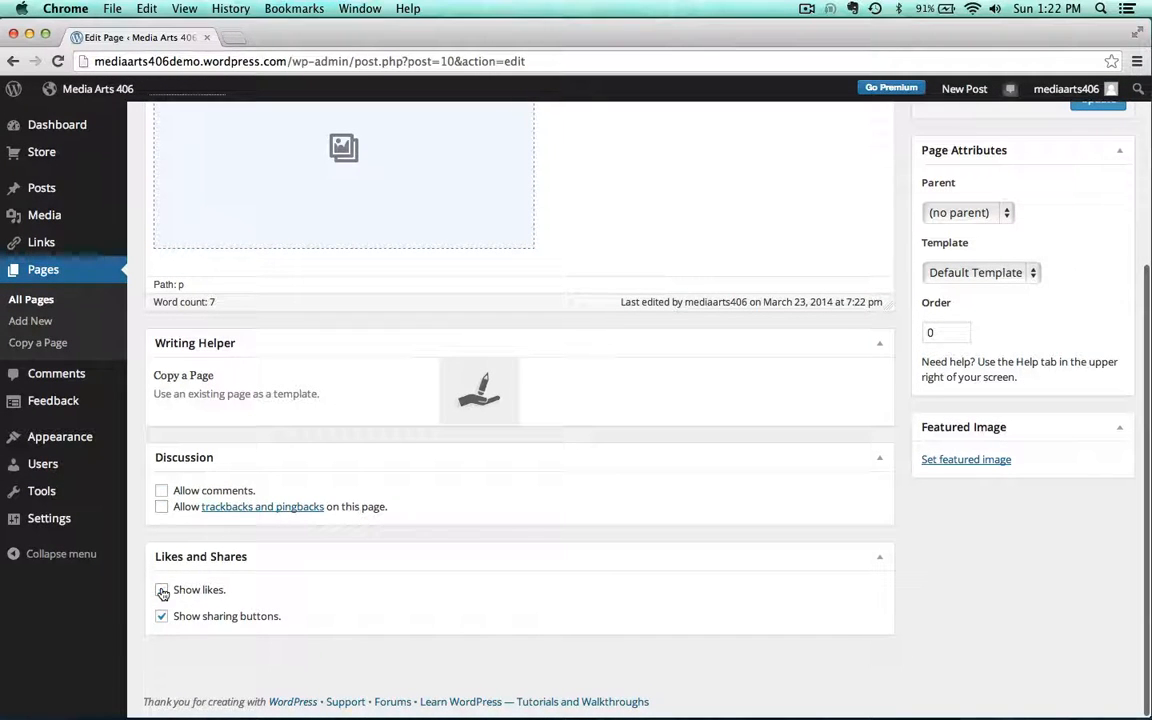
Step: Update the Portfolio page and start a new blank page
{"action": "scroll", "coordinate": [671, 603], "scroll_direction": "up", "scroll_amount": 3}
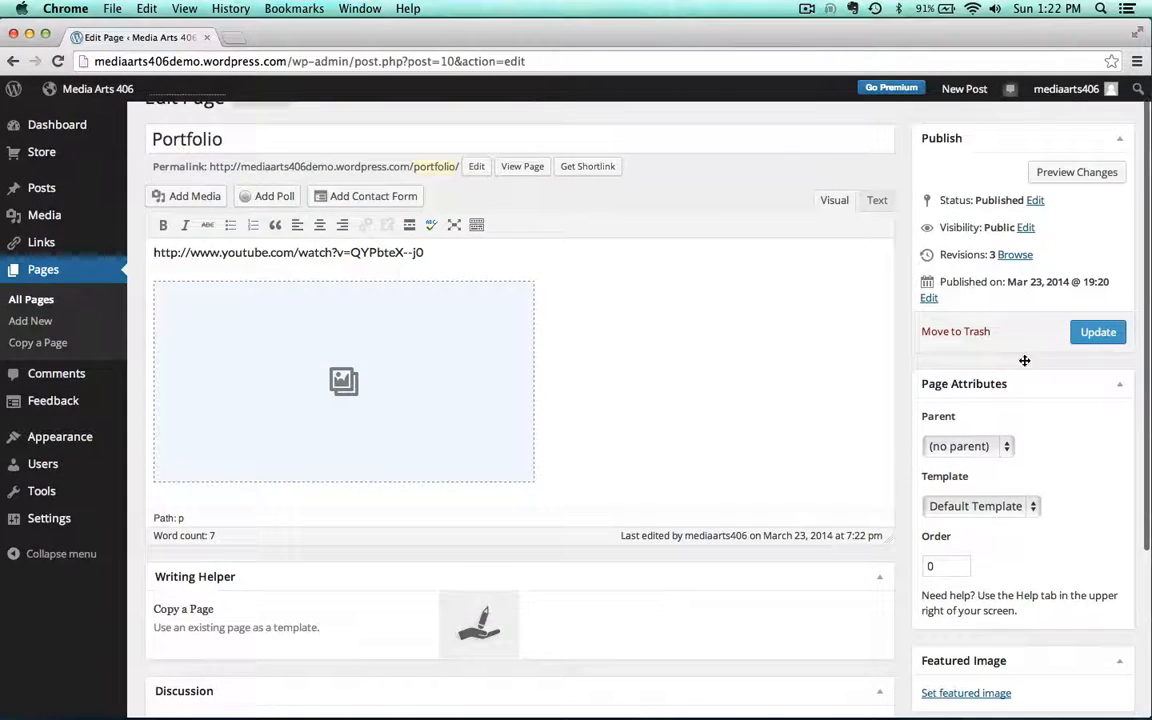
{"action": "left_click", "coordinate": [1097, 332]}
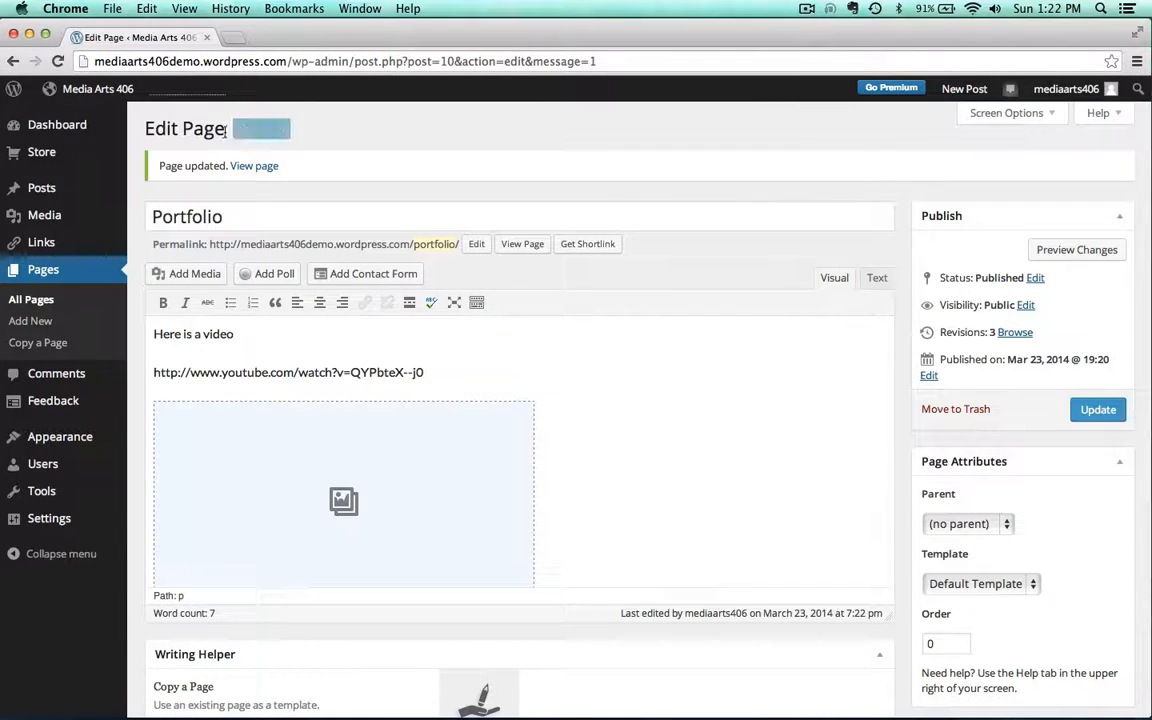
{"action": "left_click", "coordinate": [260, 129]}
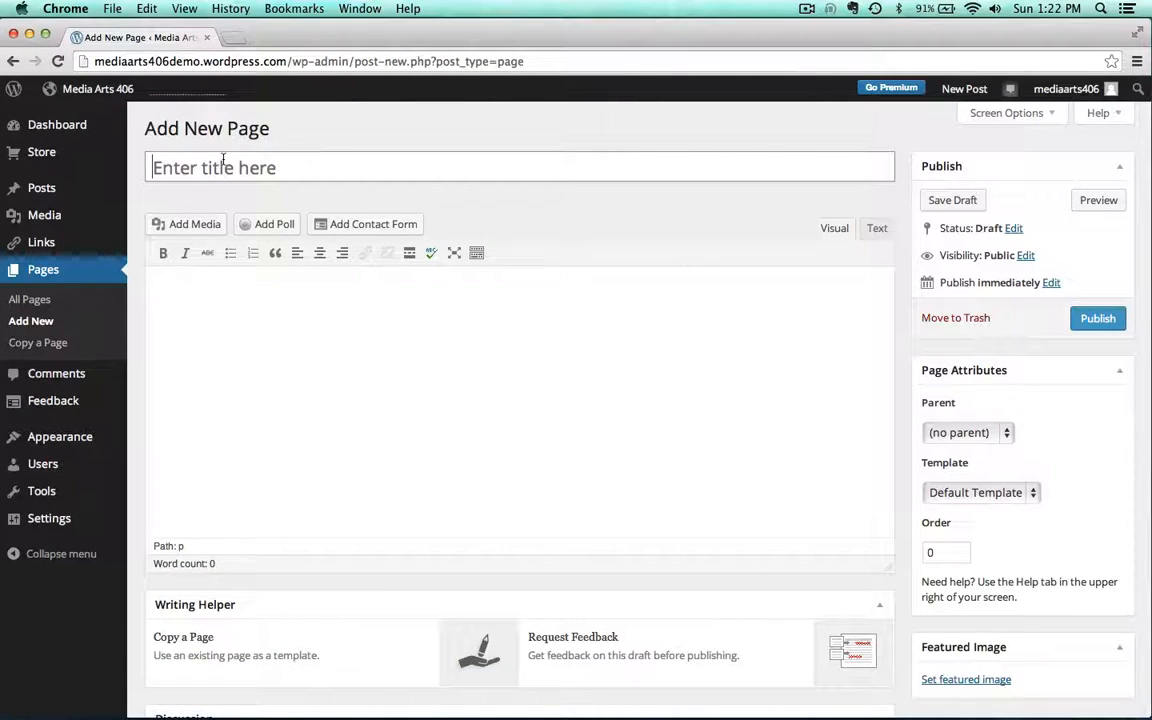
Step: Title the new page 'PDF Demo' and open the media uploader
{"action": "left_click", "coordinate": [223, 160]}
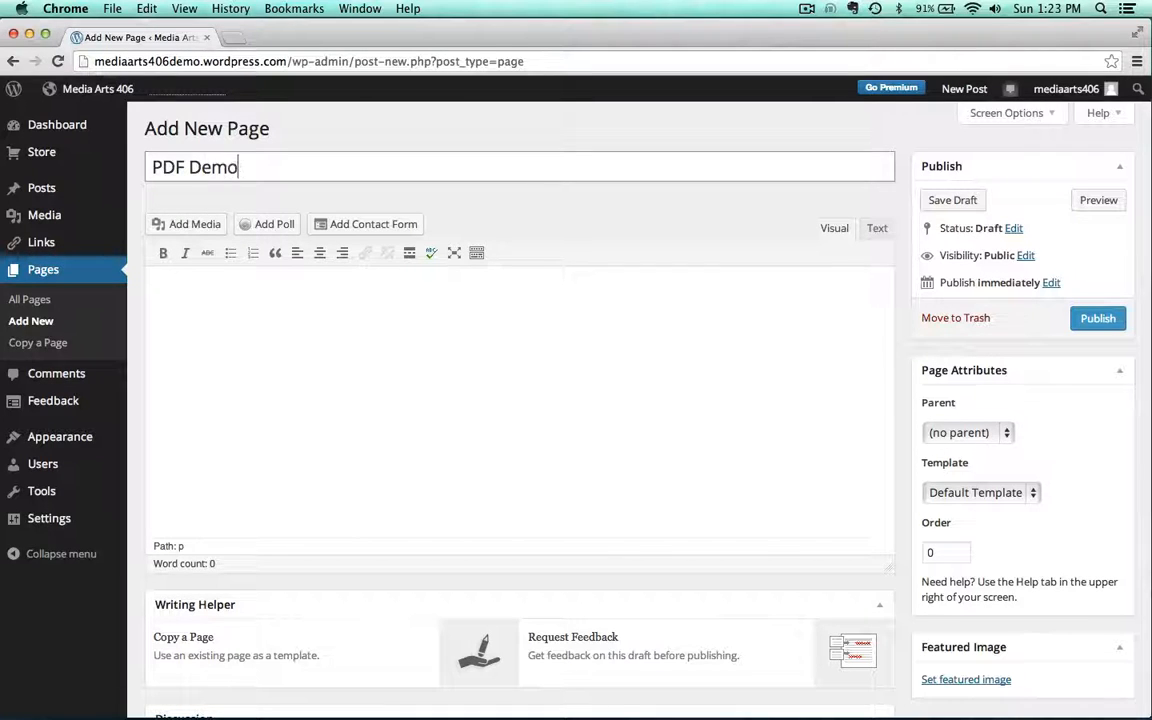
{"action": "left_click", "coordinate": [246, 391]}
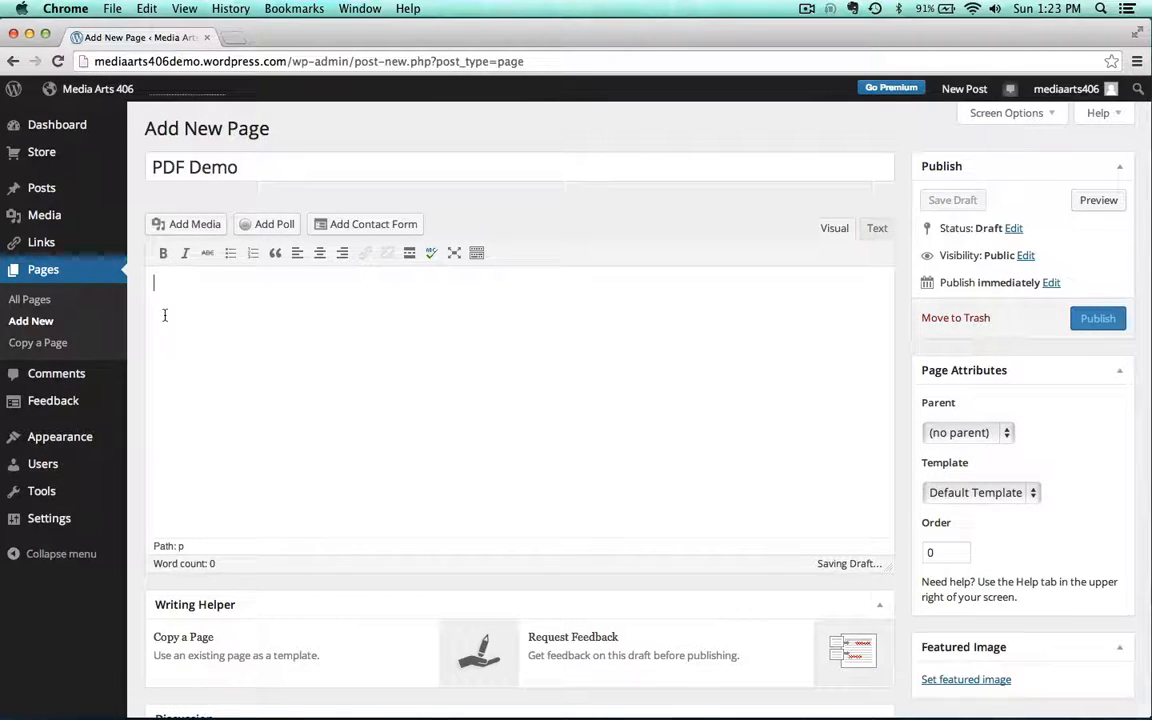
{"action": "left_click", "coordinate": [182, 227]}
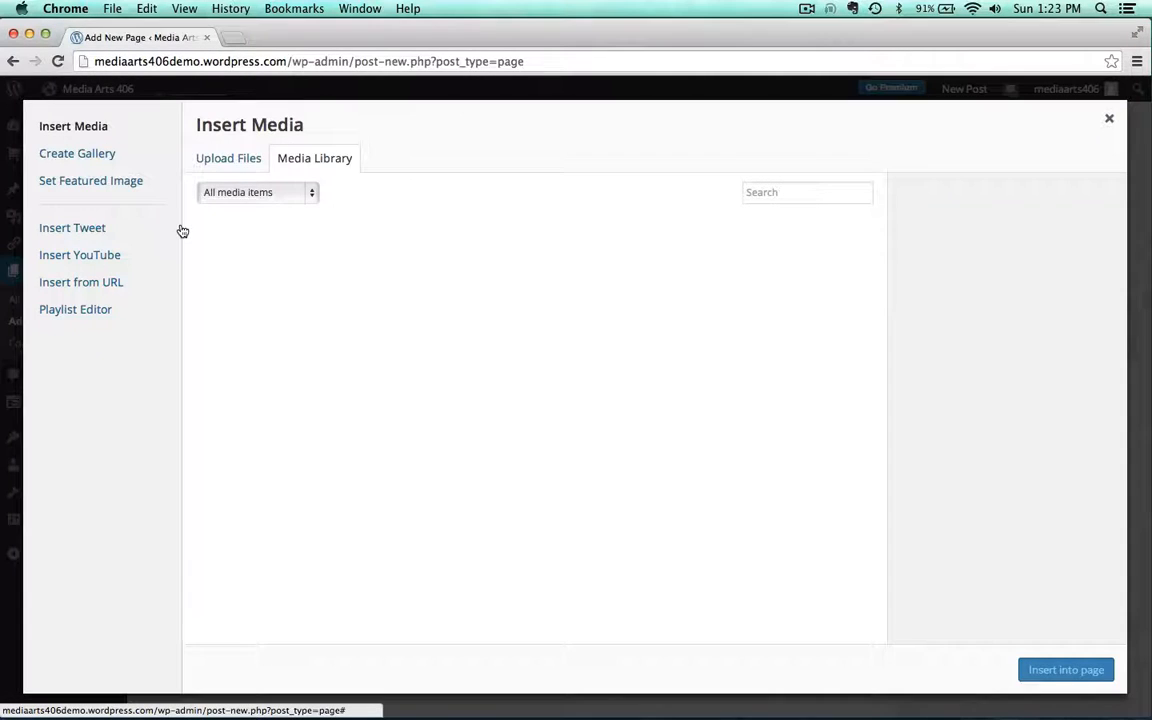
{"action": "left_click", "coordinate": [216, 161]}
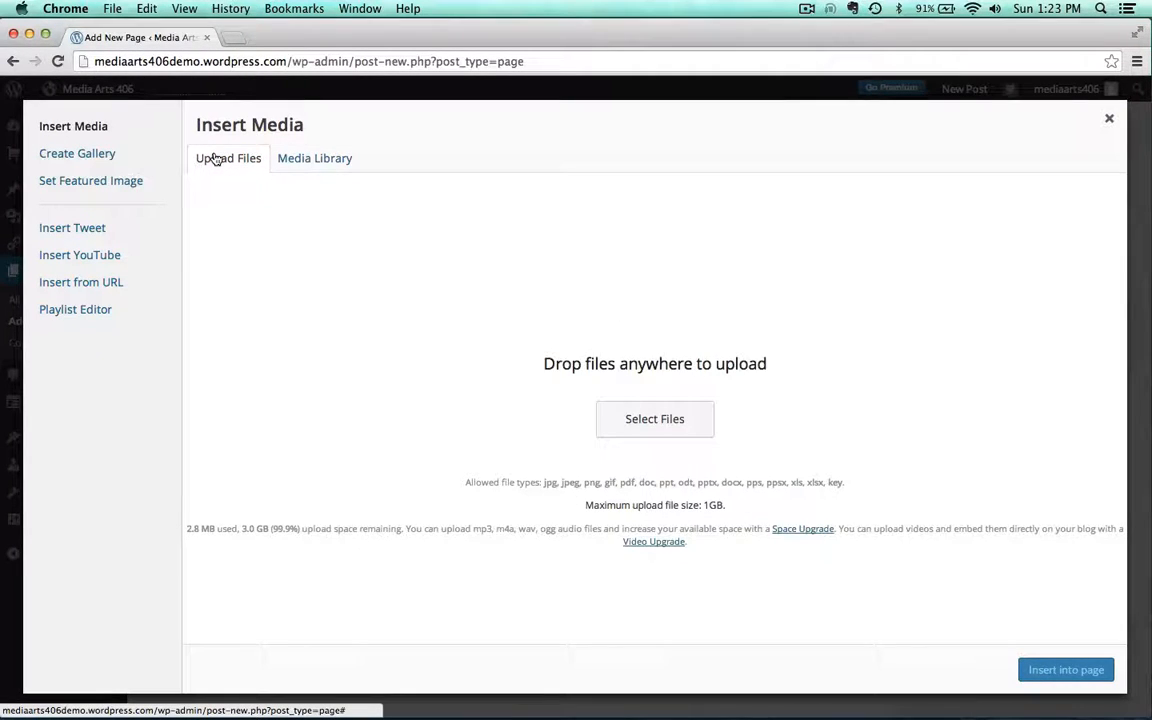
Step: Upload demo.pdf from the demo assets folder in Finder
{"action": "left_click", "coordinate": [532, 36]}
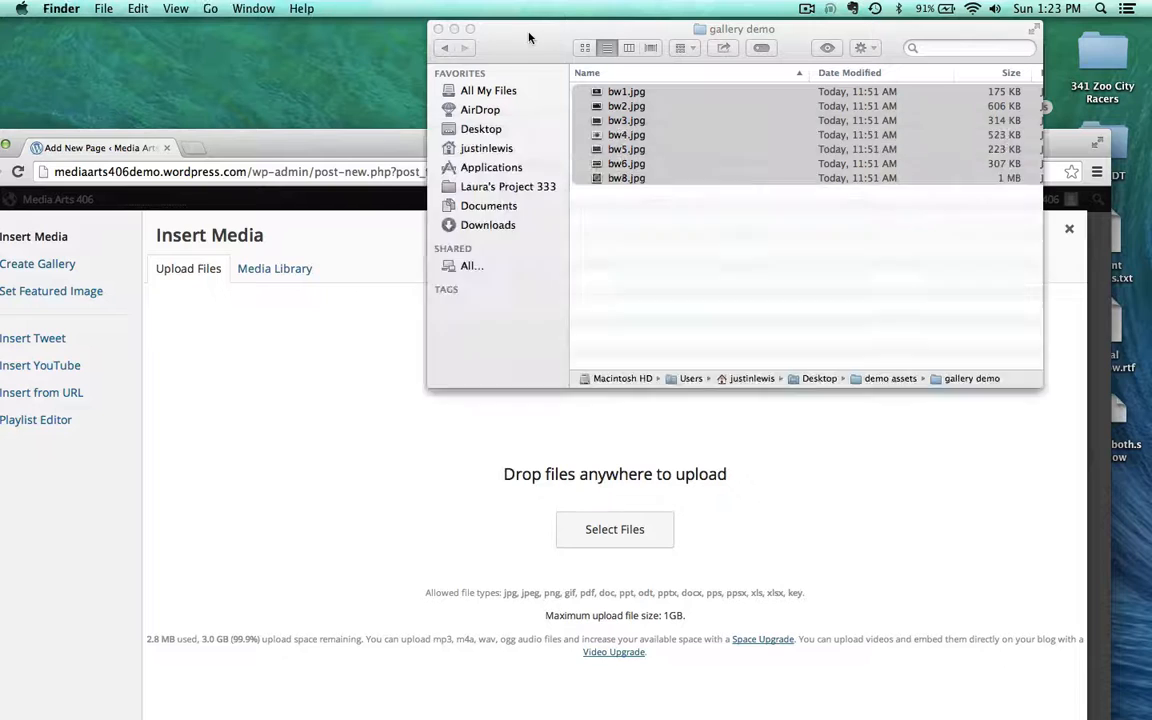
{"action": "key", "text": "super+a"}
{"action": "left_click", "coordinate": [445, 47]}
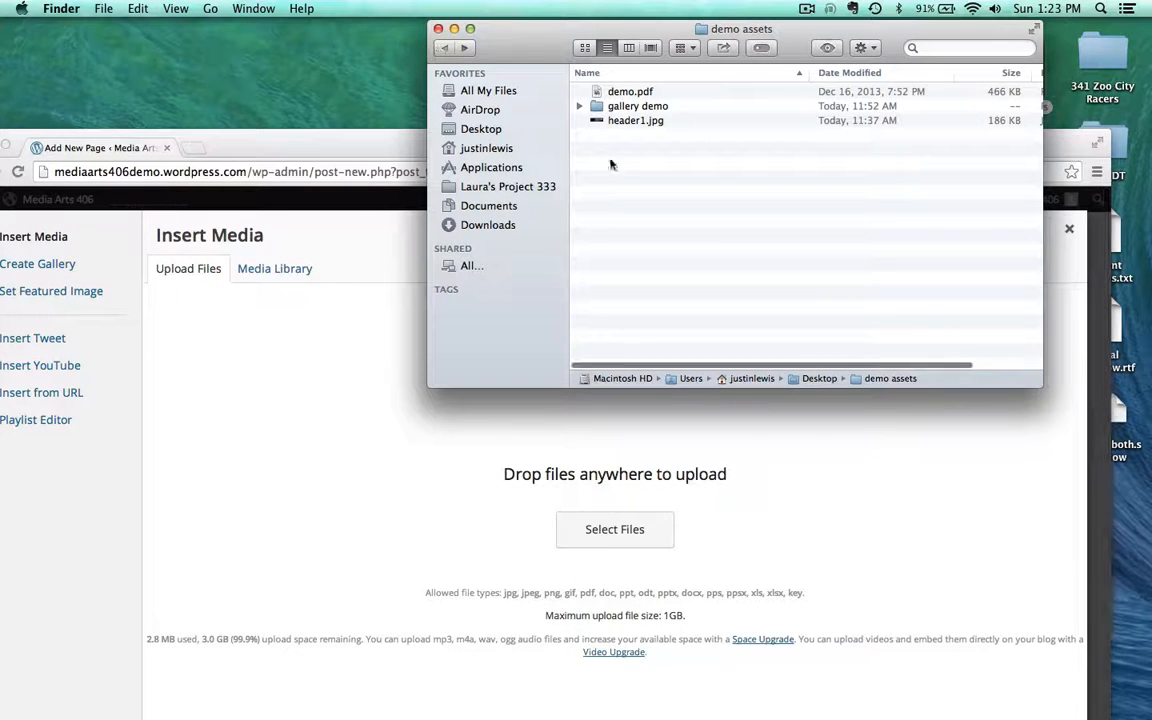
{"action": "left_click", "coordinate": [597, 92]}
{"action": "left_click_drag", "start_coordinate": [597, 92], "coordinate": [430, 470]}
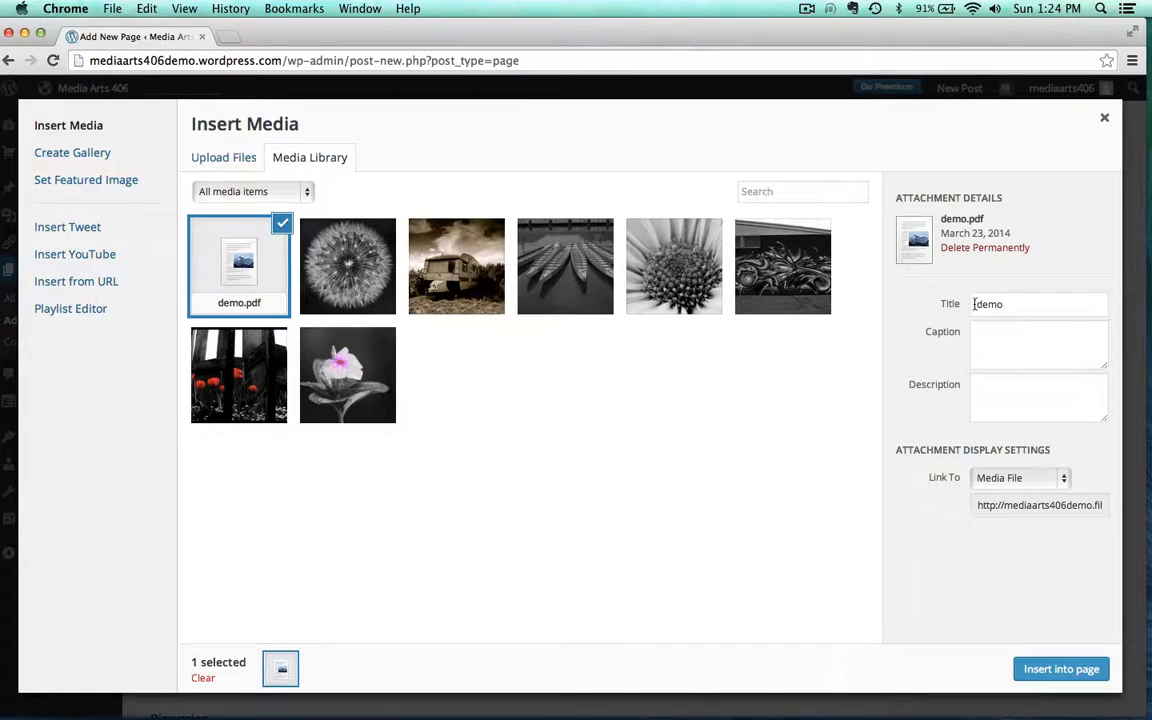
Step: Set the PDF attachment's title and description to 'My demo pdf file' and save
{"action": "double_click", "coordinate": [974, 304]}
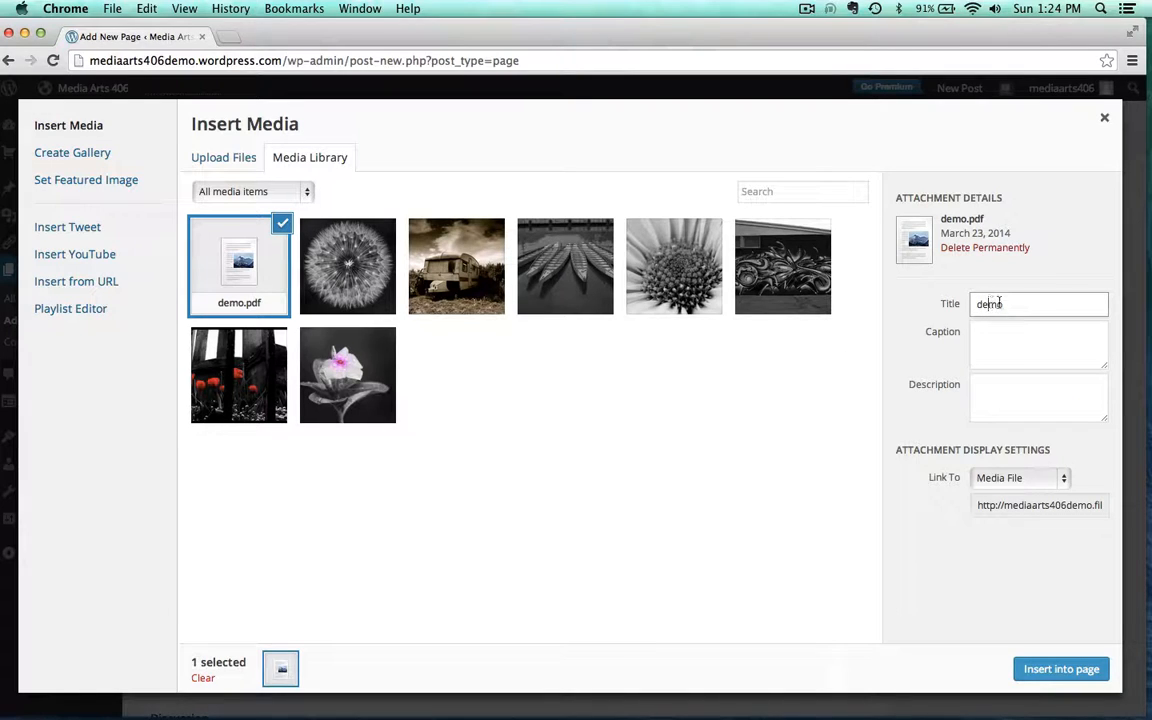
{"action": "type", "text": "My"}
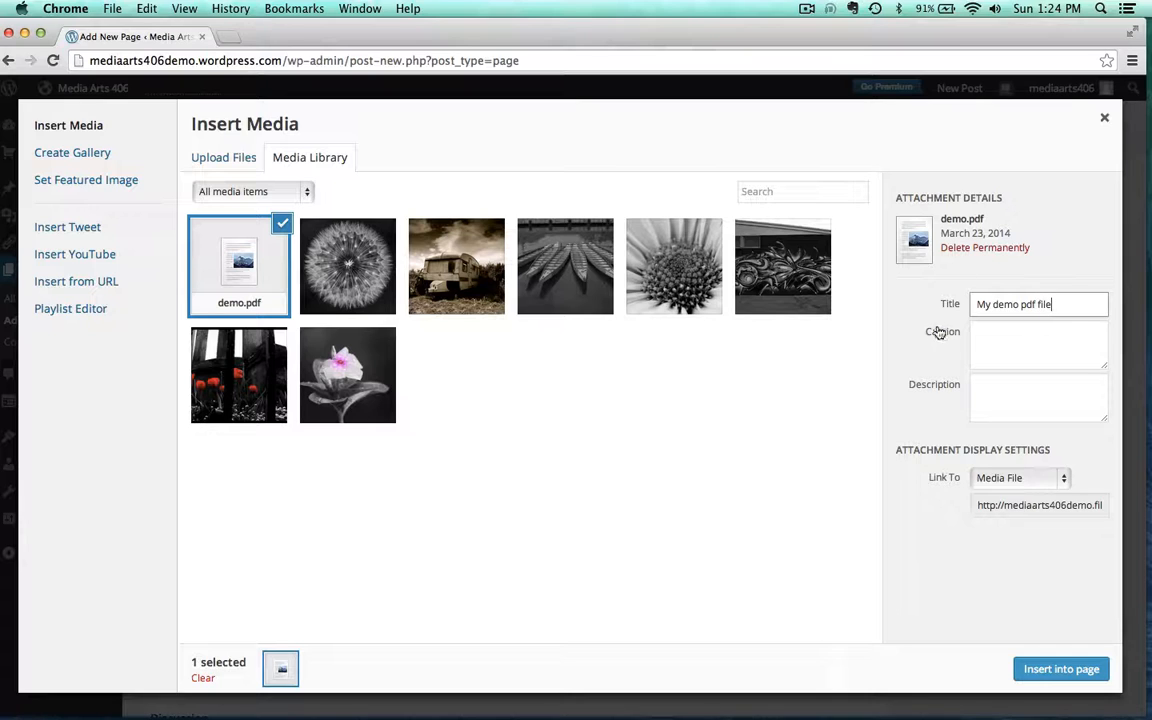
{"action": "left_click", "coordinate": [990, 400]}
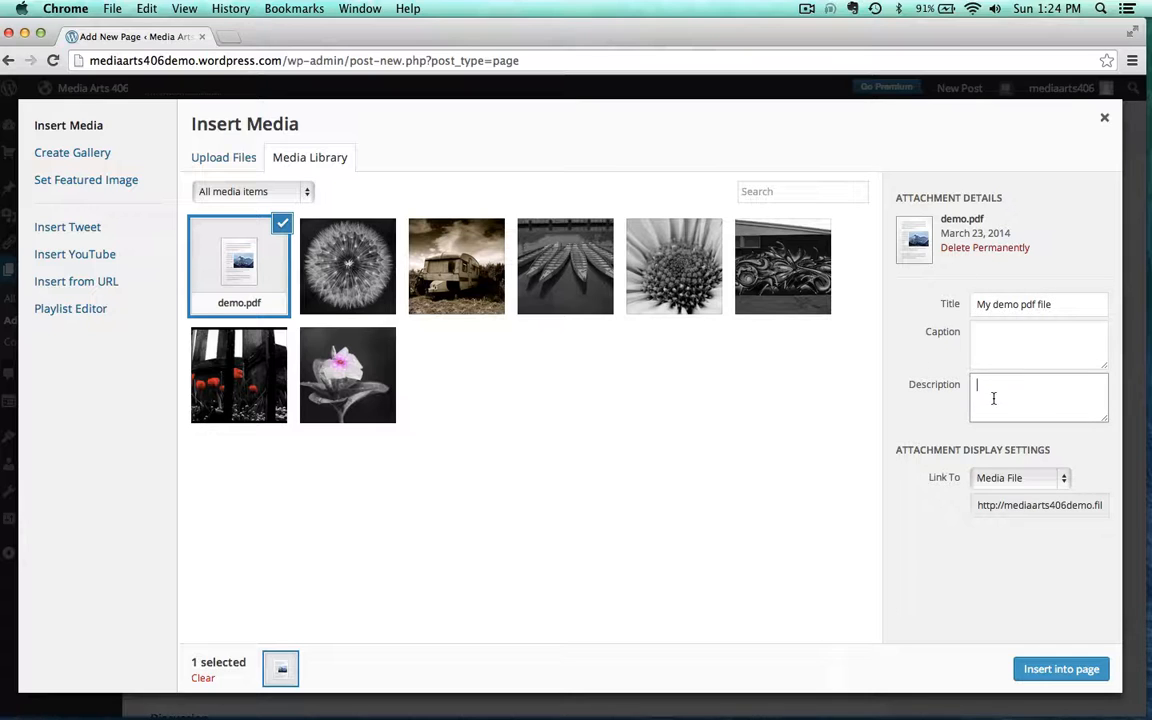
{"action": "triple_click", "coordinate": [1072, 309]}
{"action": "key", "text": "super+c"}
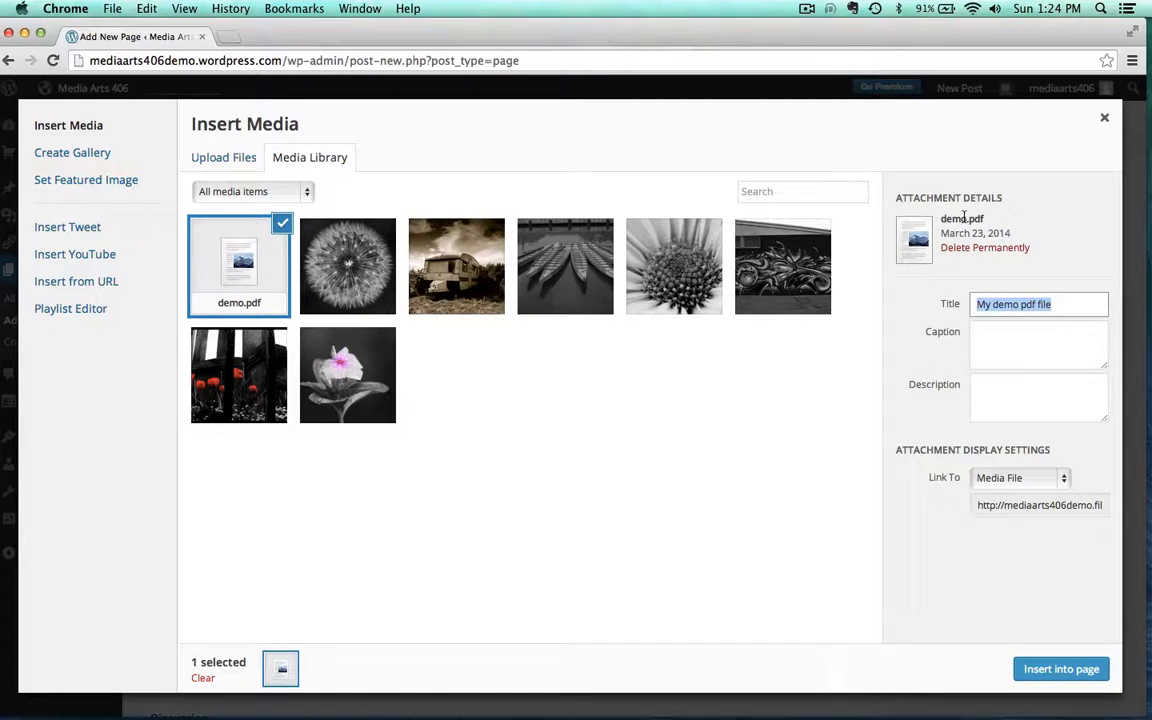
{"action": "left_click", "coordinate": [994, 396]}
{"action": "key", "text": "super+v"}
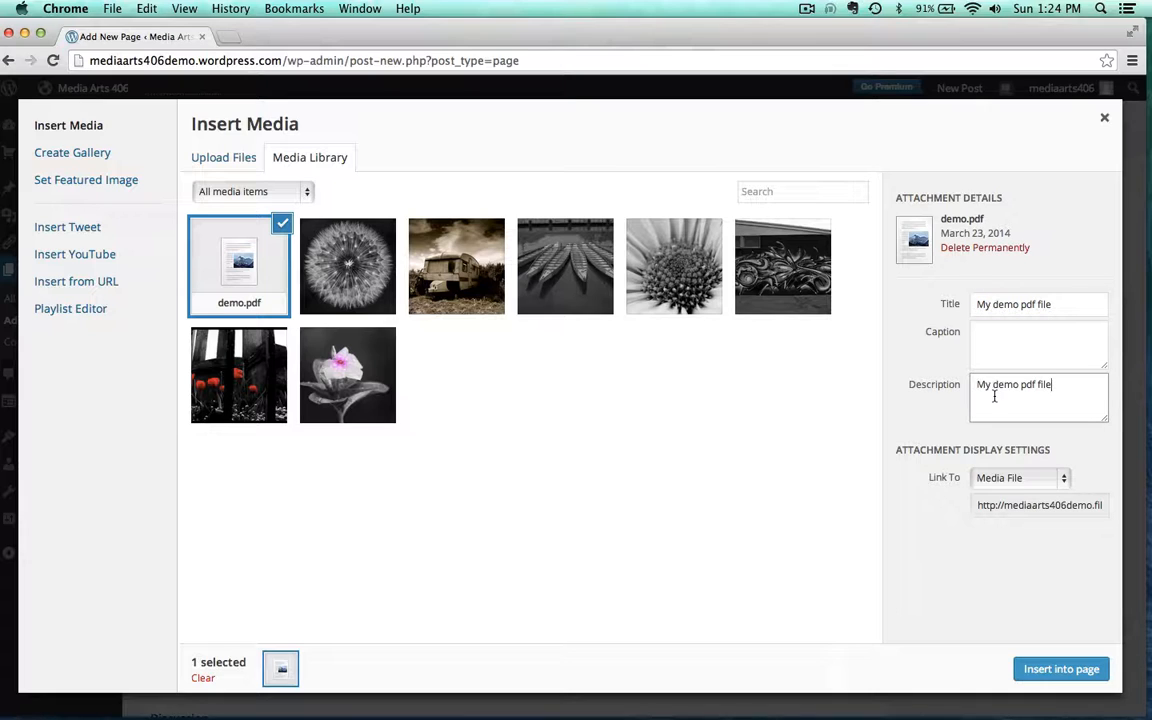
{"action": "left_click", "coordinate": [977, 598]}
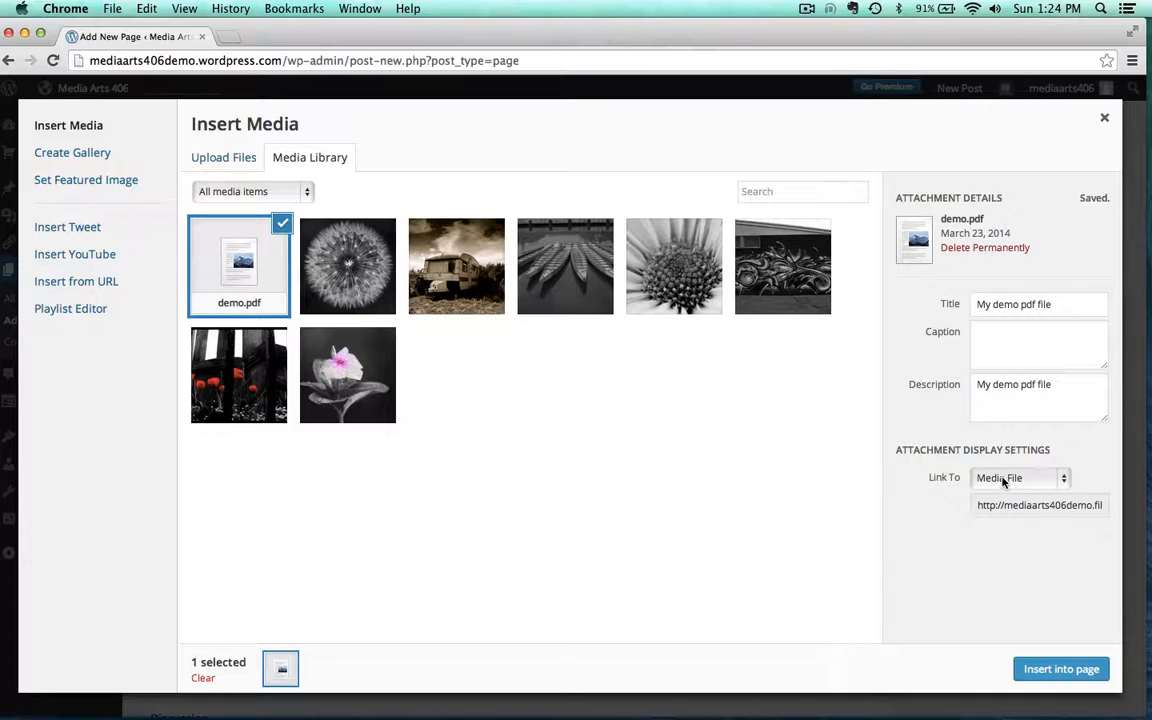
Step: Insert the PDF into the page as a link to the media file
{"action": "left_click", "coordinate": [1003, 482]}
{"action": "left_click", "coordinate": [975, 495]}
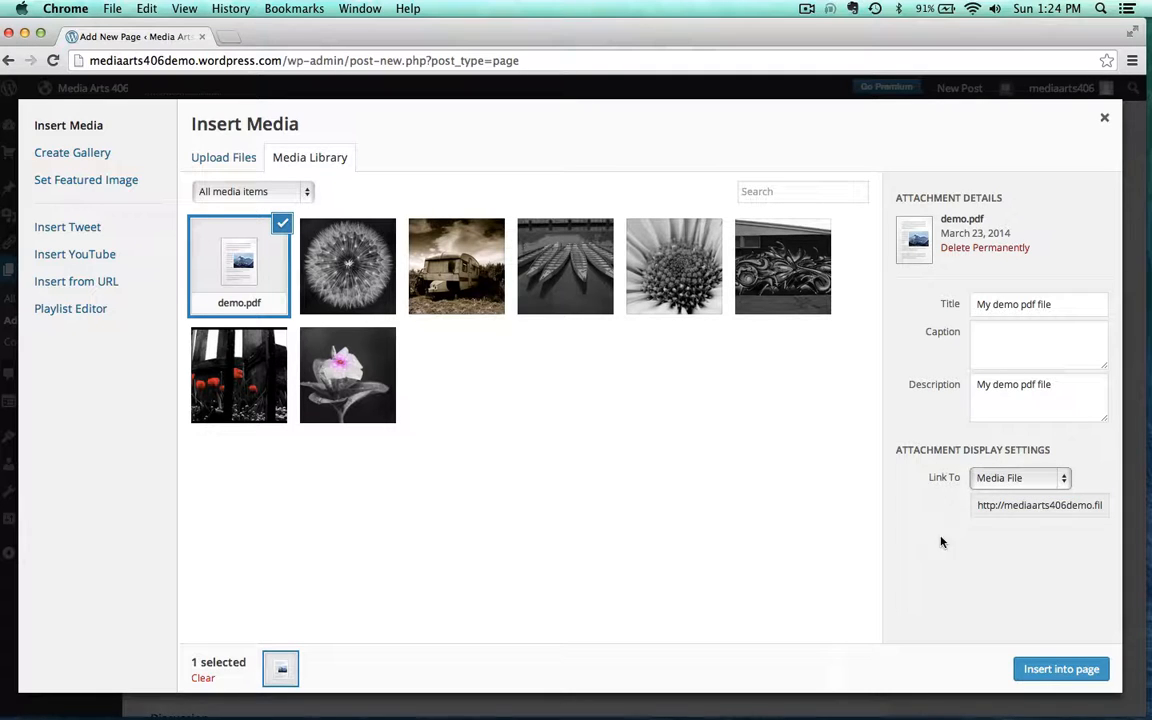
{"action": "left_click", "coordinate": [1040, 668]}
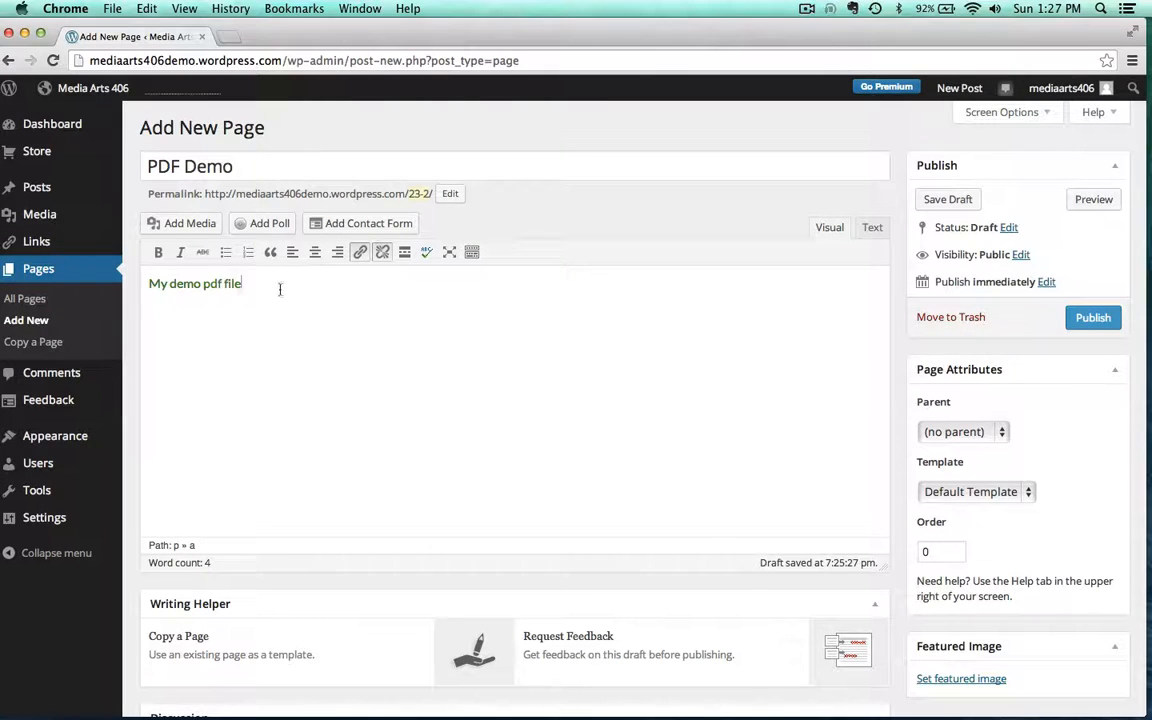
Step: Publish PDF Demo, open its 'My demo pdf file' link to view the PDF, and return
{"action": "left_click", "coordinate": [1083, 318]}
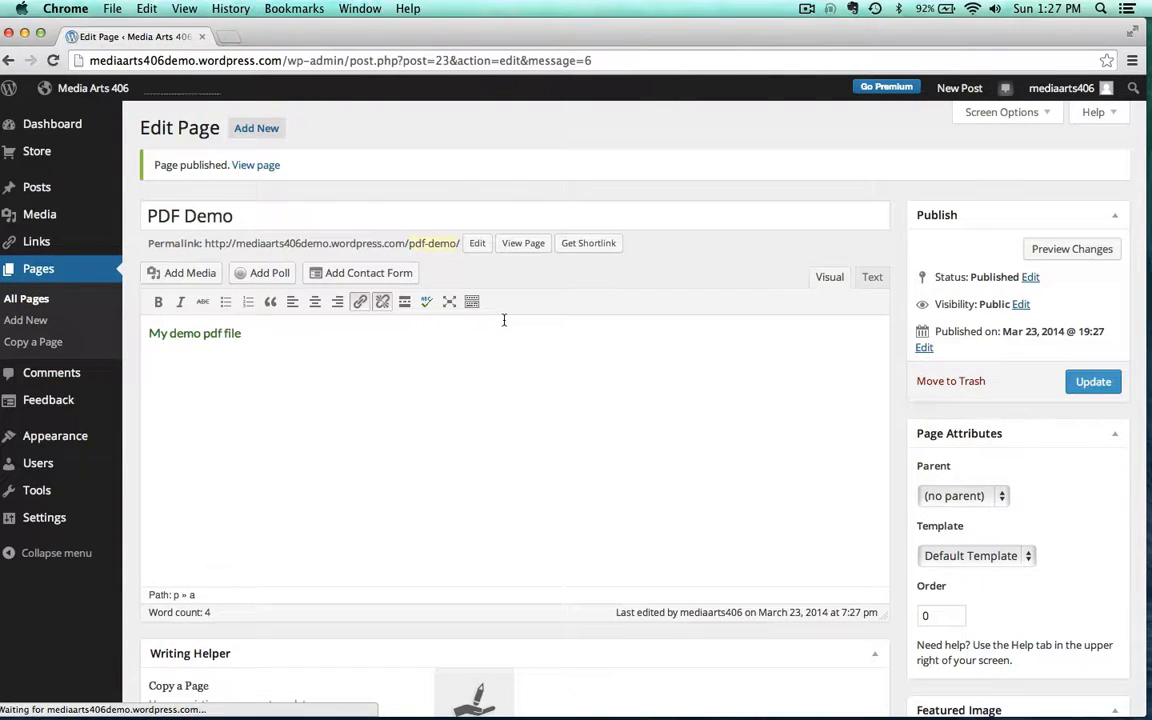
{"action": "left_click", "coordinate": [255, 166]}
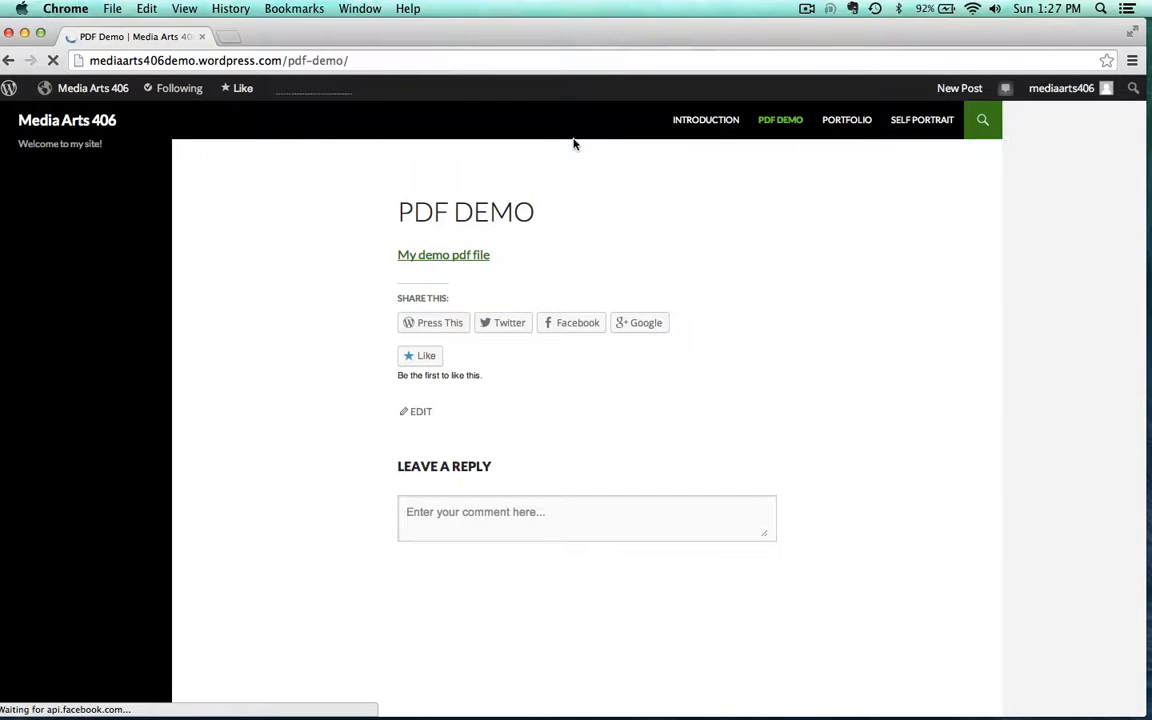
{"action": "left_click", "coordinate": [409, 259]}
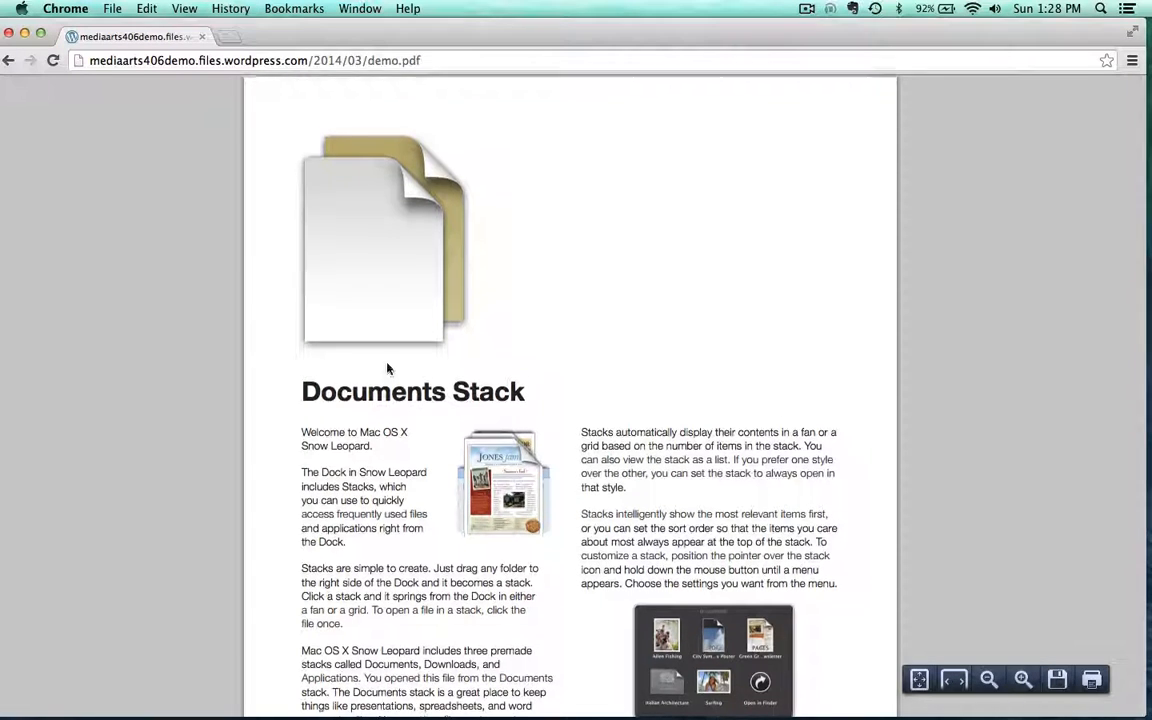
{"action": "scroll", "coordinate": [347, 325], "scroll_direction": "down", "scroll_amount": 5}
{"action": "scroll", "coordinate": [388, 370], "scroll_direction": "up", "scroll_amount": 4}
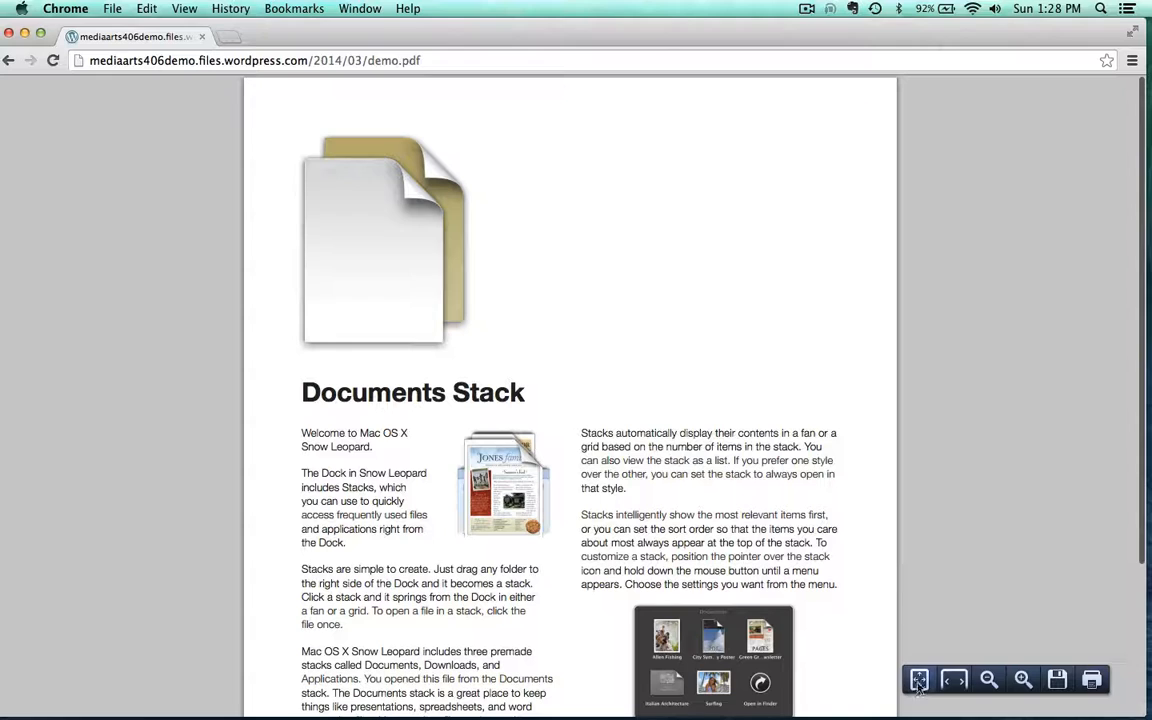
{"action": "left_click", "coordinate": [8, 62]}
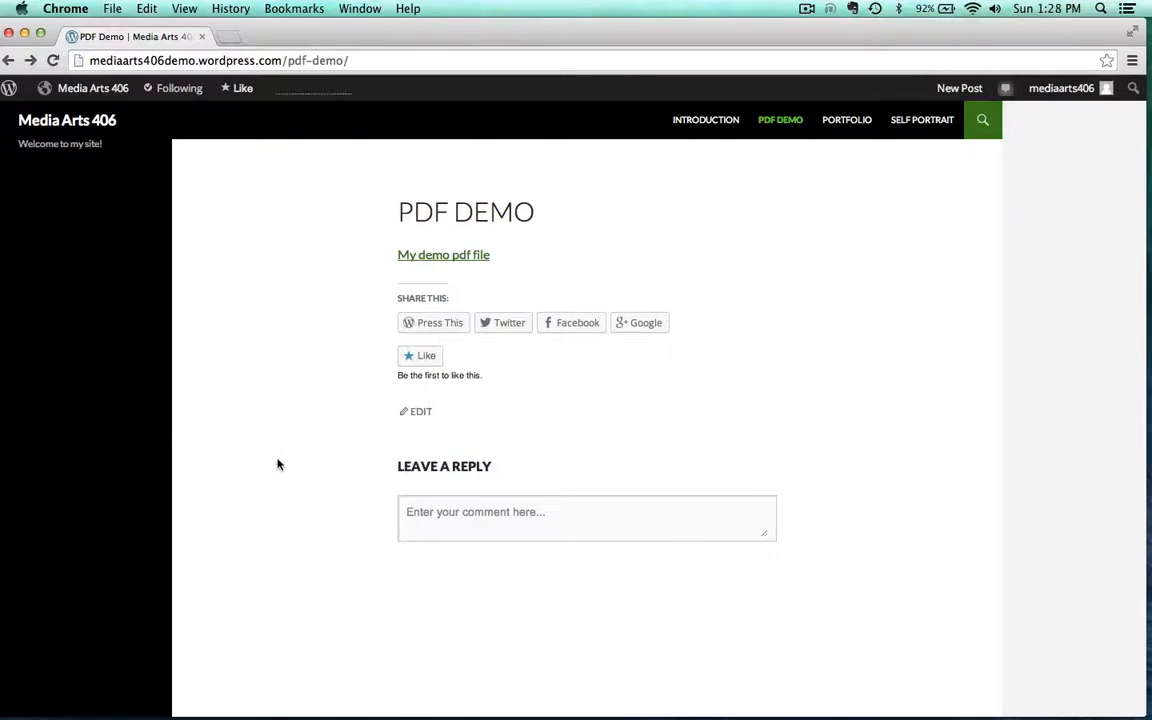
Step: Reopen PDF Demo for editing and uncheck comments, trackbacks, likes and sharing buttons
{"action": "mouse_move", "coordinate": [88, 86]}
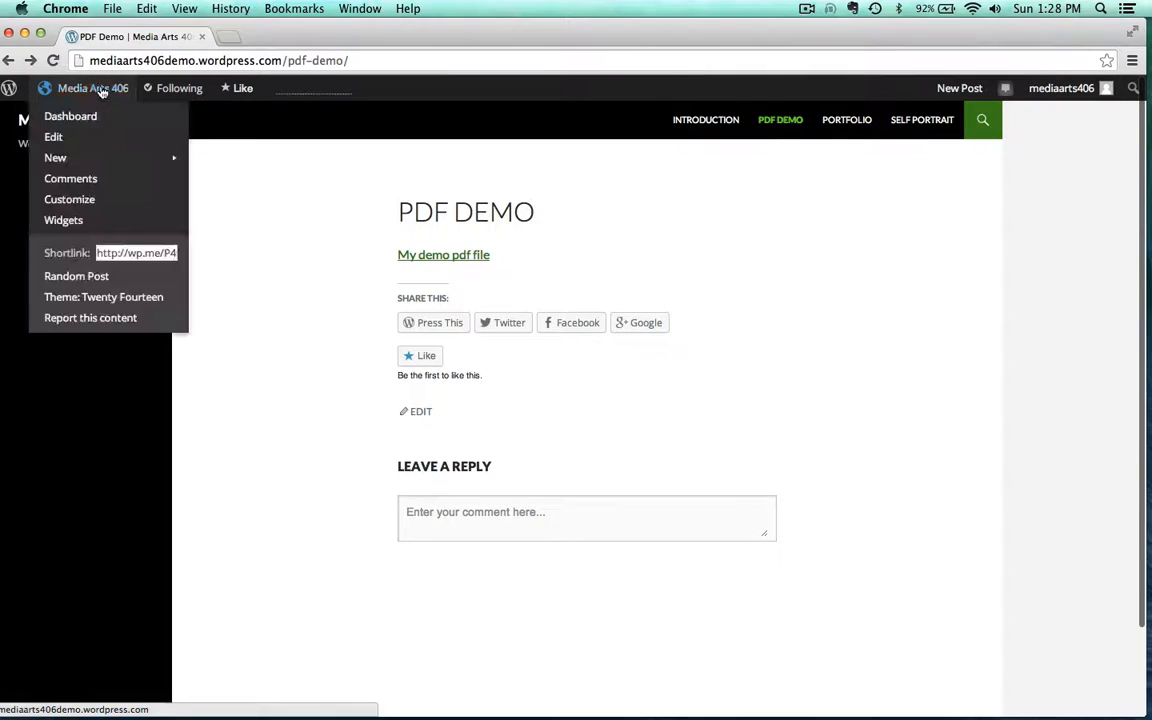
{"action": "left_click", "coordinate": [56, 139]}
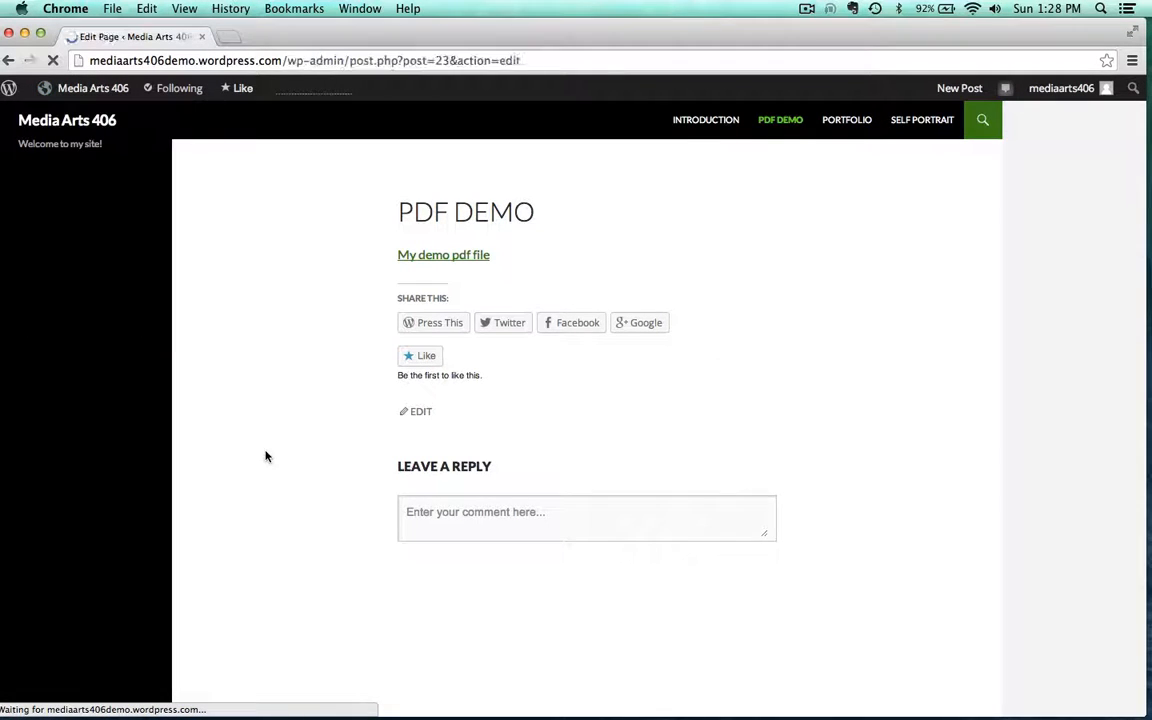
{"action": "scroll", "coordinate": [379, 623], "scroll_direction": "down", "scroll_amount": 5}
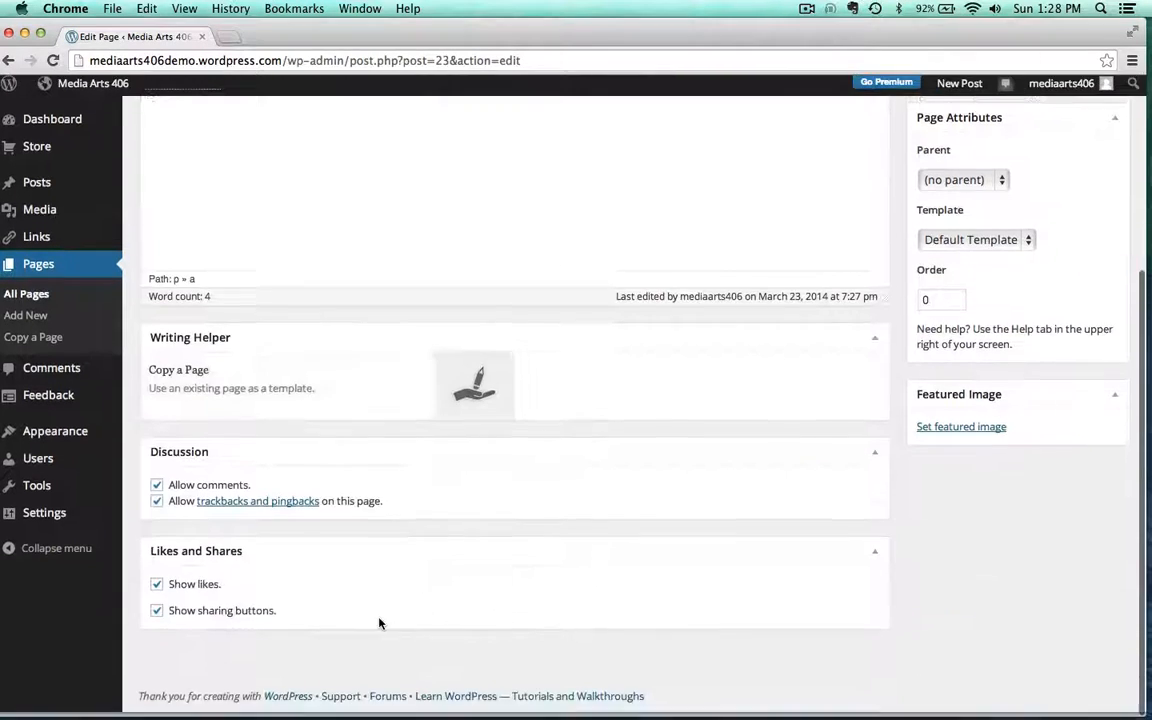
{"action": "left_click", "coordinate": [156, 484]}
{"action": "left_click", "coordinate": [156, 500]}
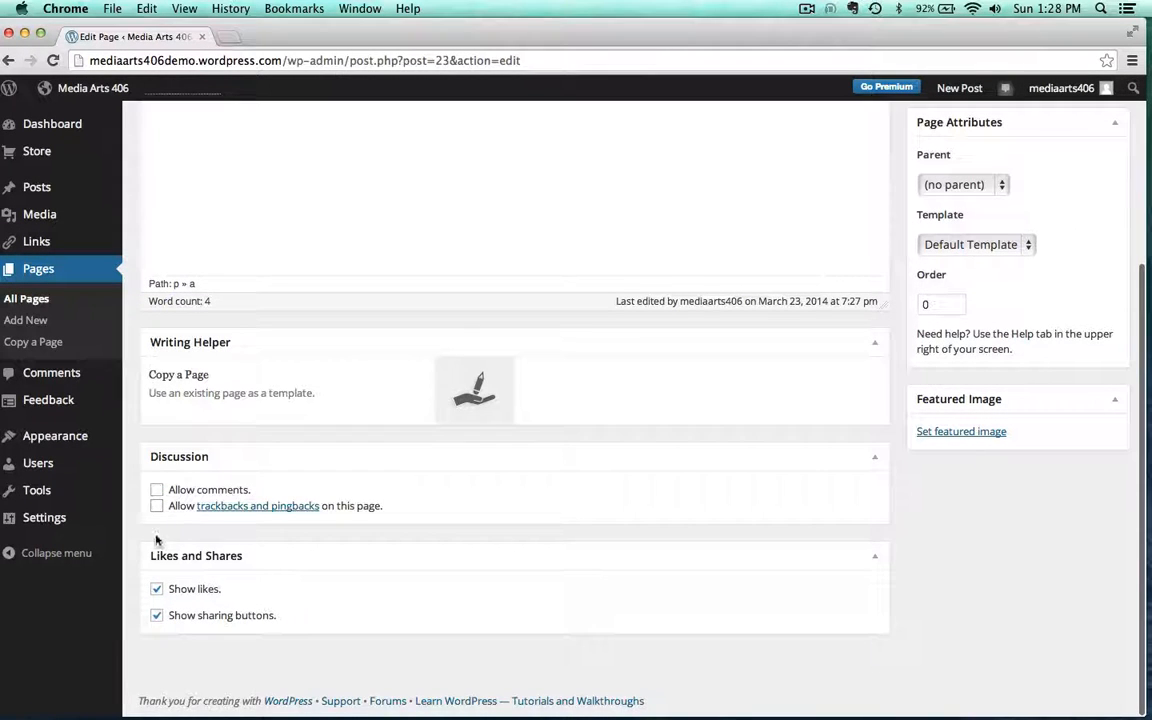
{"action": "left_click", "coordinate": [157, 589]}
{"action": "left_click", "coordinate": [157, 616]}
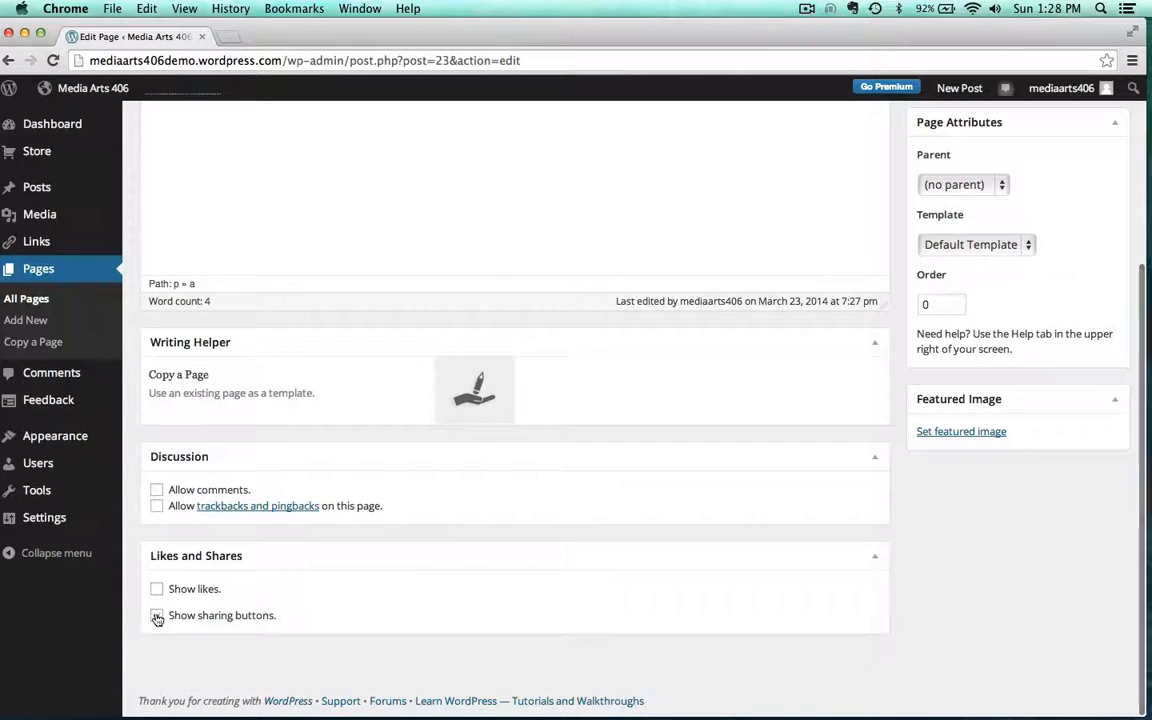
Step: Update the PDF Demo page and open the live site in a new tab
{"action": "scroll", "coordinate": [720, 576], "scroll_direction": "up", "scroll_amount": 5}
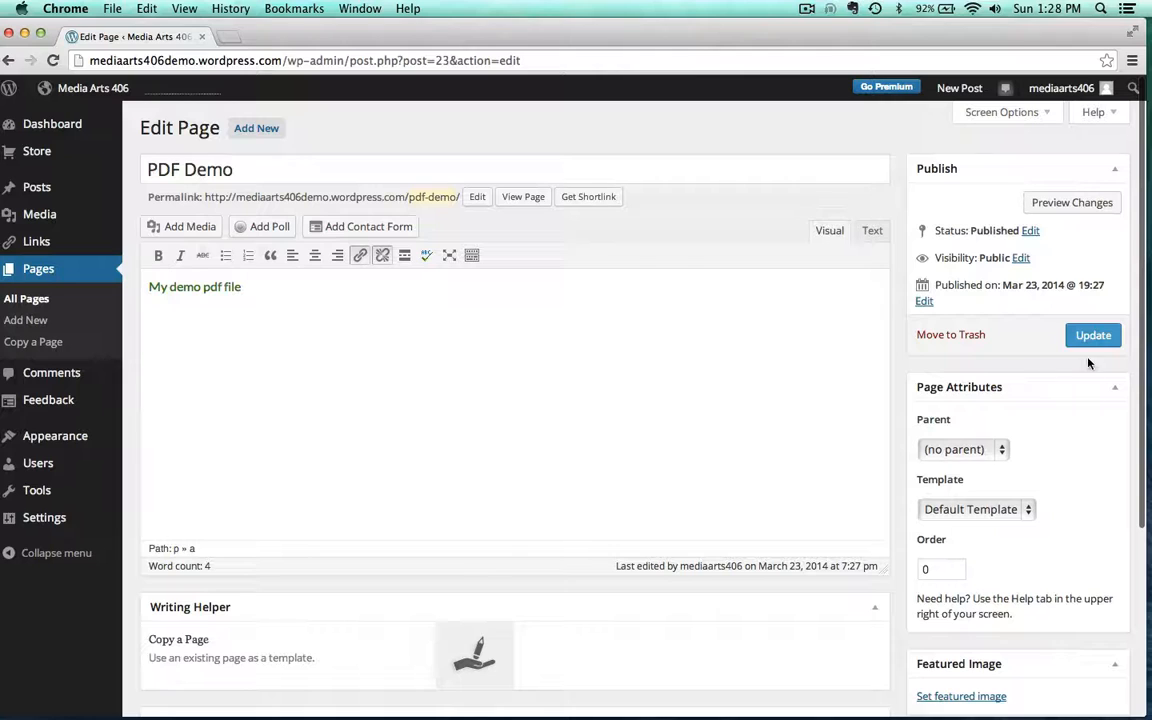
{"action": "left_click", "coordinate": [1093, 335]}
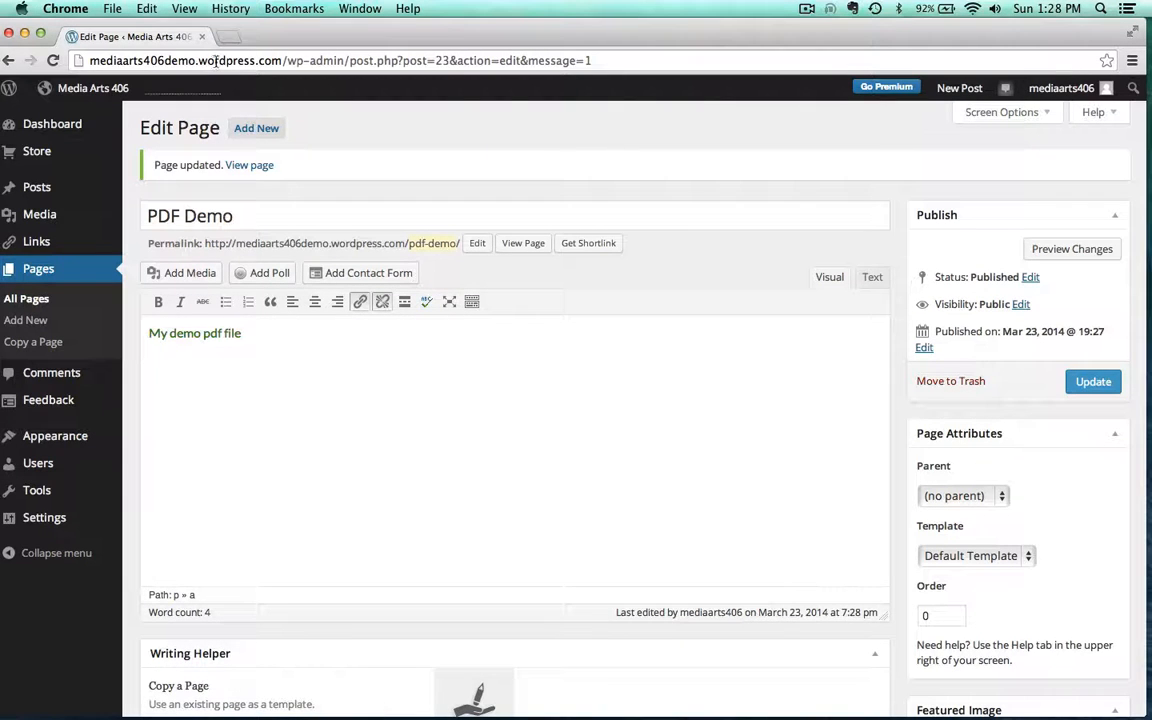
{"action": "left_click", "coordinate": [97, 90], "text": "super"}
{"action": "left_click", "coordinate": [252, 38]}
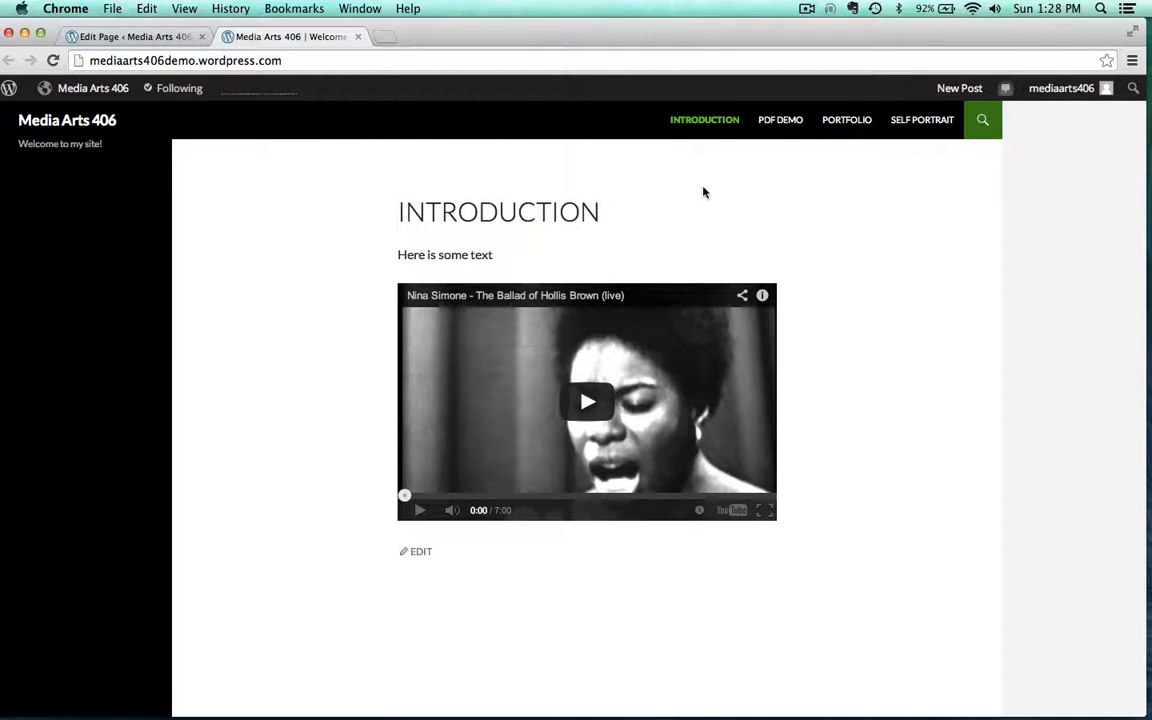
Step: Open Appearance > Menus and compare with the live site's current navigation
{"action": "left_click", "coordinate": [99, 37]}
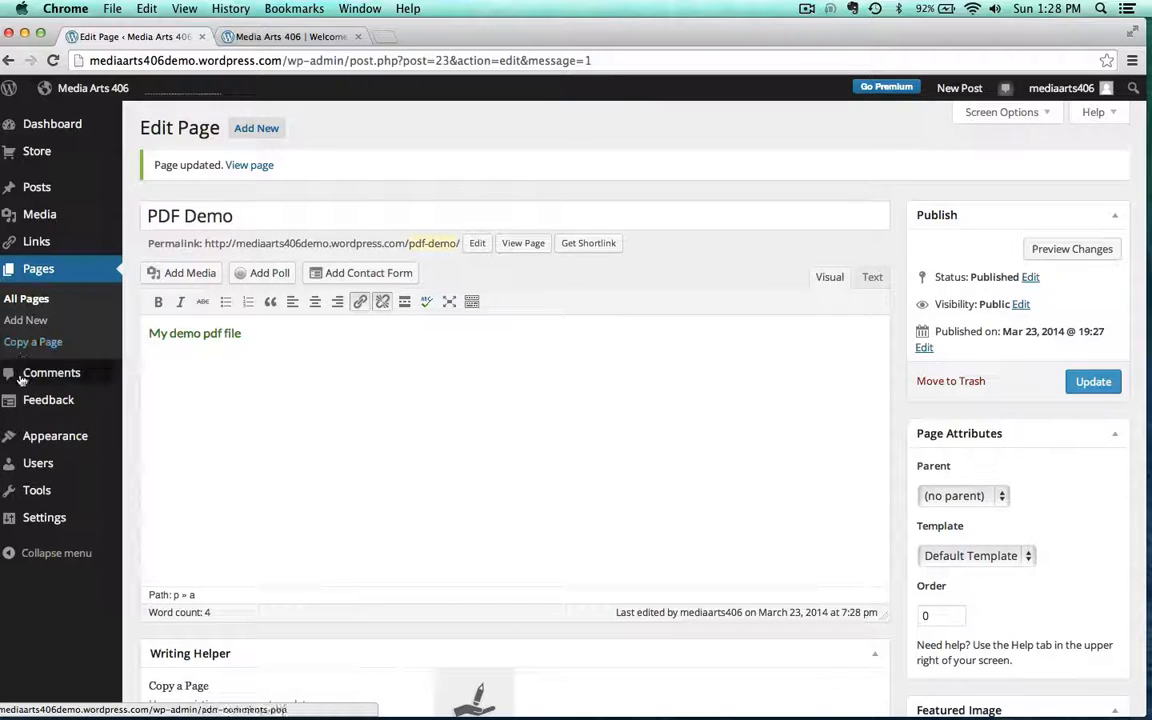
{"action": "mouse_move", "coordinate": [30, 440]}
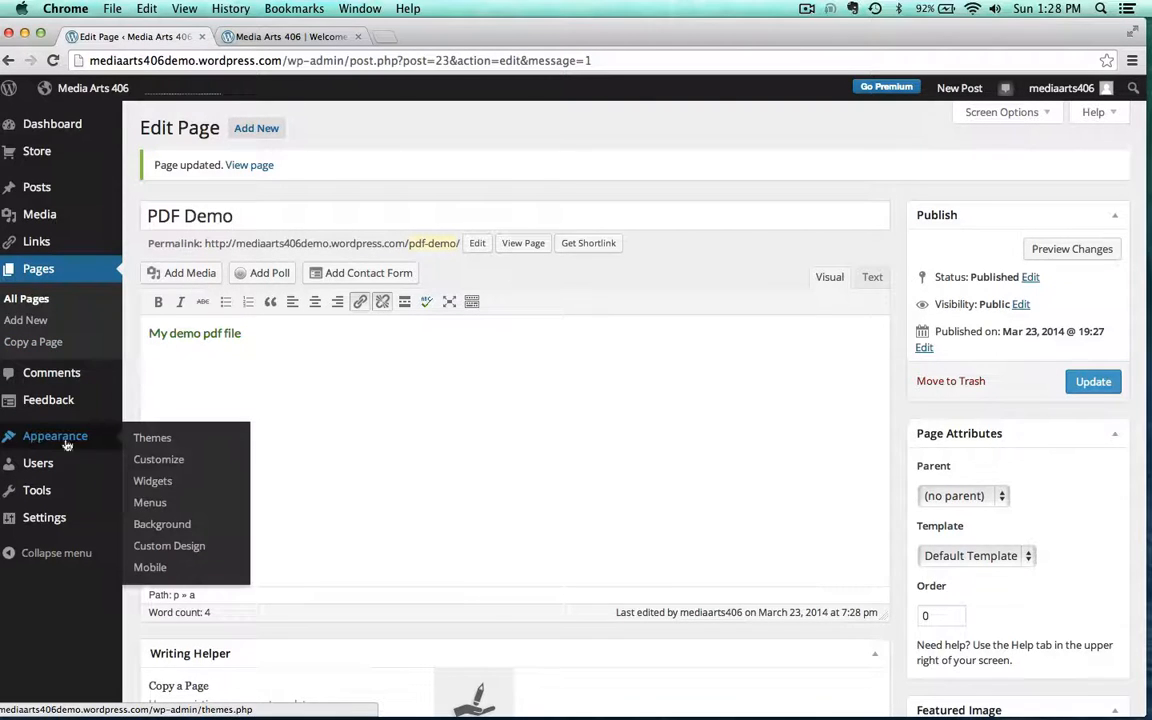
{"action": "left_click", "coordinate": [143, 505]}
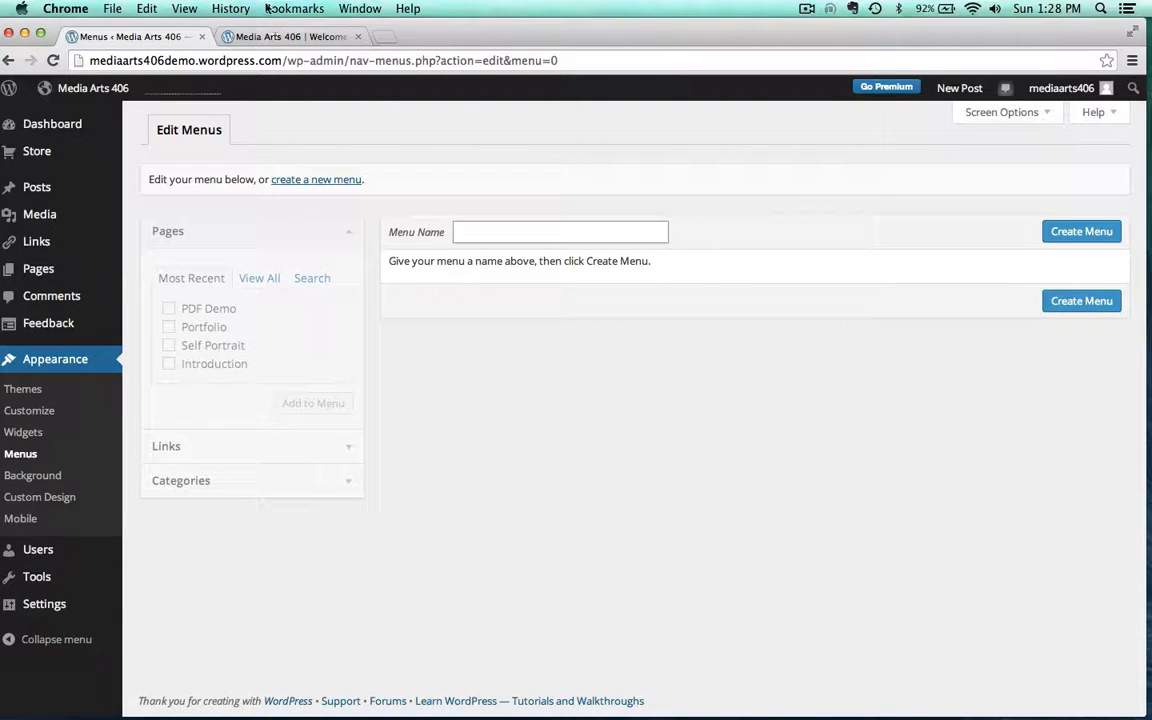
{"action": "left_click", "coordinate": [288, 36]}
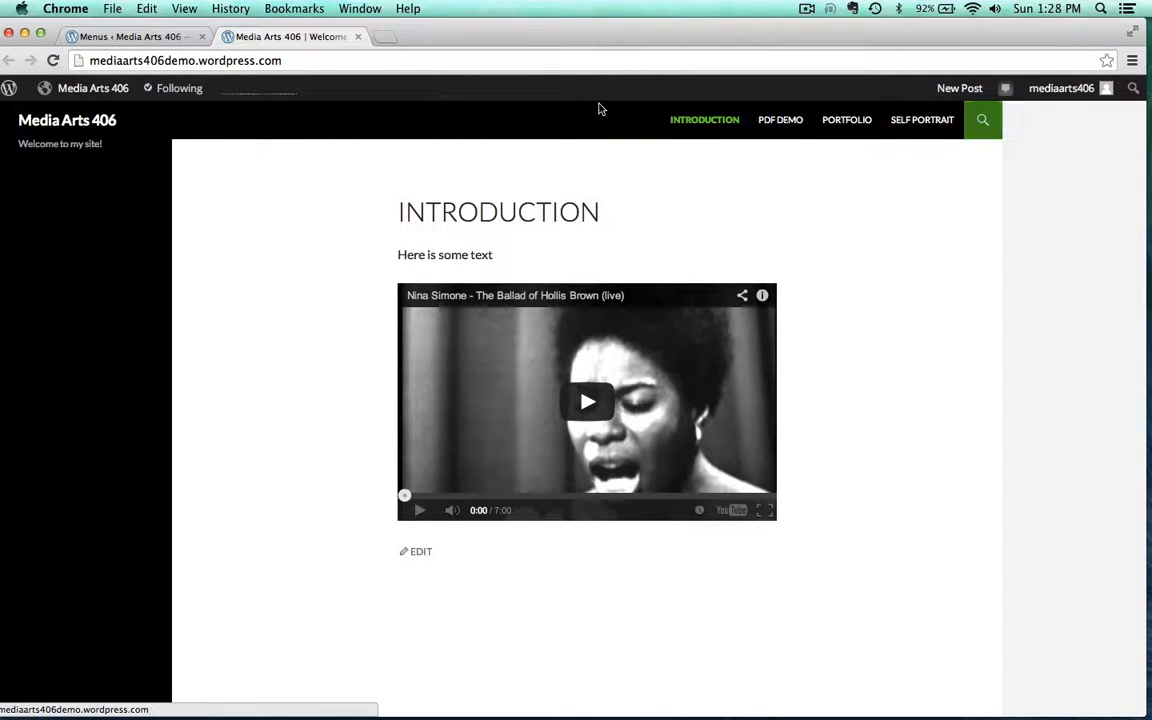
{"action": "left_click", "coordinate": [124, 37]}
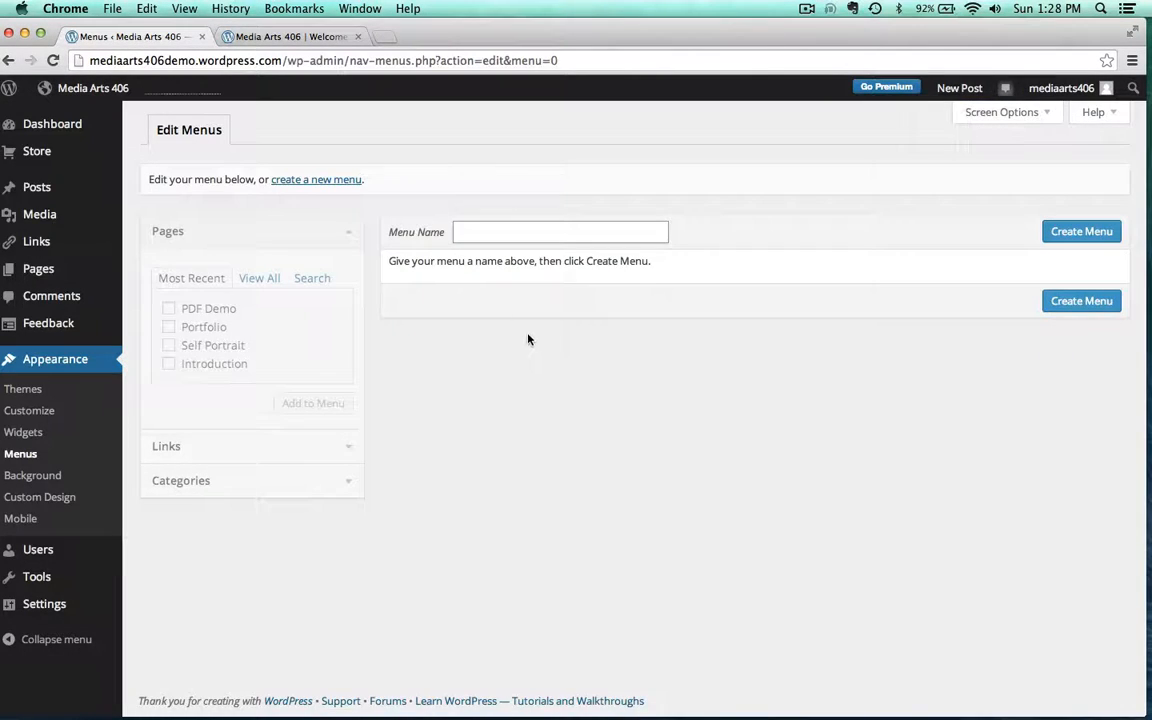
Step: Create 'Main Manu' in the Top primary location with auto-add and all four pages
{"action": "left_click", "coordinate": [1074, 301]}
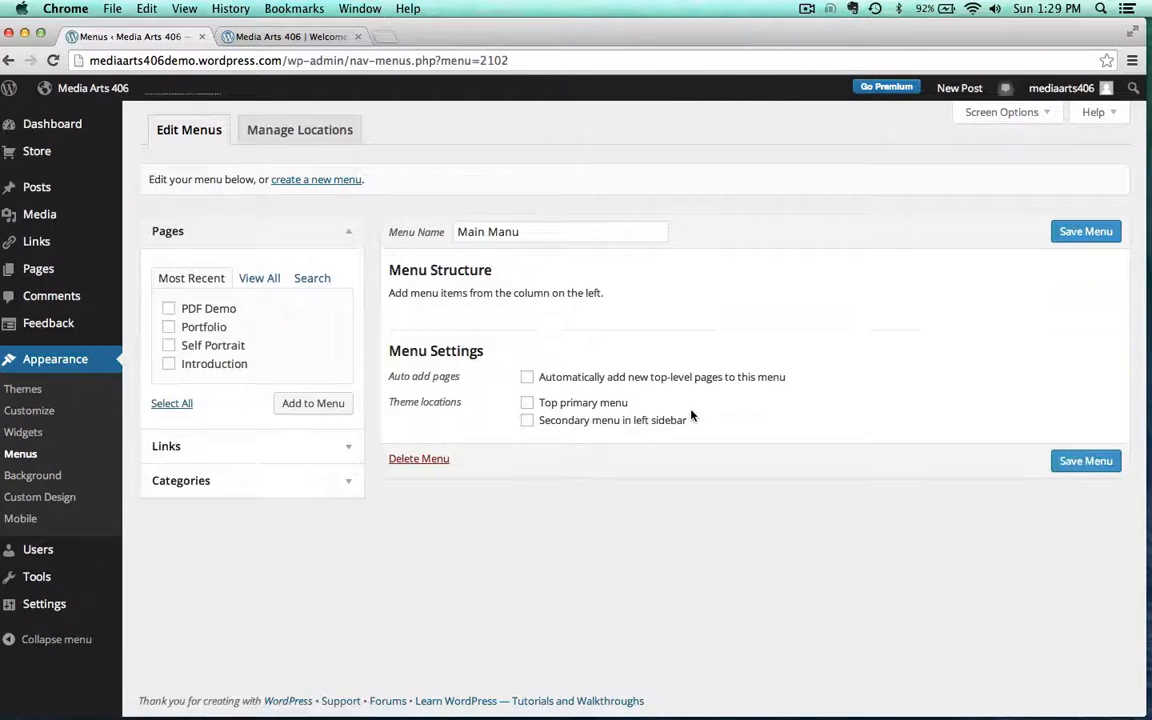
{"action": "left_click", "coordinate": [527, 404]}
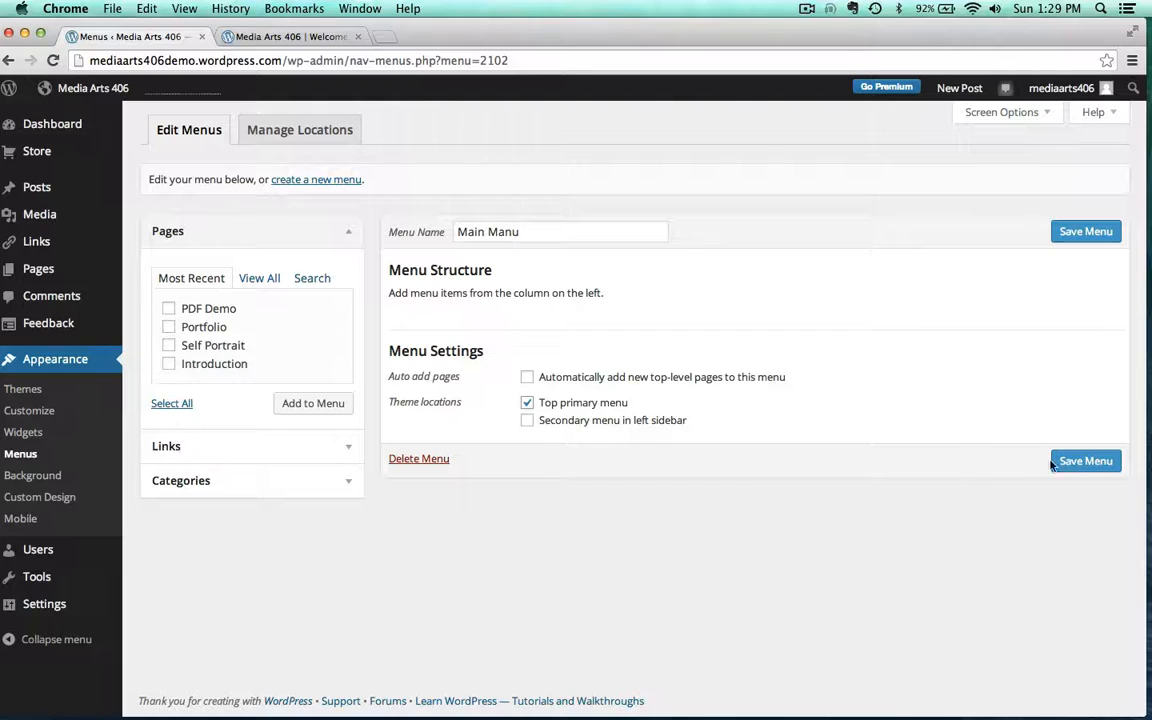
{"action": "left_click", "coordinate": [1078, 461]}
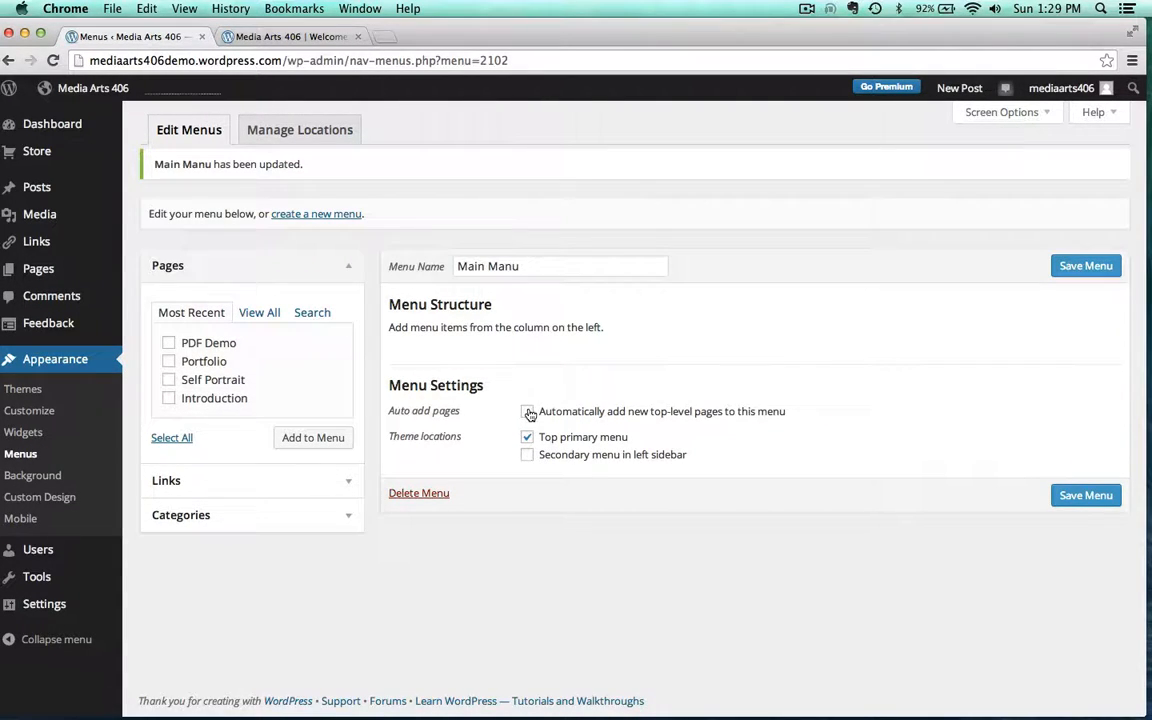
{"action": "left_click", "coordinate": [1072, 494]}
{"action": "left_click", "coordinate": [311, 439]}
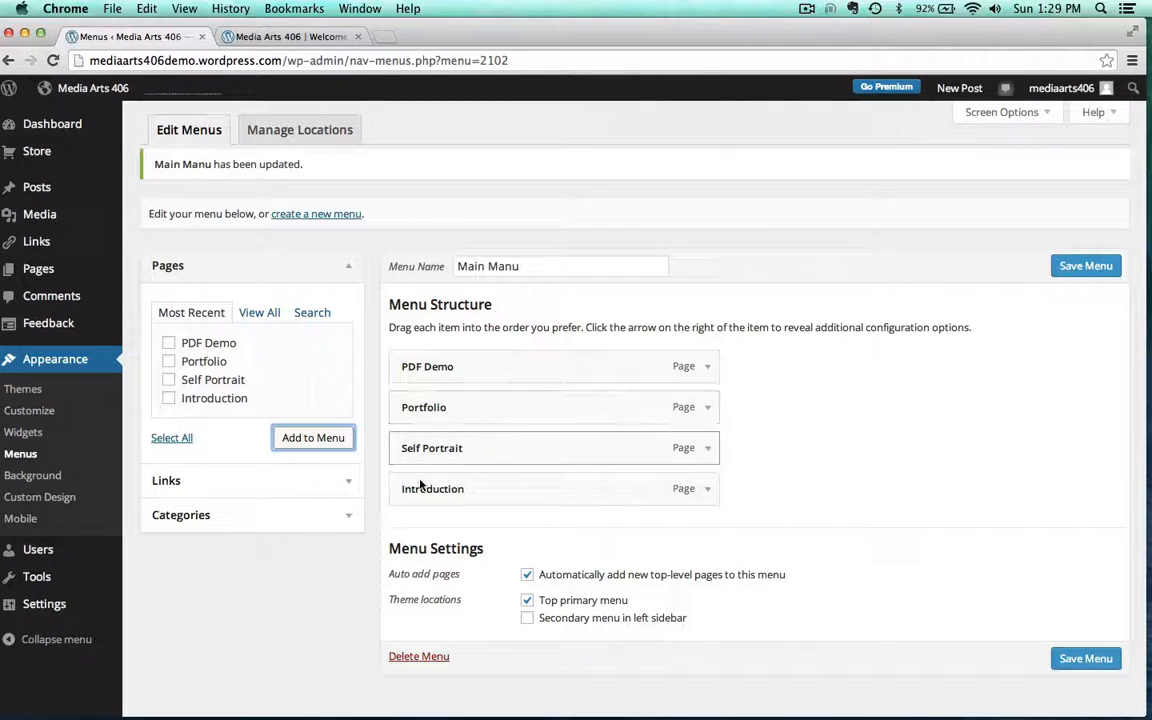
{"action": "left_click", "coordinate": [283, 37]}
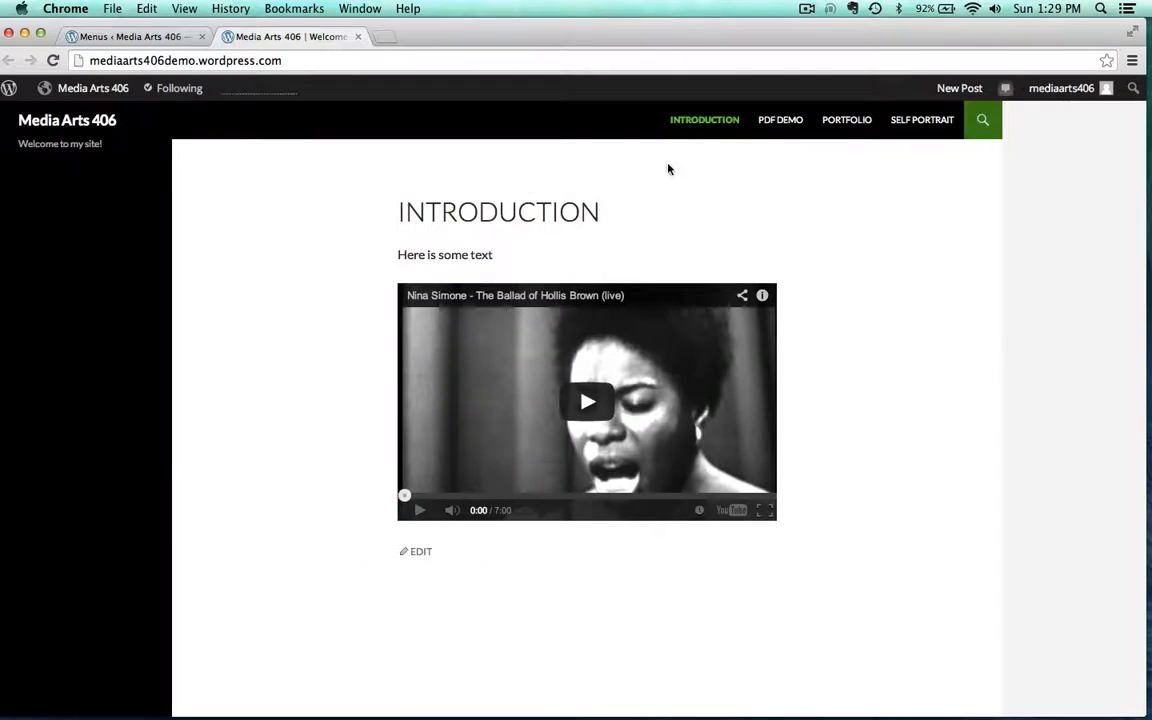
Step: Reorder the menu to Introduction, Self Portrait, Portfolio, PDF Demo and save it
{"action": "left_click", "coordinate": [120, 36]}
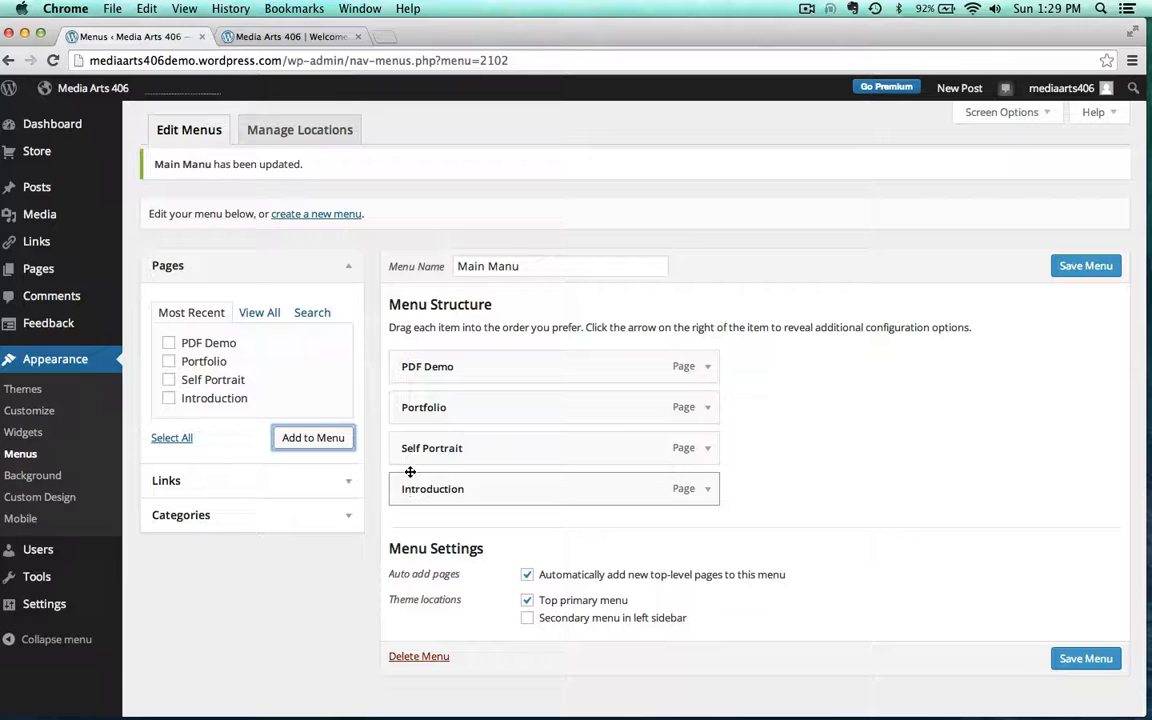
{"action": "left_click_drag", "start_coordinate": [410, 471], "coordinate": [404, 358]}
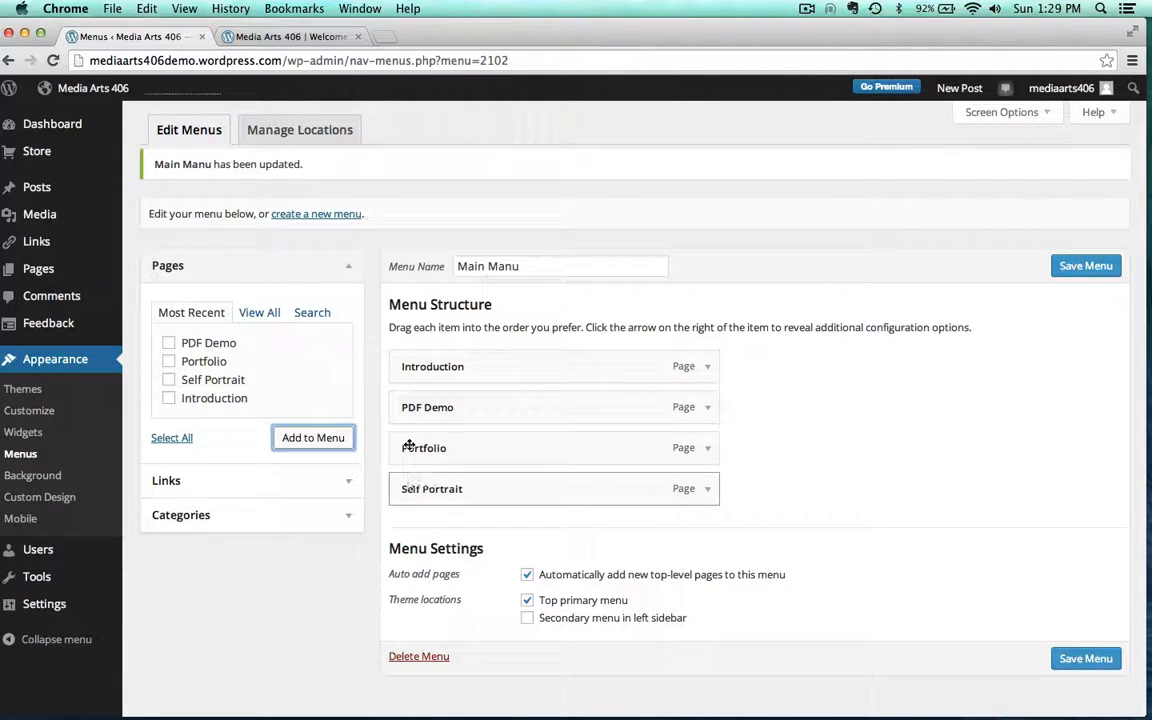
{"action": "left_click_drag", "start_coordinate": [409, 445], "coordinate": [391, 406]}
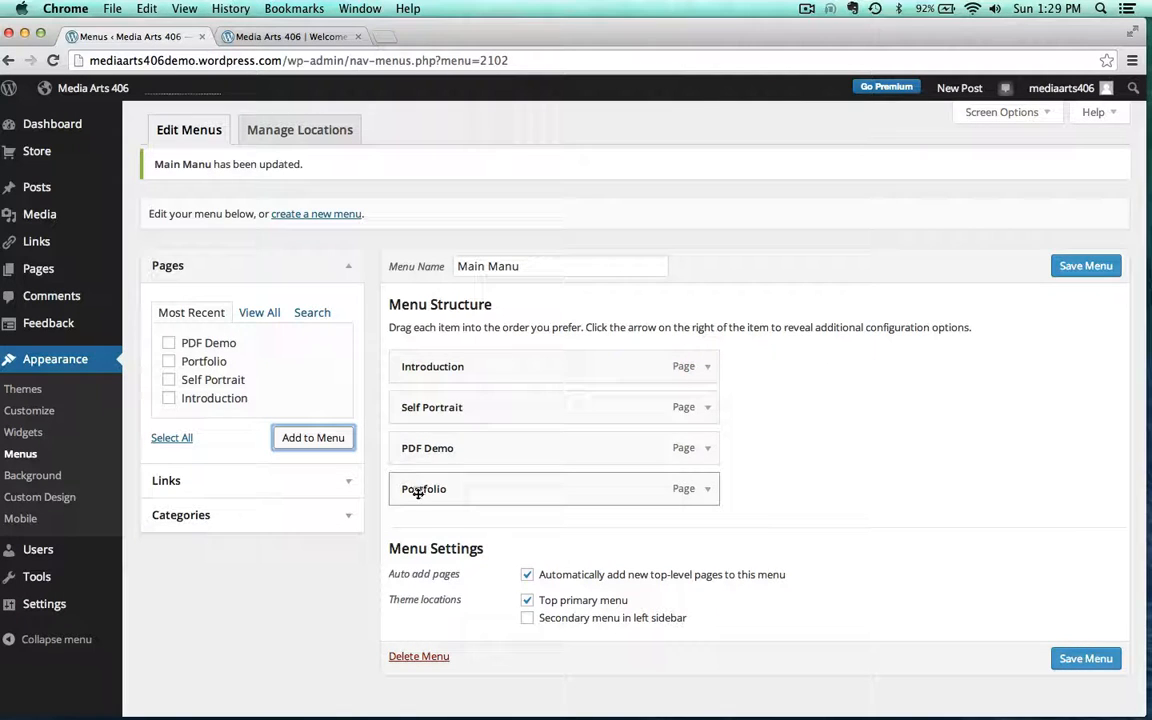
{"action": "left_click_drag", "start_coordinate": [418, 492], "coordinate": [390, 448]}
{"action": "left_click", "coordinate": [1086, 658]}
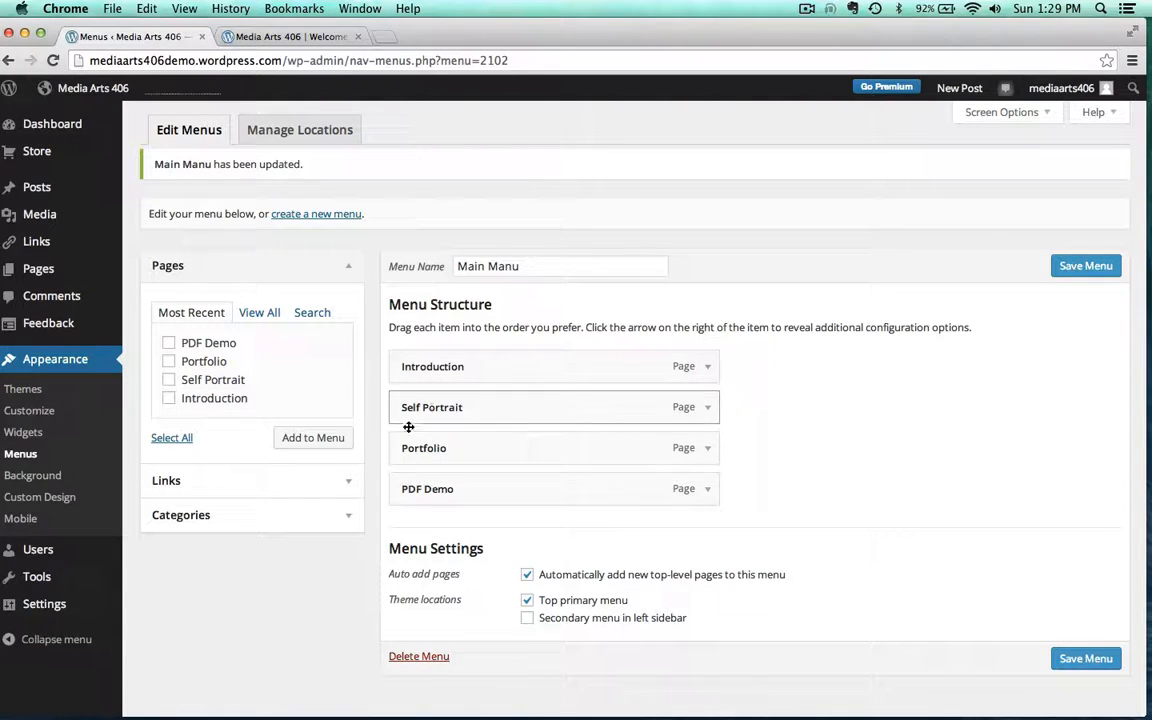
Step: Reload the live site to confirm the new menu order, then return to Menus
{"action": "left_click", "coordinate": [285, 37]}
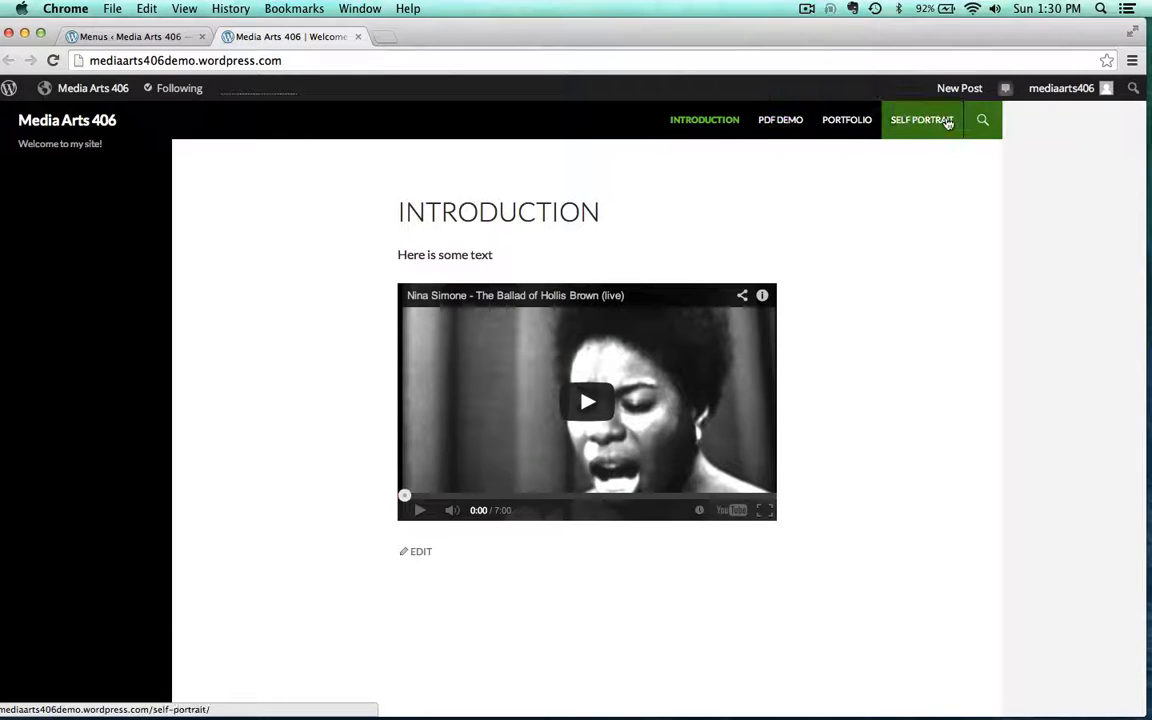
{"action": "left_click", "coordinate": [52, 61]}
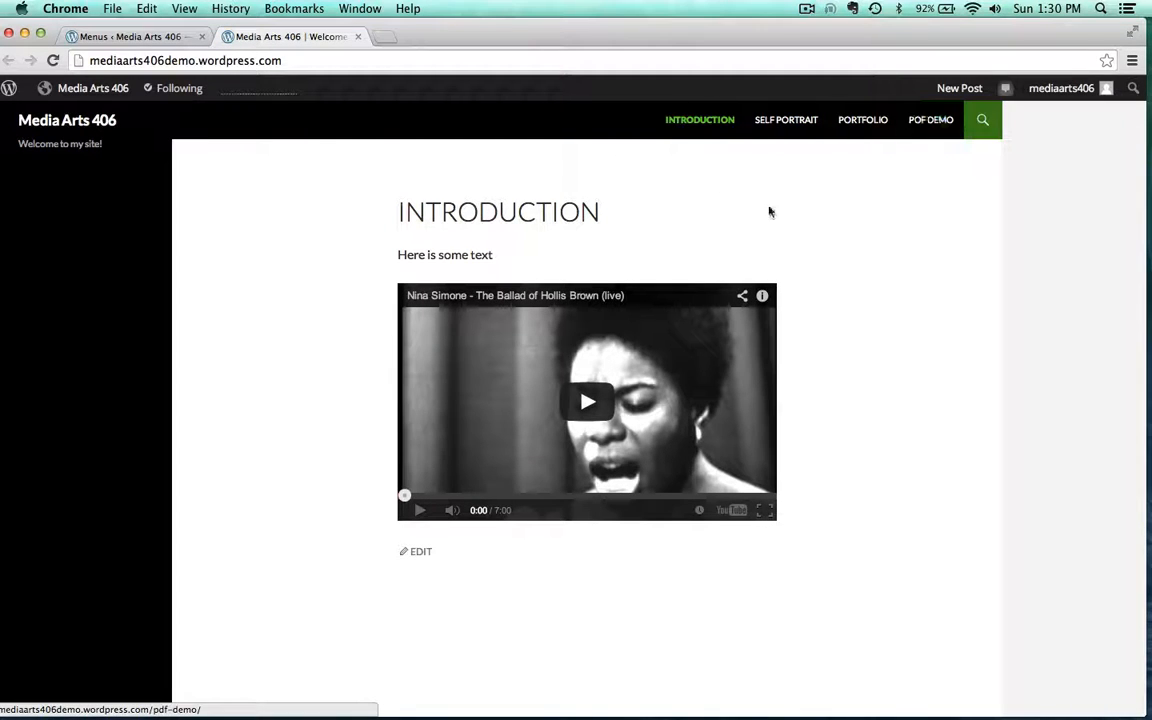
{"action": "left_click", "coordinate": [130, 36]}
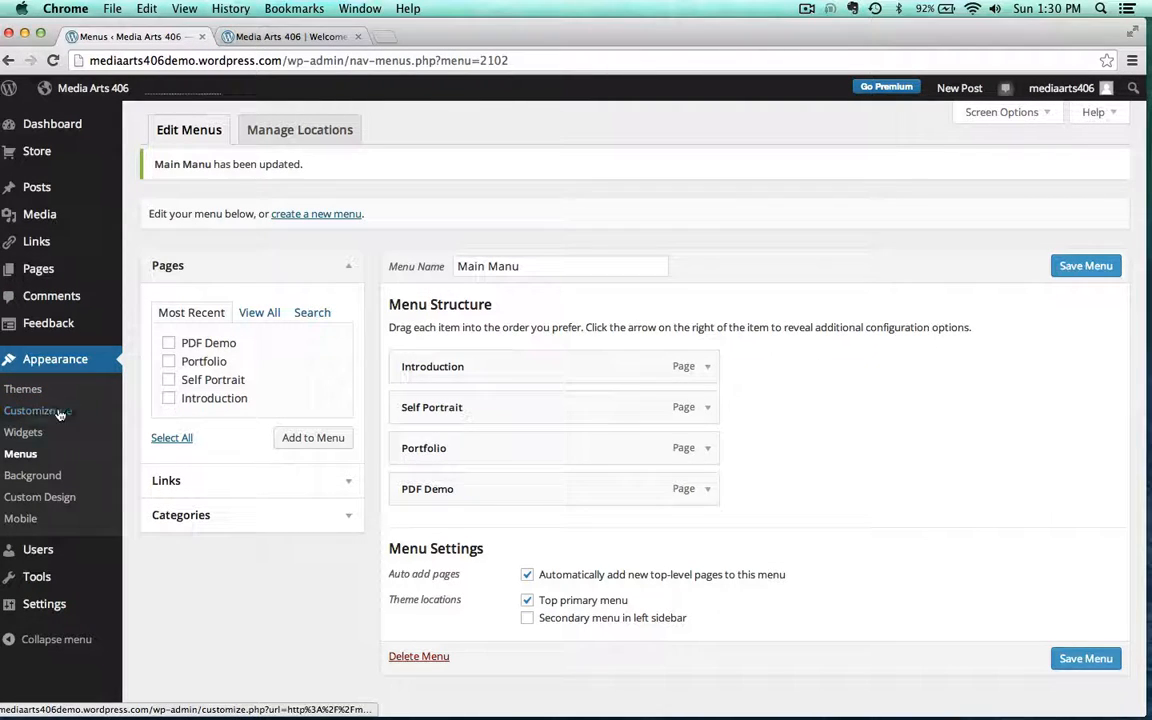
Step: In Customize > Header, start adding a new header image via Upload Files
{"action": "left_click", "coordinate": [6, 412]}
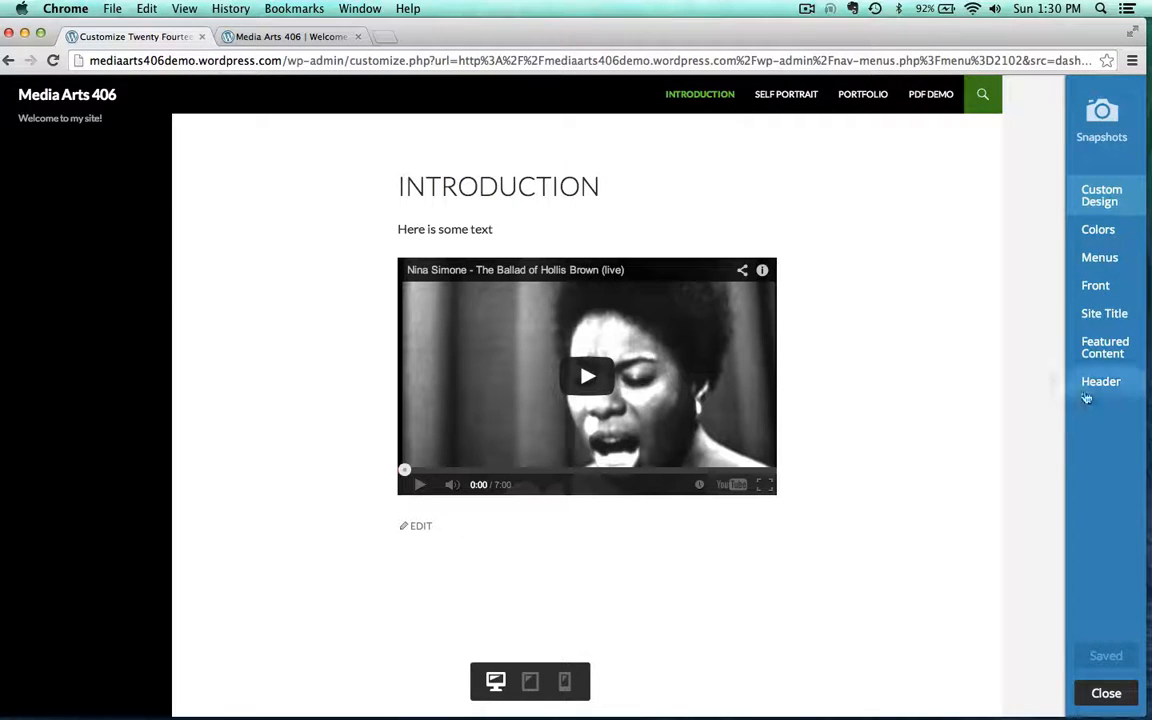
{"action": "left_click", "coordinate": [1101, 382]}
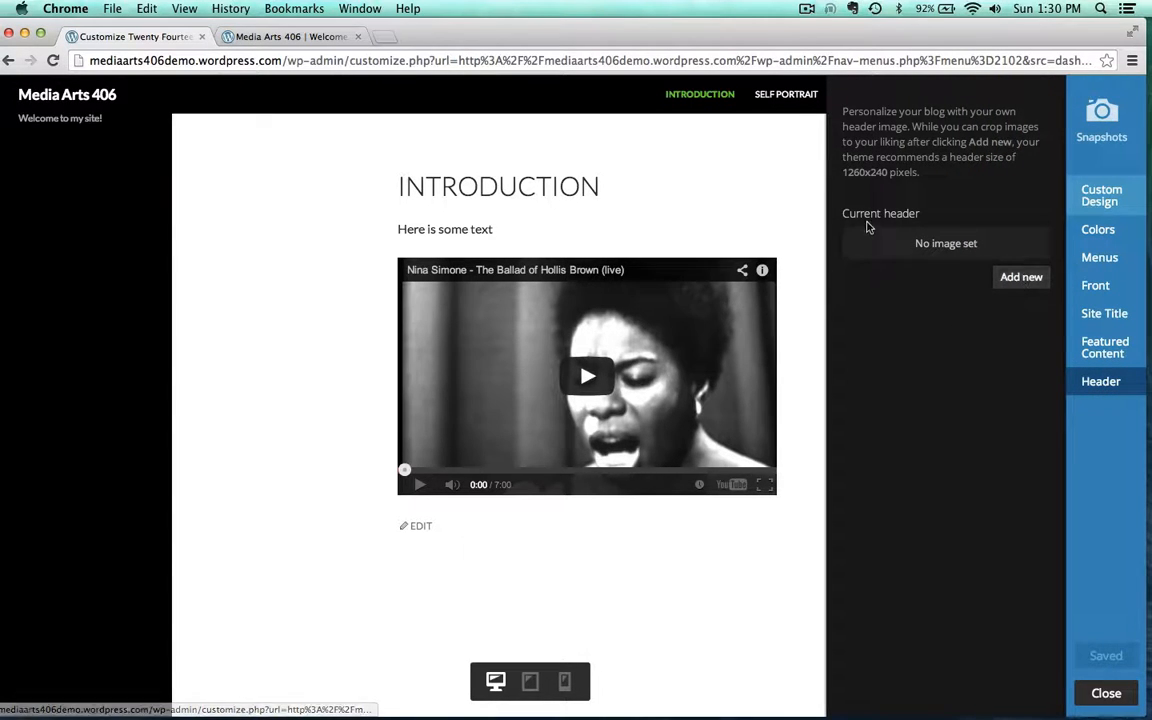
{"action": "left_click", "coordinate": [1018, 276]}
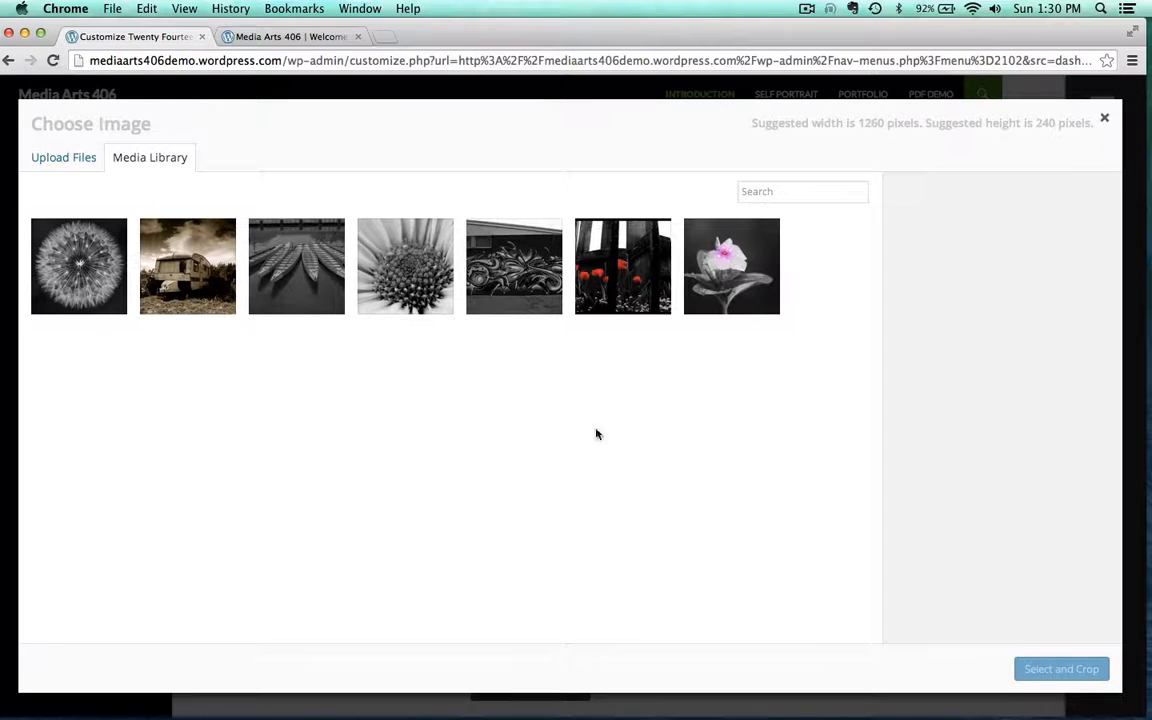
{"action": "left_click", "coordinate": [47, 156]}
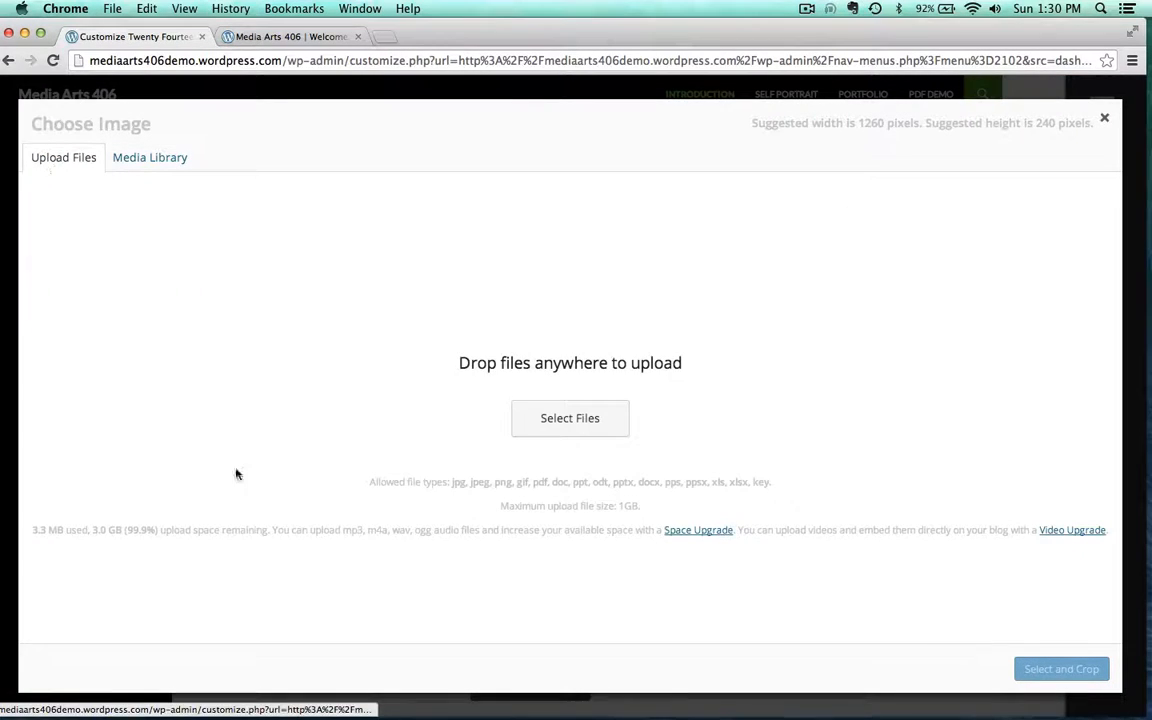
Step: Upload header1.jpg from the demo assets folder
{"action": "left_click_drag", "start_coordinate": [552, 40], "coordinate": [571, 161]}
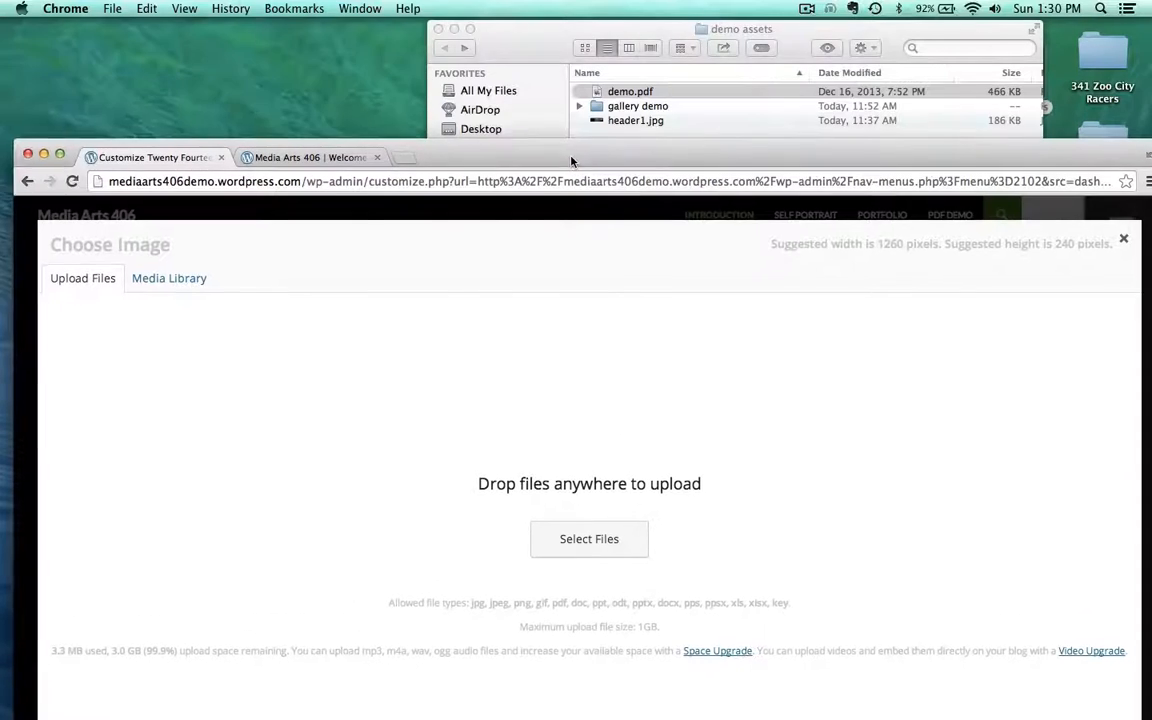
{"action": "left_click", "coordinate": [630, 91]}
{"action": "left_click_drag", "start_coordinate": [630, 91], "coordinate": [364, 392]}
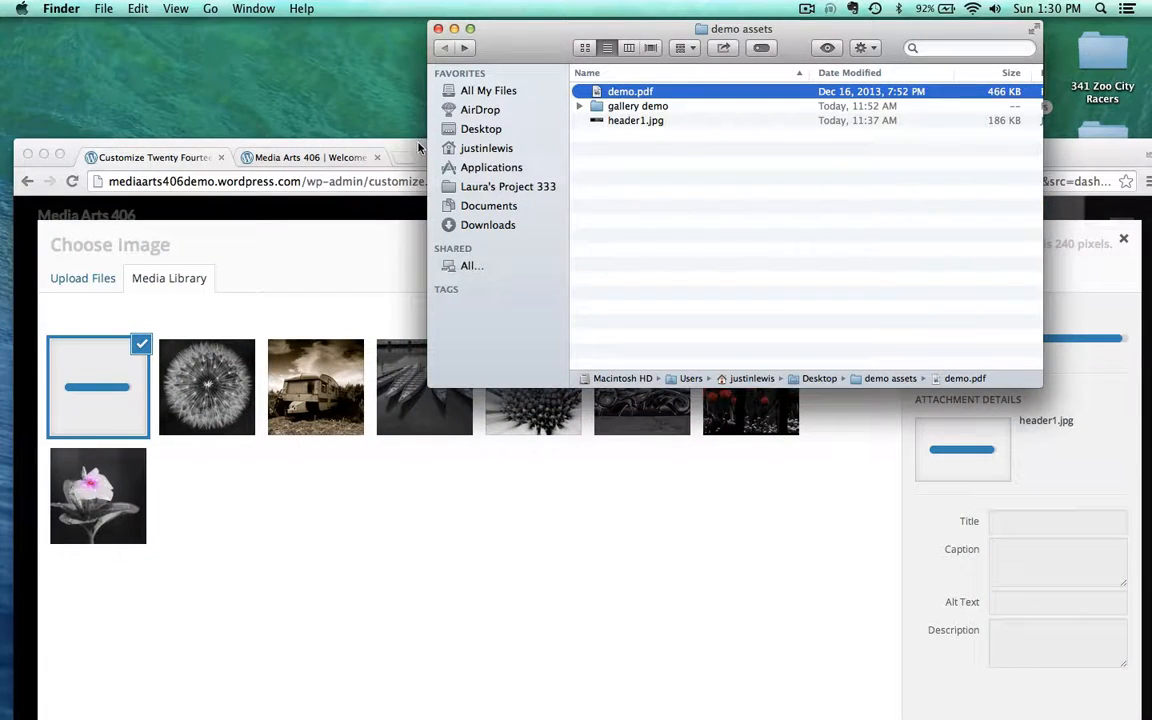
{"action": "left_click_drag", "start_coordinate": [418, 147], "coordinate": [420, 26]}
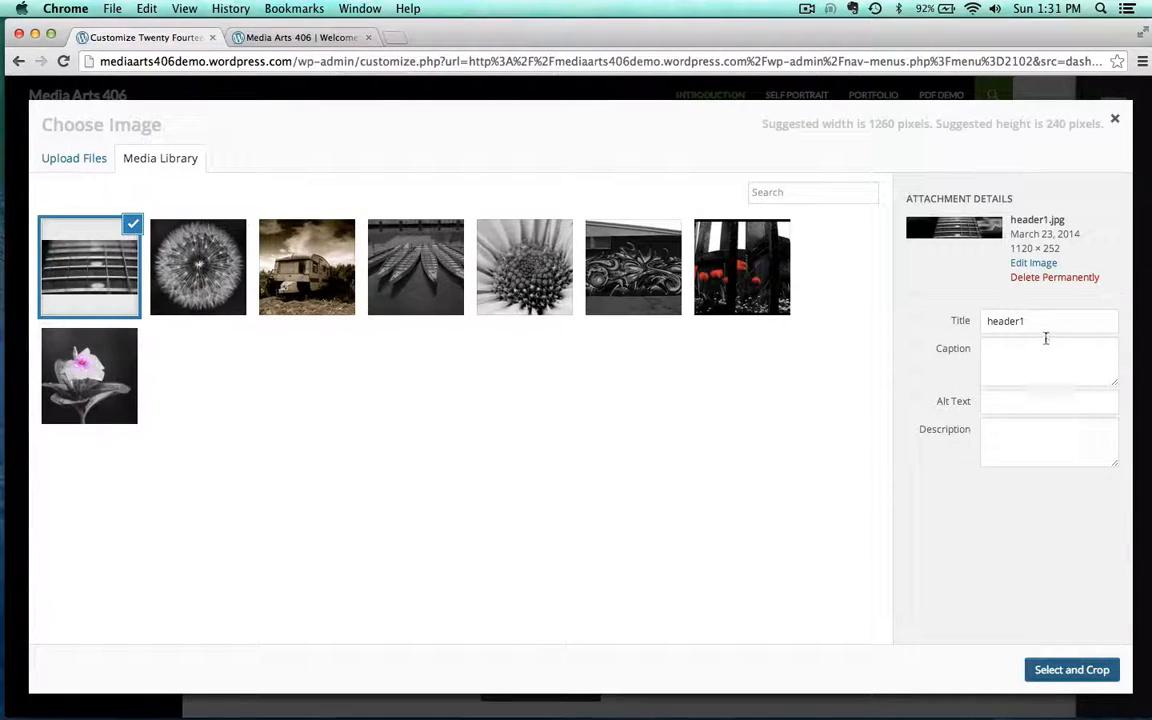
Step: Title the image 'Guitar Header' with alt text and description 'Guitar Header Image'
{"action": "left_click_drag", "start_coordinate": [1039, 320], "coordinate": [918, 319]}
{"action": "type", "text": "Guitar H"}
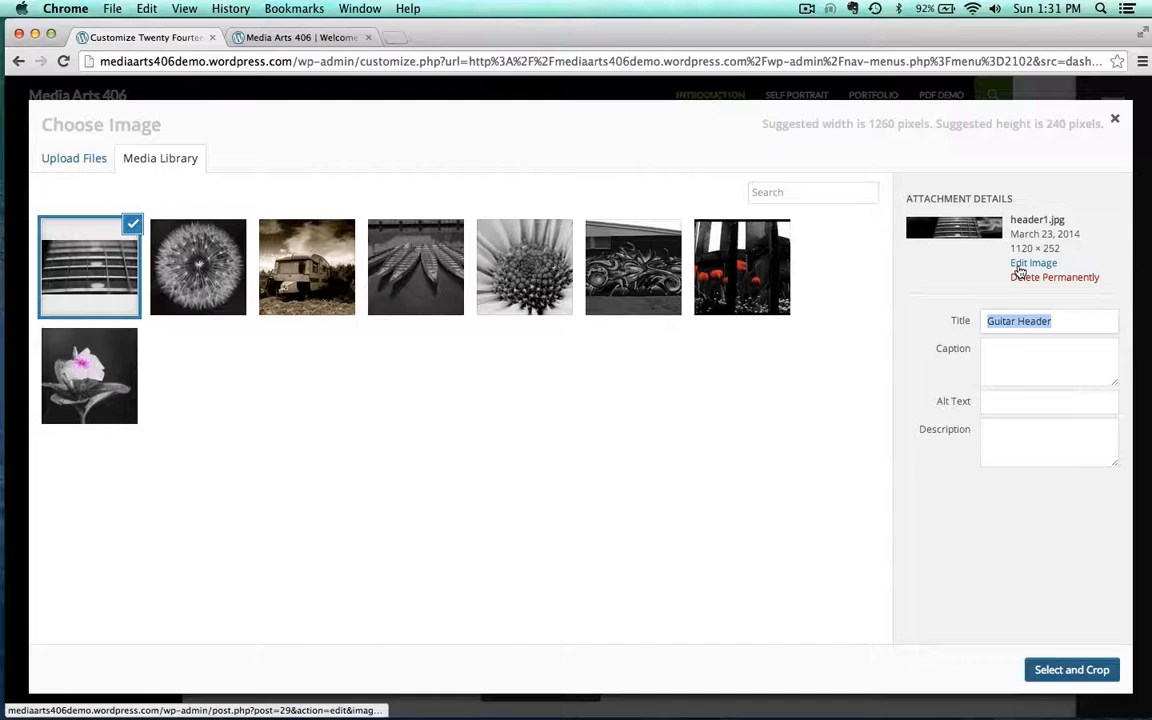
{"action": "left_click", "coordinate": [1014, 404]}
{"action": "type", "text": "Guitar Header"}
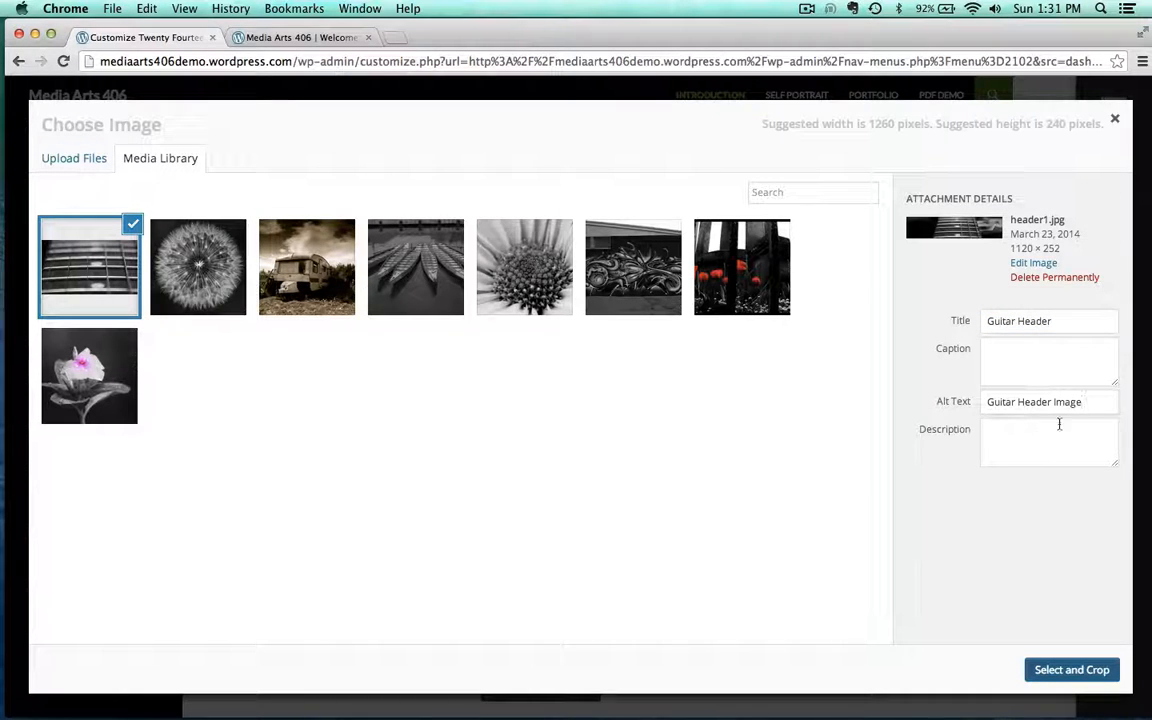
{"action": "key", "text": "super+a"}
{"action": "key", "text": "super+c"}
{"action": "left_click", "coordinate": [1017, 432]}
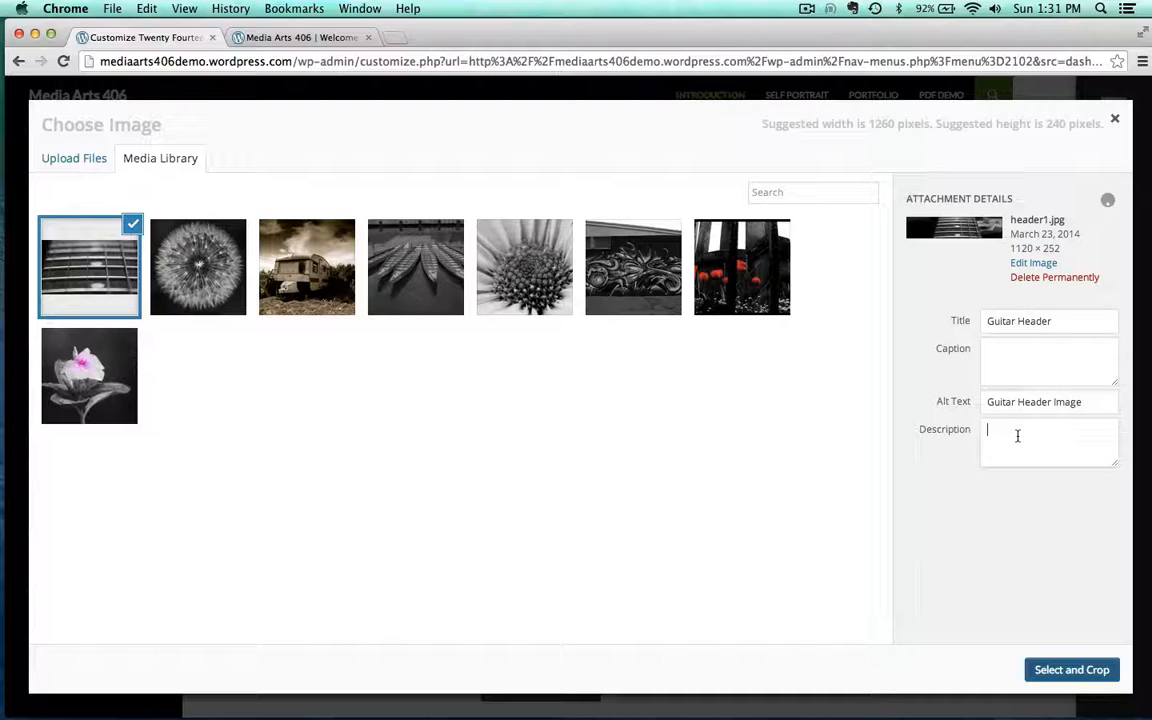
{"action": "key", "text": "super+v"}
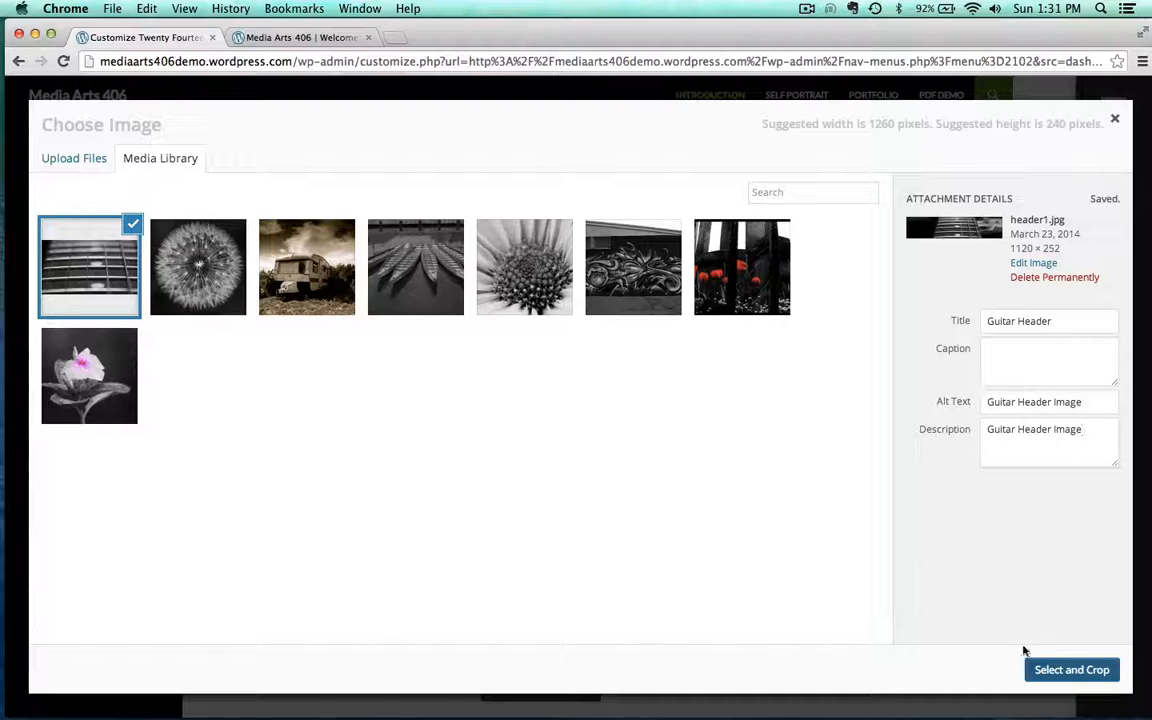
Step: Crop the guitar fretboard image by shifting and resizing the crop box, then apply it
{"action": "left_click", "coordinate": [1072, 671]}
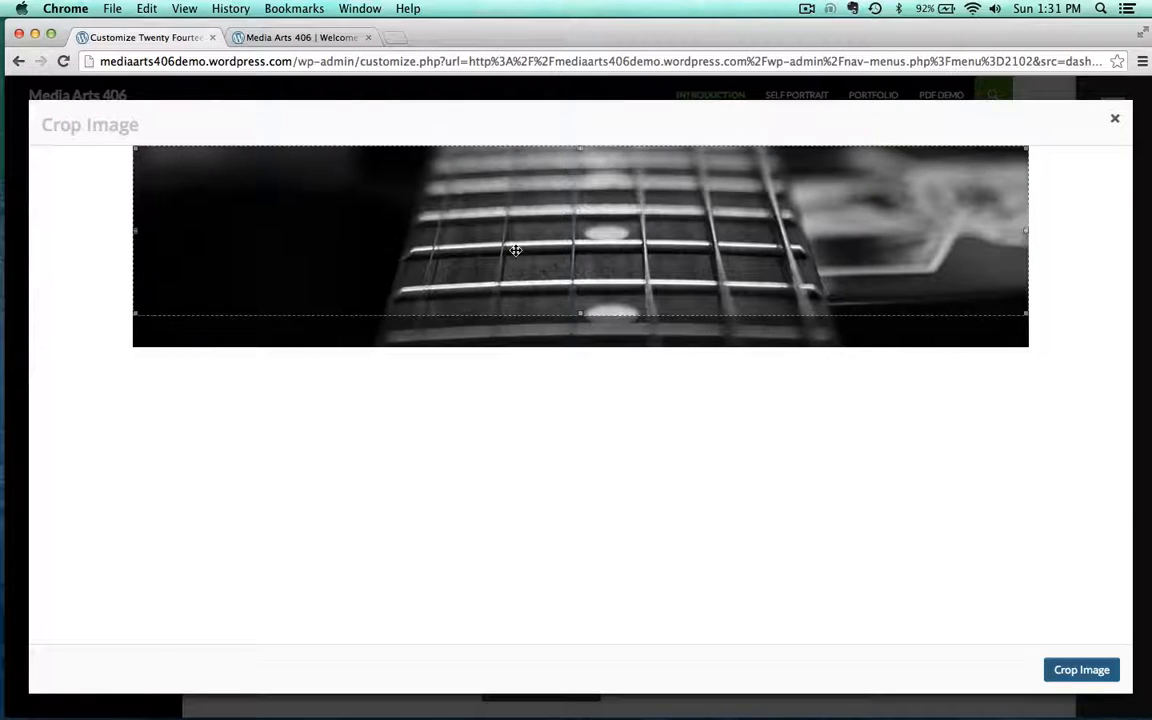
{"action": "left_click_drag", "start_coordinate": [515, 250], "coordinate": [638, 249]}
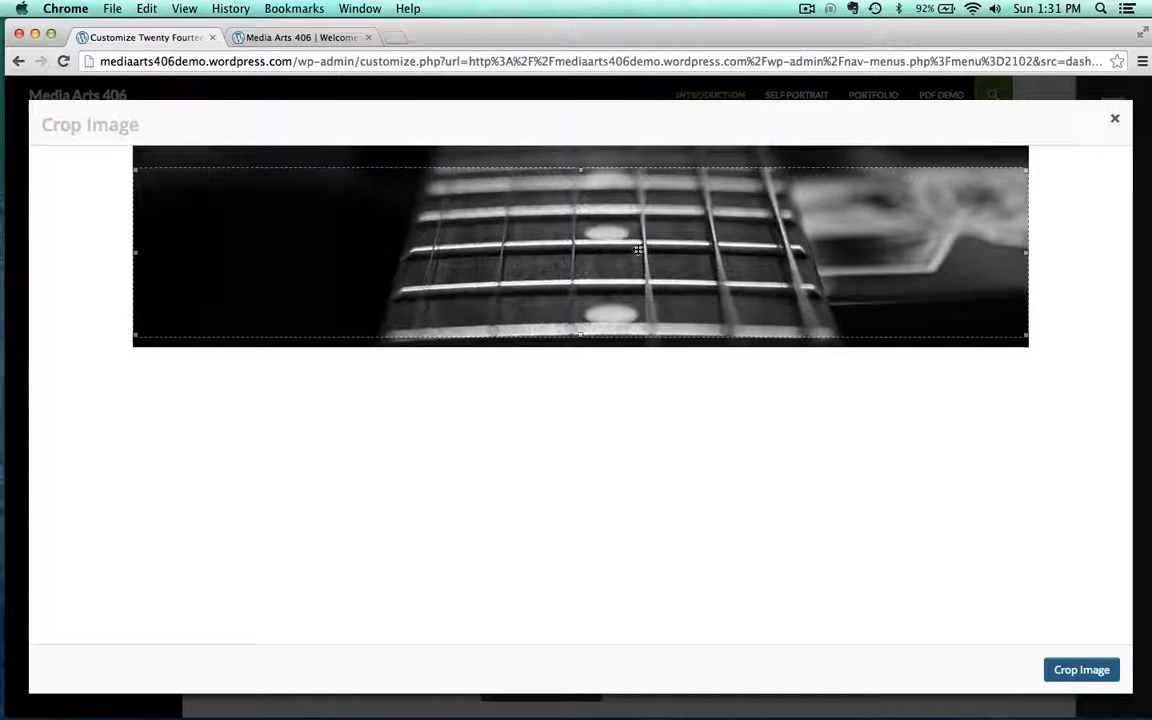
{"action": "left_click_drag", "start_coordinate": [1026, 250], "coordinate": [1124, 244]}
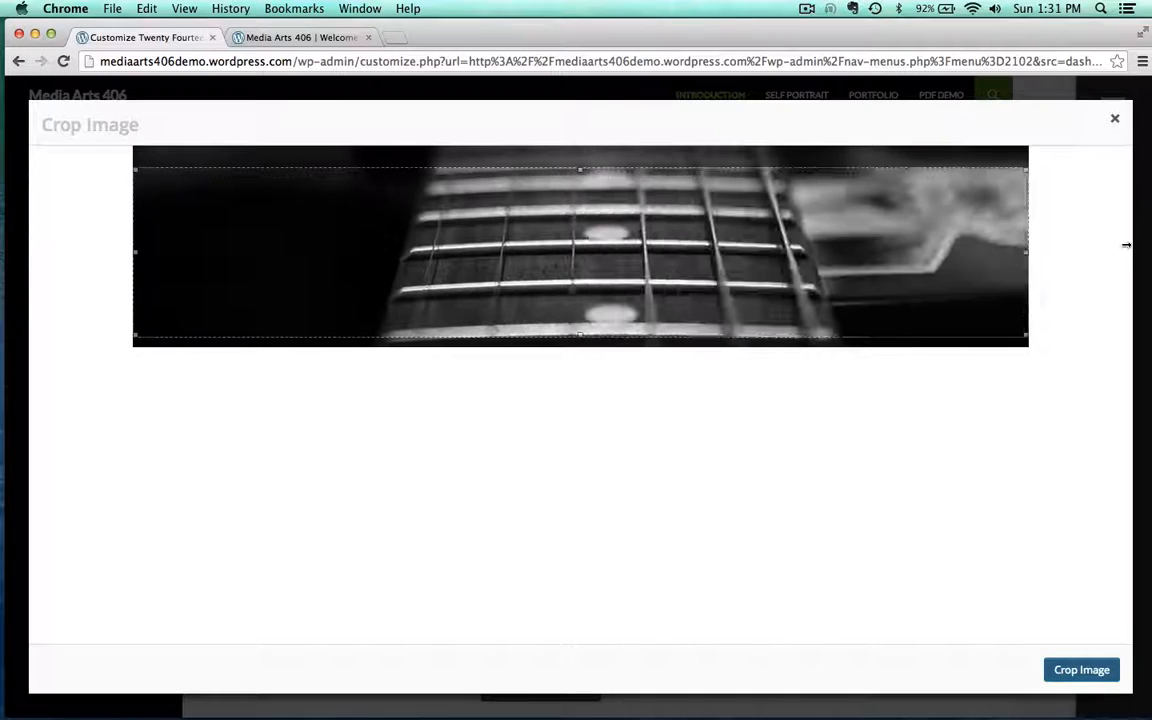
{"action": "left_click", "coordinate": [1068, 668]}
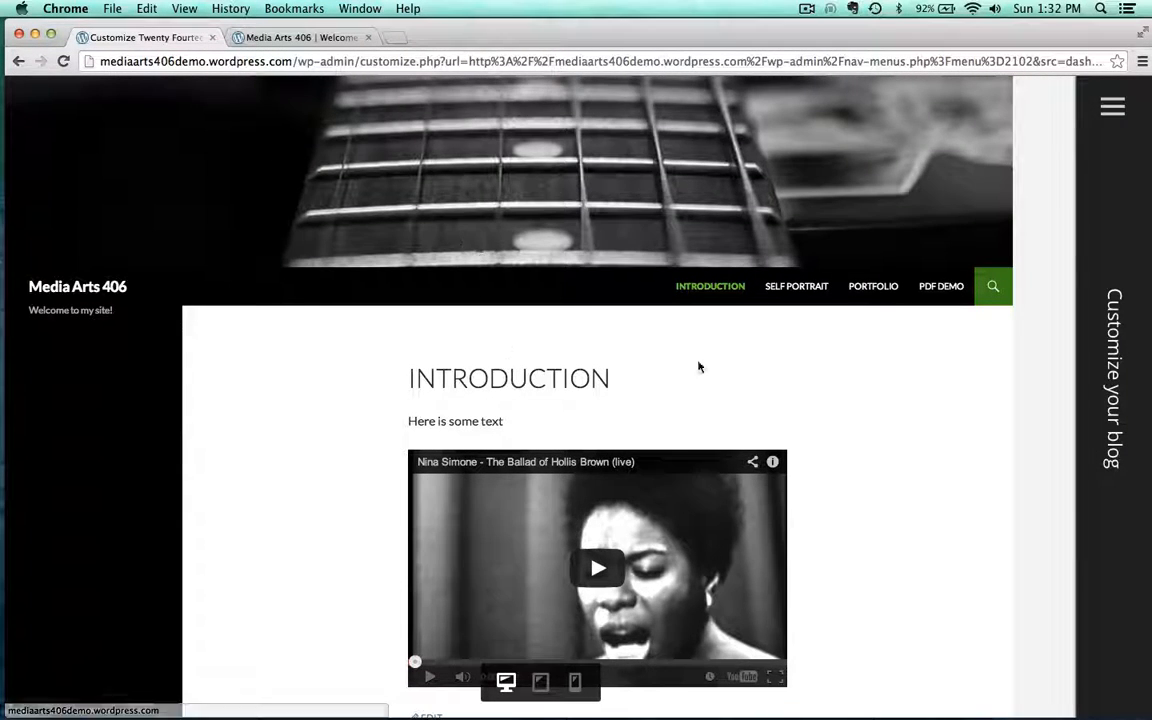
Step: Preview the Self Portrait page with the guitar header, then save and publish the change
{"action": "left_click", "coordinate": [795, 288]}
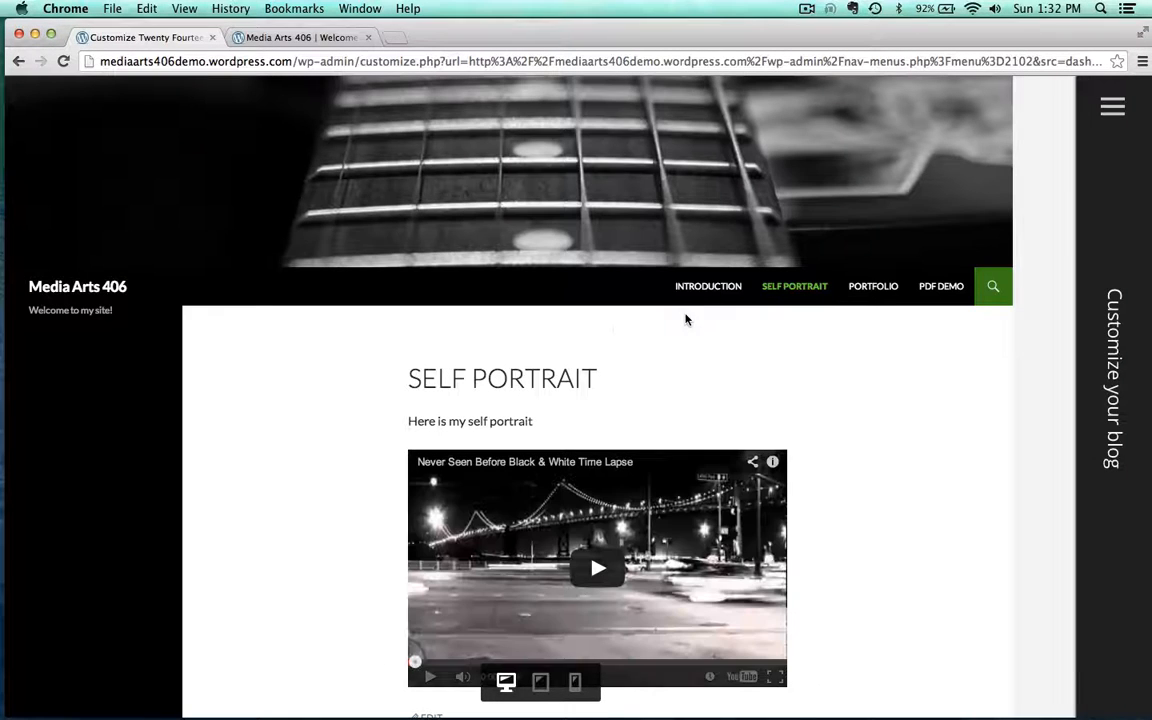
{"action": "mouse_move", "coordinate": [1143, 563]}
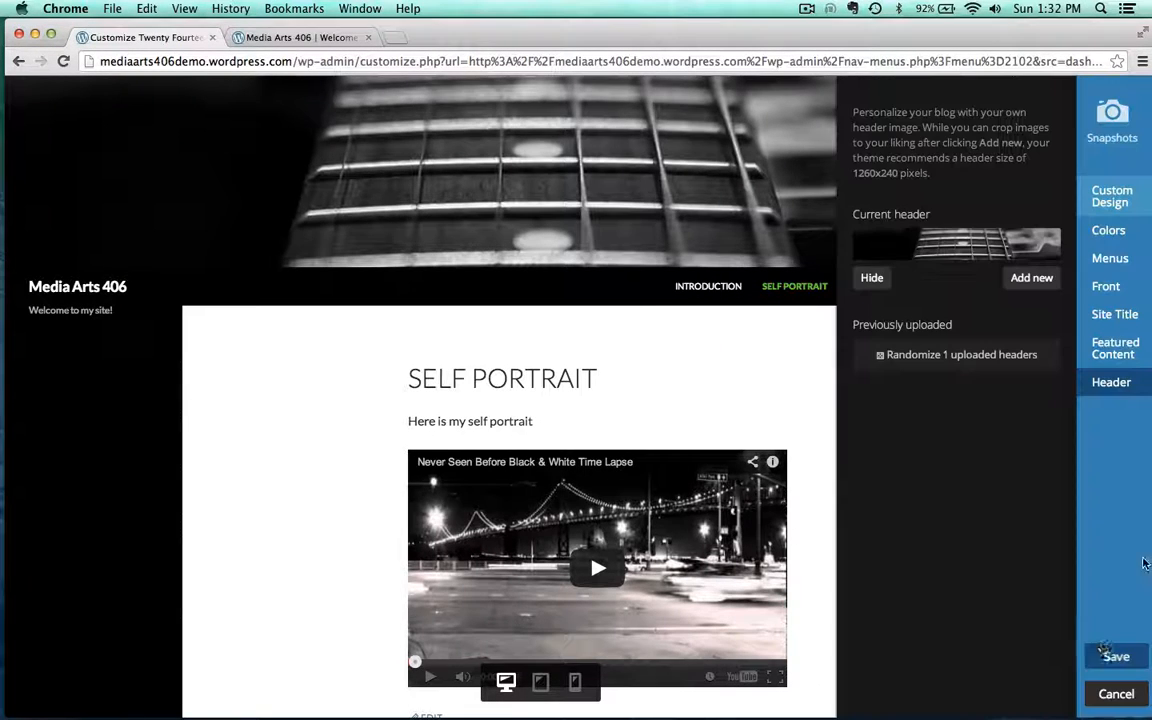
{"action": "left_click", "coordinate": [1116, 657]}
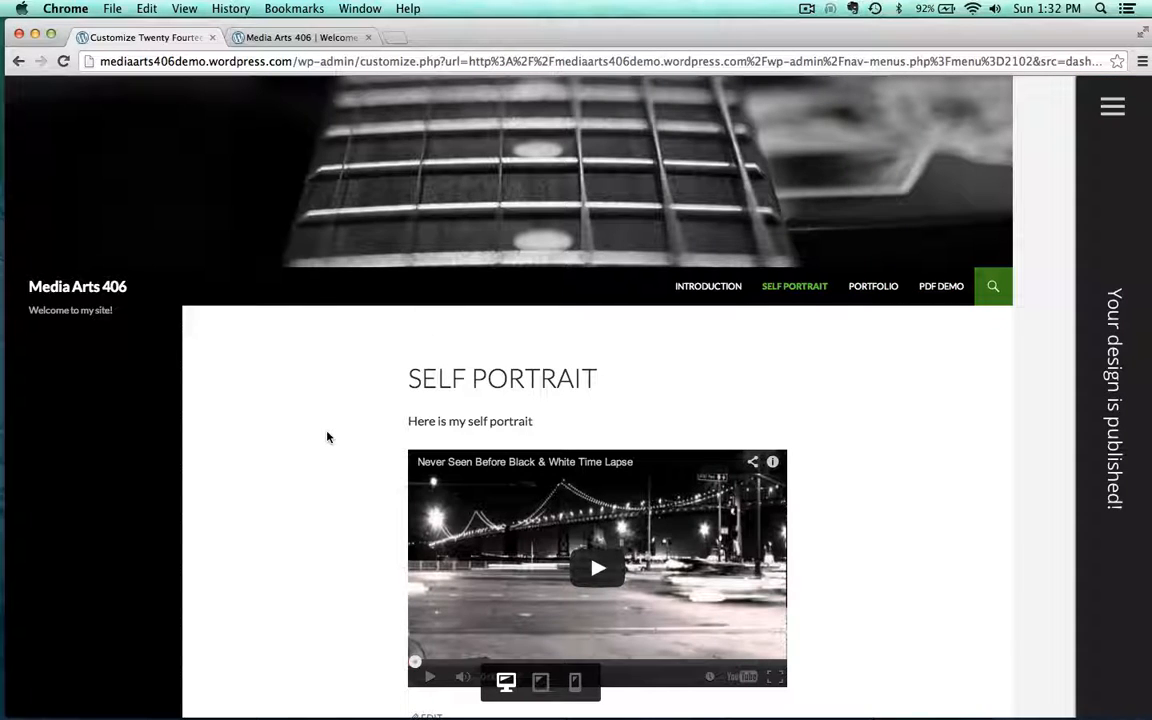
{"action": "scroll", "coordinate": [300, 290], "scroll_direction": "down", "scroll_amount": 5}
{"action": "scroll", "coordinate": [306, 249], "scroll_direction": "up", "scroll_amount": 5}
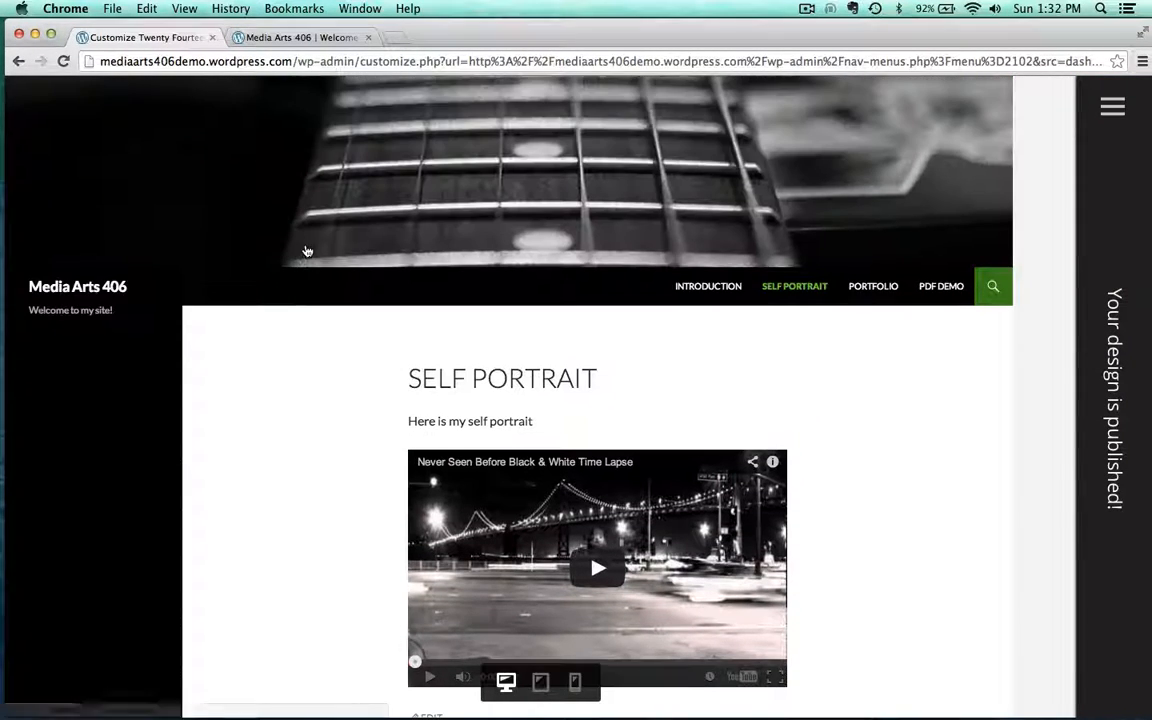
Step: Close the Customize tab and reload the live site so the new header appears
{"action": "left_click", "coordinate": [255, 37]}
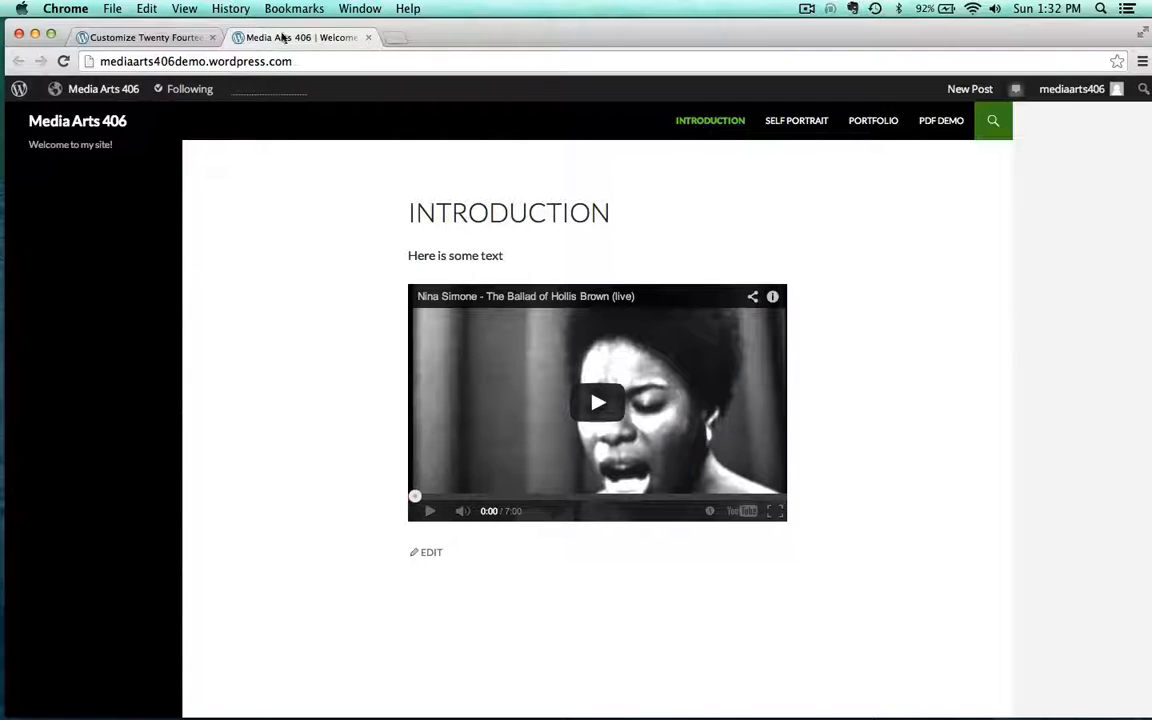
{"action": "left_click", "coordinate": [211, 37]}
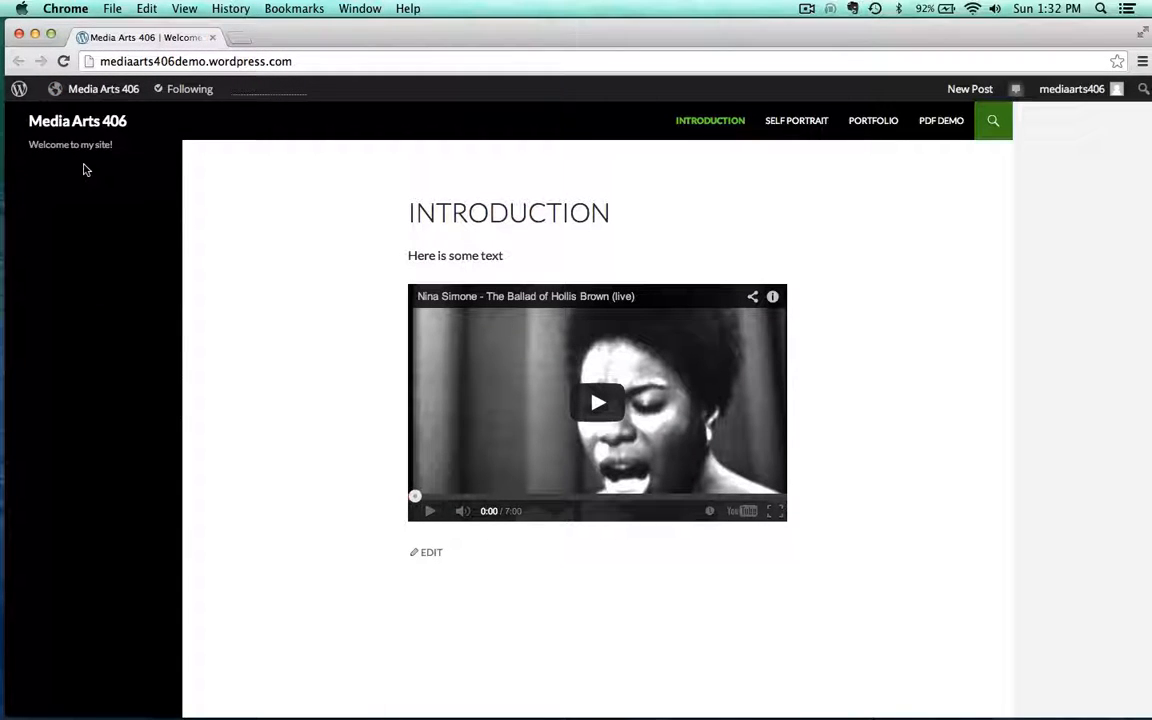
{"action": "left_click", "coordinate": [62, 60]}
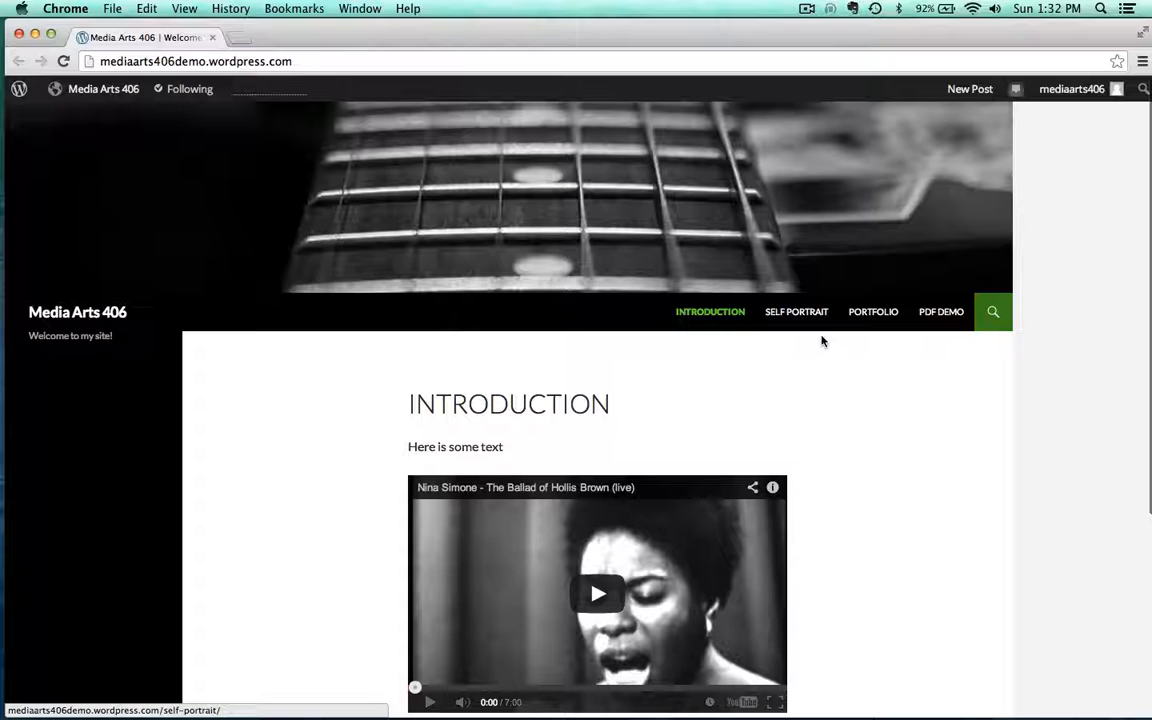
Step: Check the header on the Self Portrait, Portfolio, PDF Demo and Introduction pages
{"action": "left_click", "coordinate": [798, 318]}
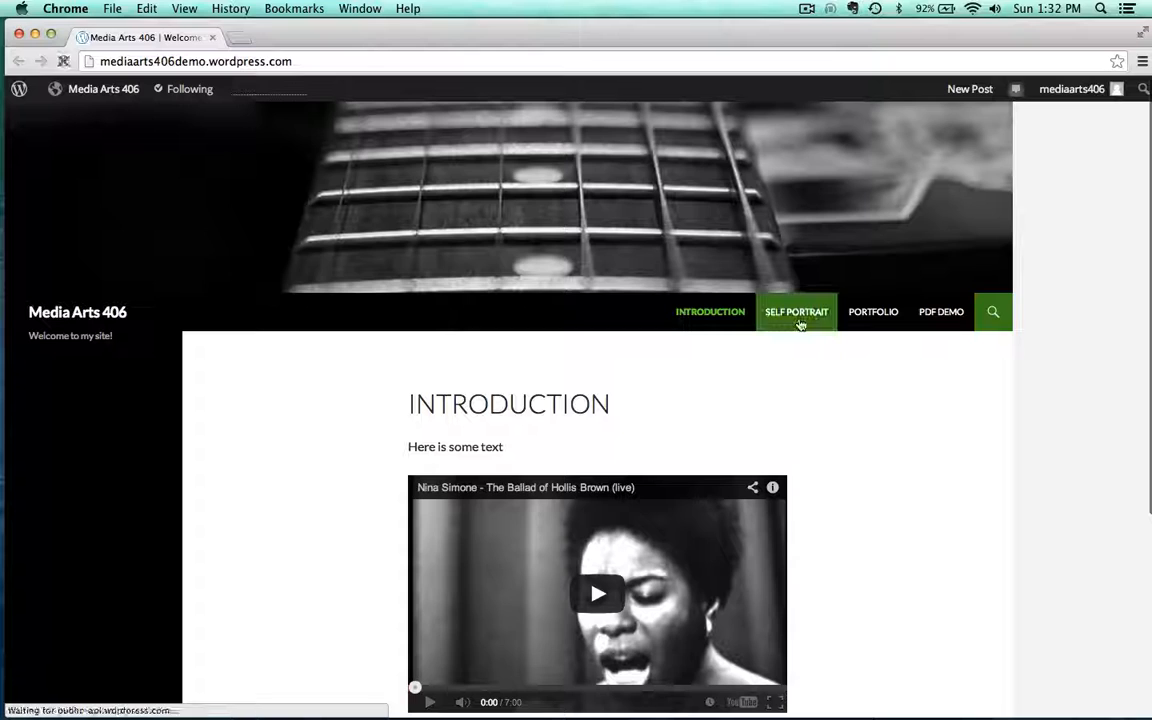
{"action": "left_click", "coordinate": [873, 312]}
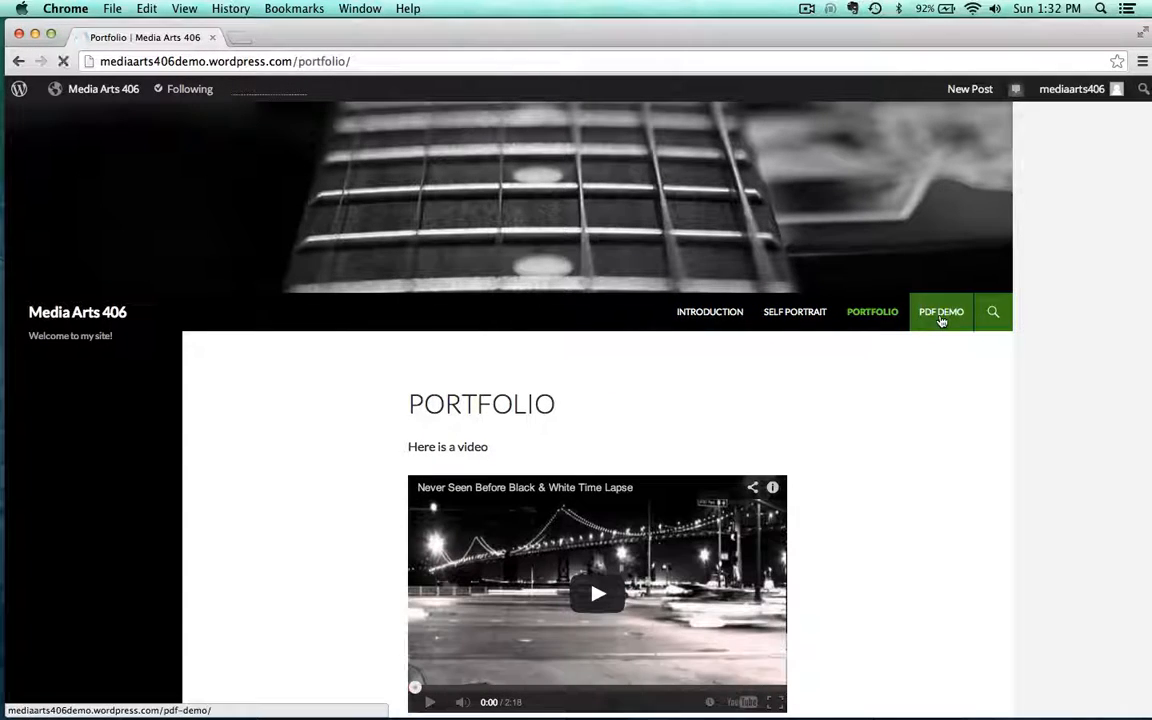
{"action": "left_click", "coordinate": [941, 316]}
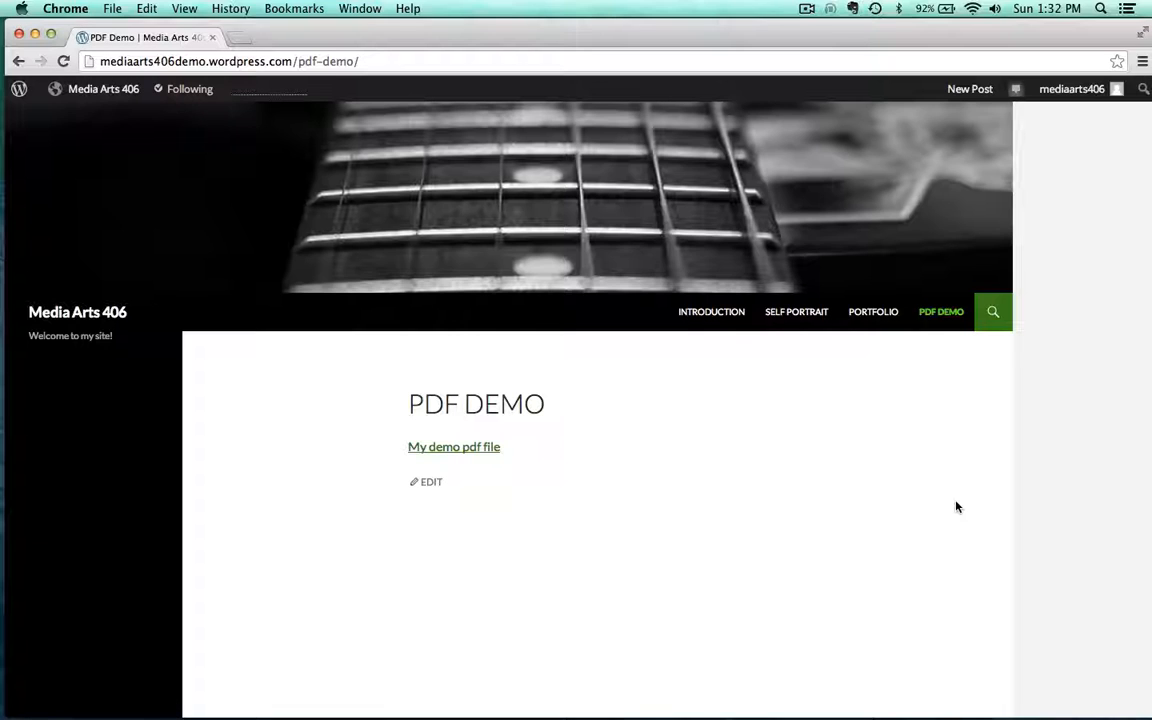
{"action": "left_click", "coordinate": [690, 318]}
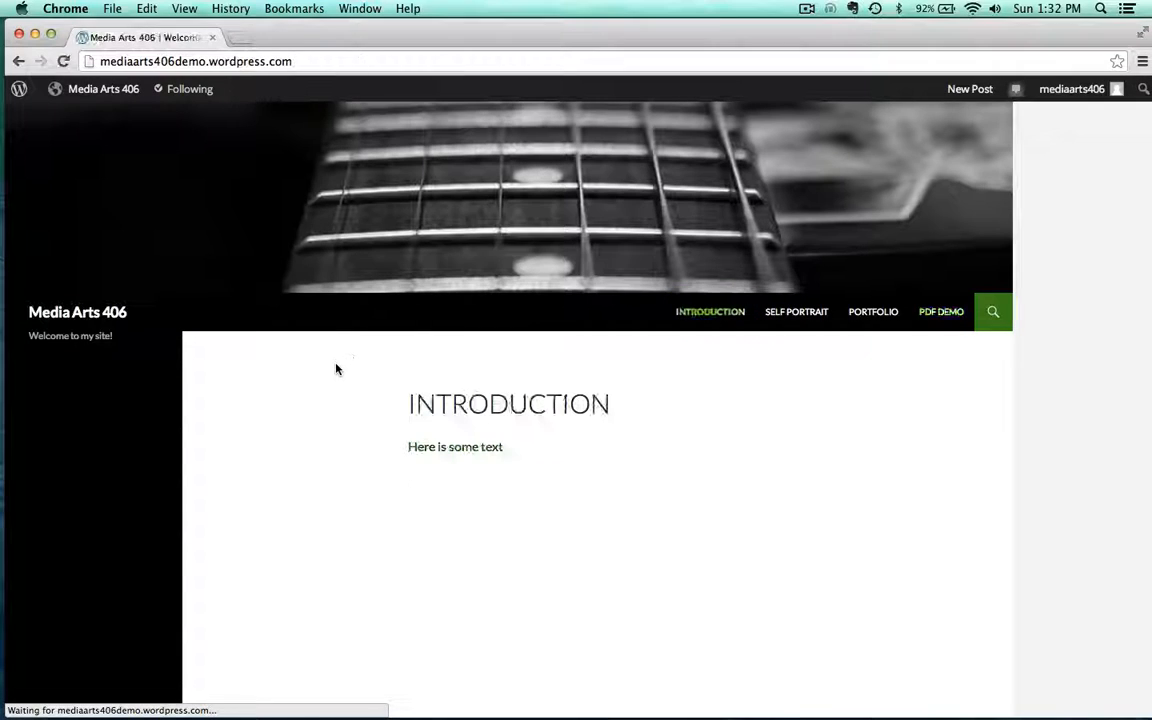